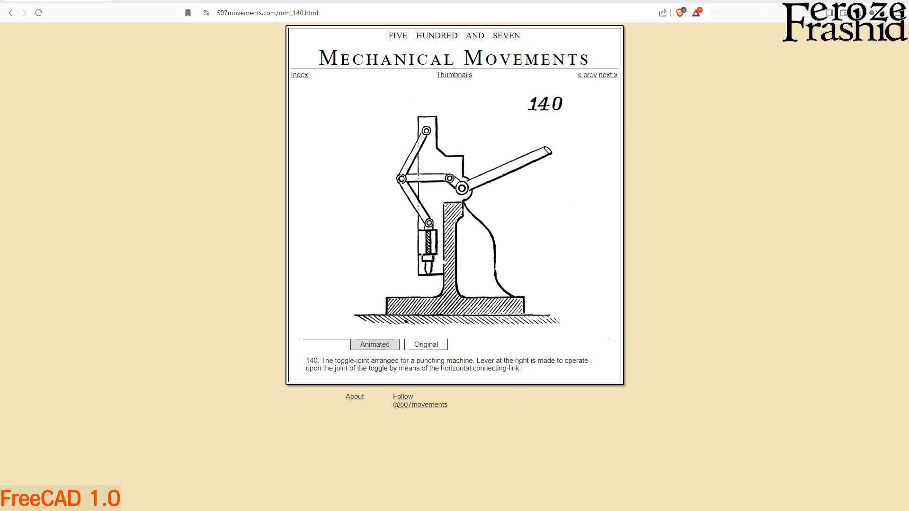
Step: Show the animated version of mechanical movement 140
left_click(380, 348)
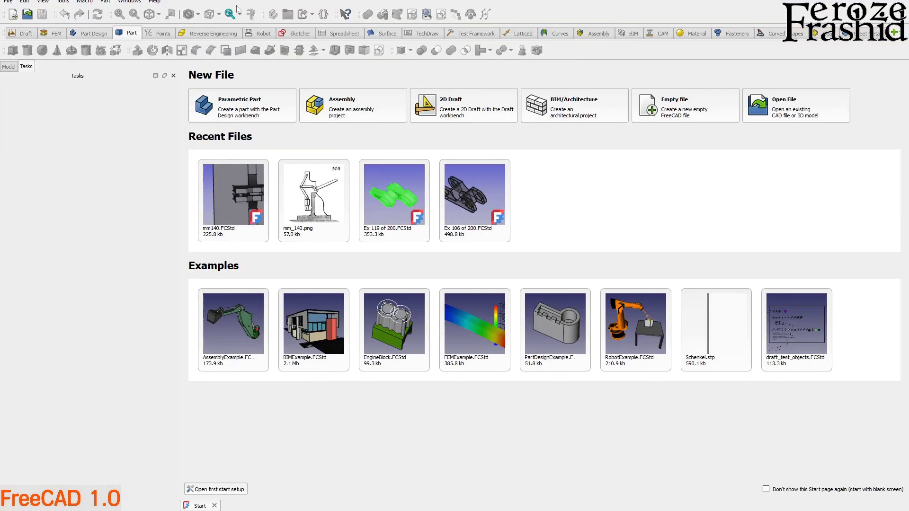
Step: Switch to FreeCAD and create a new parametric part document containing an empty body
left_click(156, 2)
left_click(175, 115)
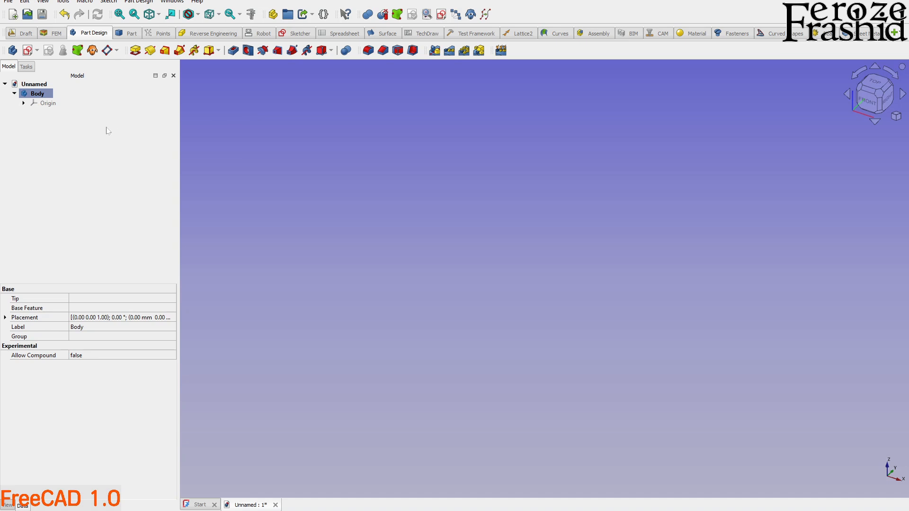
left_click(125, 184)
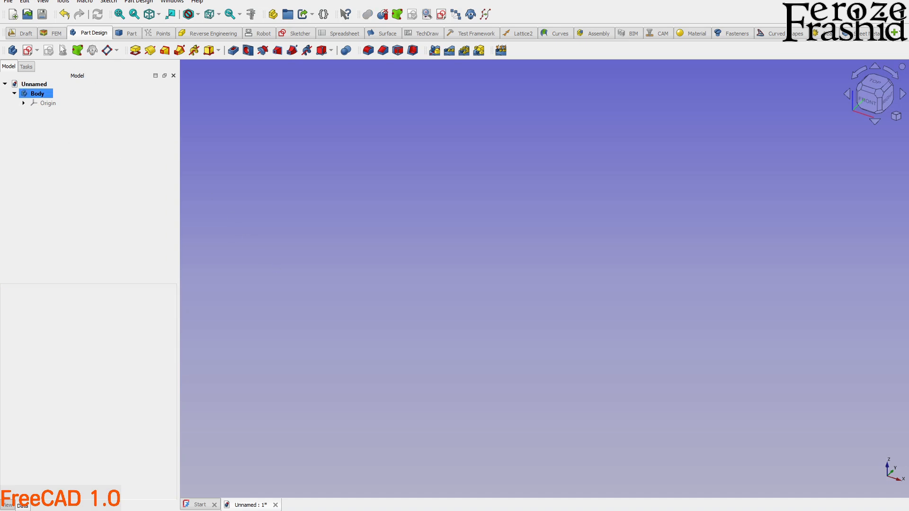
Step: Import the mm_140 image from the Downloads folder into the document
left_click(8, 1)
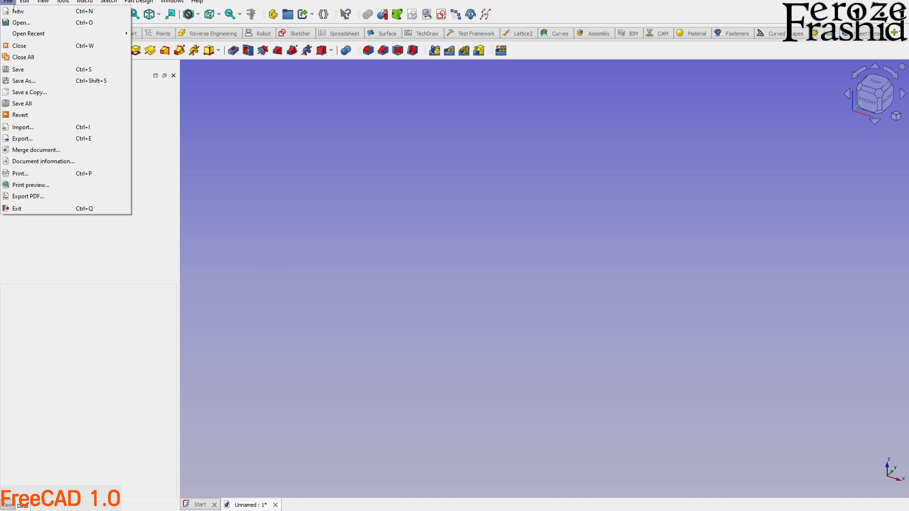
left_click(23, 127)
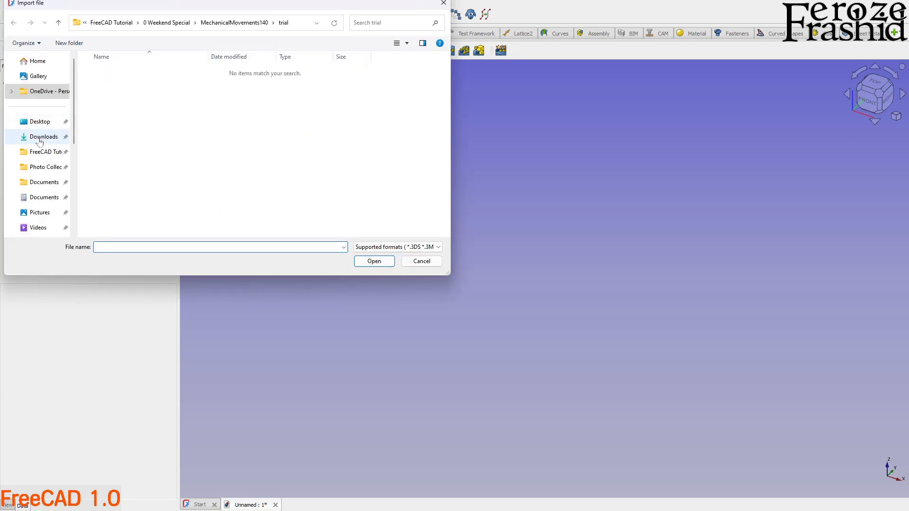
left_click(40, 141)
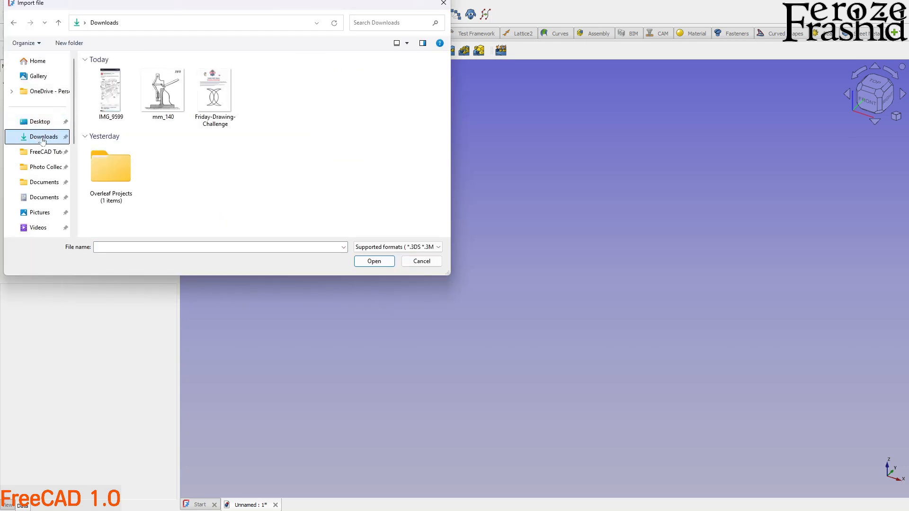
double_click(166, 98)
Step: Calibrate the mm_140 image along the full width of the machine base's bottom edge, scaling the image to 270.86 mm wide
scroll(412, 220, "up", 3)
middle_click_drag(522, 262, 600, 334)
double_click(42, 112)
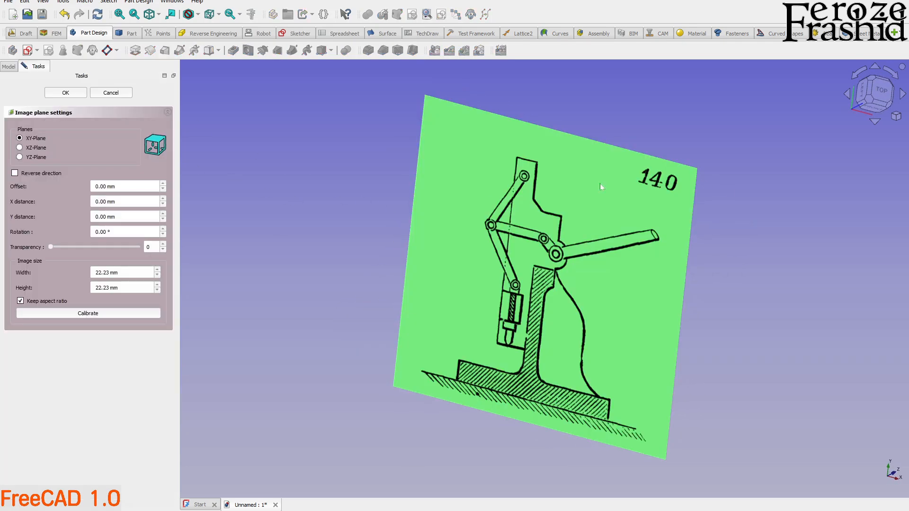
left_click(882, 90)
scroll(580, 378, "up", 1)
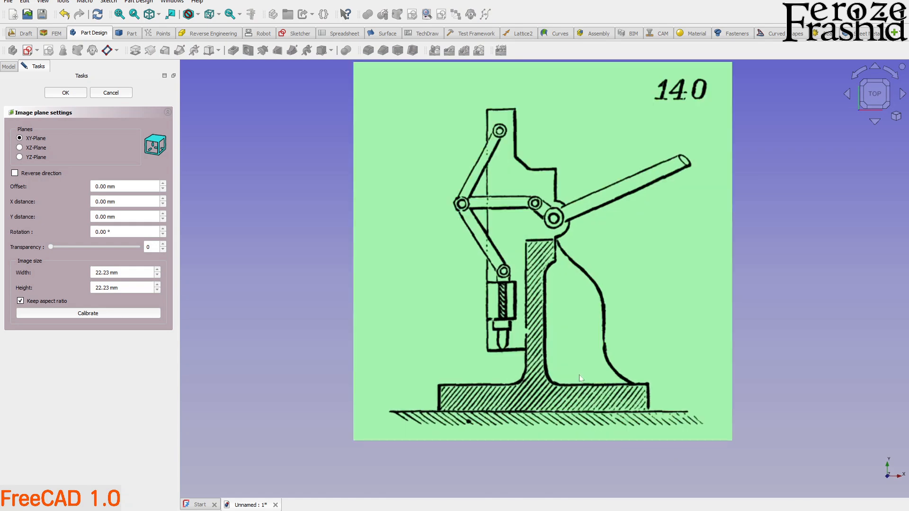
scroll(586, 365, "up", 1)
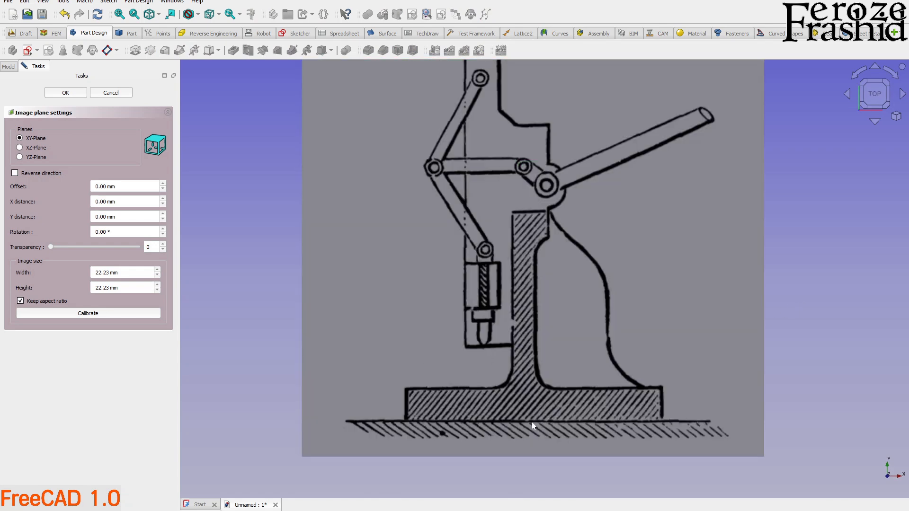
scroll(496, 439, "down", 1)
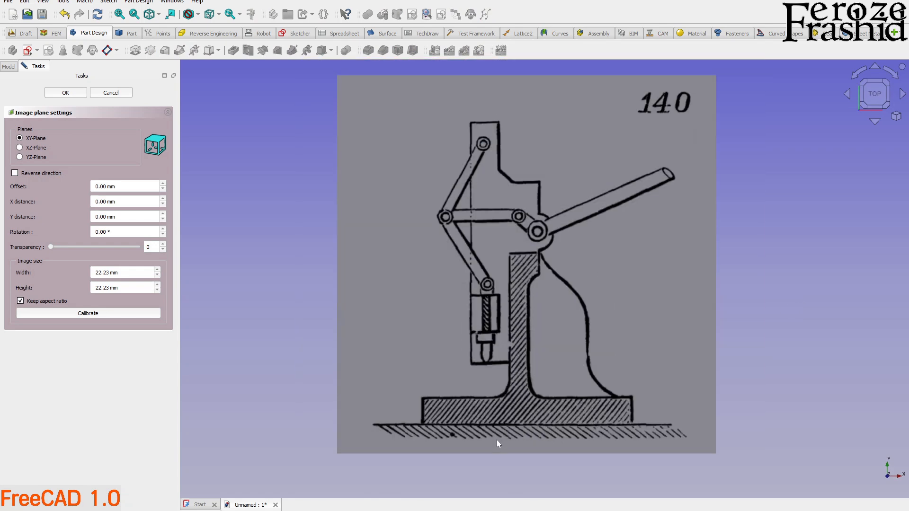
left_click(89, 313)
scroll(592, 450, "up", 4)
scroll(710, 414, "down", 1)
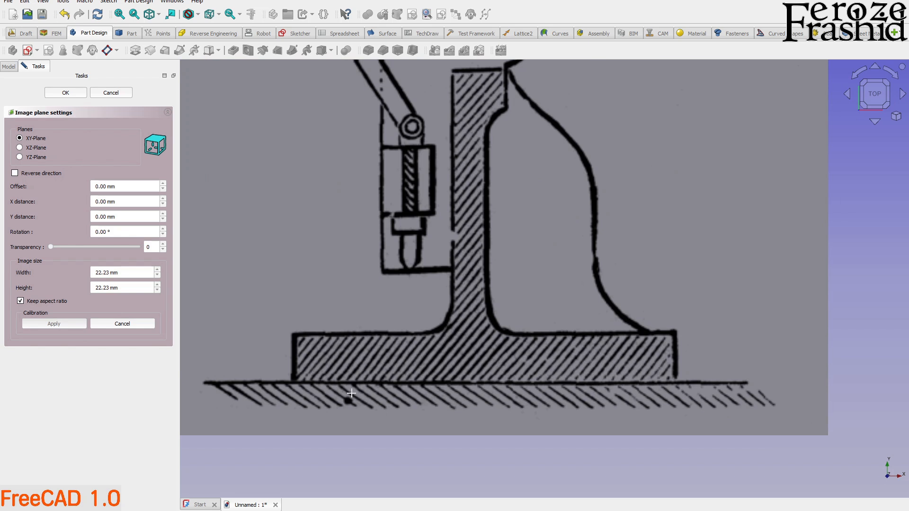
left_click(293, 381)
left_click(676, 383)
left_click(676, 381)
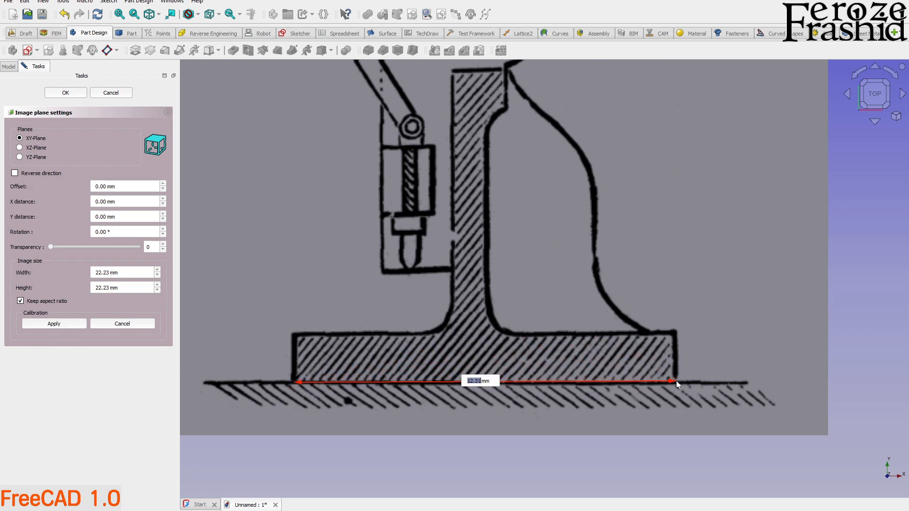
type("51")
key("Return")
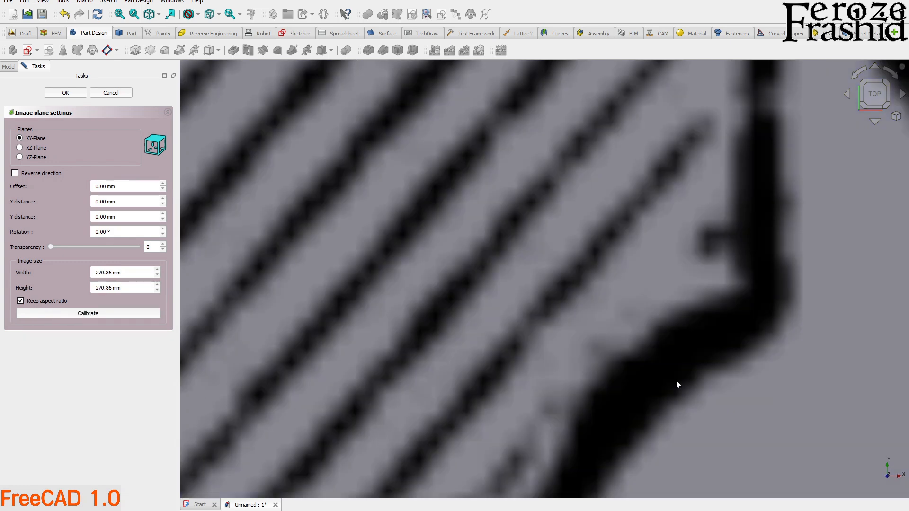
Step: Set the image's transparency to 50 and place it on the XZ-plane
scroll(628, 397, "down", 5)
scroll(552, 300, "down", 1)
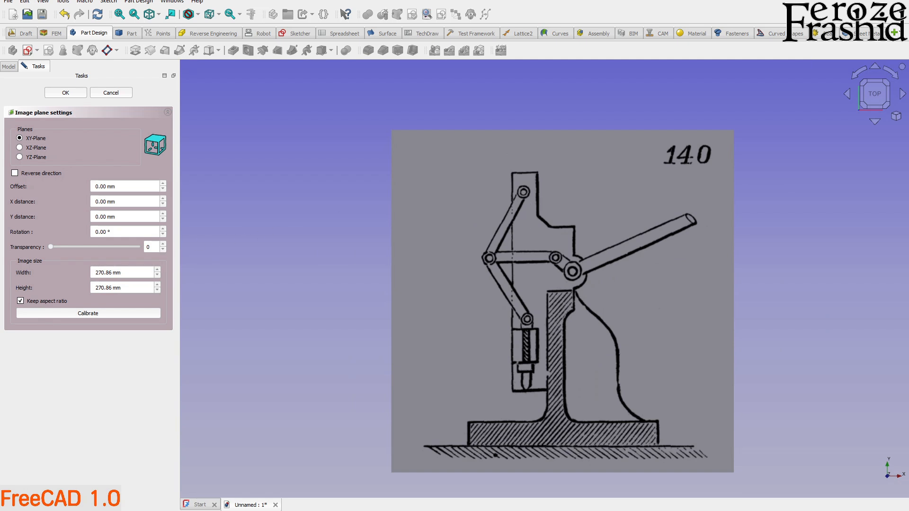
type("5")
left_click(37, 147)
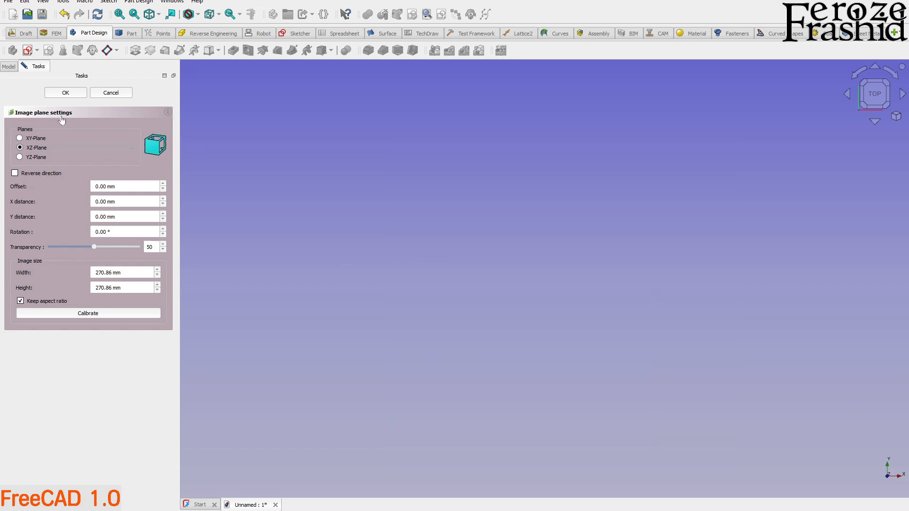
left_click(66, 93)
Step: Switch to the front view and display the axis cross
key("1")
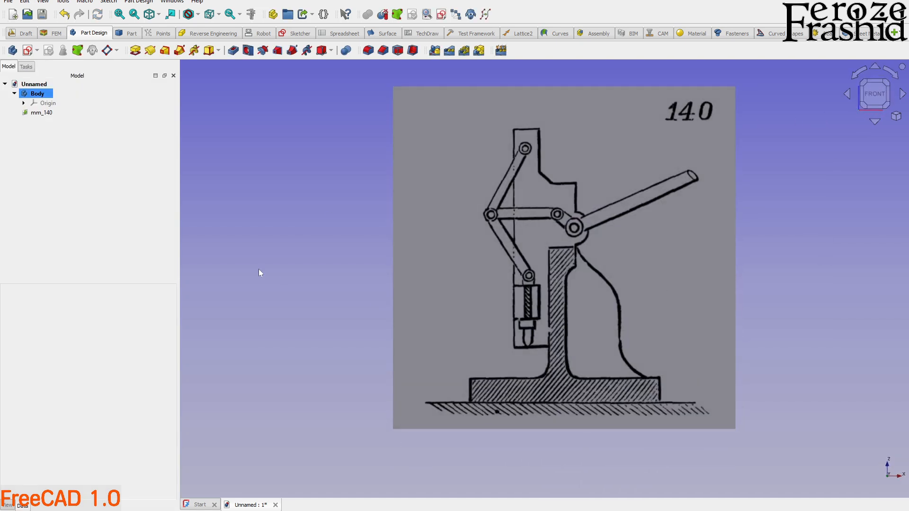
key("a")
key("c")
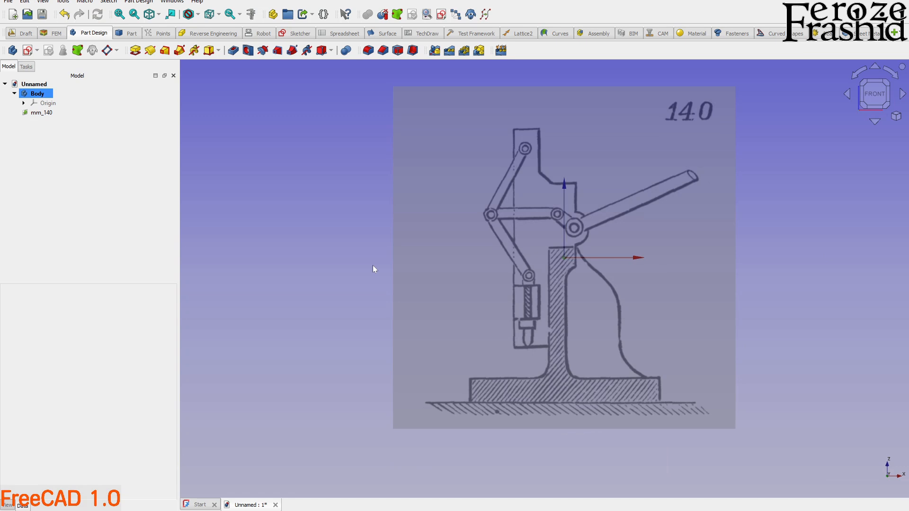
Step: Transform the mm_140 image so the middle of the machine base's bottom edge sits on the origin
left_click(42, 112)
right_click(46, 114)
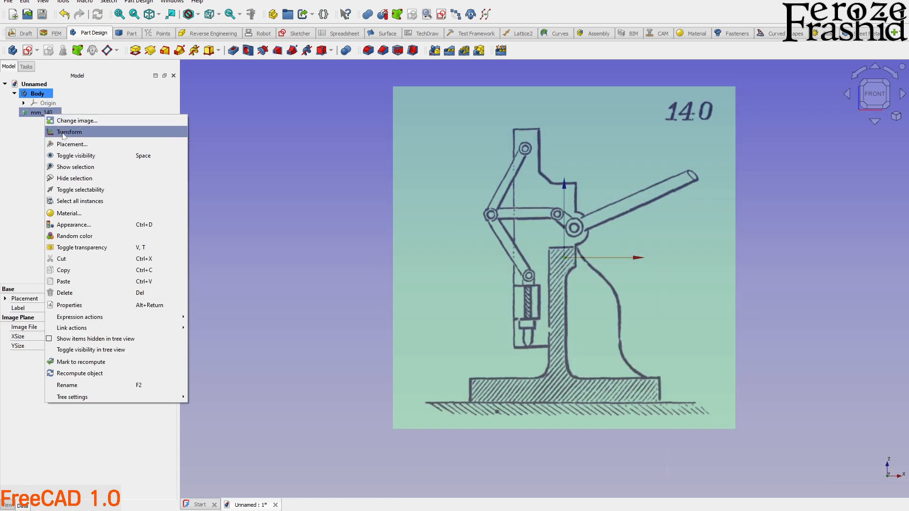
left_click(66, 132)
left_click_drag(564, 187, 564, 76)
middle_click_drag(503, 380, 478, 467)
scroll(558, 210, "up", 1)
left_click_drag(608, 243, 617, 242)
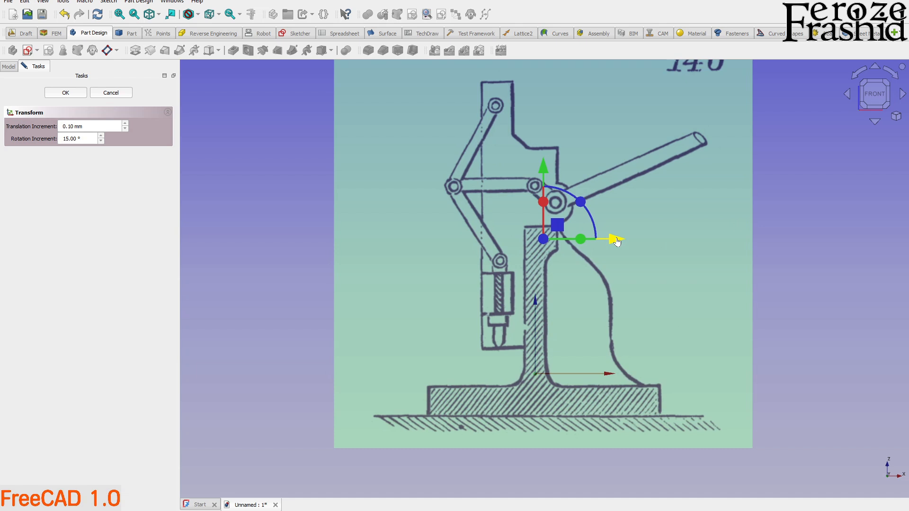
left_click_drag(543, 171, 544, 133)
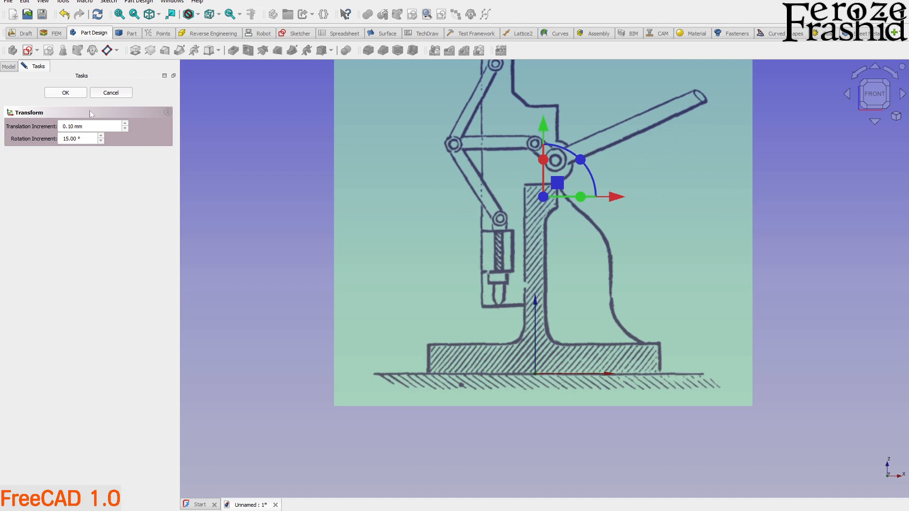
left_click(80, 94)
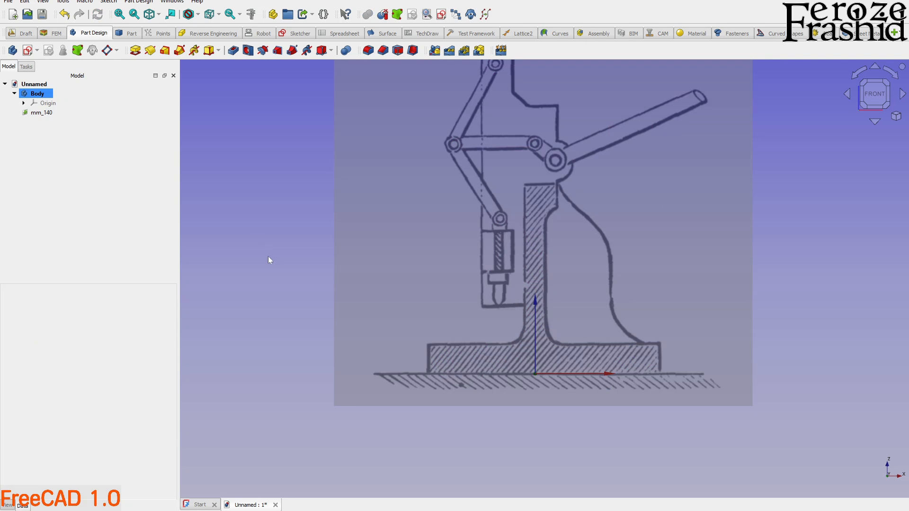
Step: Create a new sketch in the body on the XZ-plane
scroll(258, 251, "down", 4)
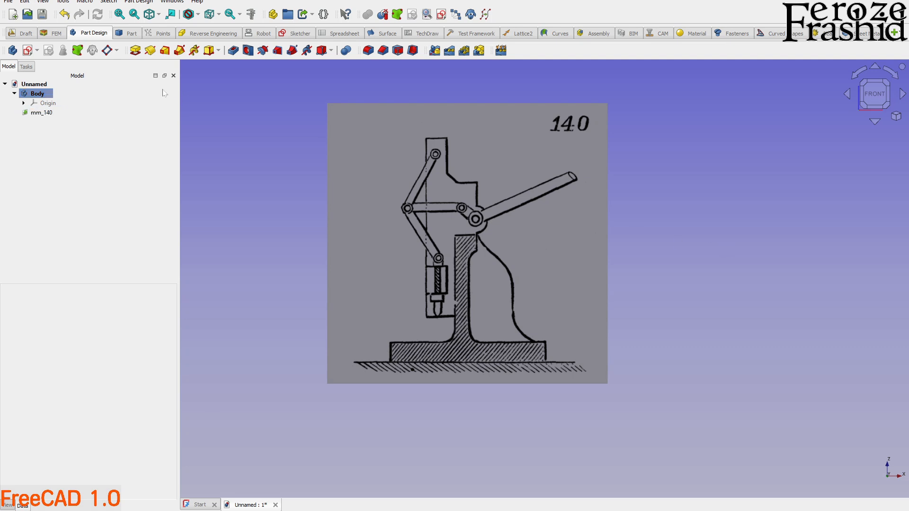
left_click(28, 51)
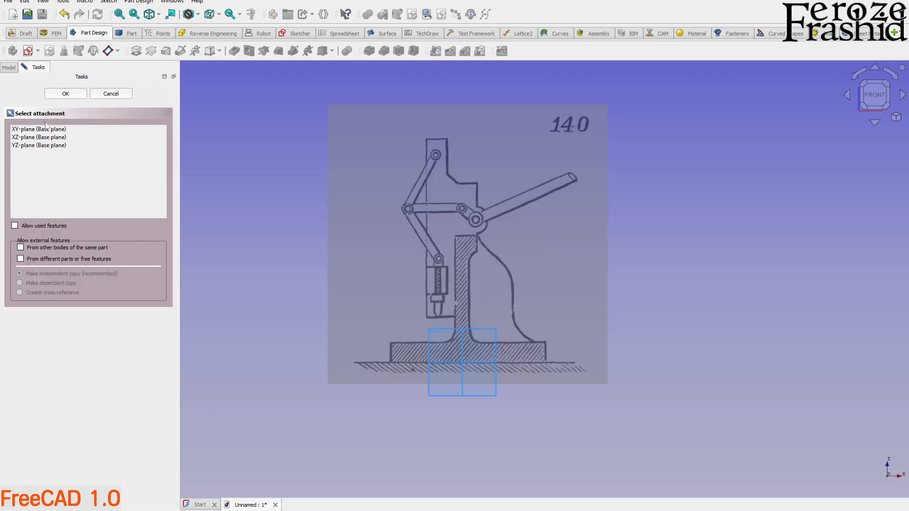
left_click(46, 137)
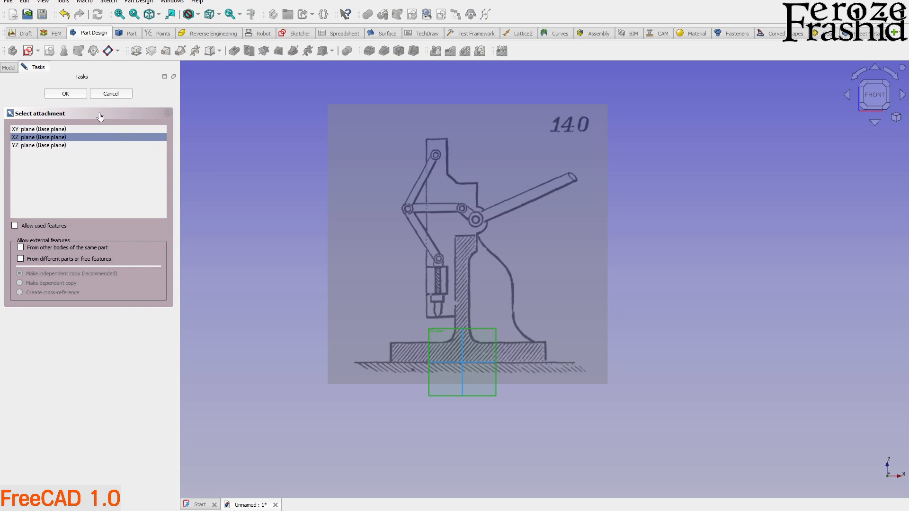
left_click(65, 94)
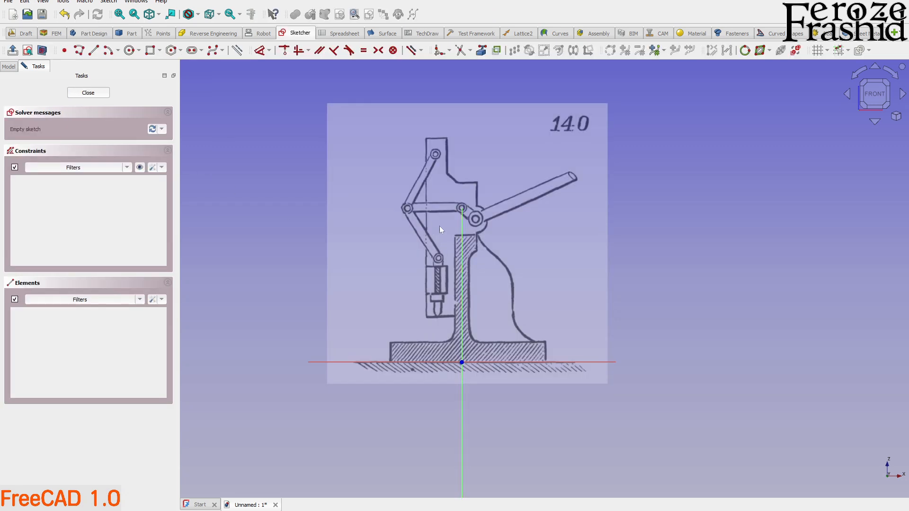
Step: Trace the outline of the punching machine's frame and base over the image with a polyline
scroll(550, 402, "down", 1)
scroll(472, 353, "up", 2)
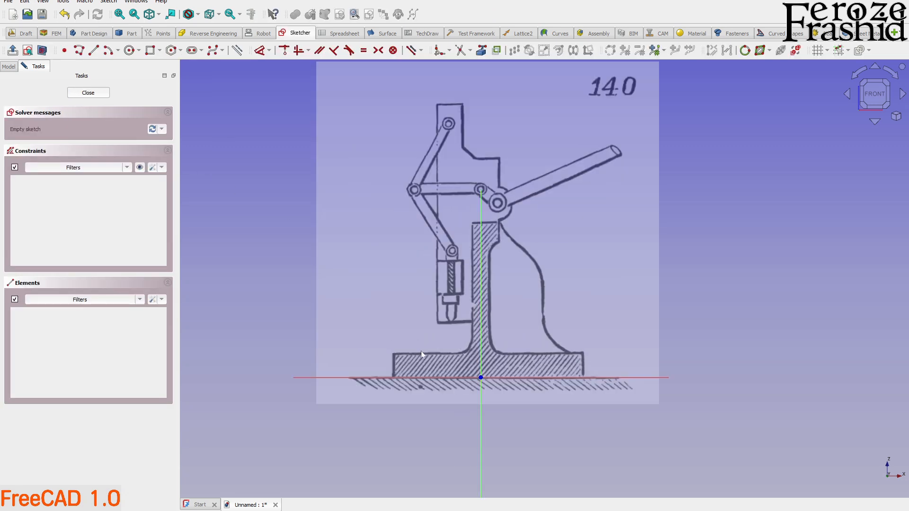
left_click(82, 53)
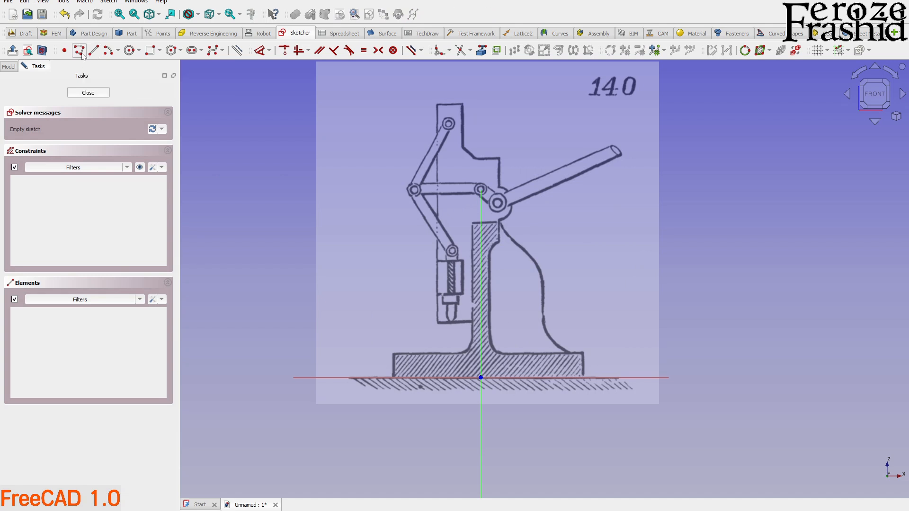
left_click(468, 352)
left_click(393, 352)
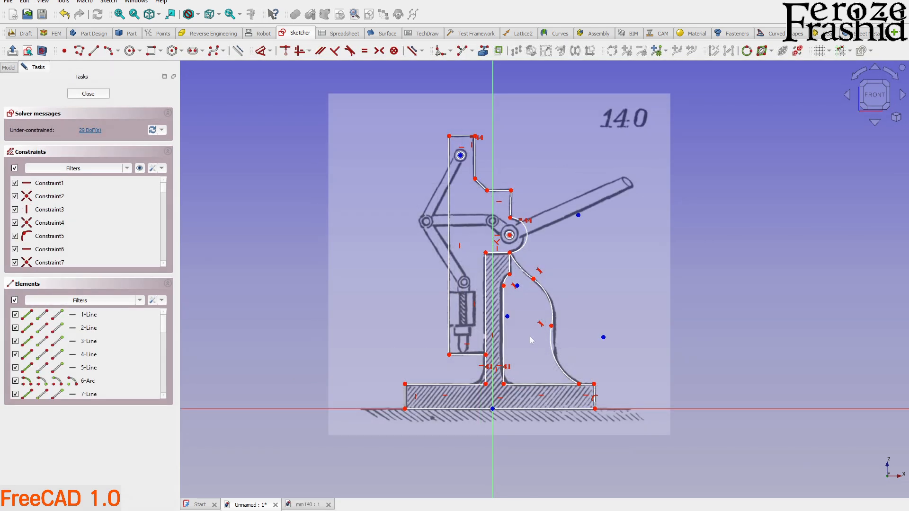
Step: Draw a separate upright rectangle in the empty area to the left of the reference image
scroll(503, 281, "up", 2)
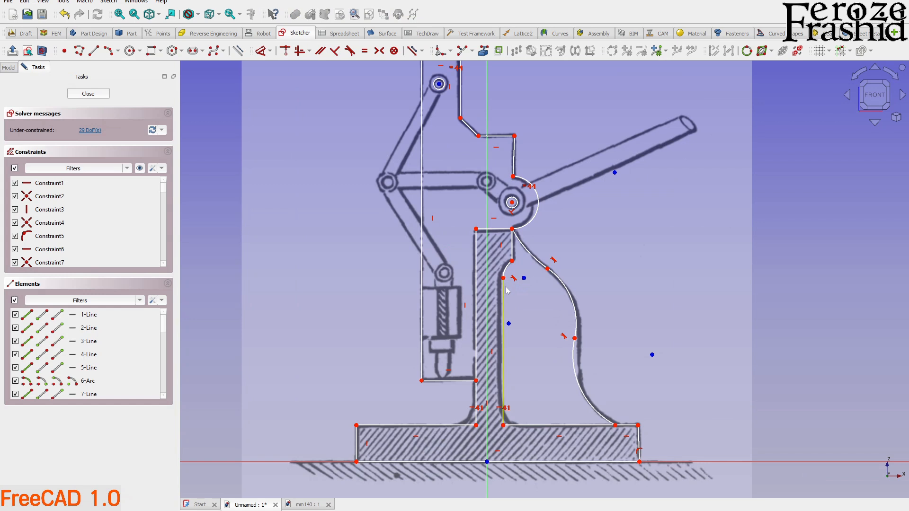
scroll(653, 422, "down", 1)
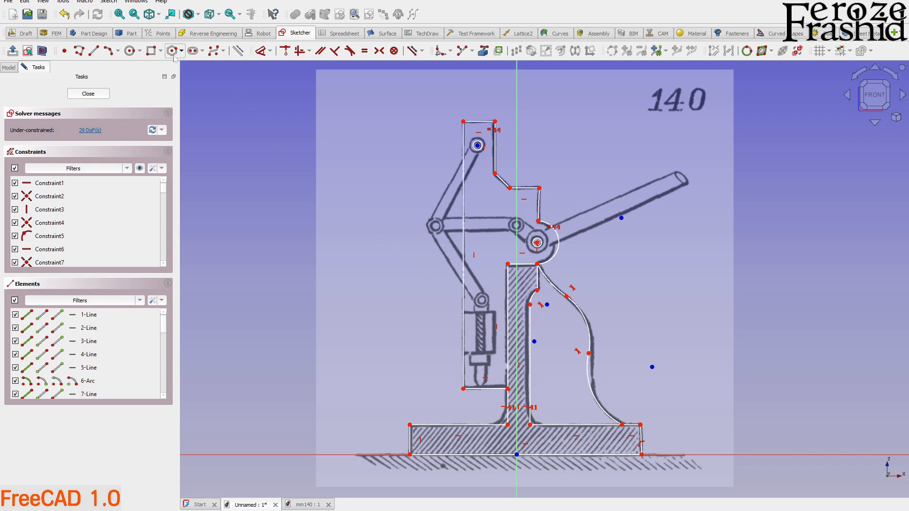
left_click(152, 51)
left_click(211, 160)
left_click(304, 297)
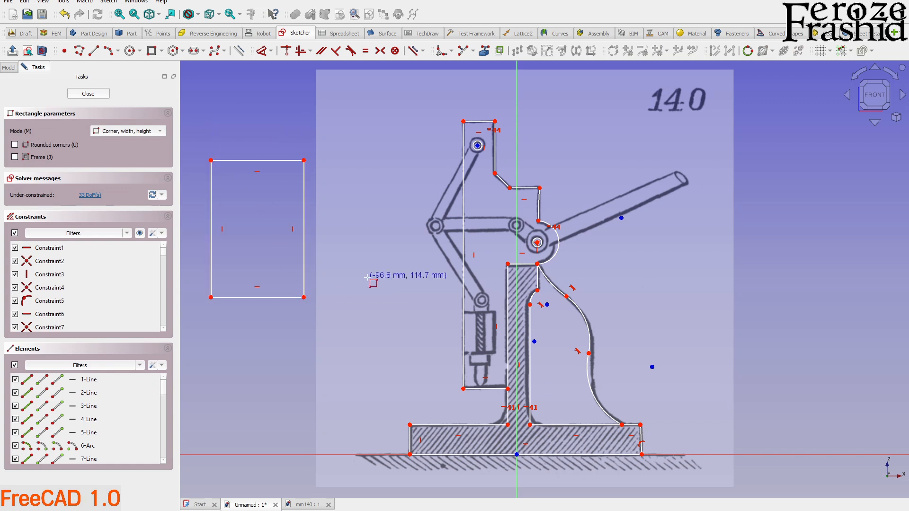
key("Escape")
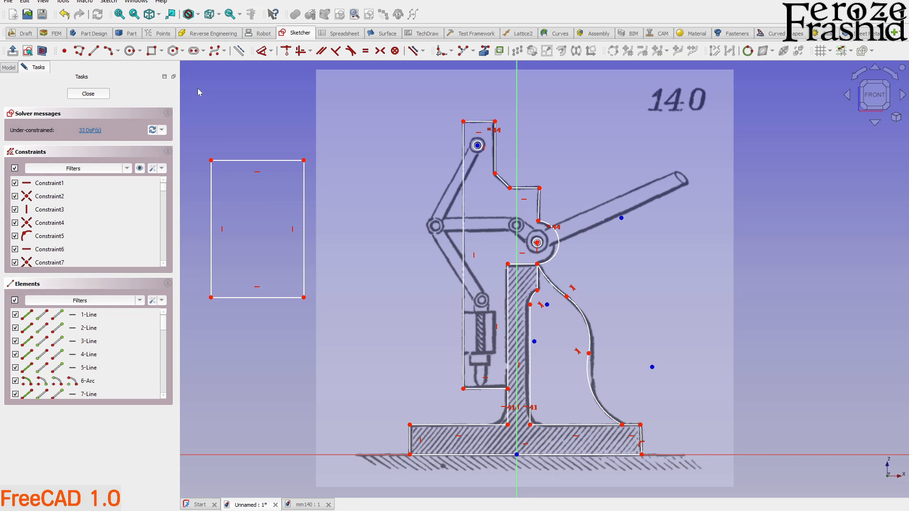
Step: Draw a slanted line across the separate rectangle from its left side up to its right side
left_click(94, 51)
left_click(211, 217)
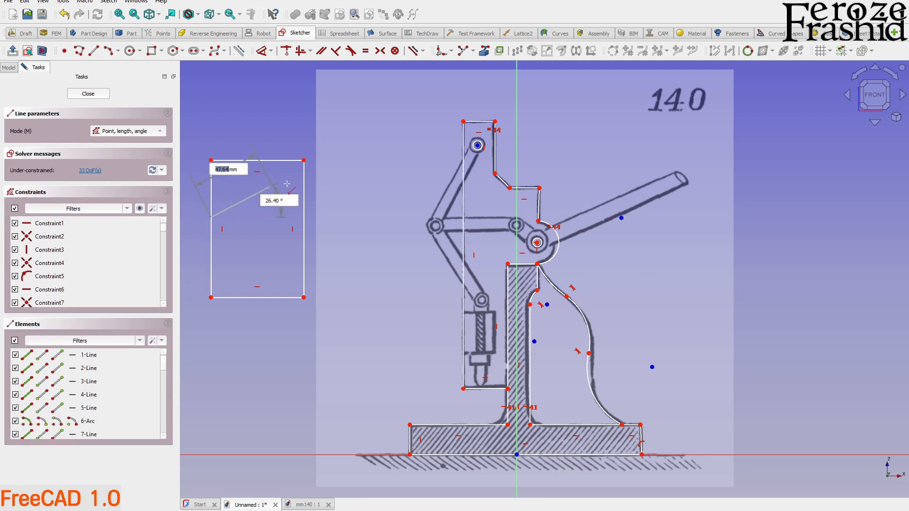
left_click(303, 191)
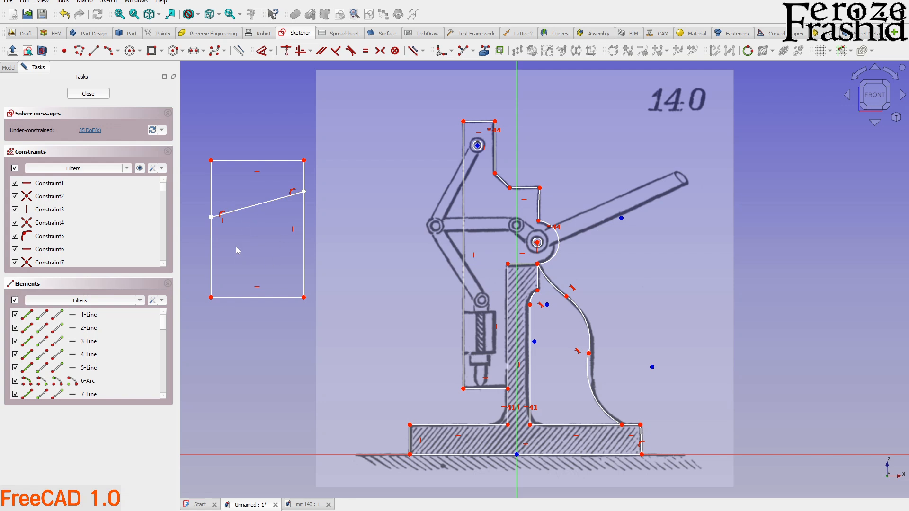
Step: Delete the separate rectangle and its slanted line from the empty area beside the reference image
mouse_move(191, 145)
left_mouse_down()
mouse_move(308, 298)
mouse_move(320, 331)
left_mouse_up()
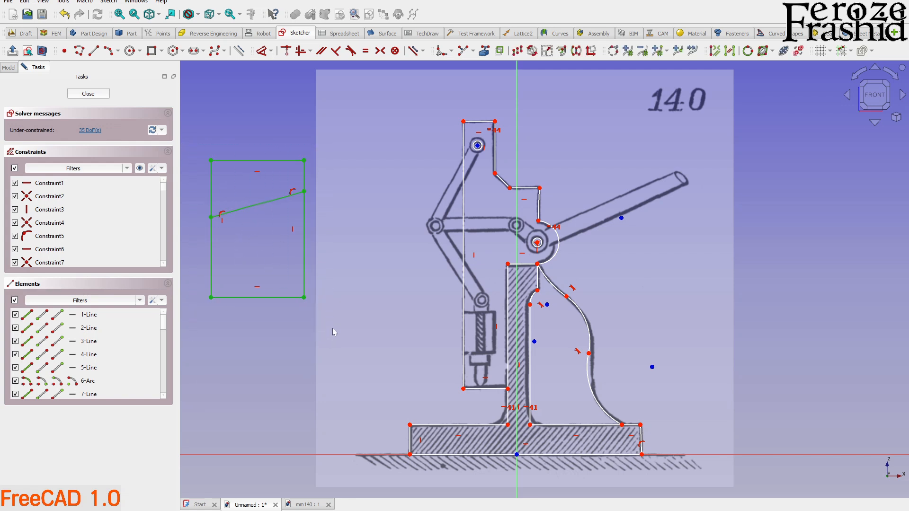
key("Delete")
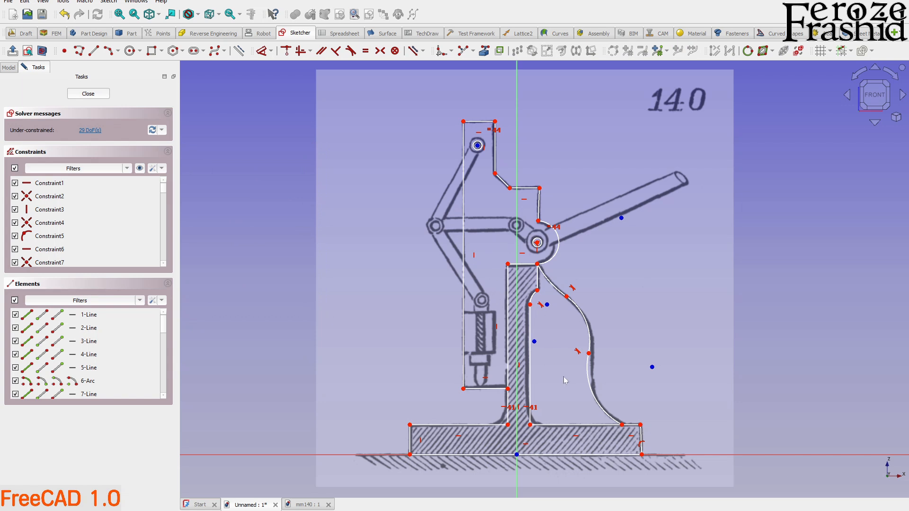
Step: Examine the traced frame outline over the reference image, especially where the upright column, the front plate and the base meet
scroll(379, 344, "down", 1)
scroll(516, 456, "up", 2)
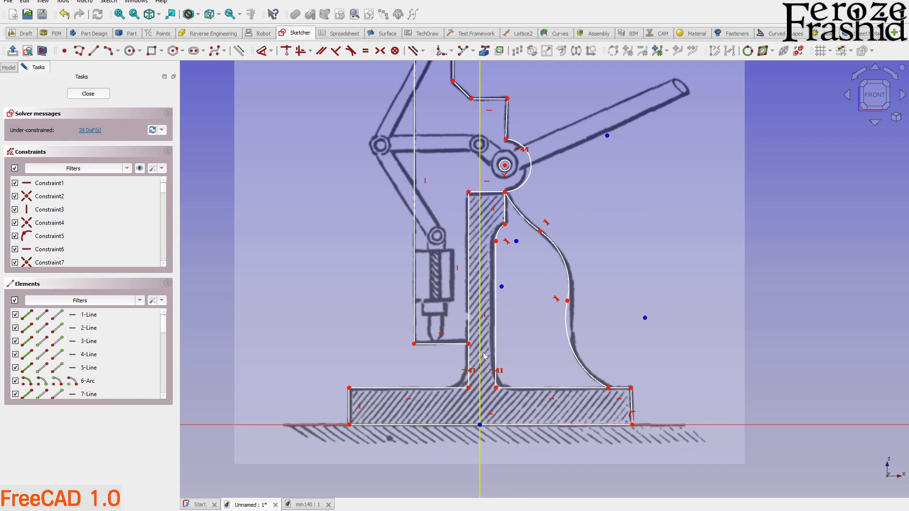
scroll(500, 363, "down", 1)
scroll(468, 266, "up", 1)
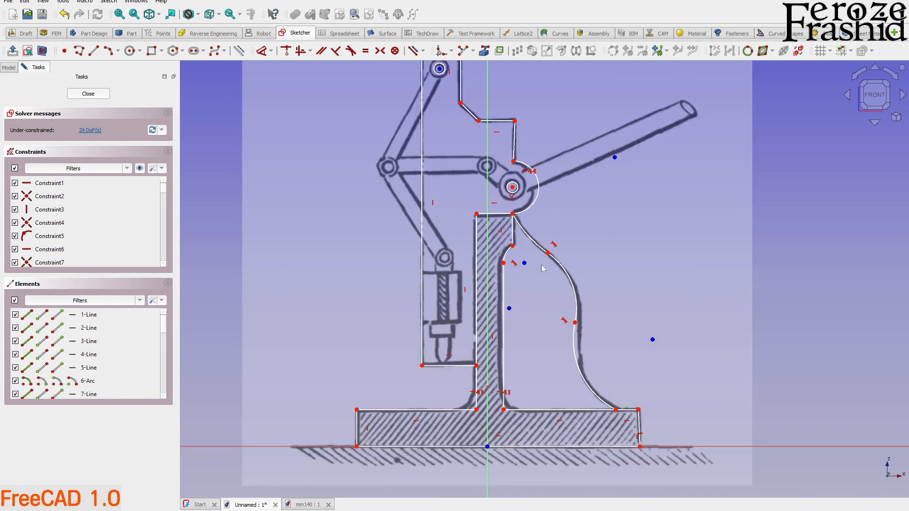
left_click(477, 379)
left_click(476, 348)
left_click(334, 337)
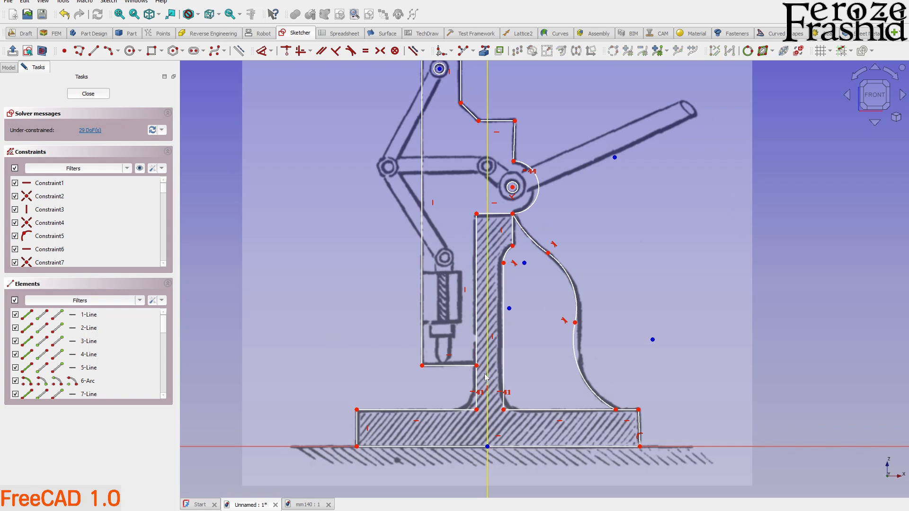
left_click(476, 343)
left_click(310, 343)
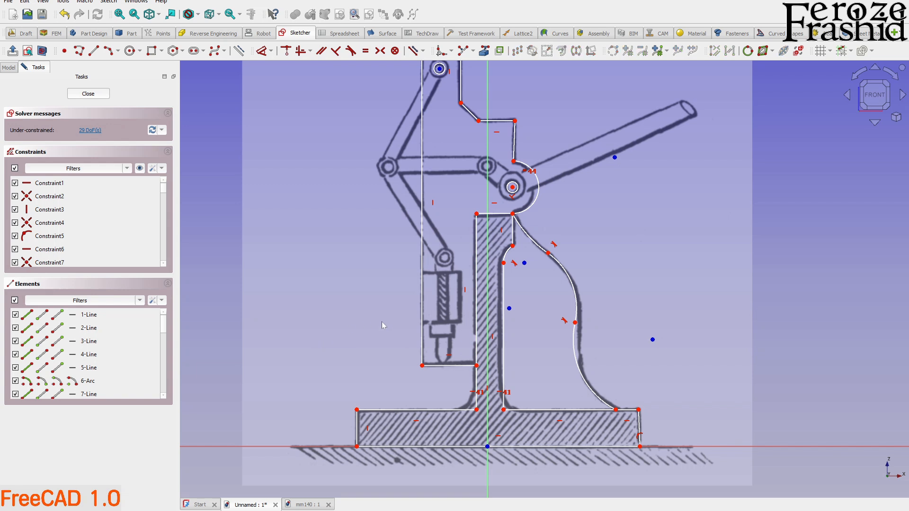
scroll(492, 355, "down", 2)
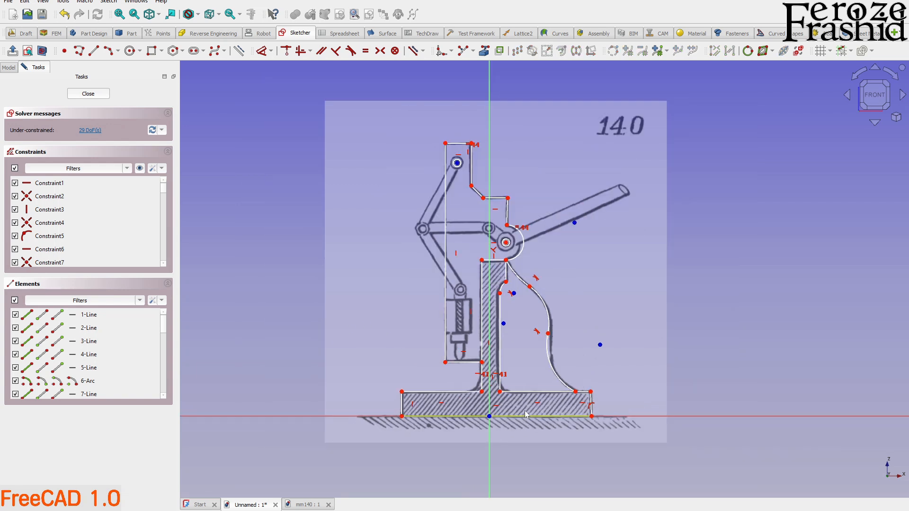
scroll(527, 413, "up", 2)
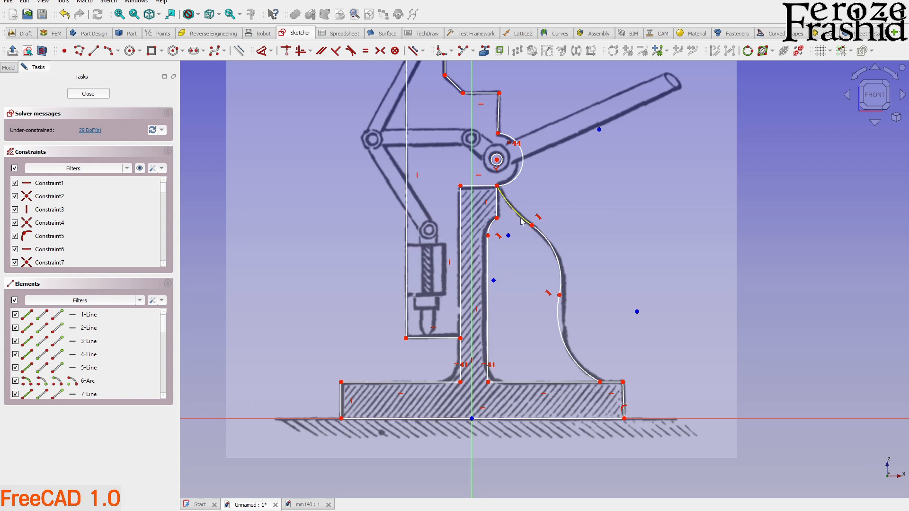
scroll(524, 402, "down", 2)
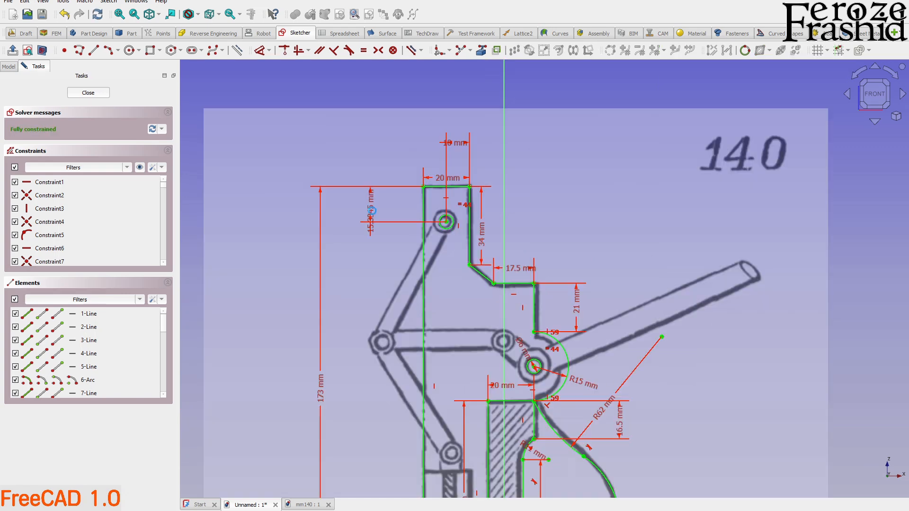
Step: Review the dimensions on the frame sketch against the reference image and close the sketch
scroll(381, 216, "down", 3)
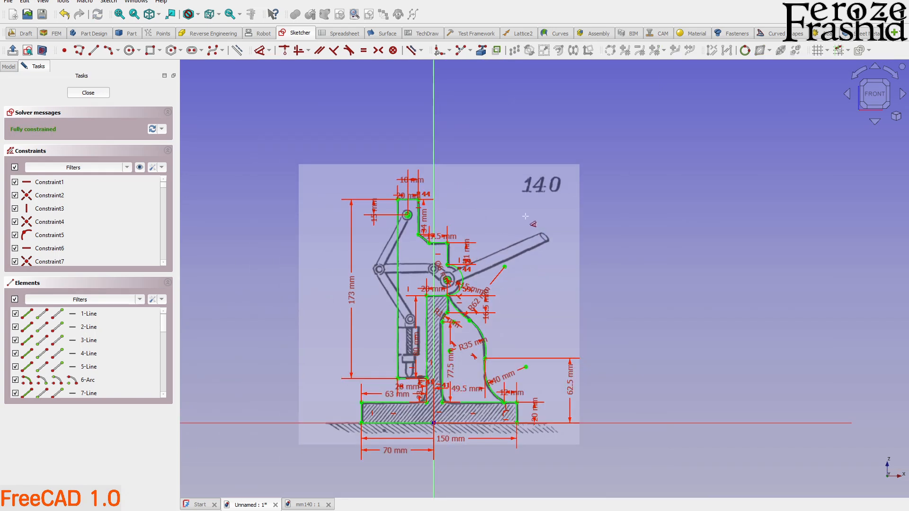
scroll(520, 200, "down", 2)
scroll(473, 329, "up", 3)
scroll(368, 324, "up", 1)
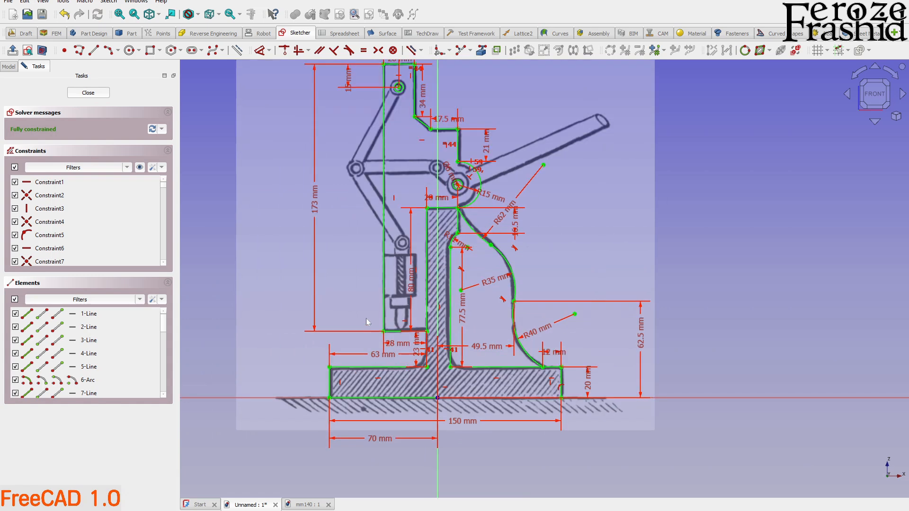
scroll(559, 399, "down", 1)
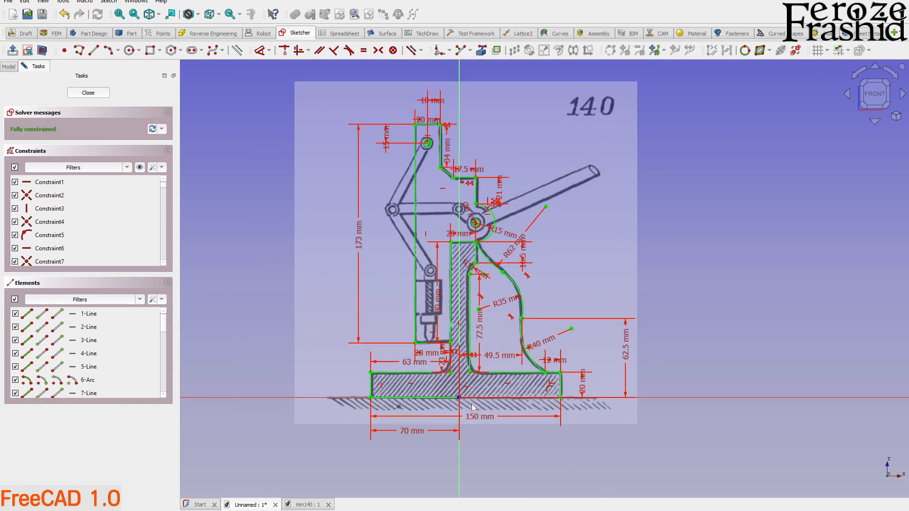
left_click_drag(479, 420, 467, 417)
scroll(528, 458, "down", 2)
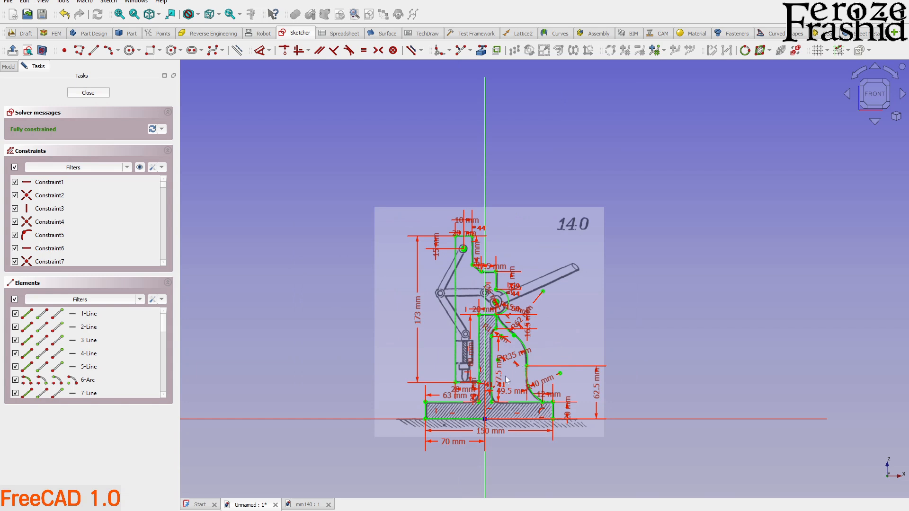
scroll(503, 380, "up", 3)
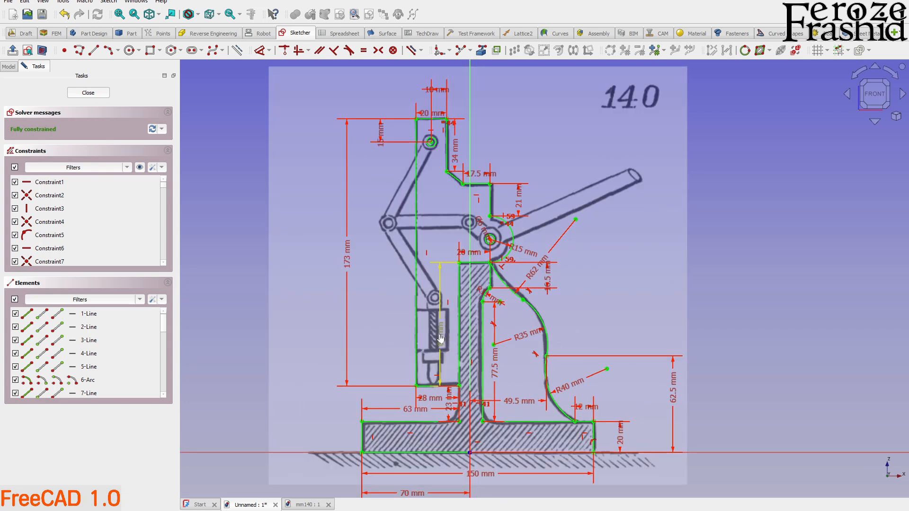
scroll(593, 393, "down", 2)
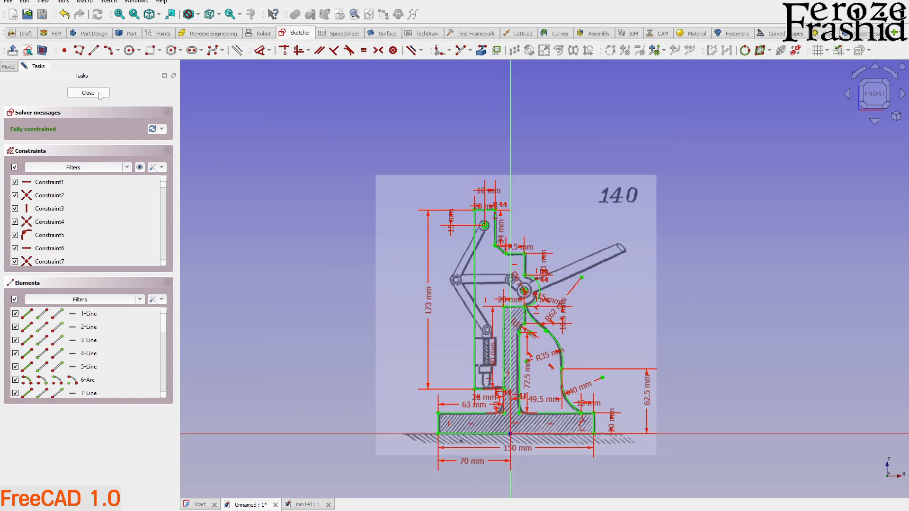
left_click(90, 92)
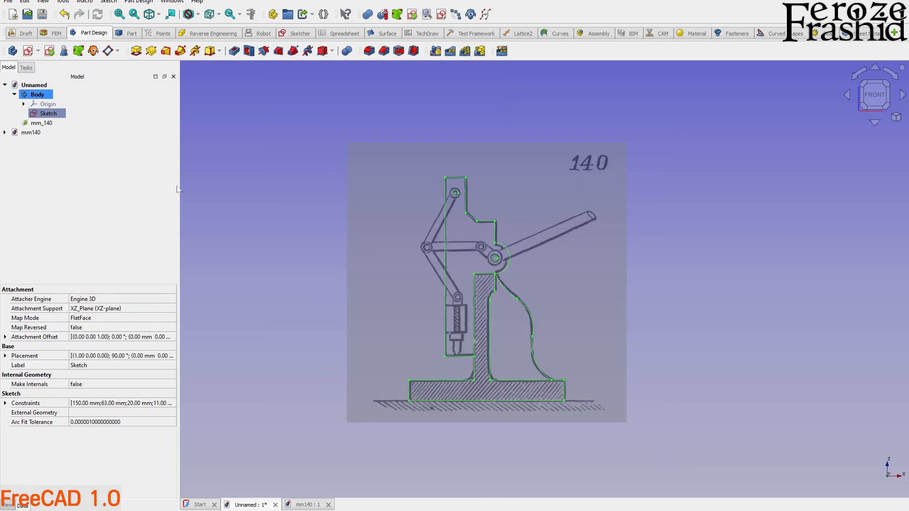
Step: Compare the frame sketch with the reference image by switching the visibility of each off and on again
scroll(478, 345, "up", 2)
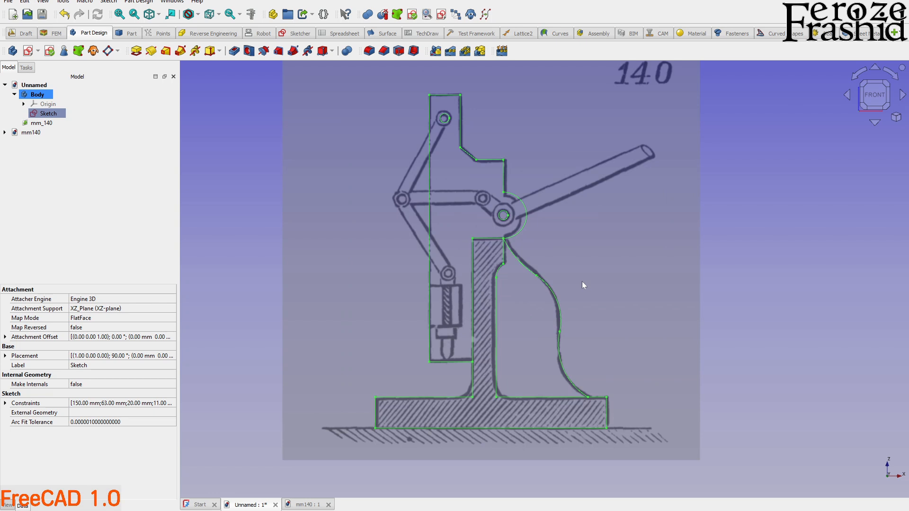
left_click(582, 281)
key("space")
scroll(606, 313, "down", 1)
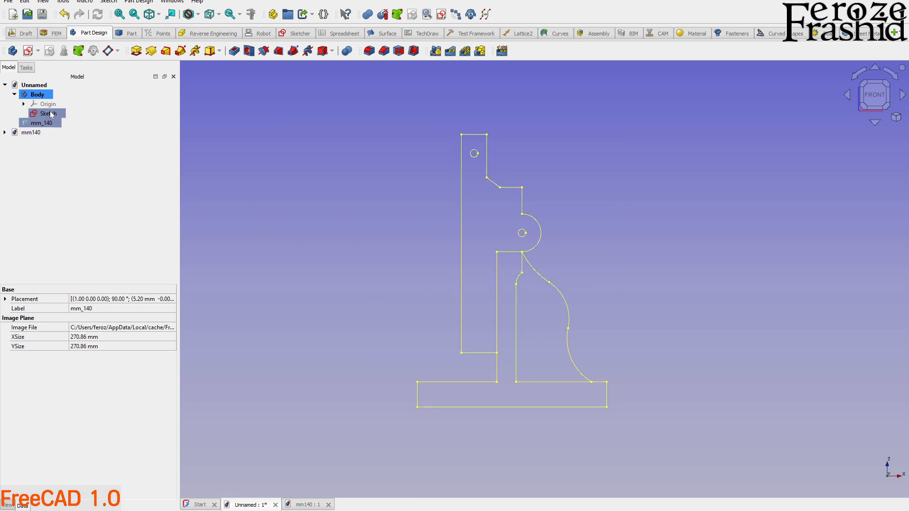
key("space")
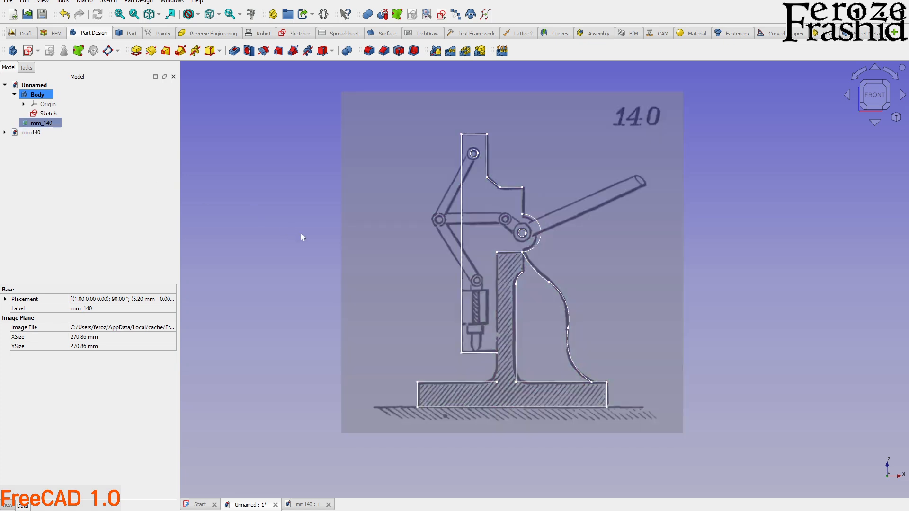
scroll(550, 336, "down", 1)
left_click(48, 114)
left_click(281, 233)
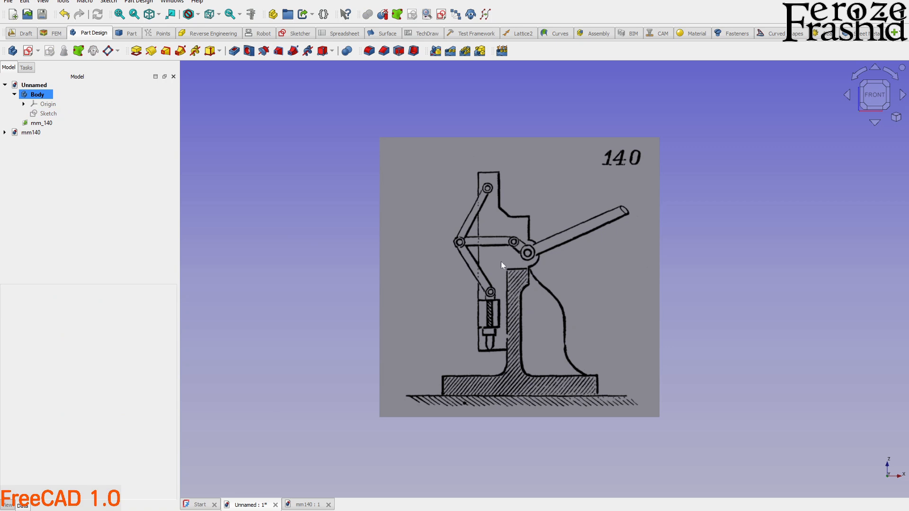
left_click(47, 104)
left_click(48, 113)
scroll(469, 319, "up", 3)
Step: Hide the mm_140 reference image, leaving the frame sketch shown on its own
left_click(376, 297)
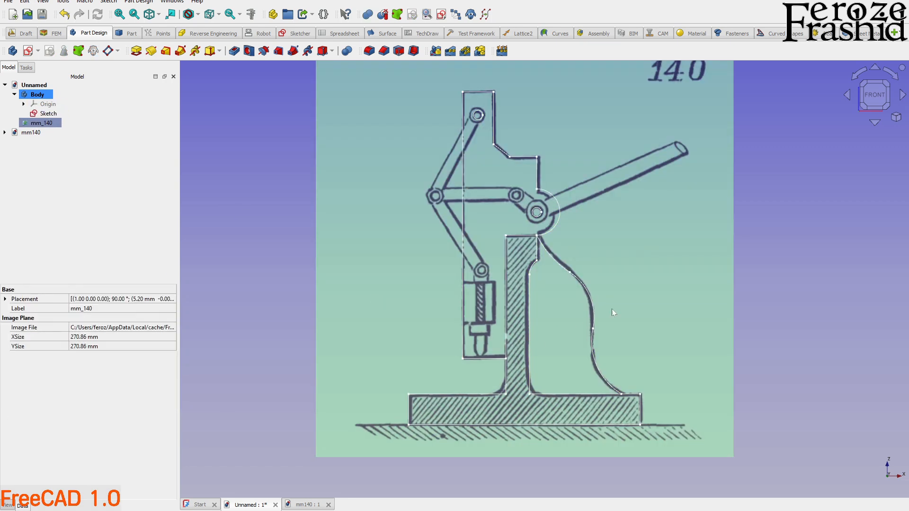
key("space")
scroll(582, 365, "down", 3)
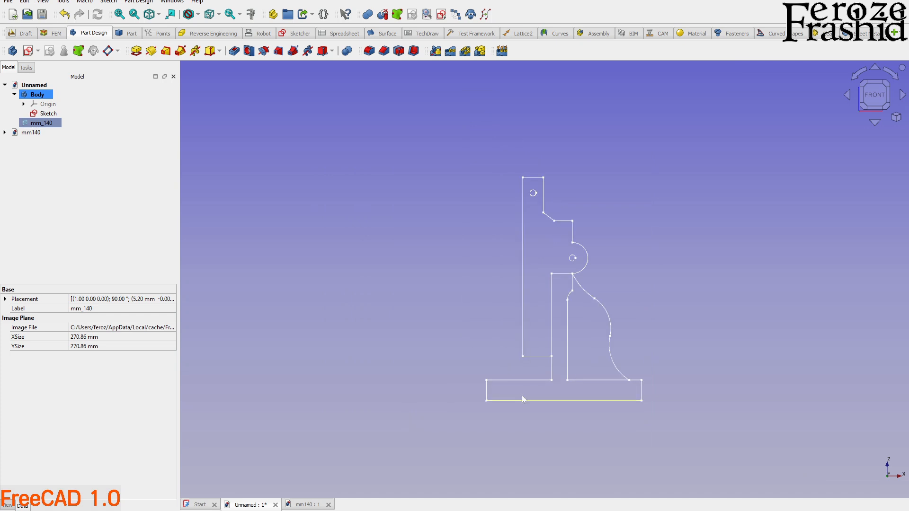
scroll(549, 400, "up", 4)
left_click(561, 400)
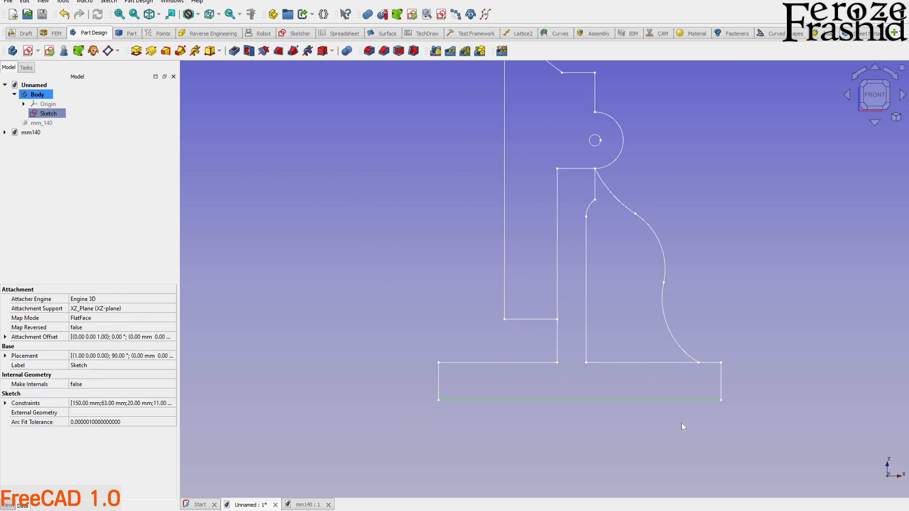
left_click(498, 375)
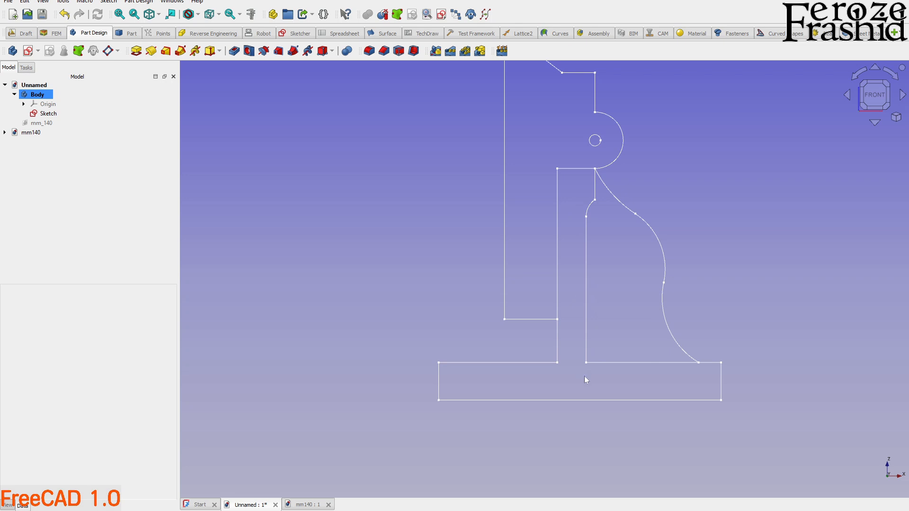
left_click(583, 400)
left_click(721, 384, "ctrl")
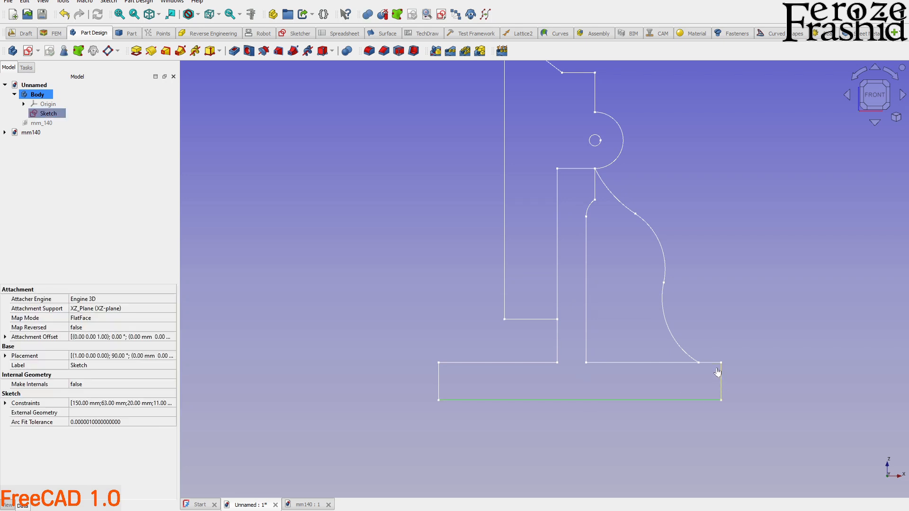
left_click(678, 365, "ctrl")
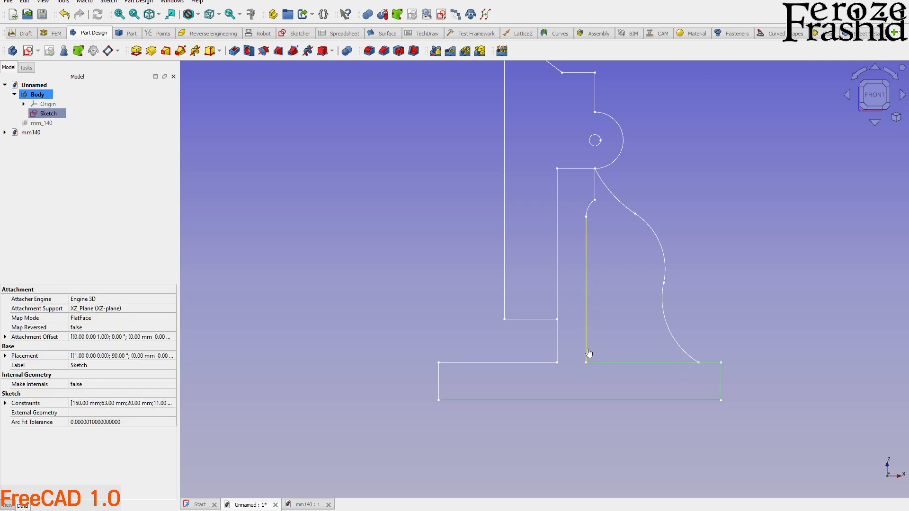
left_click(587, 230, "ctrl")
left_click(590, 207, "ctrl")
left_click(592, 182, "ctrl")
left_click(558, 197, "ctrl")
left_click(558, 345, "ctrl")
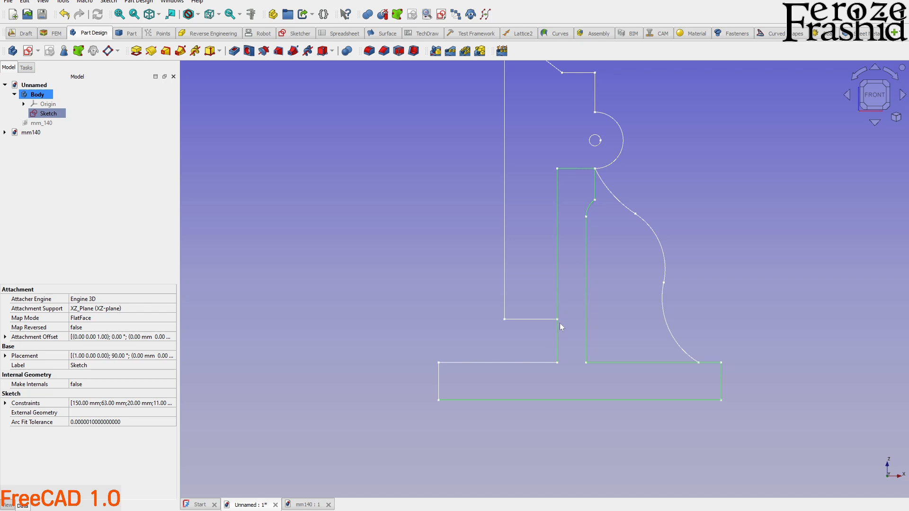
left_click(534, 362, "ctrl")
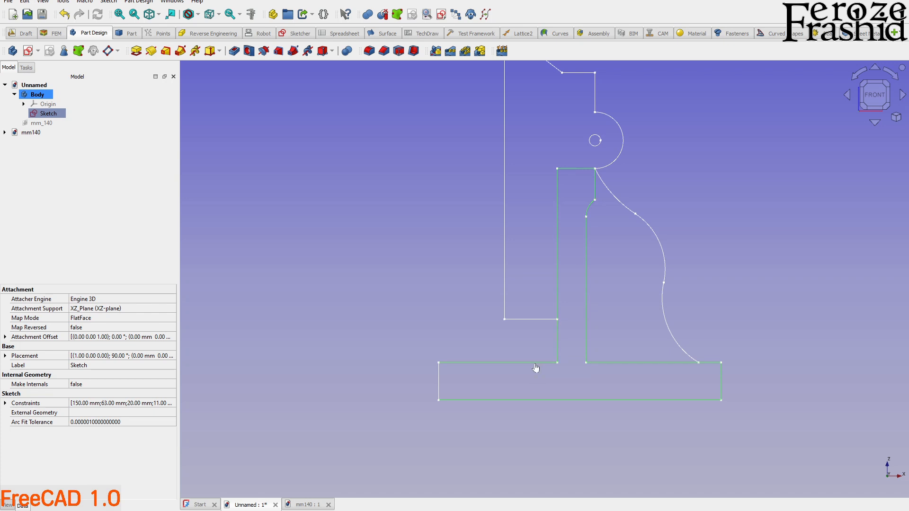
left_click(444, 384, "ctrl")
left_click(570, 416)
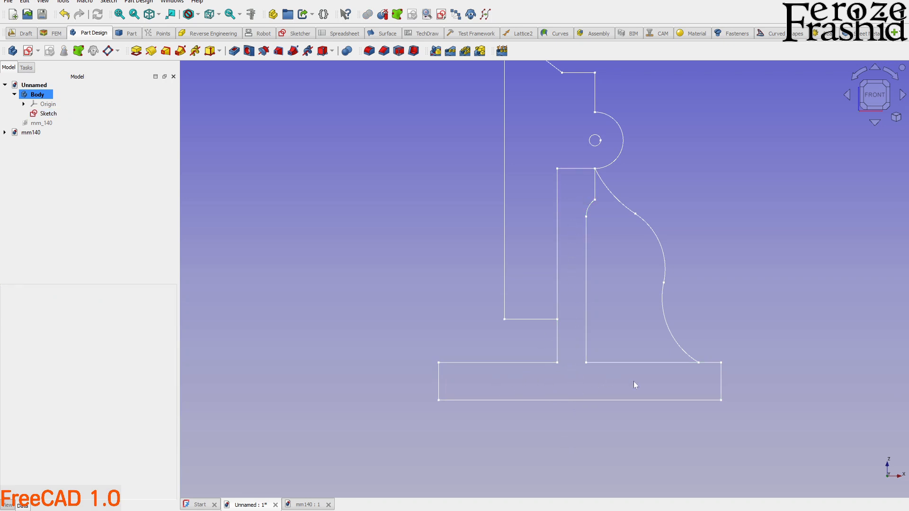
Step: Pad the closed base-and-column outline of the frame sketch by 150 mm, symmetric to the sketch plane
scroll(541, 349, "down", 2)
scroll(540, 213, "up", 2)
scroll(544, 372, "down", 2)
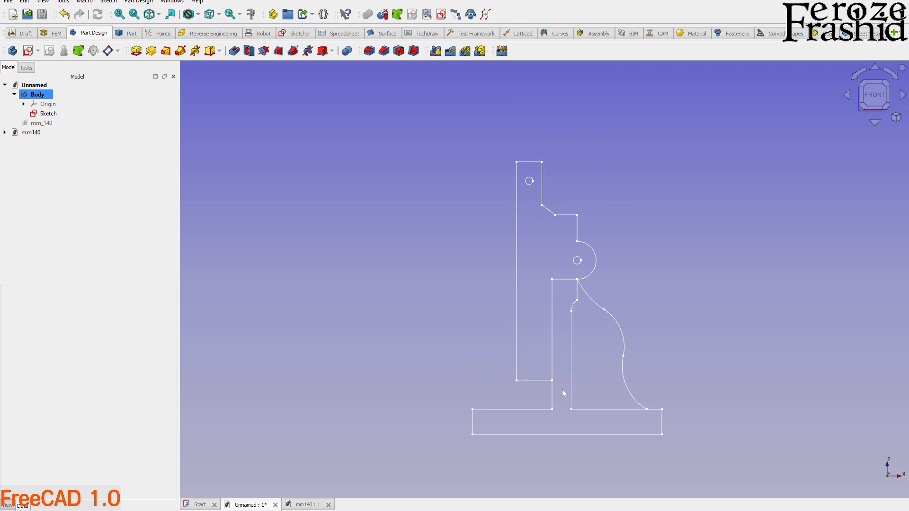
left_click(476, 424, "ctrl")
left_click(501, 435, "ctrl")
left_click(660, 427, "ctrl")
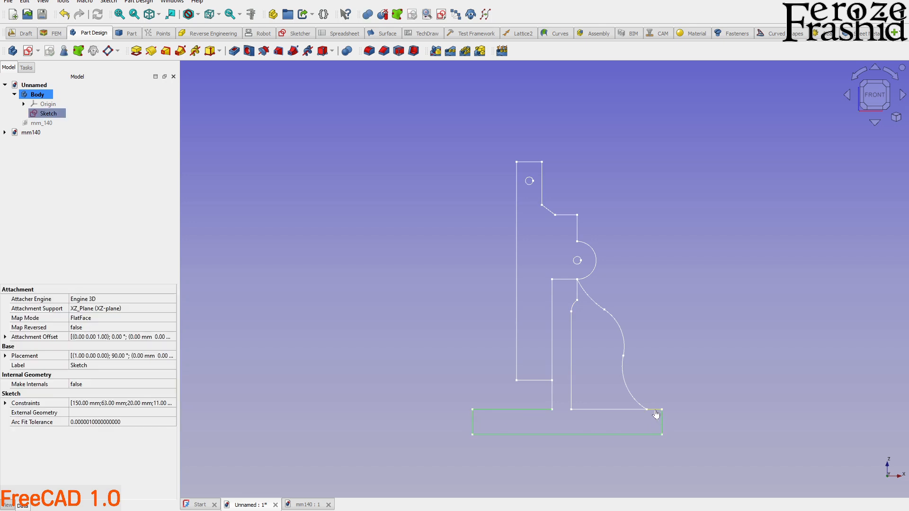
left_click(628, 410, "ctrl")
left_click(572, 393, "ctrl")
scroll(580, 310, "up", 3)
left_click(575, 309, "ctrl")
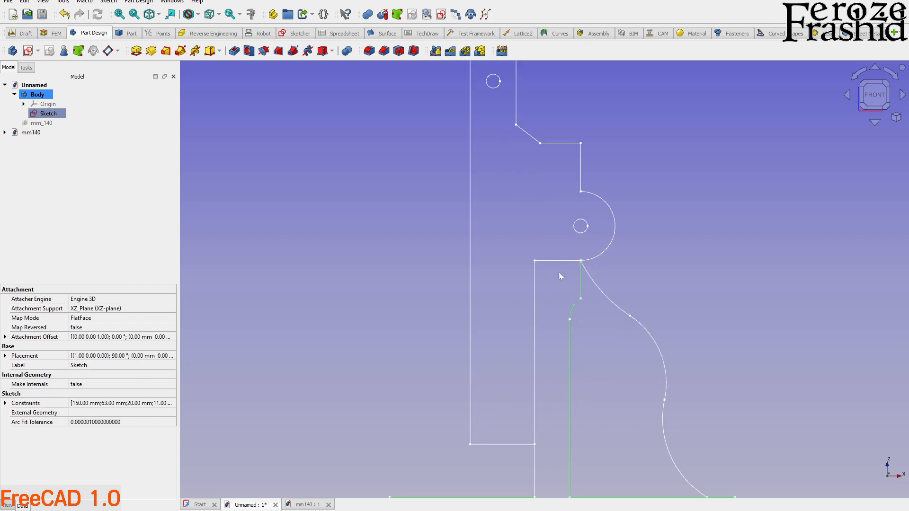
left_click(554, 261, "ctrl")
left_click(535, 300, "ctrl")
scroll(559, 256, "down", 3)
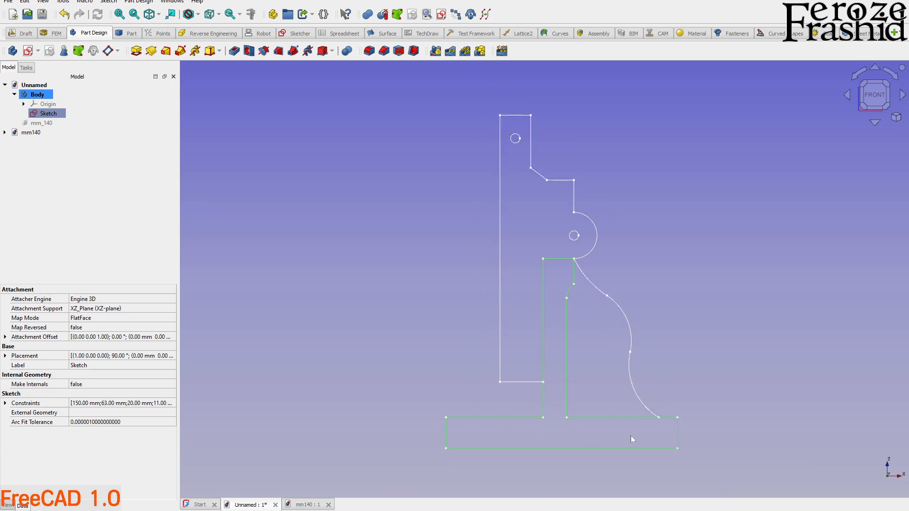
left_click(137, 53)
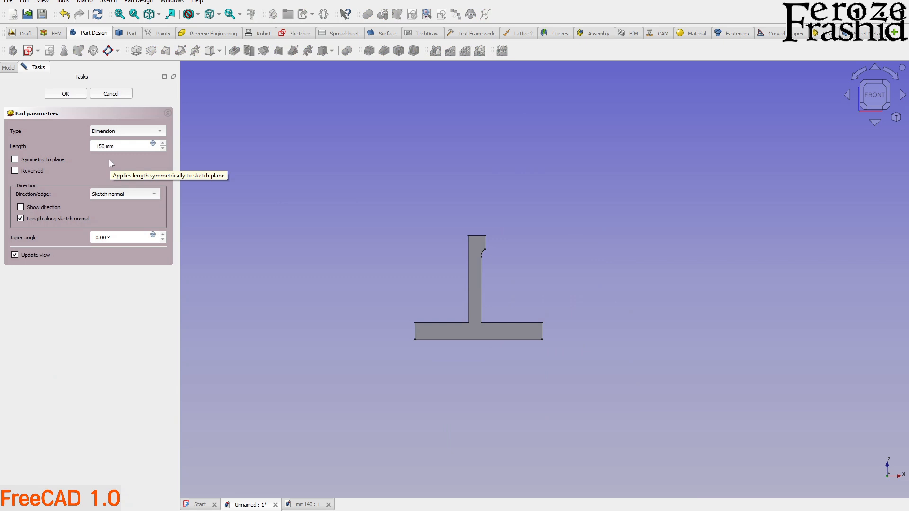
left_click(15, 159)
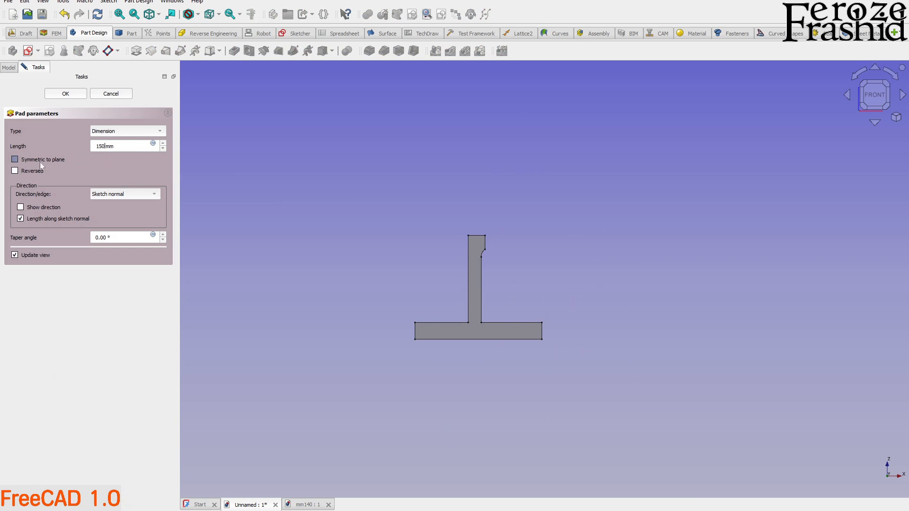
left_click(64, 95)
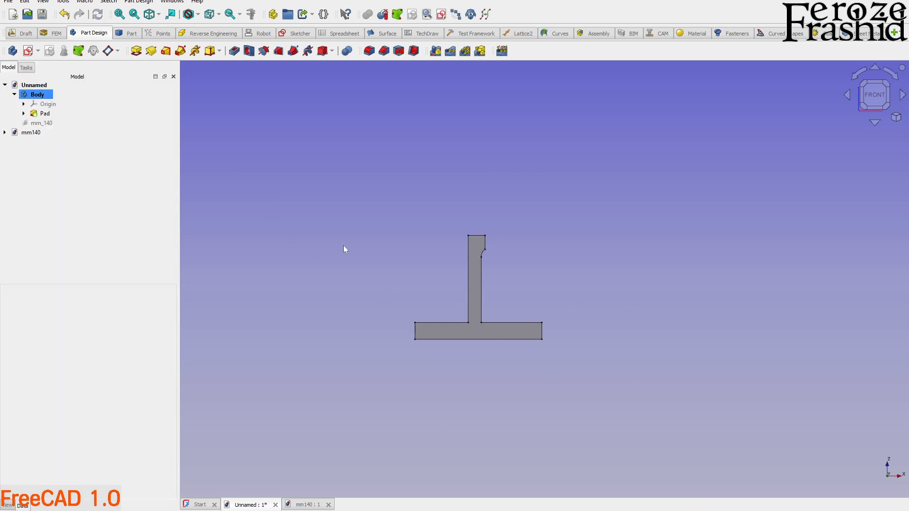
Step: Examine the padded base and column from several sides, including the corner where the column meets the base
middle_click_drag(388, 264, 565, 264)
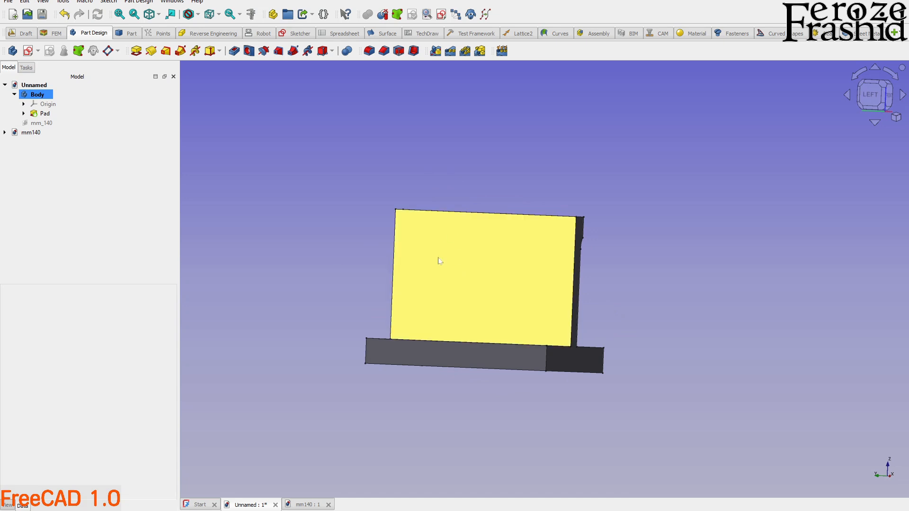
middle_click_drag(510, 305, 365, 331)
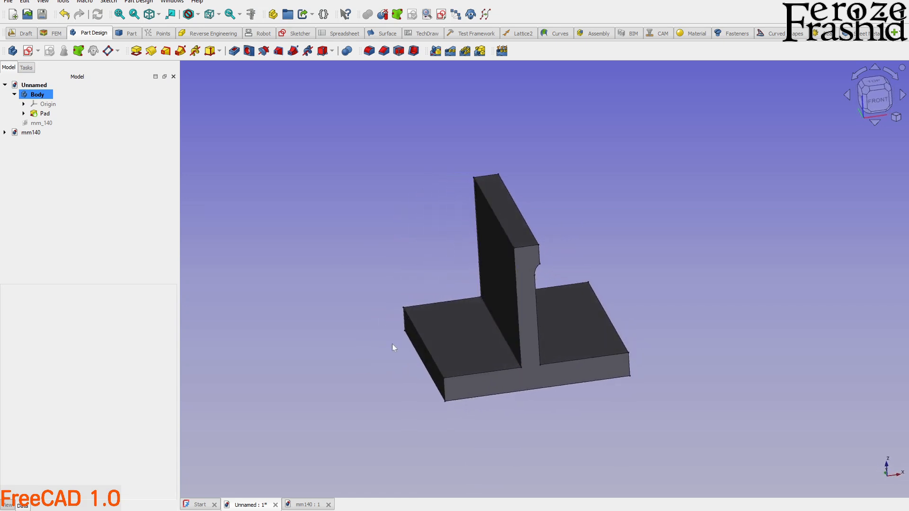
scroll(395, 345, "up", 2)
middle_click_drag(464, 358, 577, 371)
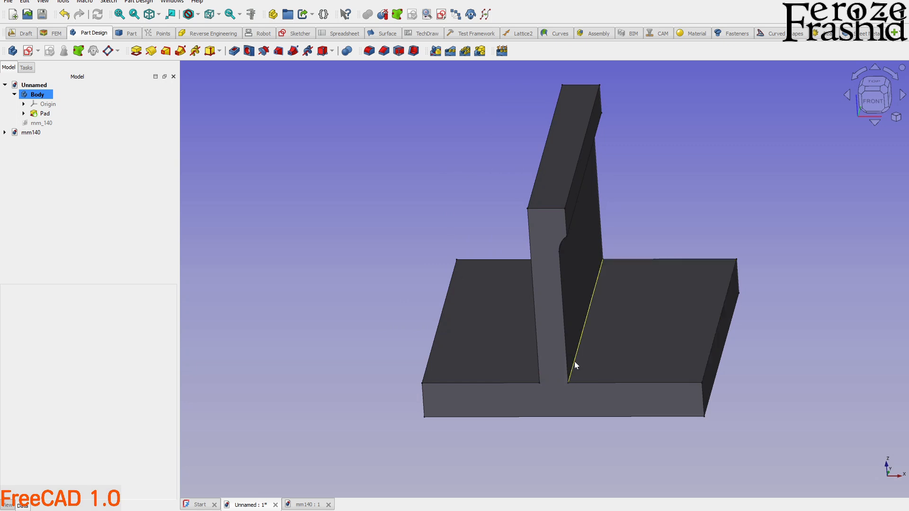
left_click(573, 365)
middle_click_drag(556, 379, 453, 321)
left_click(599, 280)
middle_click_drag(599, 280, 527, 294)
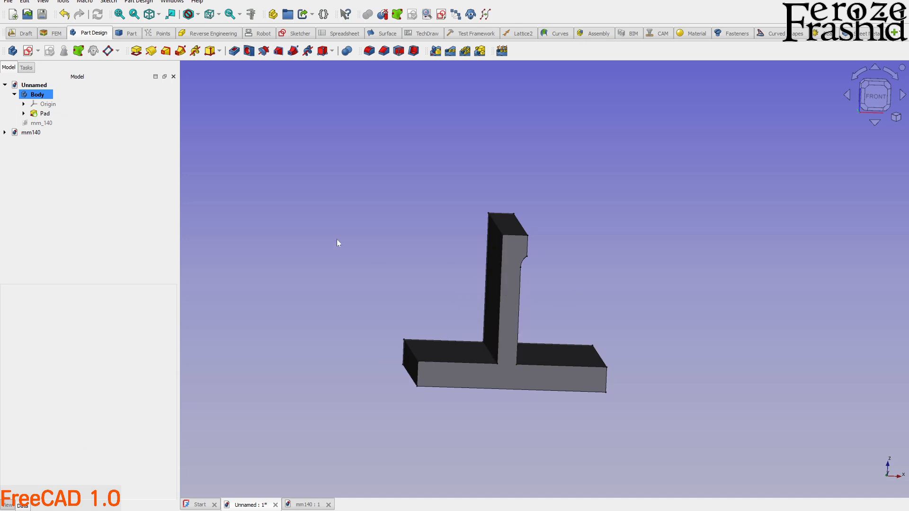
Step: Show the frame sketch under the pad and hide the padded base and column
left_click(23, 113)
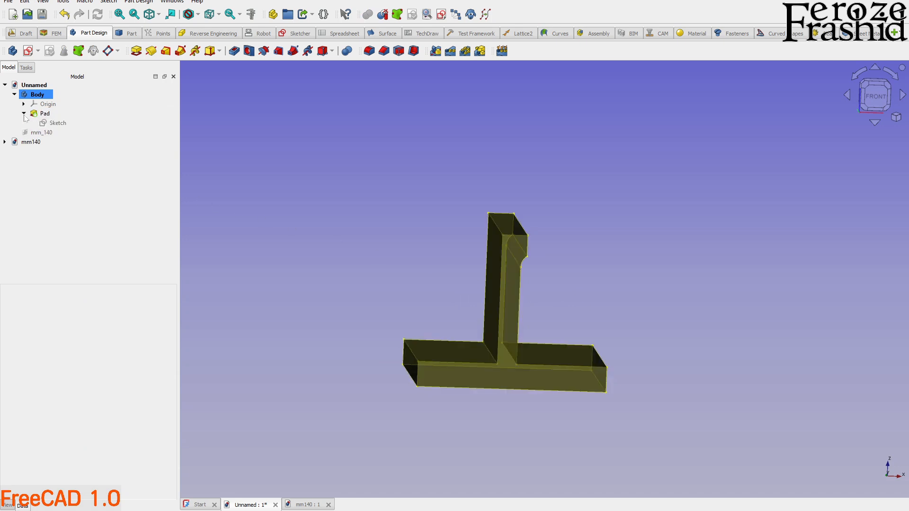
left_click(56, 122)
key("space")
left_click(337, 190)
middle_click_drag(509, 304, 495, 296)
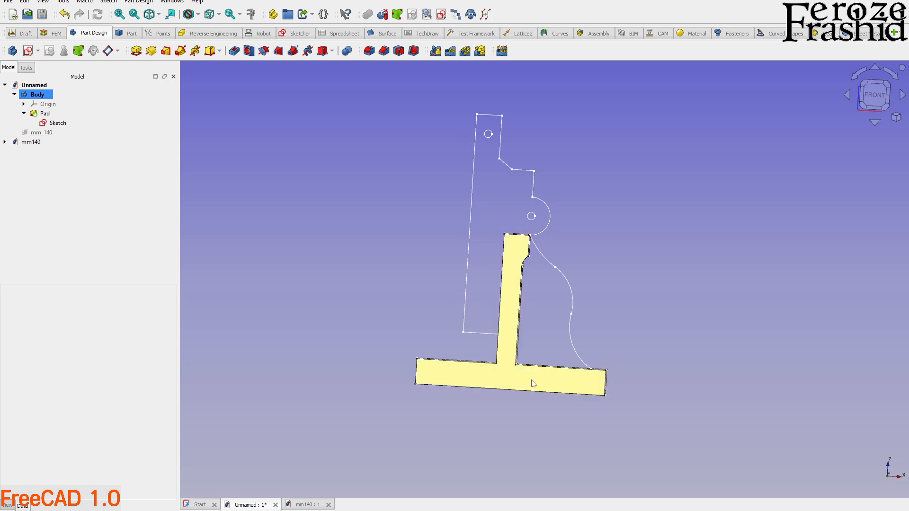
middle_click_drag(513, 340, 482, 348)
middle_click_drag(578, 303, 592, 298)
left_click(517, 328)
key("space")
middle_click_drag(517, 327, 585, 327)
Step: Pad the curved rib outline between the column and the base by 10 mm, symmetric to the sketch plane
left_click(544, 264)
left_click(545, 258)
scroll(545, 256, "up", 3)
left_click(542, 253, "ctrl")
left_click(534, 265, "ctrl")
left_click(527, 306, "ctrl")
left_click(548, 458, "ctrl")
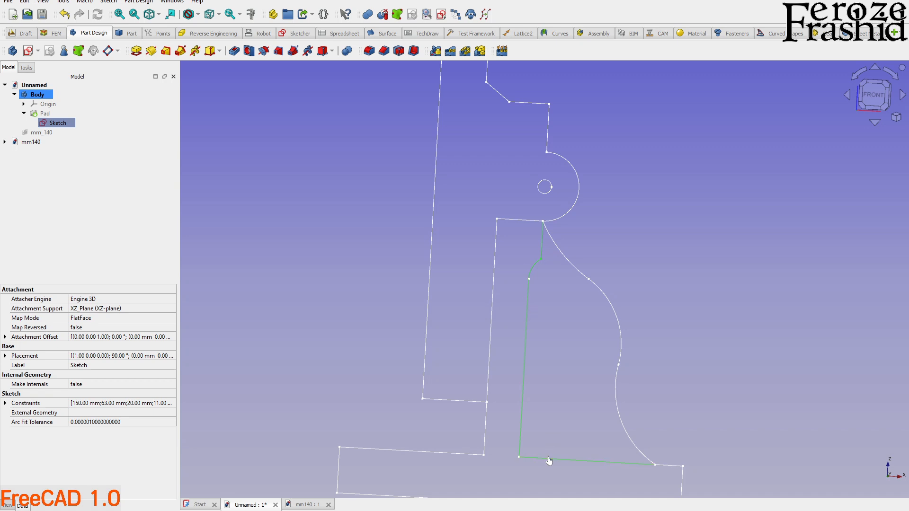
left_click(645, 453, "ctrl")
left_click(622, 347, "ctrl")
left_click(576, 272, "ctrl")
scroll(560, 373, "down", 2)
scroll(560, 370, "up", 3)
scroll(557, 376, "down", 1)
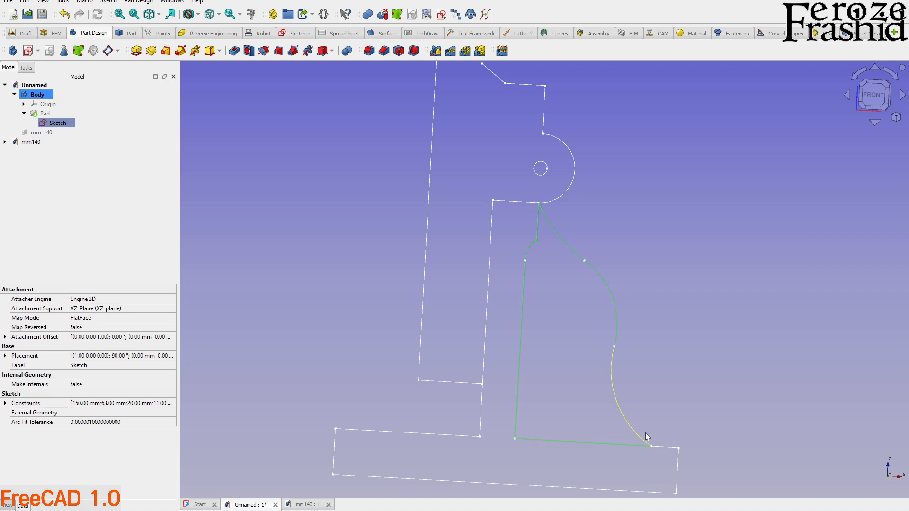
scroll(570, 353, "down", 1)
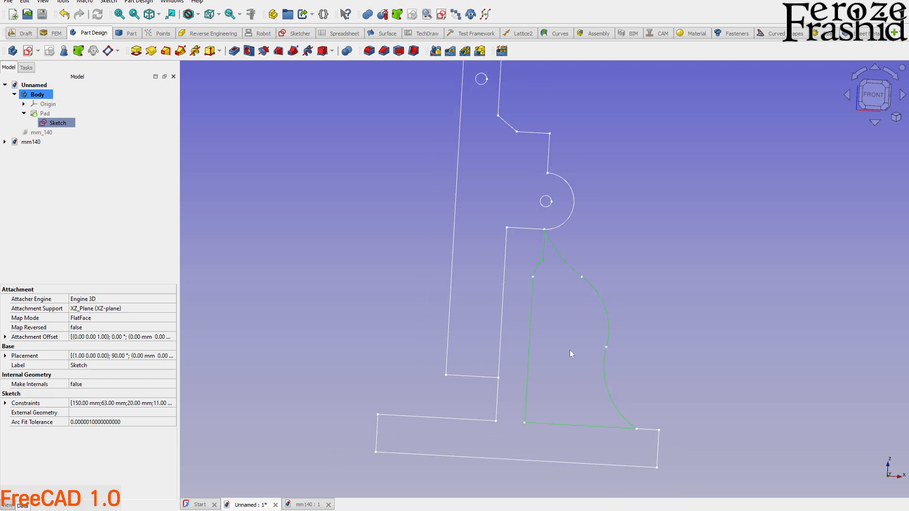
left_click(136, 50)
middle_click_drag(538, 287, 461, 360)
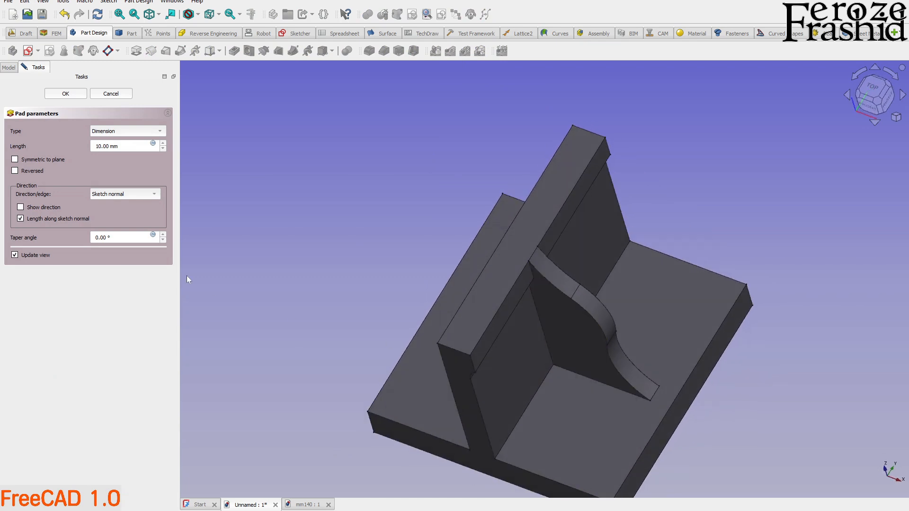
left_click(40, 171)
left_click(65, 93)
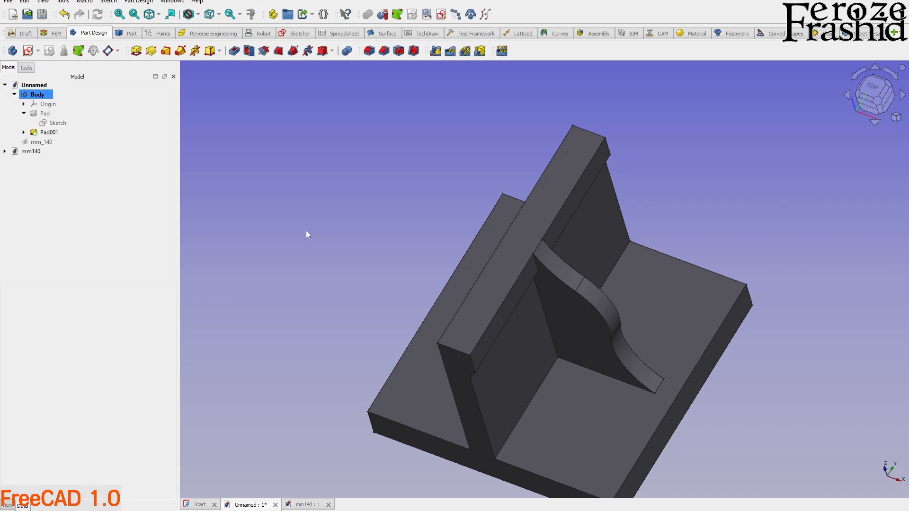
Step: Hide the ribbed solid and examine the mm_140 reference image around the toggle links, front plate and lever pivot
middle_click_drag(520, 288, 564, 255)
left_click(499, 295)
key("space")
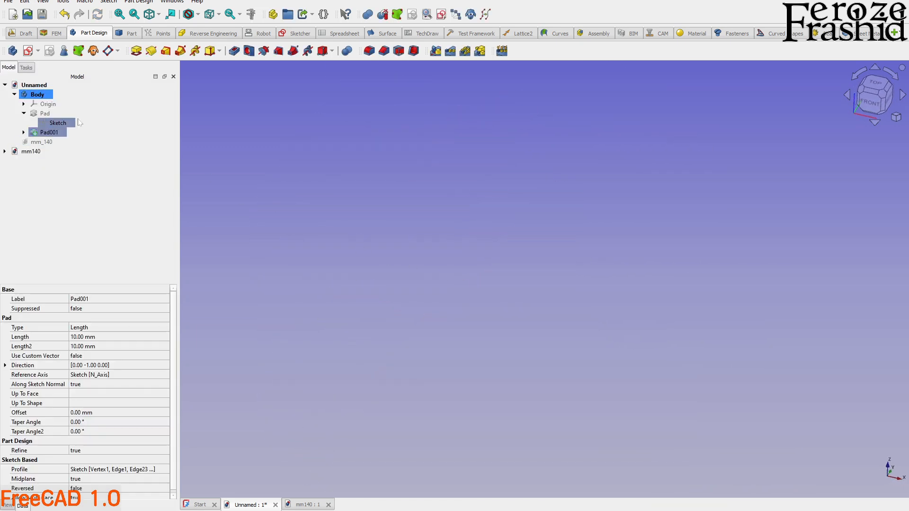
left_click(41, 142)
key("space")
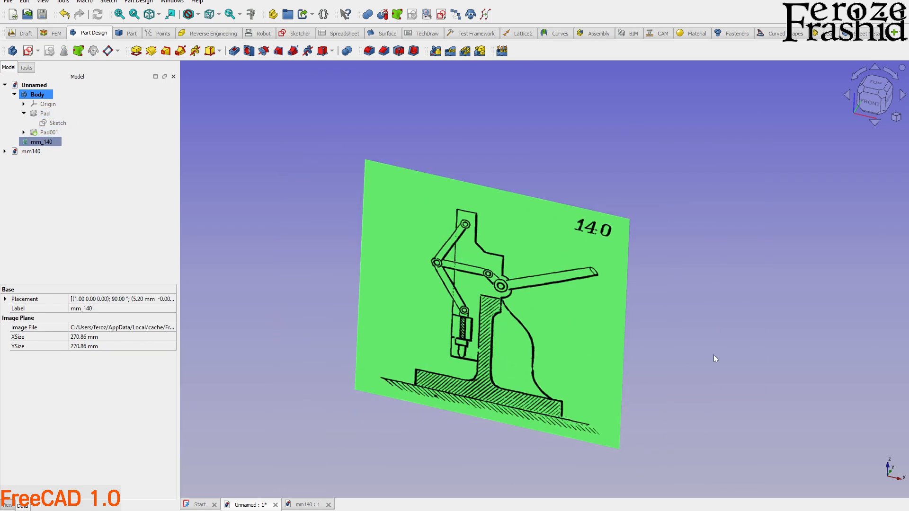
left_click(646, 365)
middle_click_drag(646, 364, 647, 344)
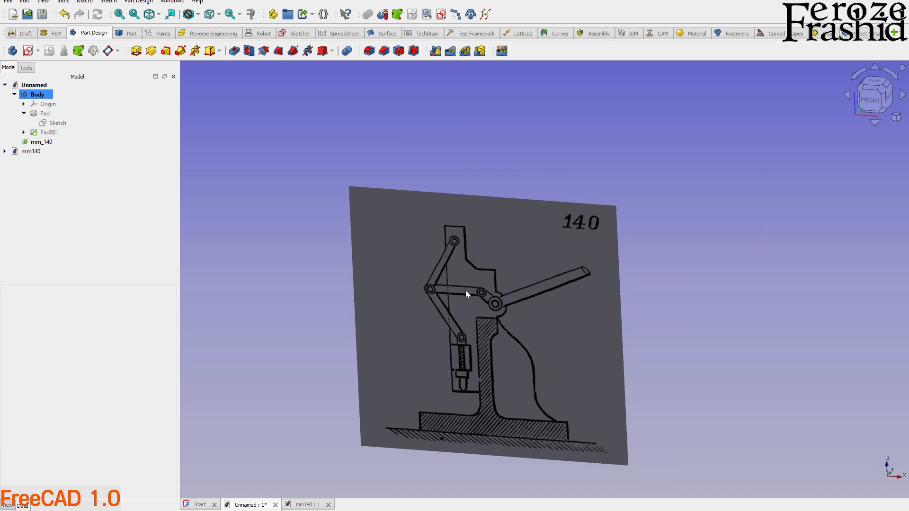
scroll(456, 292, "up", 5)
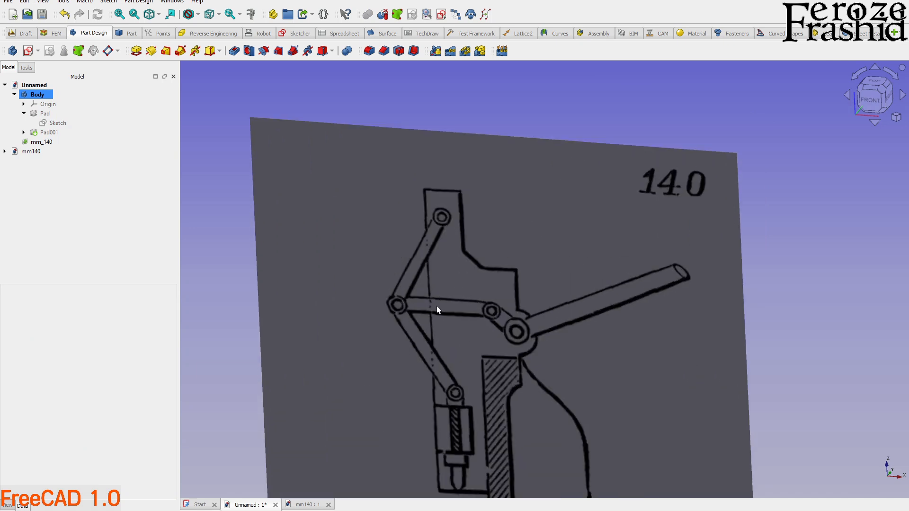
scroll(557, 288, "down", 2)
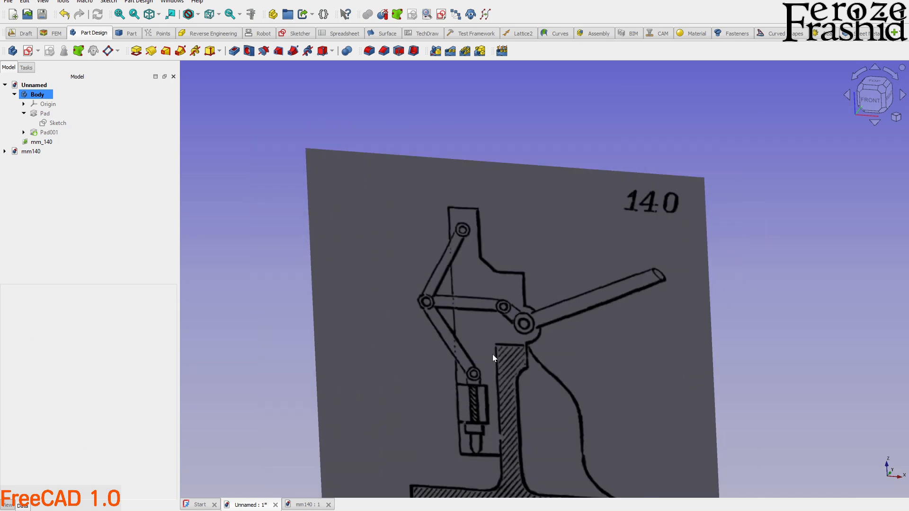
scroll(483, 341, "up", 1)
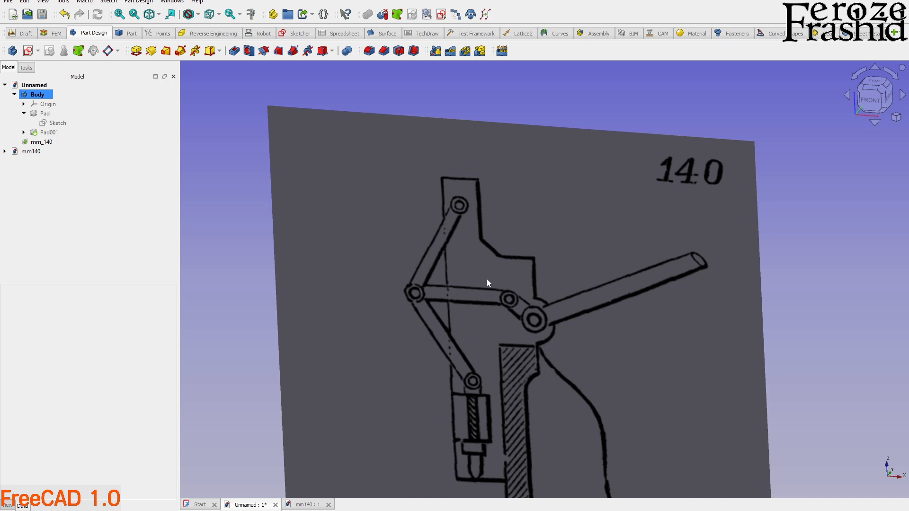
mouse_move(507, 299)
middle_mouse_down()
mouse_move(532, 299)
mouse_move(513, 290)
middle_mouse_up()
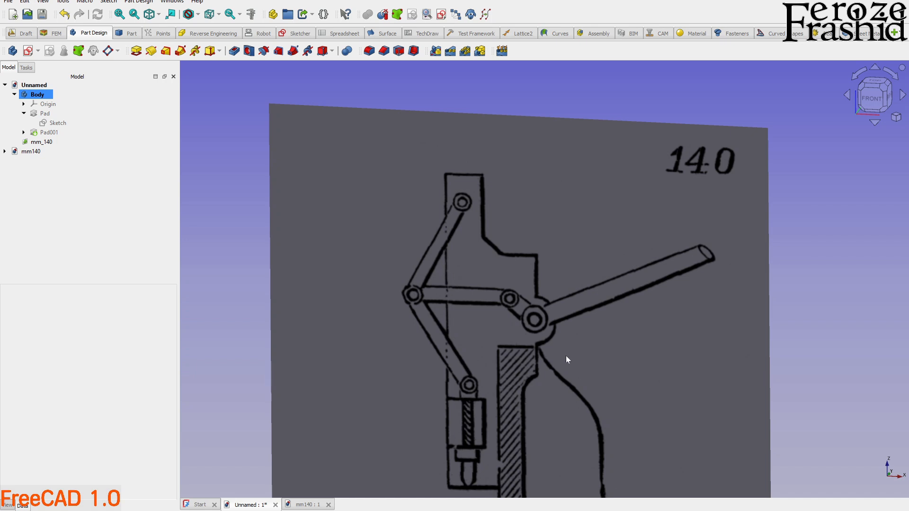
Step: Hide the mm_140 reference image and show the frame sketch again
left_click(400, 222)
key("space")
left_click(57, 122)
key("space")
left_click(284, 197)
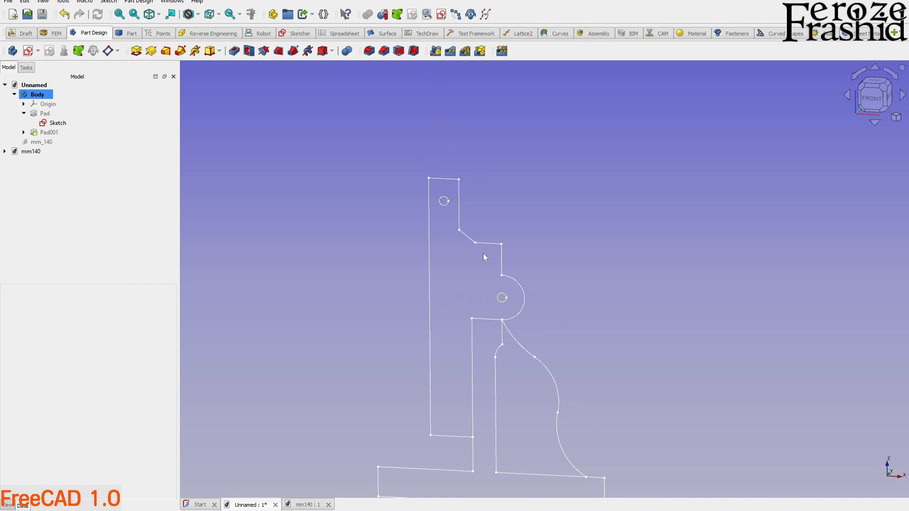
Step: Pad the front plate outline with its rounded pivot boss, using the Two dimensions type
left_click(439, 184)
left_click(459, 223, "ctrl")
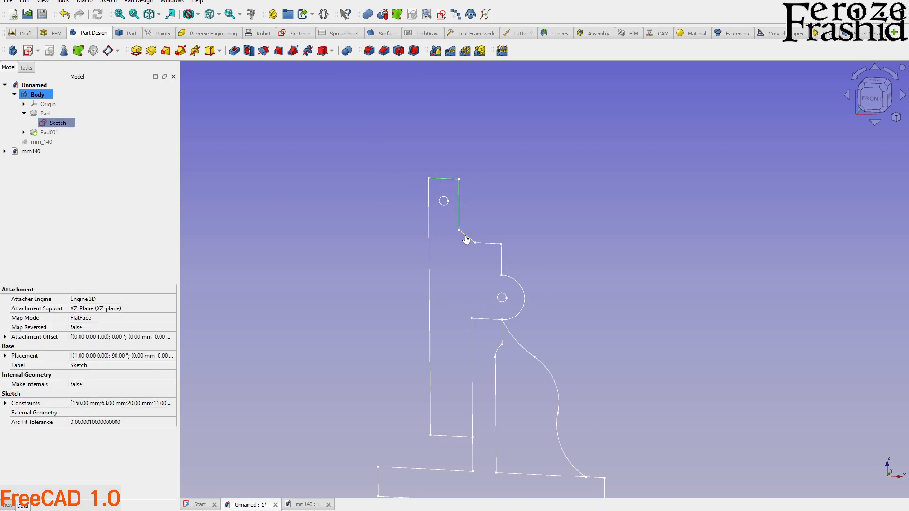
left_click(480, 244, "ctrl")
left_click(501, 260, "ctrl")
left_click(500, 321, "ctrl")
left_click(492, 321, "ctrl")
left_click(473, 345, "ctrl")
left_click(431, 397, "ctrl")
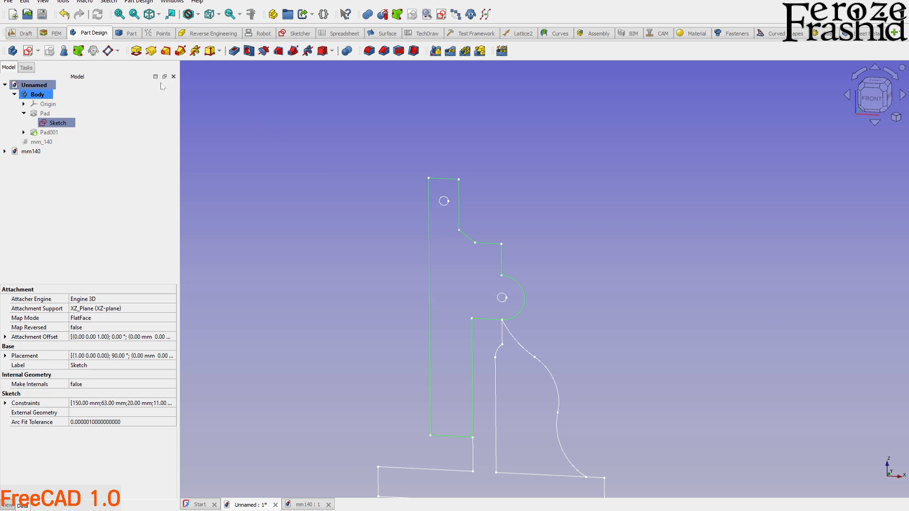
left_click(137, 51)
mouse_move(387, 222)
middle_mouse_down()
mouse_move(486, 289)
mouse_move(481, 330)
middle_mouse_up()
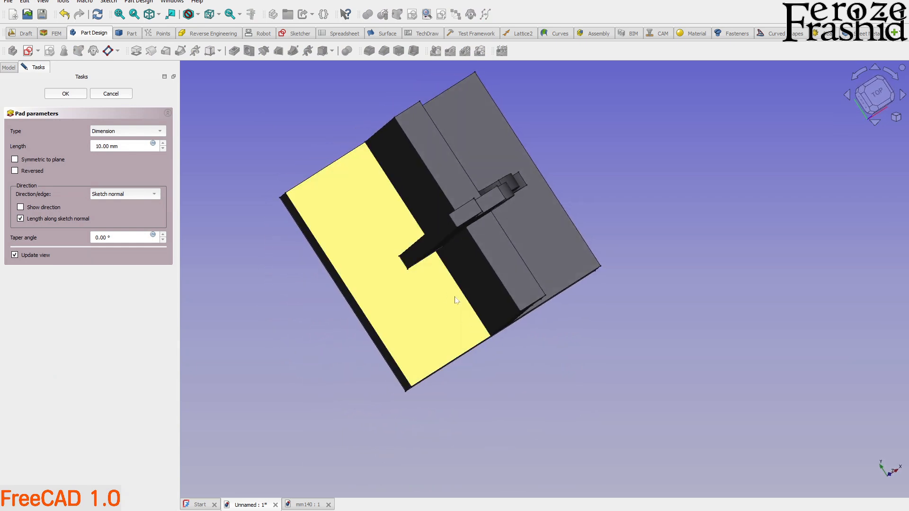
scroll(400, 270, "up", 2)
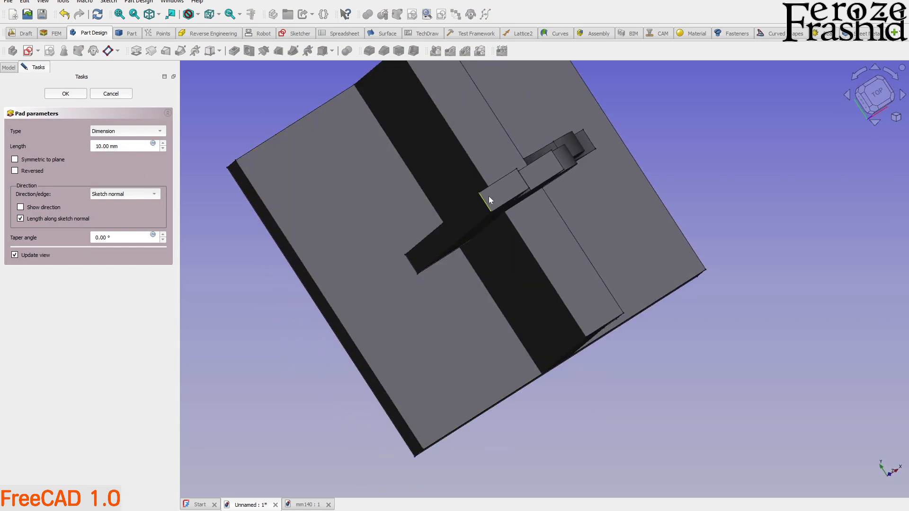
middle_click_drag(631, 256, 721, 248)
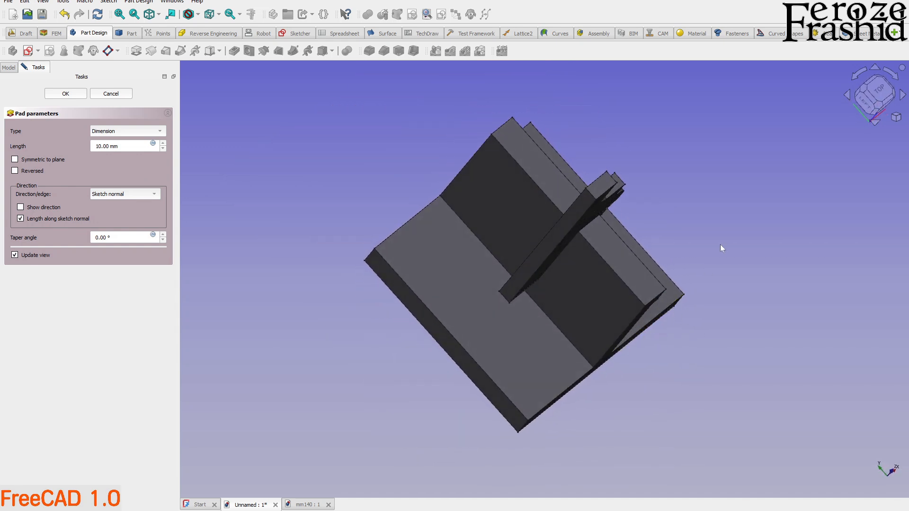
left_click(124, 131)
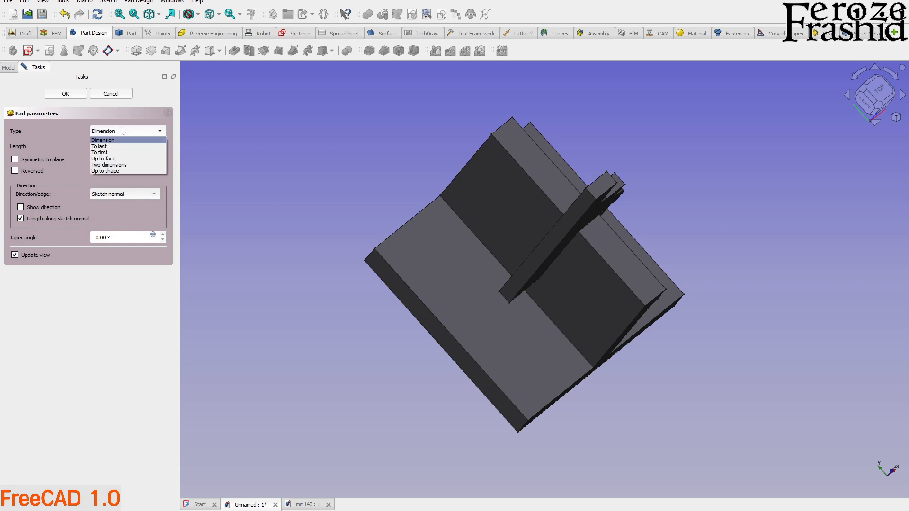
left_click(123, 166)
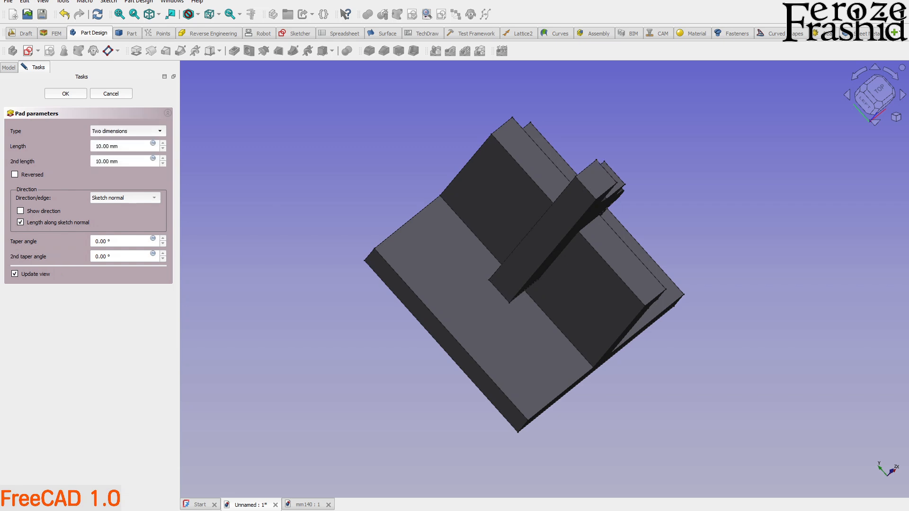
Step: Set the front plate pad's length to 15 mm and its second length to -10 mm
middle_click_drag(257, 194, 618, 201)
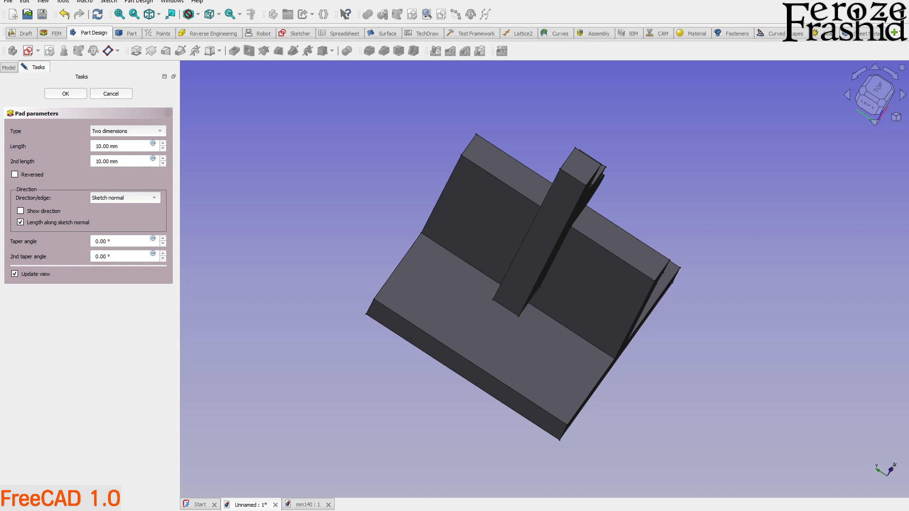
left_click_drag(103, 146, 99, 147)
left_click(118, 161)
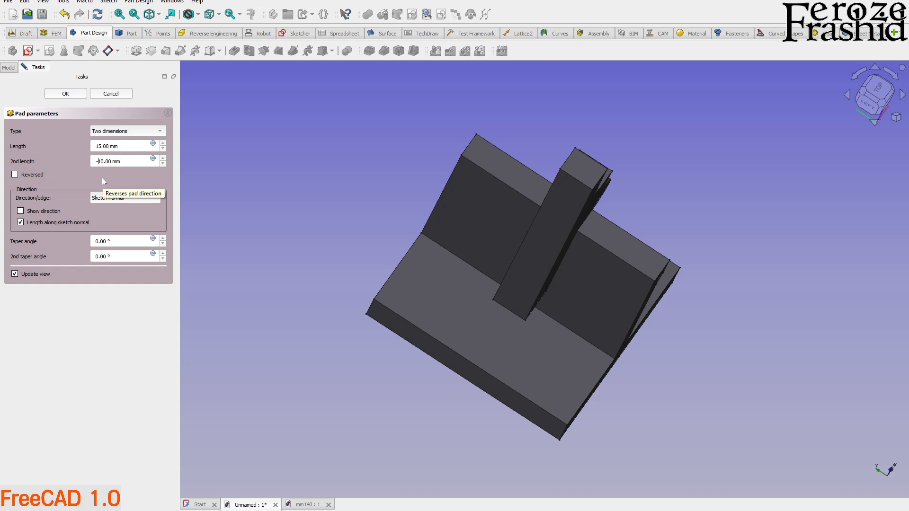
left_click(115, 146)
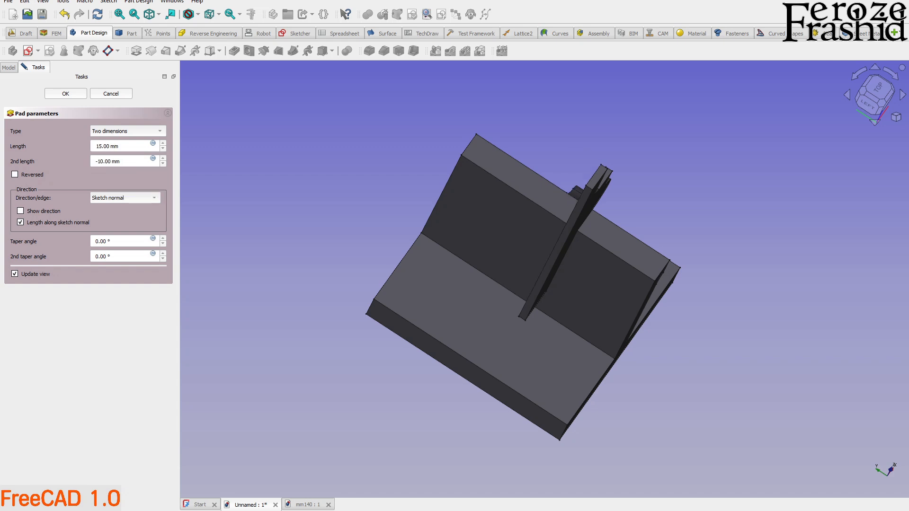
middle_click_drag(563, 215, 555, 236)
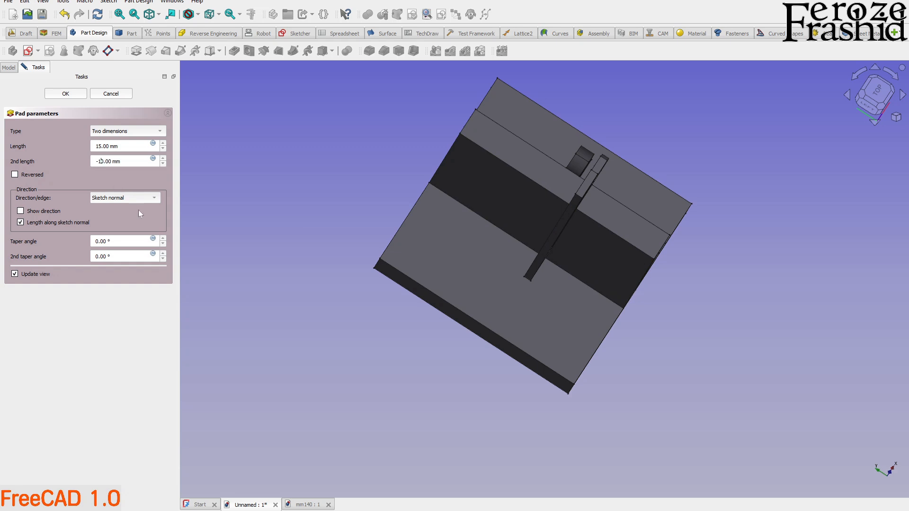
Step: Set the front plate pad's second length to -7.5 mm and accept the pad
key("Left")
key("shift+Right")
key("shift+Right")
key("shift+Right")
key("shift+Right")
type("7.8")
key("BackSpace")
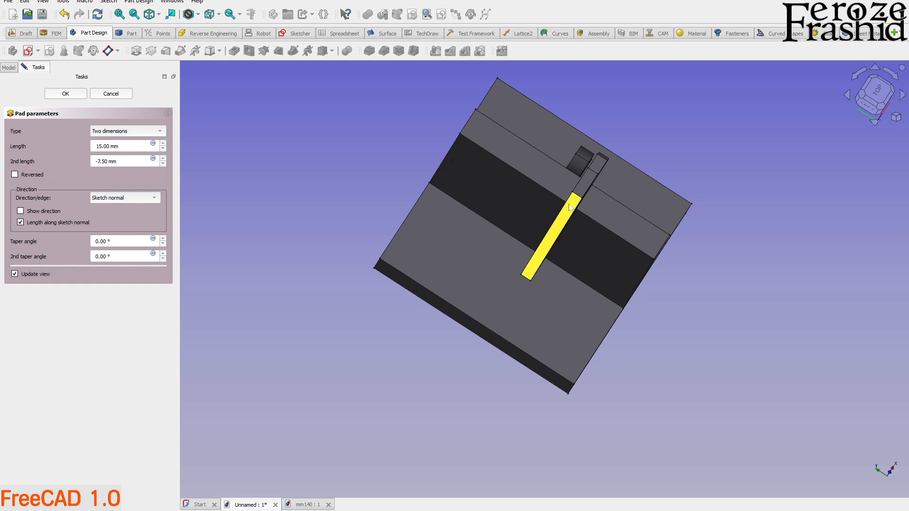
mouse_move(562, 205)
middle_mouse_down()
mouse_move(550, 224)
mouse_move(545, 209)
middle_mouse_up()
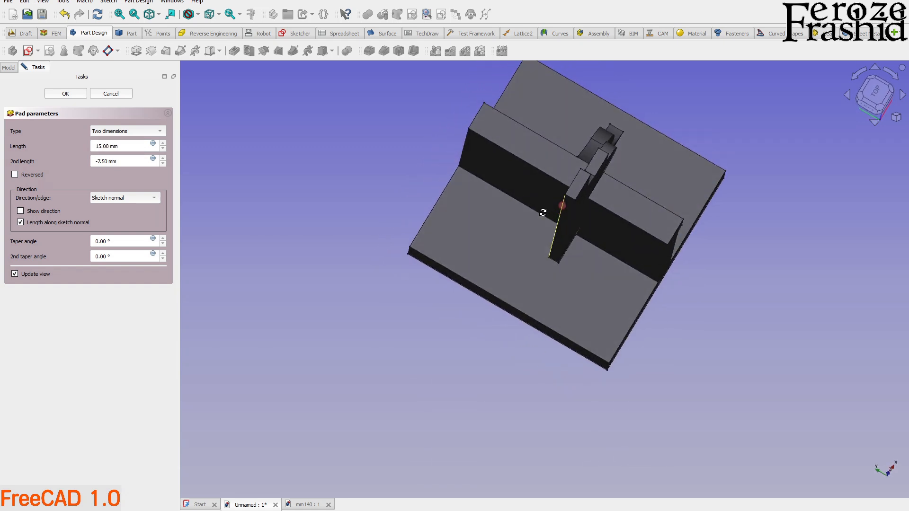
left_click(66, 95)
middle_click_drag(542, 281, 590, 260)
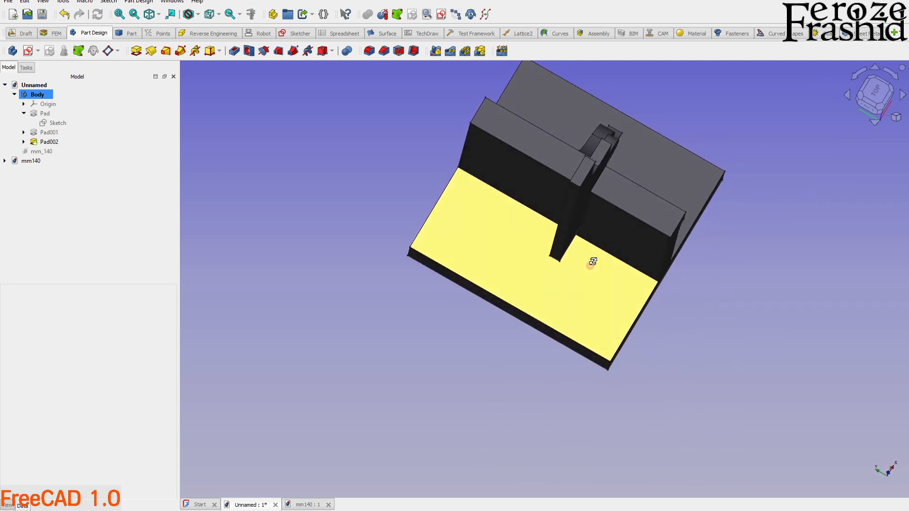
left_click(567, 233)
left_click(327, 211)
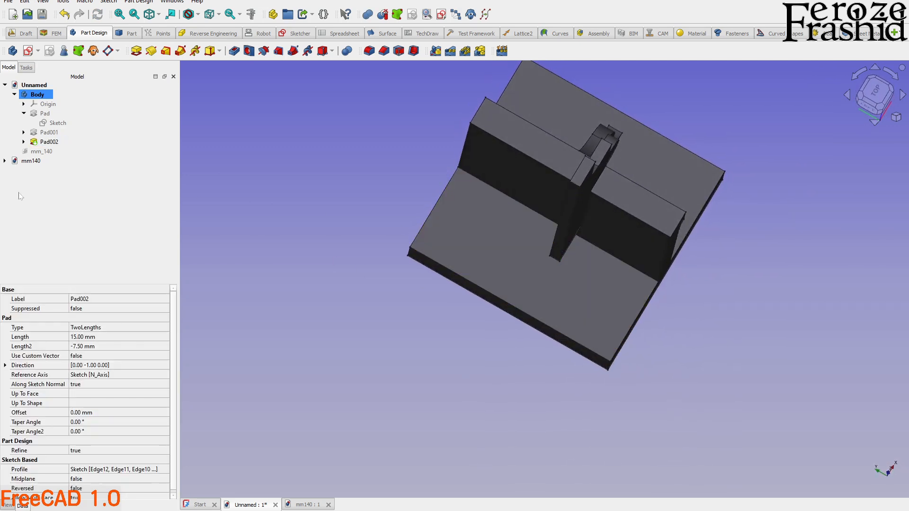
Step: Mirror the front plate pad about the Base XZ plane
left_click(49, 141)
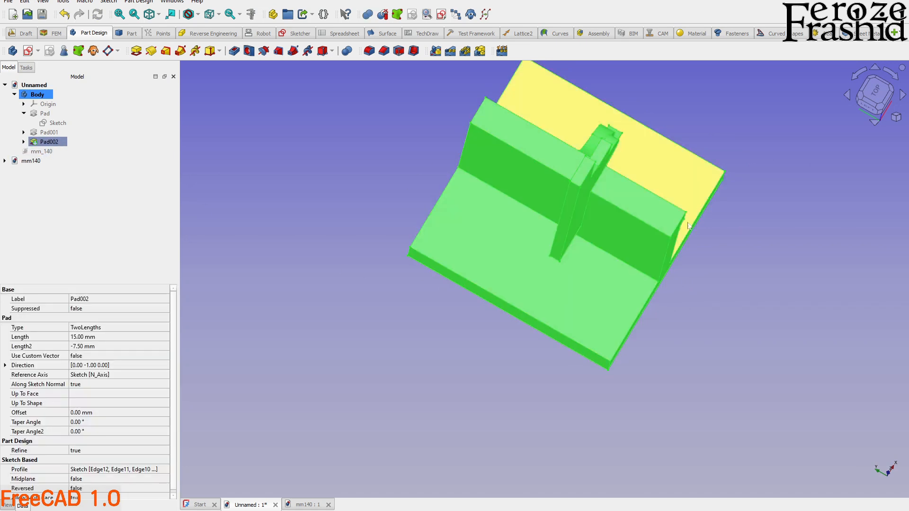
left_click(74, 187)
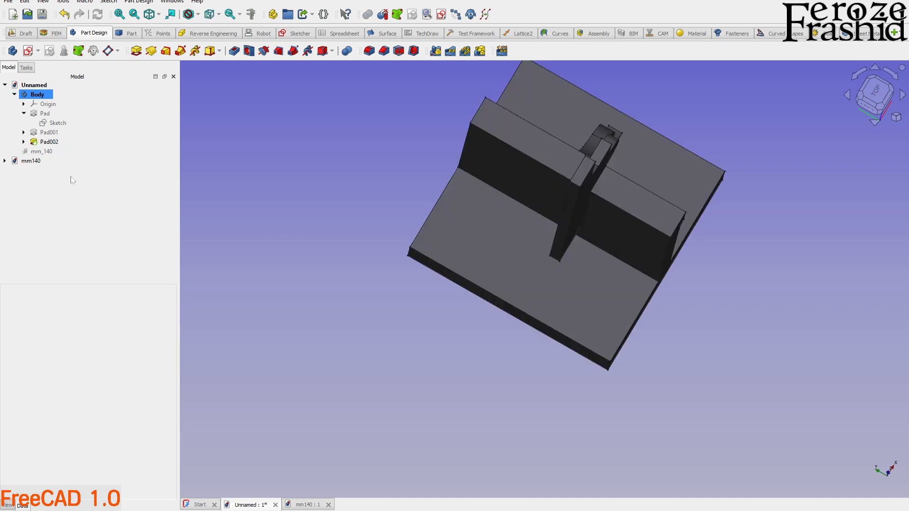
left_click(56, 143)
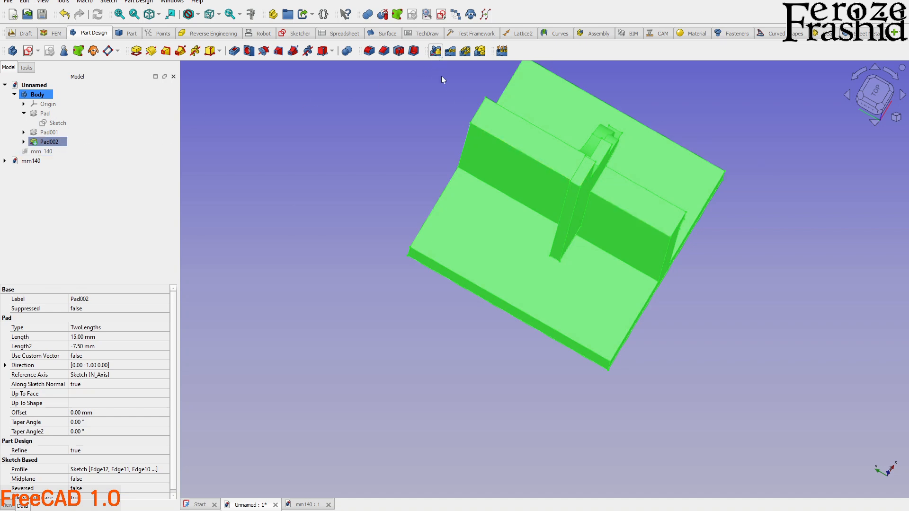
left_click(435, 51)
key("0")
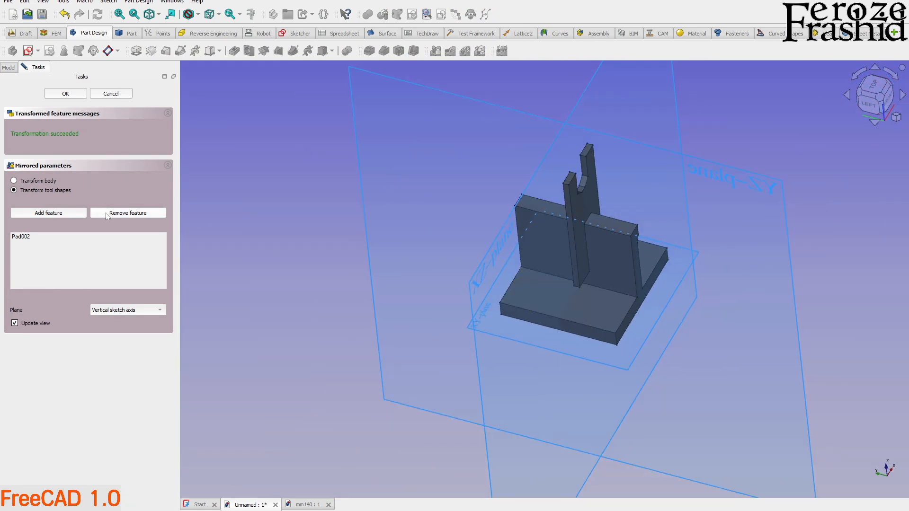
left_click(129, 309)
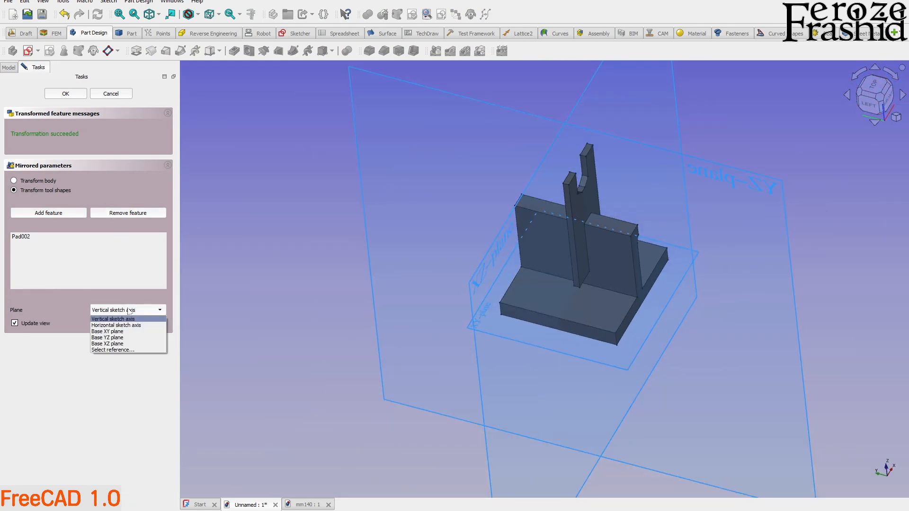
left_click(124, 344)
middle_click_drag(459, 257, 521, 315)
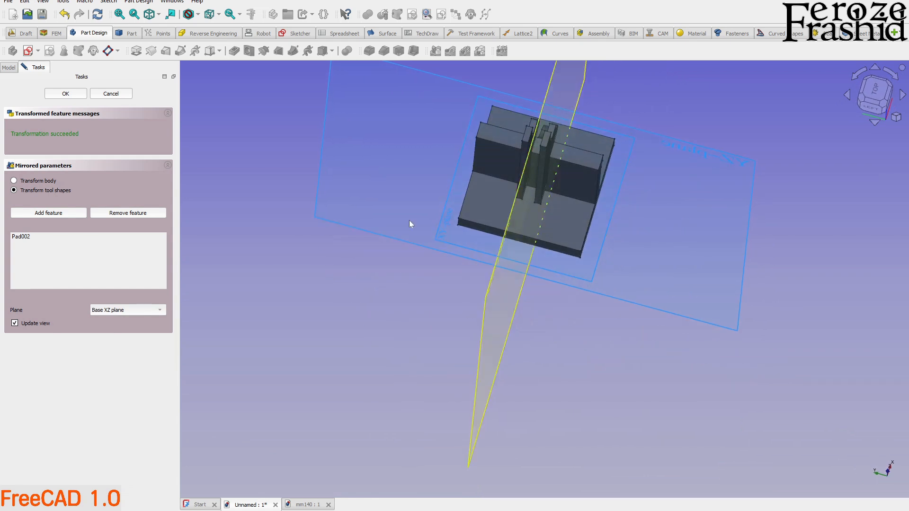
left_click(73, 96)
Step: Examine the paired front plates and the column from several angles
middle_click_drag(336, 319, 512, 327)
scroll(545, 324, "down", 3)
scroll(578, 223, "up", 5)
middle_click_drag(634, 295, 676, 345)
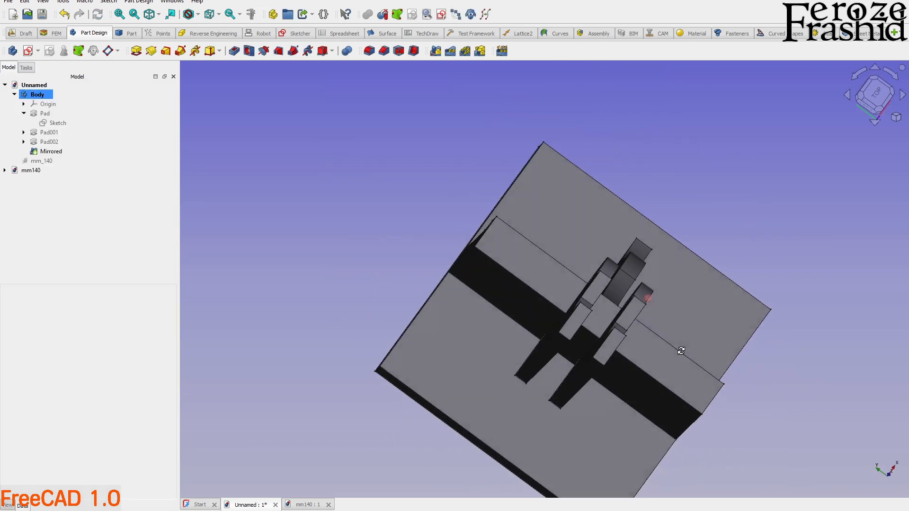
scroll(630, 341, "up", 4)
middle_click_drag(587, 324, 545, 256)
middle_click_drag(518, 290, 664, 286)
left_click(566, 236)
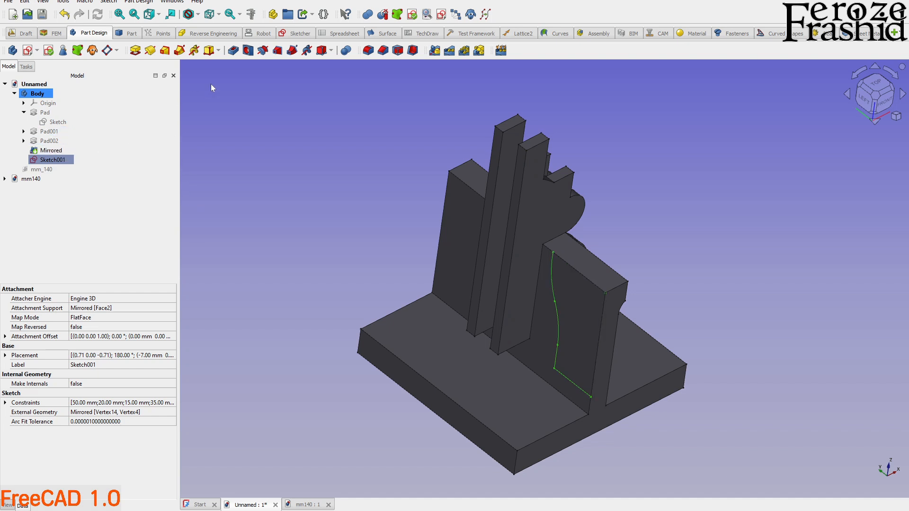
Step: Pocket the curved side profile on the column's face, using the Through all type
left_click(233, 52)
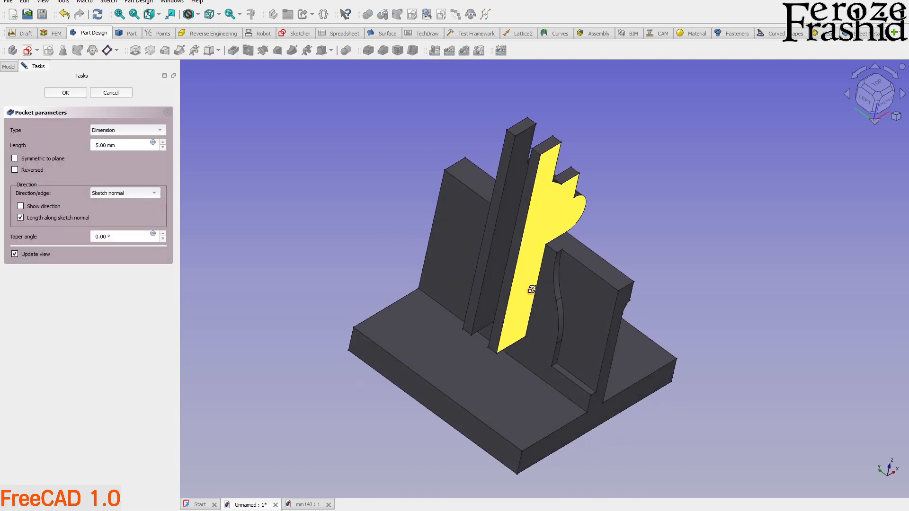
left_click(124, 130)
left_click(120, 146)
middle_click_drag(417, 244, 474, 246)
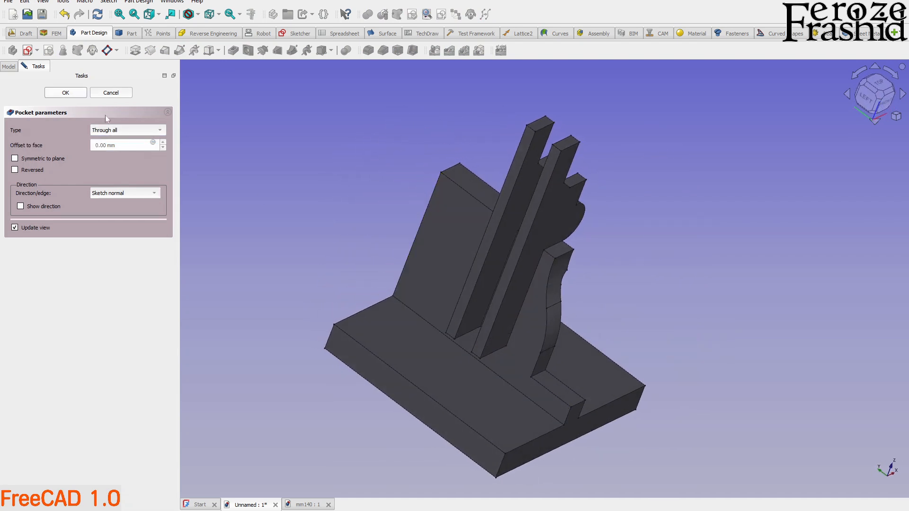
left_click(79, 93)
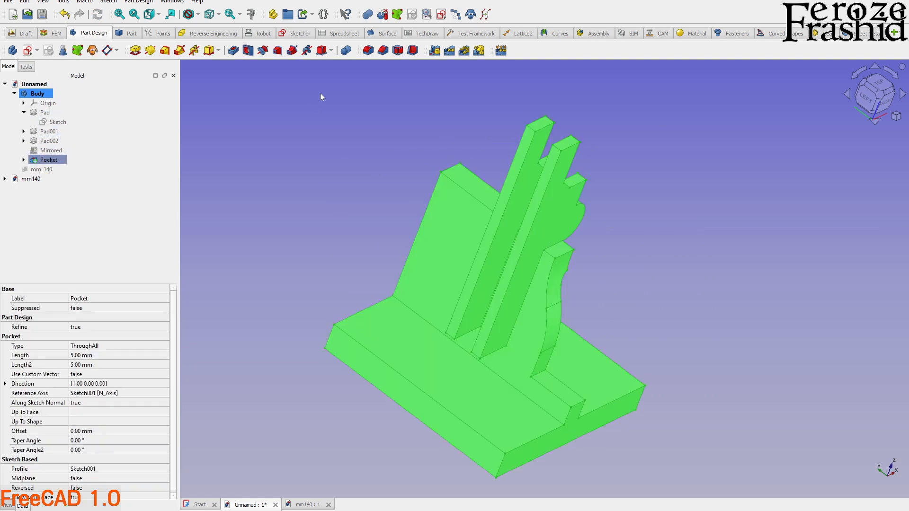
Step: Mirror the column's curved pocket about the Base XZ plane, transforming tool shapes
left_click(434, 50)
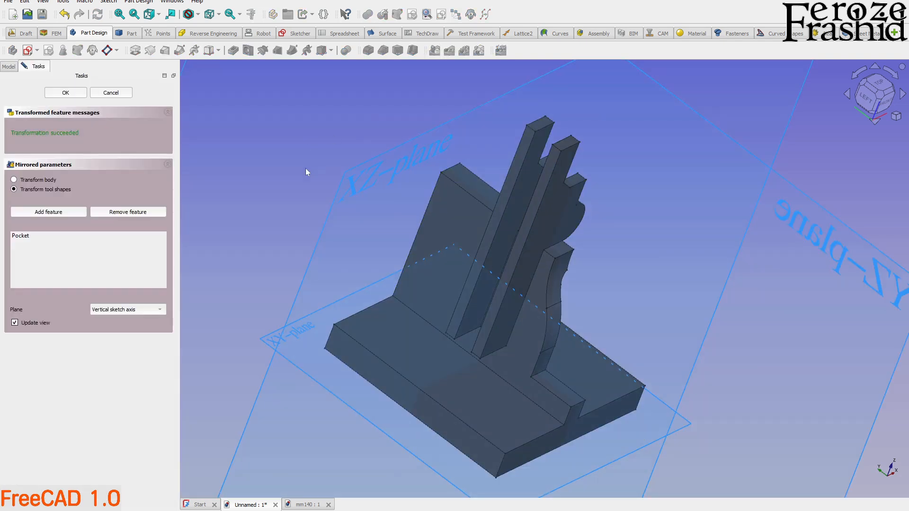
left_click(126, 309)
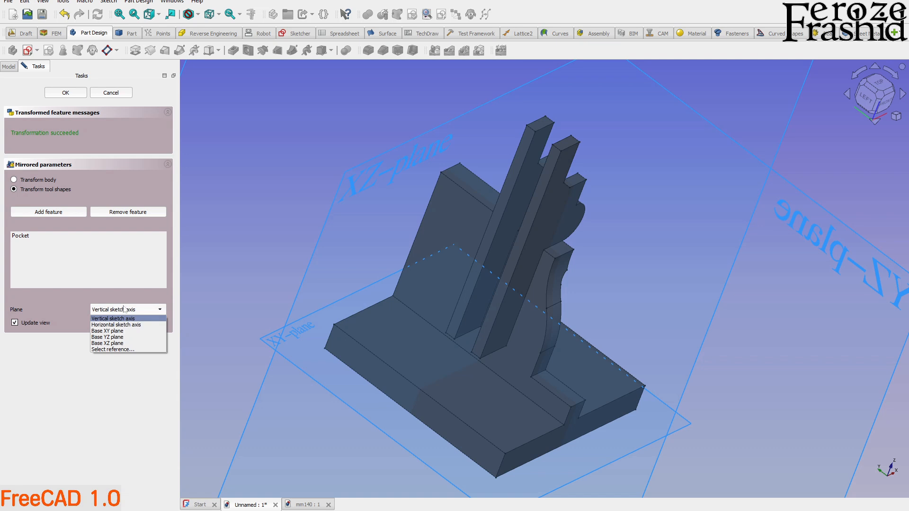
left_click(122, 343)
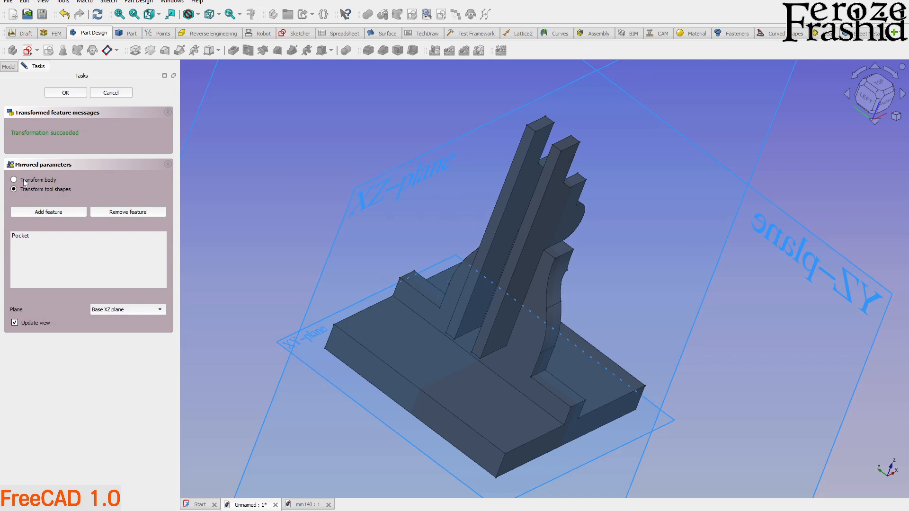
left_click(25, 182)
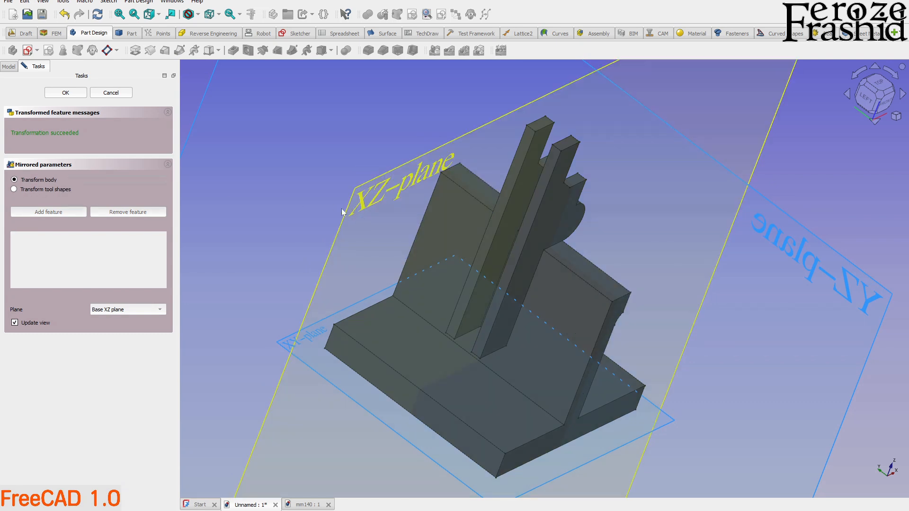
left_click(58, 190)
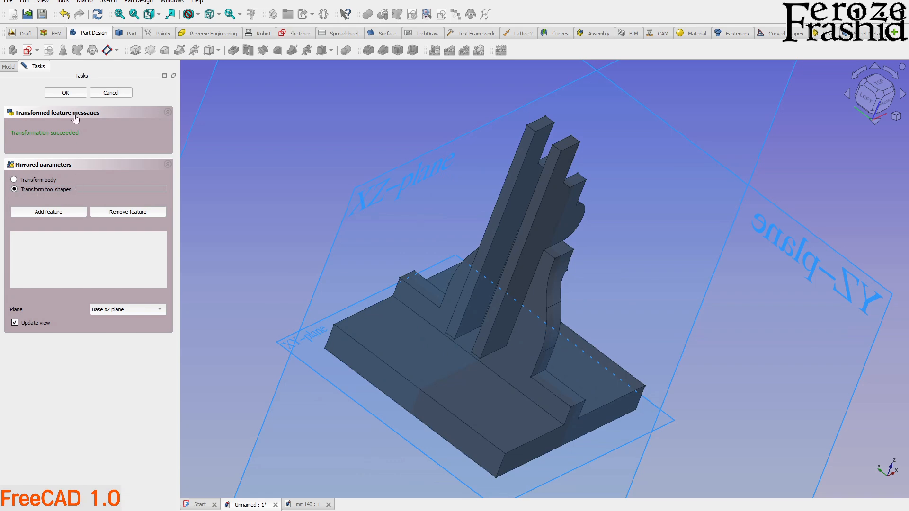
left_click(65, 93)
Step: Check the cut column from the front and from above, and show the frame sketch again
middle_click_drag(290, 240, 275, 251)
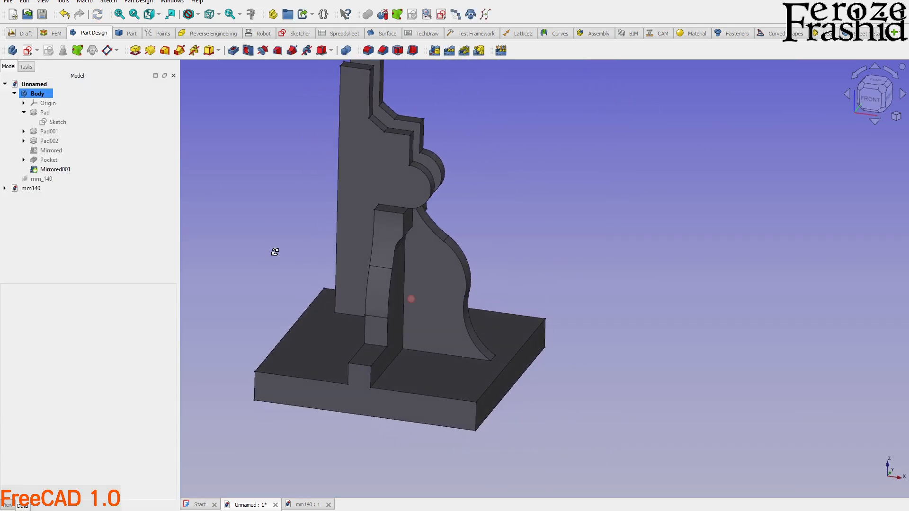
left_click(865, 103)
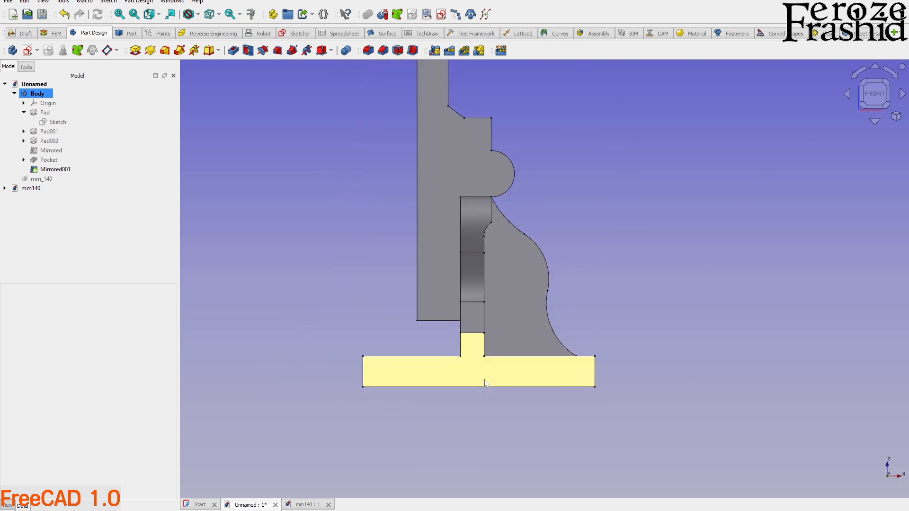
middle_click_drag(463, 176, 524, 259)
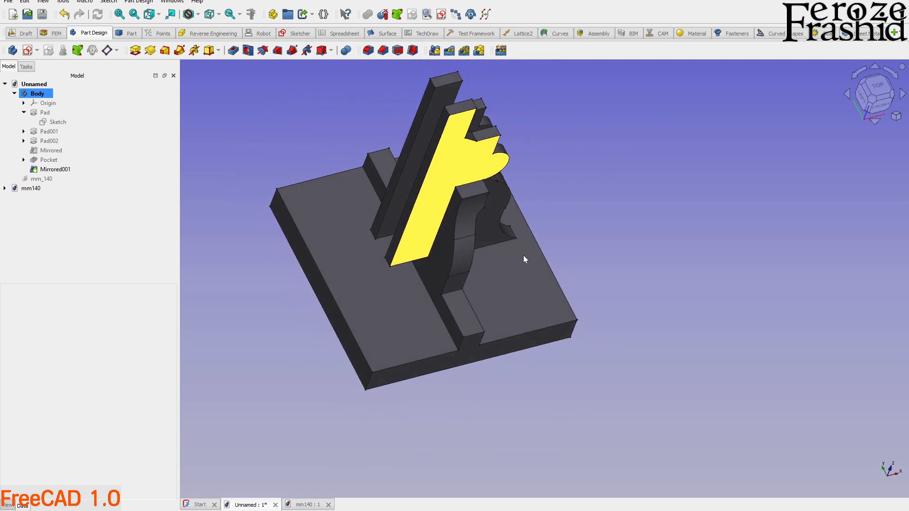
middle_click_drag(524, 259, 430, 165)
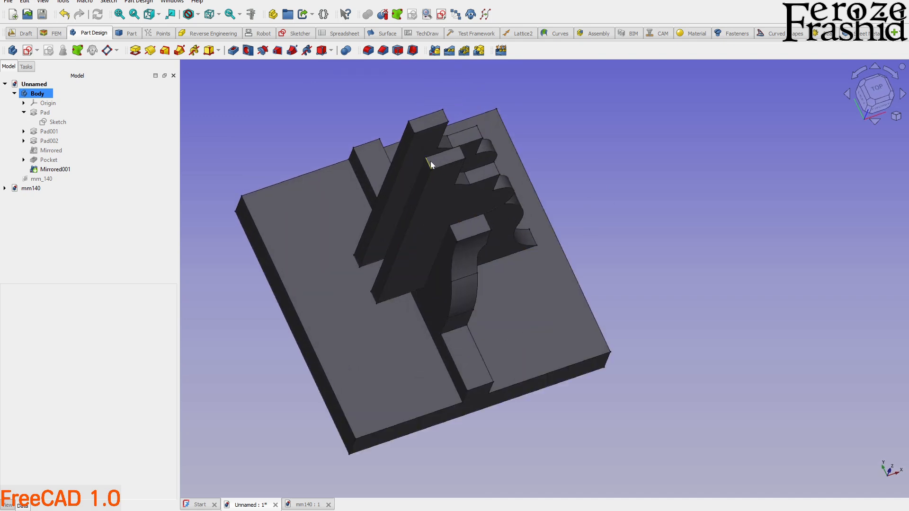
scroll(430, 164, "up", 1)
left_click(66, 123)
key("space")
Step: Start a pad of the frame sketch's two small pin circles between the front plates
scroll(436, 151, "up", 2)
mouse_move(463, 161)
middle_mouse_down()
mouse_move(462, 170)
mouse_move(457, 163)
mouse_move(473, 157)
mouse_move(507, 89)
middle_mouse_up()
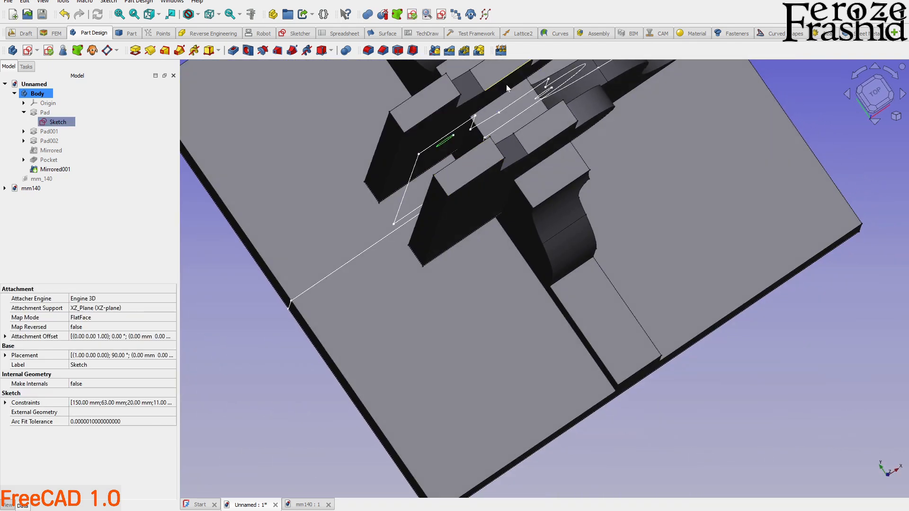
scroll(507, 88, "up", 2)
left_click(570, 105, "ctrl")
middle_click_drag(536, 179, 536, 174)
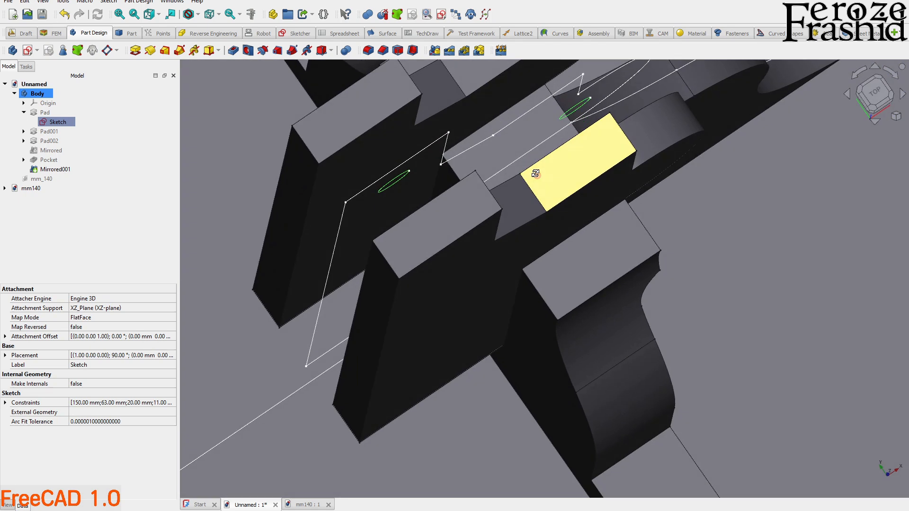
left_click(136, 51)
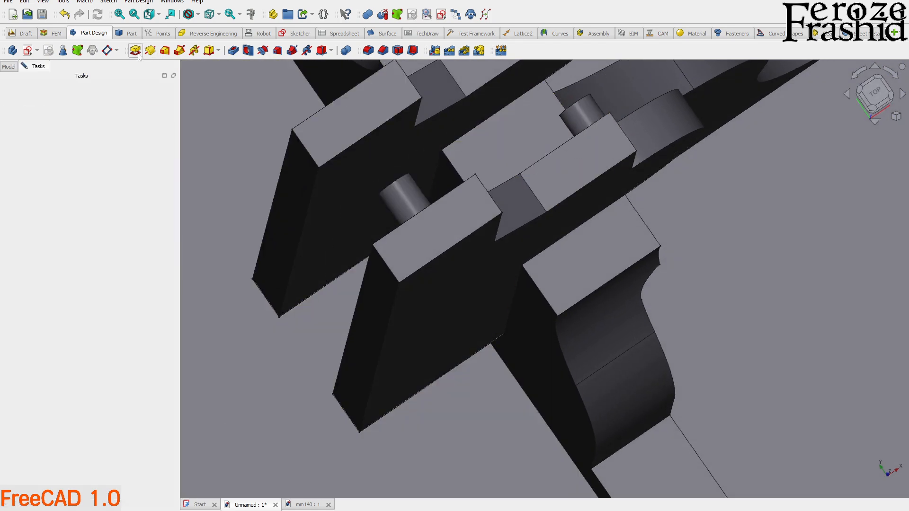
Step: Set the pin pad's length to 20 mm, symmetric to the sketch plane, and accept it
middle_click_drag(452, 161, 447, 181)
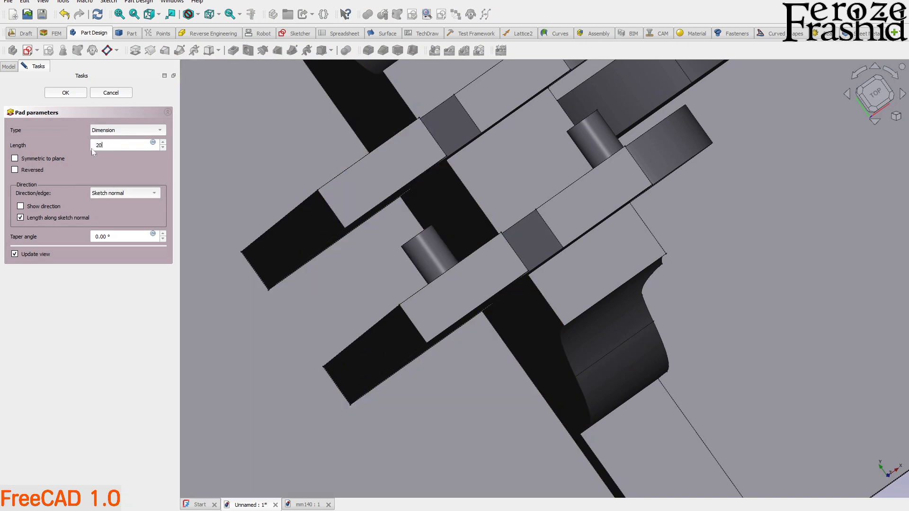
left_click(71, 159)
middle_click_drag(345, 189, 361, 162)
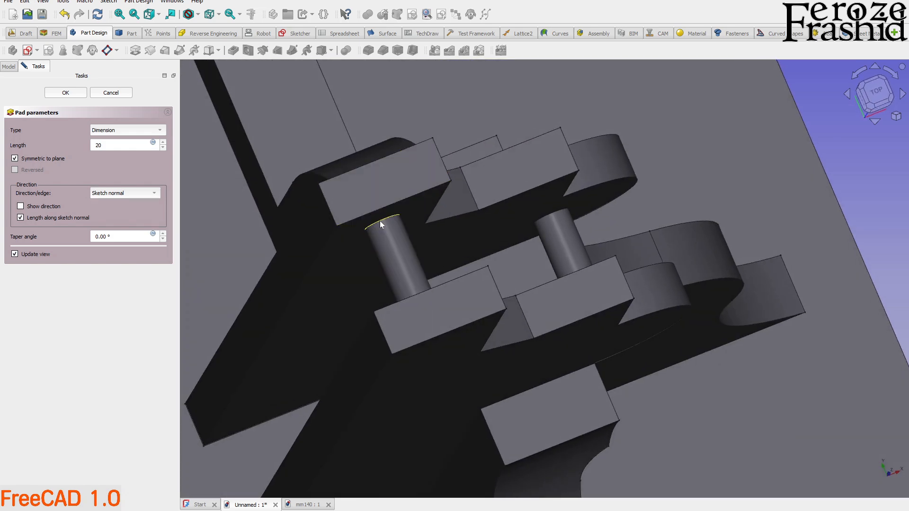
scroll(394, 292, "up", 5)
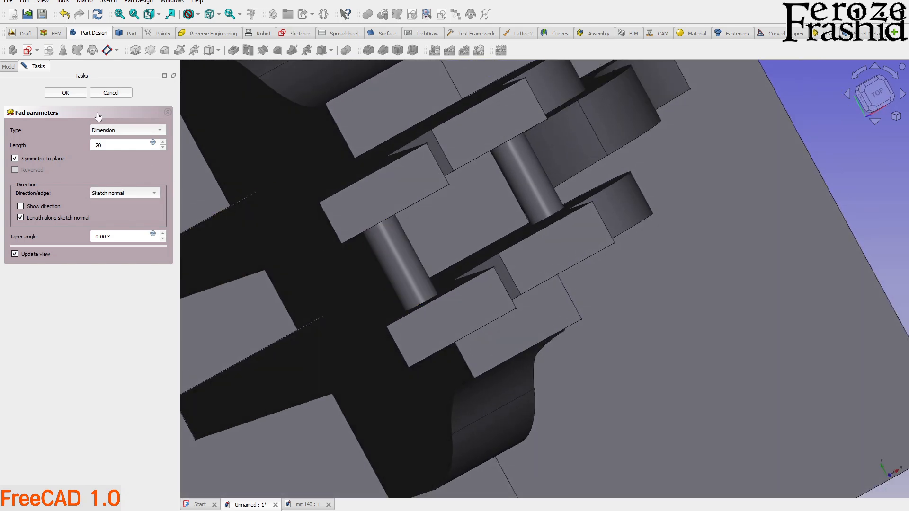
left_click(76, 94)
middle_click_drag(426, 222, 424, 194)
scroll(425, 195, "up", 5)
scroll(424, 195, "down", 4)
mouse_move(499, 247)
middle_mouse_down()
mouse_move(534, 284)
mouse_move(407, 280)
mouse_move(472, 300)
mouse_move(470, 277)
mouse_move(440, 286)
mouse_move(396, 201)
mouse_move(473, 276)
mouse_move(564, 316)
mouse_move(696, 301)
mouse_move(708, 286)
mouse_move(510, 277)
middle_mouse_up()
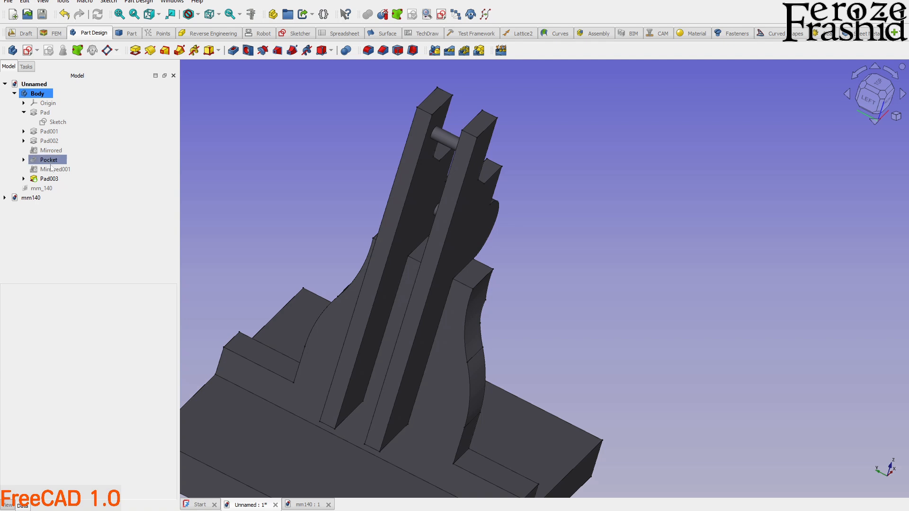
Step: Show the mm_140 reference image, hide the frame solid, and examine the drawing's plunger and its holder
left_click(50, 189)
key("space")
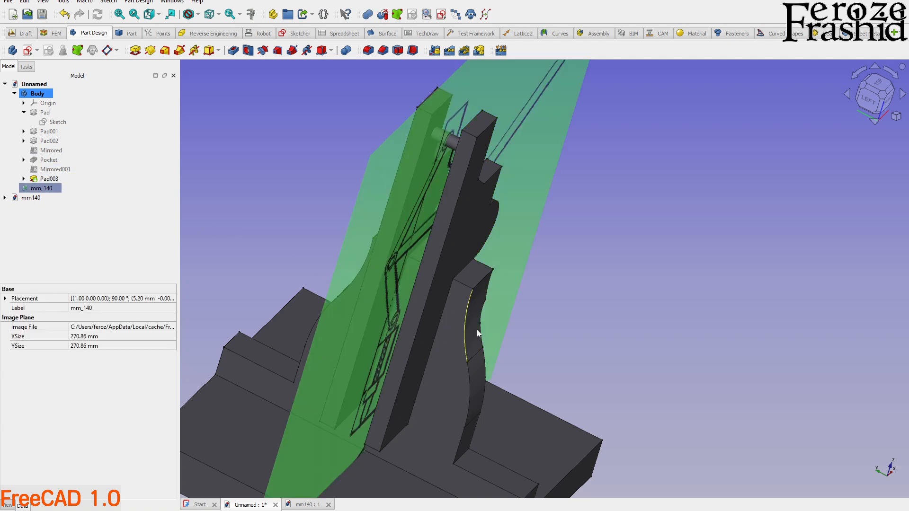
left_click(478, 324)
key("space")
middle_click_drag(537, 338, 399, 279)
scroll(483, 318, "down", 4)
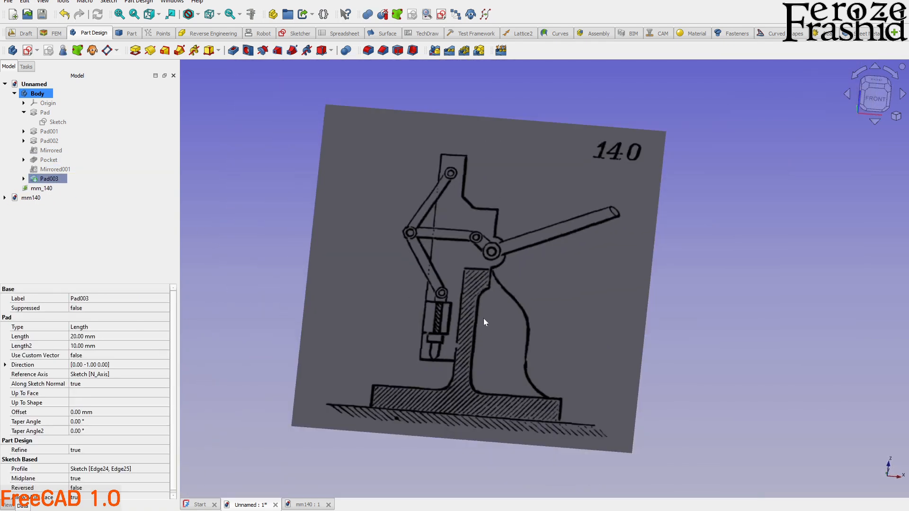
scroll(482, 264, "up", 3)
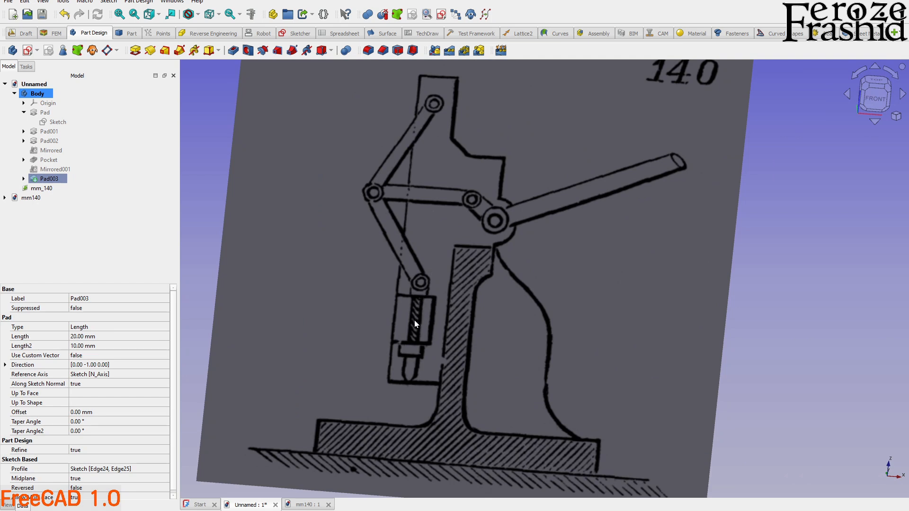
scroll(413, 320, "up", 2)
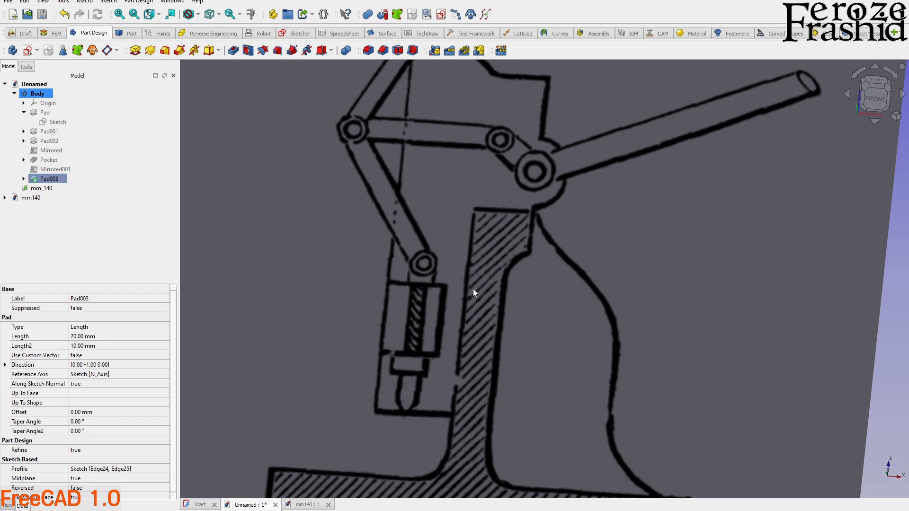
scroll(473, 289, "down", 3)
middle_click_drag(464, 265, 455, 304)
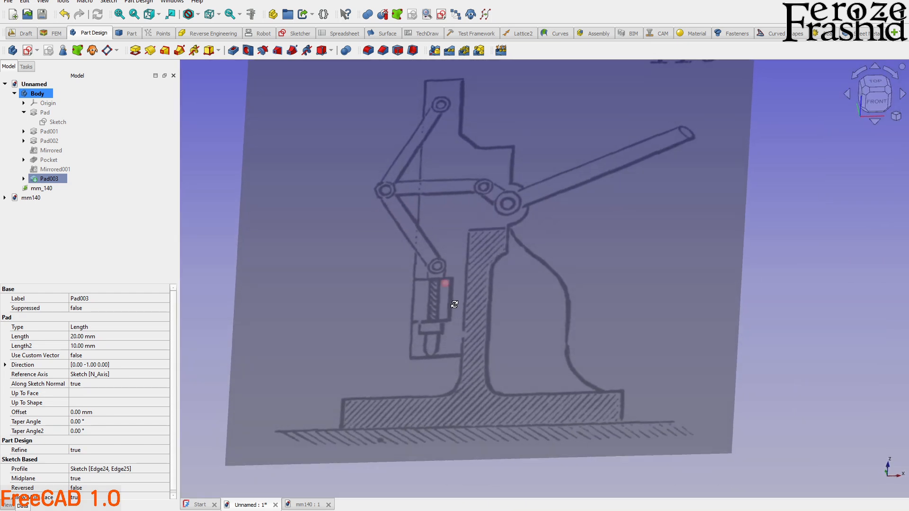
Step: Hide the reference image and show the padded frame solid again
left_click(365, 218)
key("space")
left_click(55, 181)
key("space")
left_click(308, 270)
middle_click_drag(498, 296, 517, 336)
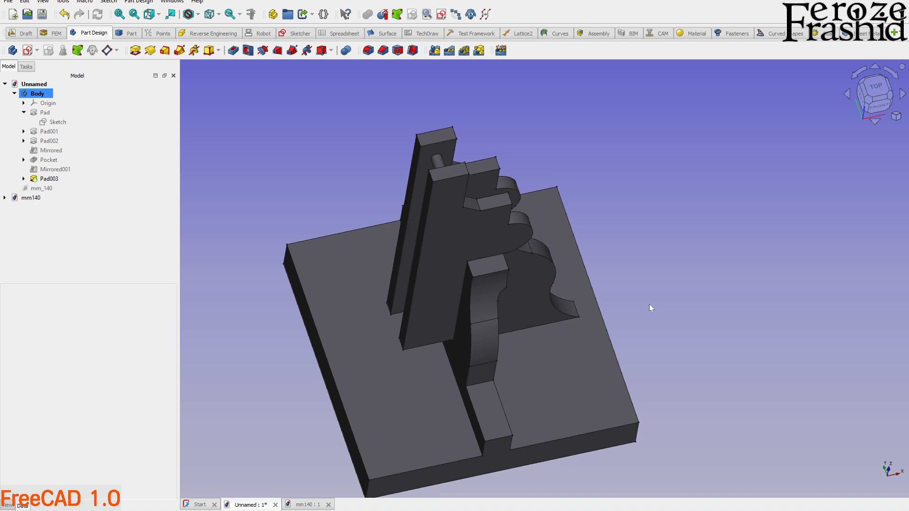
Step: Measure the position of the front plate's lower front corner and close the measurement
middle_click_drag(398, 196, 478, 183)
scroll(372, 433, "up", 4)
middle_click_drag(379, 417, 446, 345)
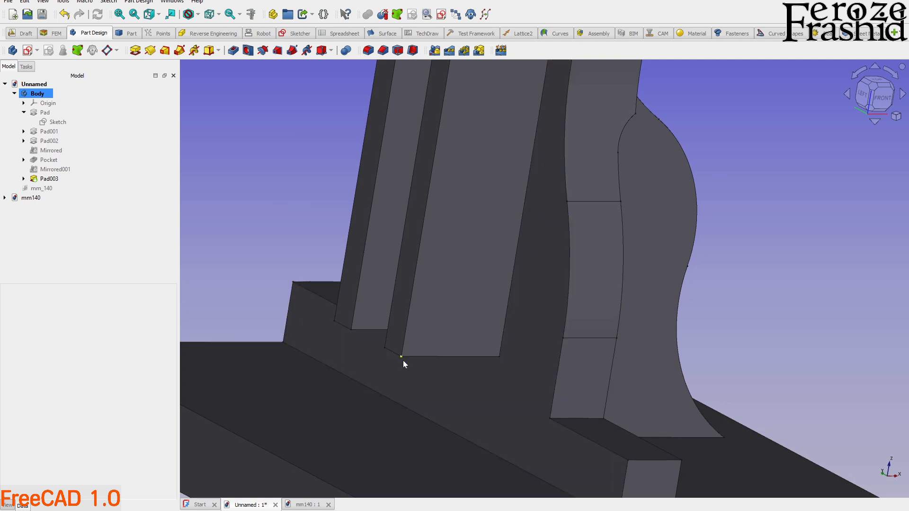
left_click(392, 371)
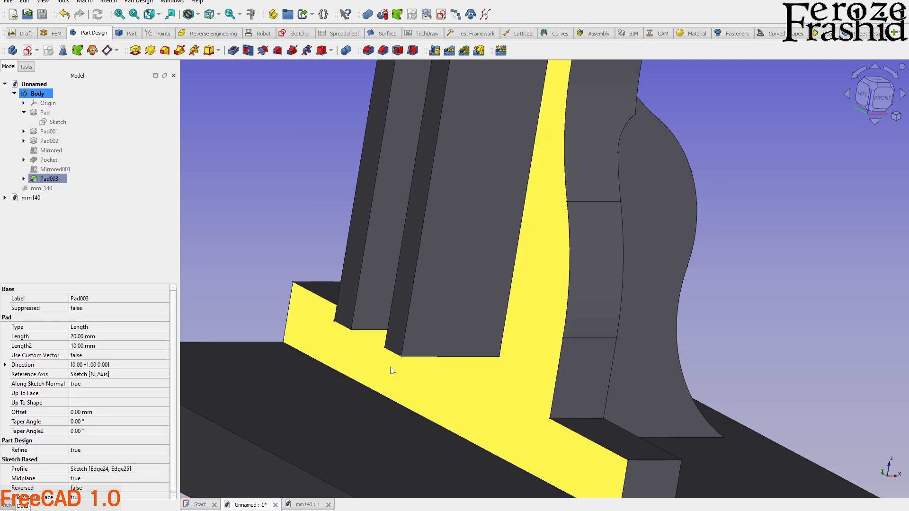
left_click(248, 15)
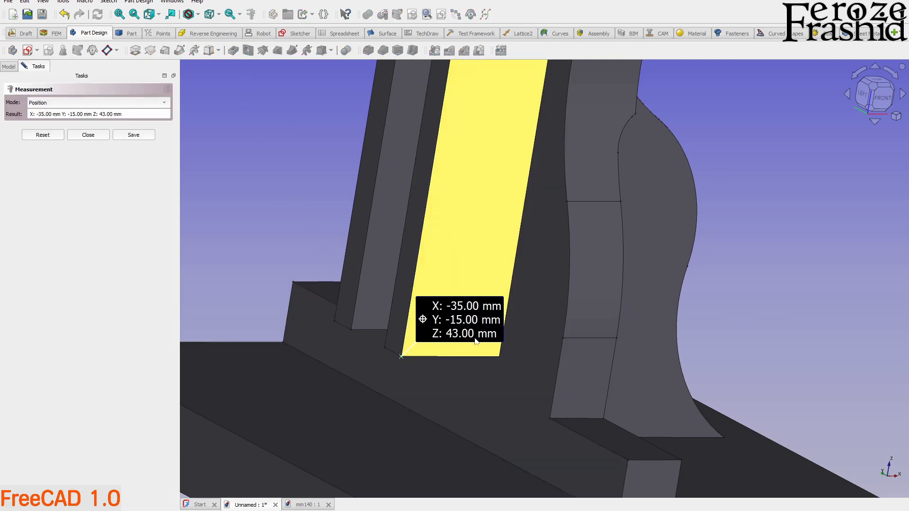
scroll(463, 339, "down", 2)
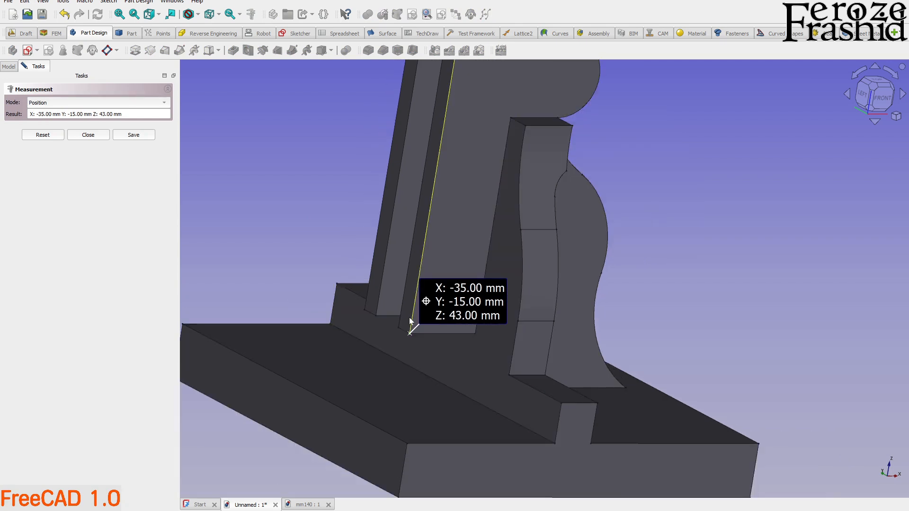
left_click(78, 136)
Step: Create a new sketch in the body on the XY base plane
middle_click_drag(432, 282, 498, 260)
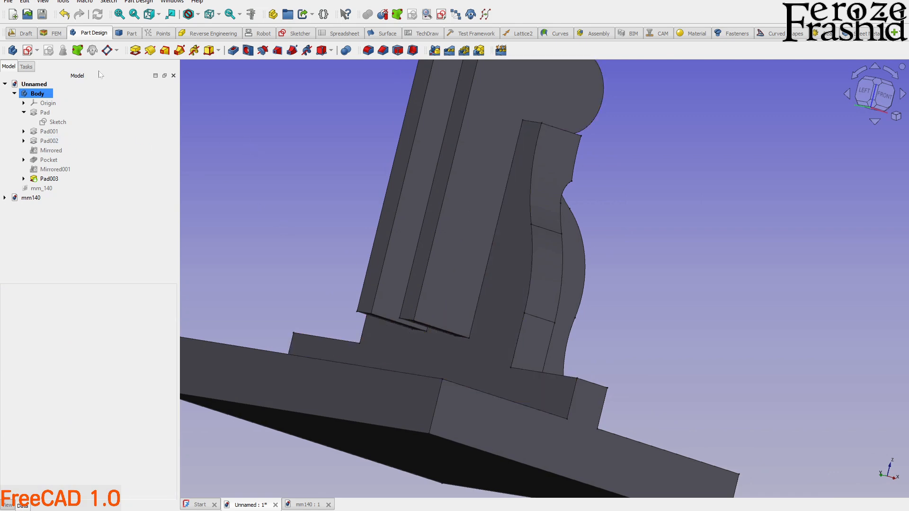
left_click(37, 51)
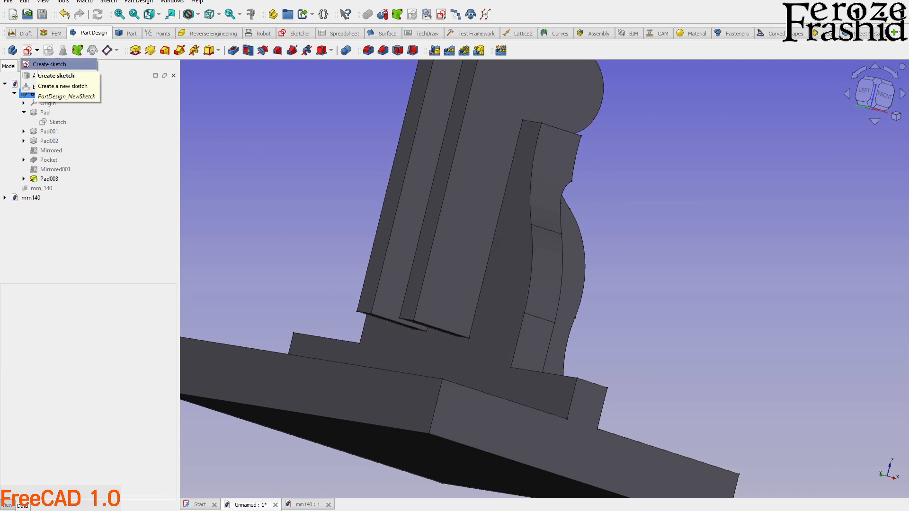
left_click(37, 66)
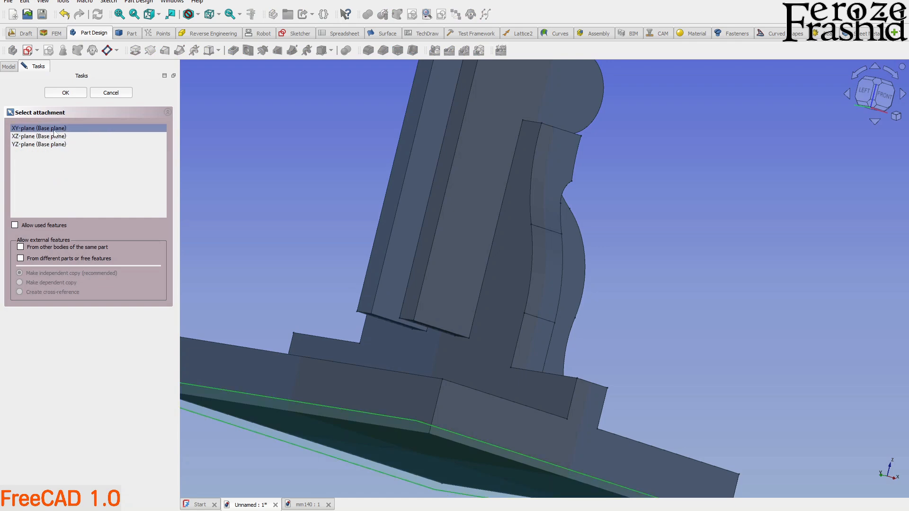
left_click(77, 94)
left_click(86, 94)
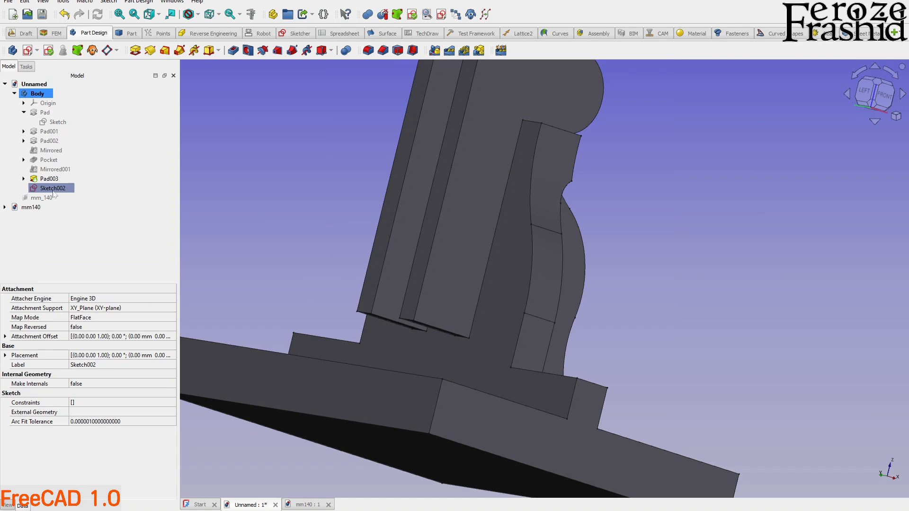
Step: Set the new sketch's attachment offset to 70 mm in z
left_click(5, 336)
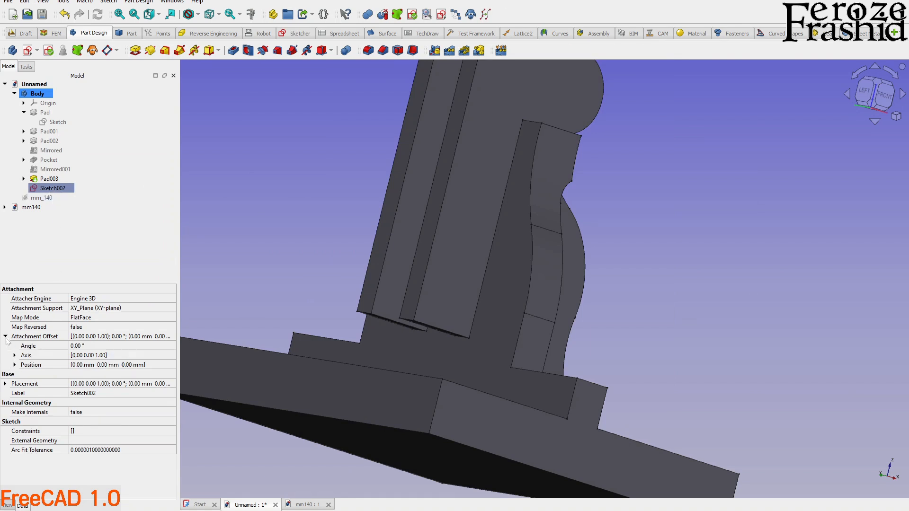
left_click(15, 365)
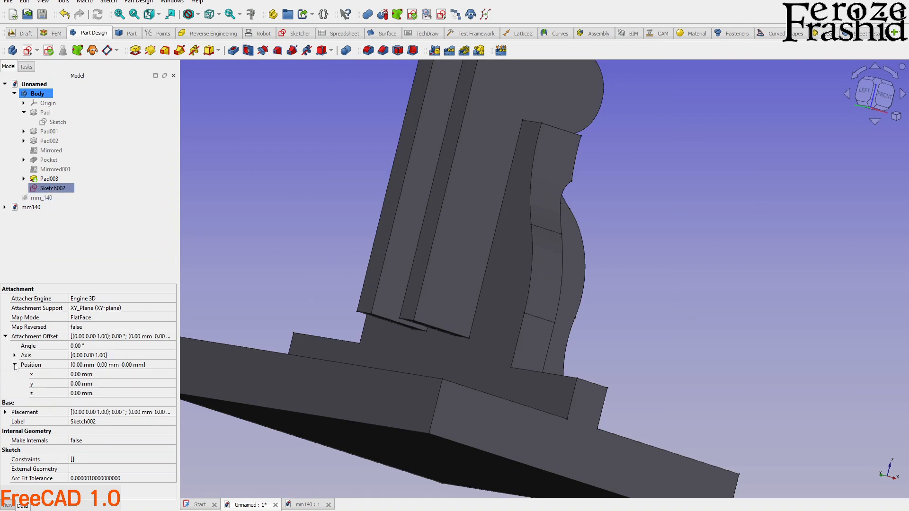
left_click(34, 397)
left_click(81, 395)
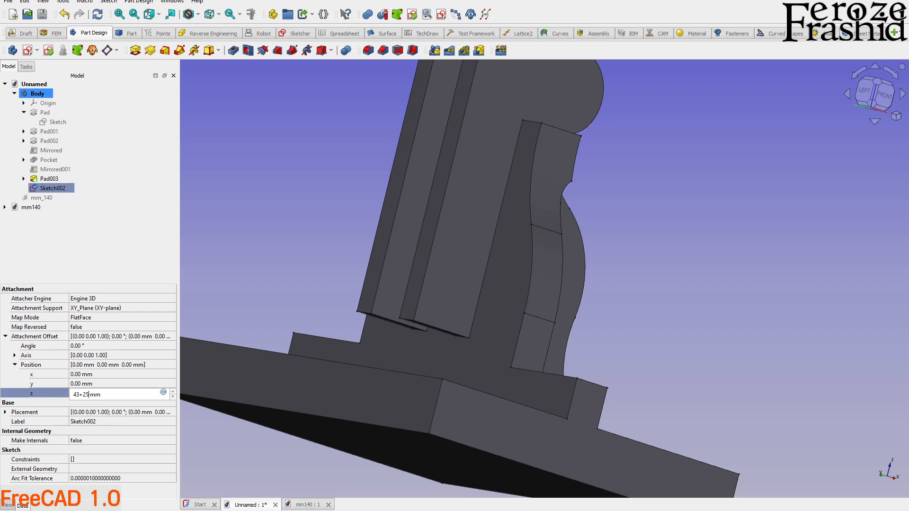
key("Return")
left_click(96, 394)
type("7")
key("Return")
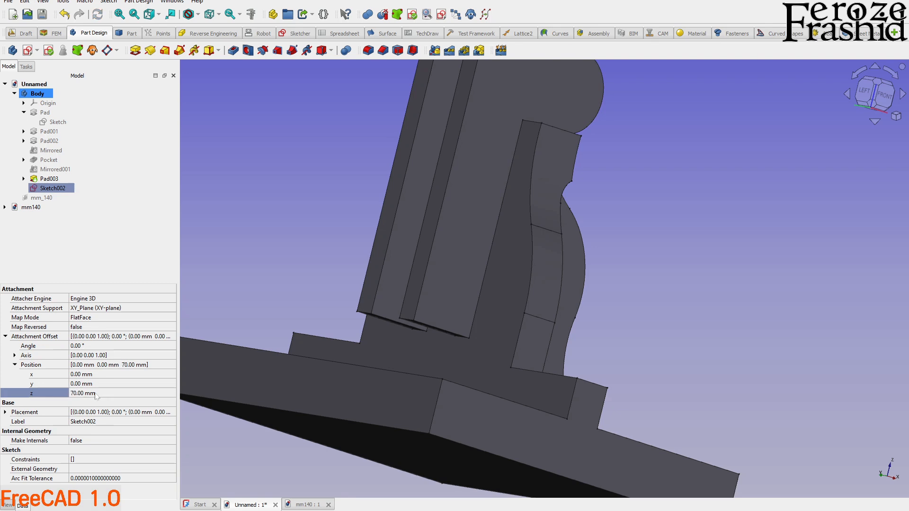
Step: Open the new sketch and project the facing inner edges of the two front plates as external geometry
left_click(74, 265)
double_click(52, 188)
middle_click_drag(419, 242, 555, 247)
middle_click_drag(536, 209, 345, 306)
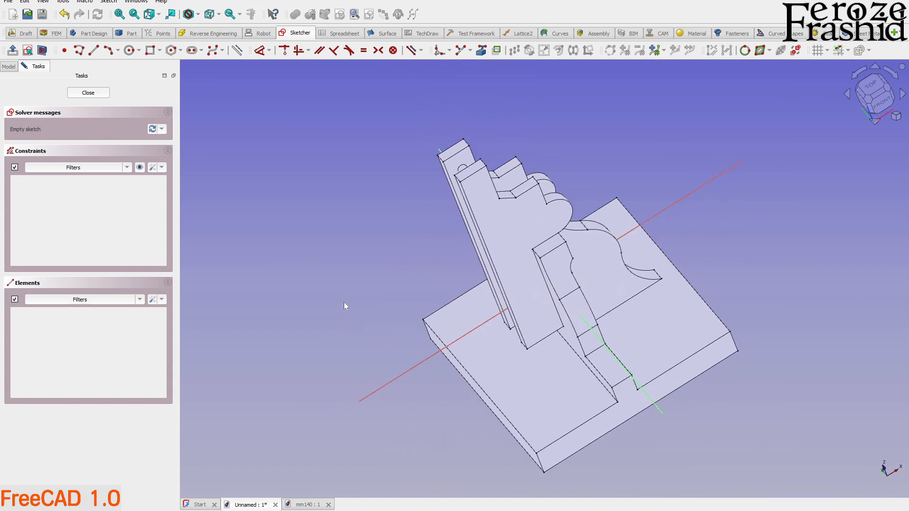
left_click(43, 50)
left_click(870, 85)
scroll(506, 247, "up", 3)
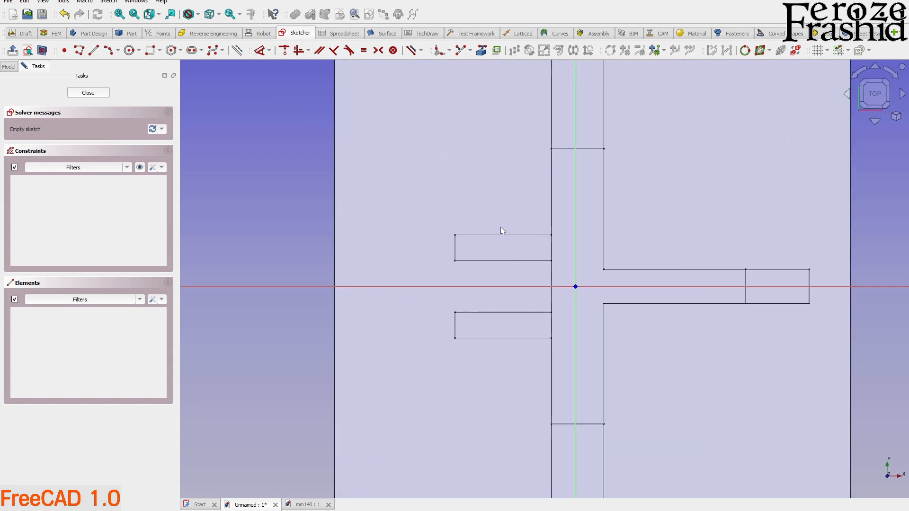
left_click(512, 261)
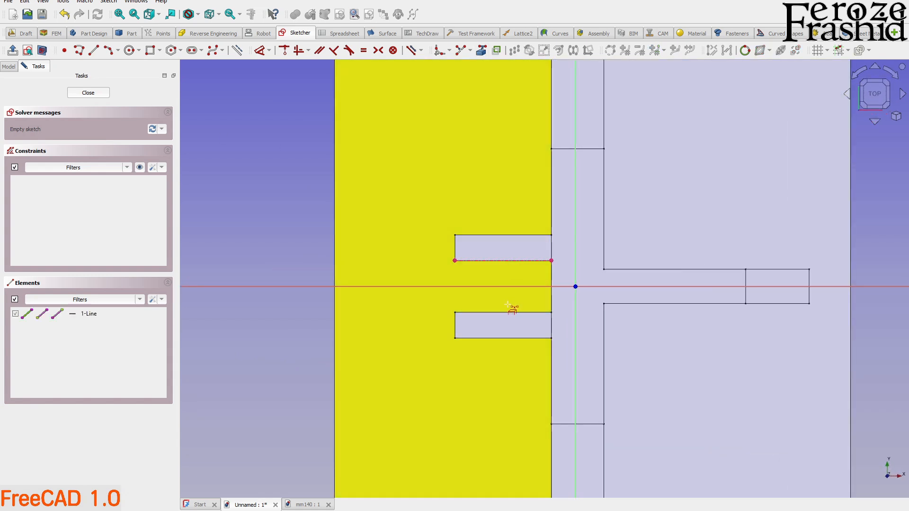
left_click(506, 313)
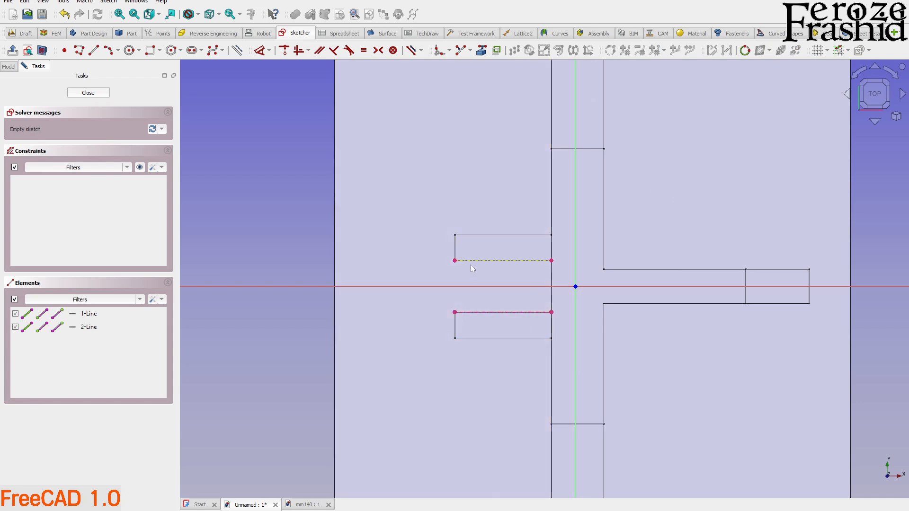
Step: Draw a rectangle spanning the gap between the projected edges, with a 5 mm radius circle centred inside it, and close the sketch
left_click(150, 51)
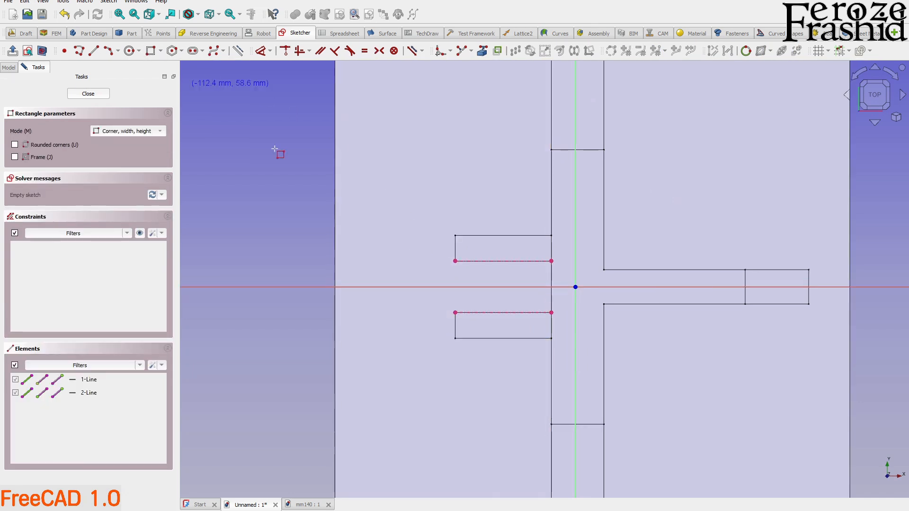
left_click(471, 262)
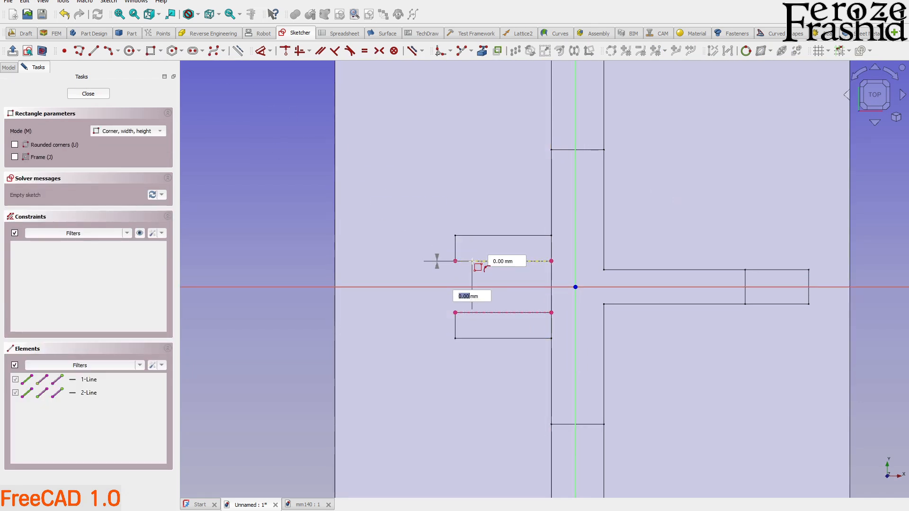
left_click(514, 312)
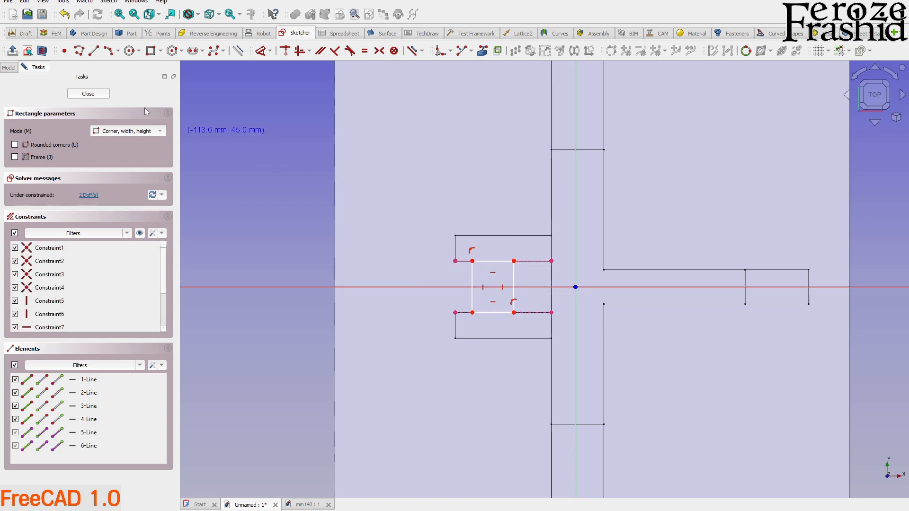
left_click(130, 50)
left_click(493, 286)
left_click(500, 280)
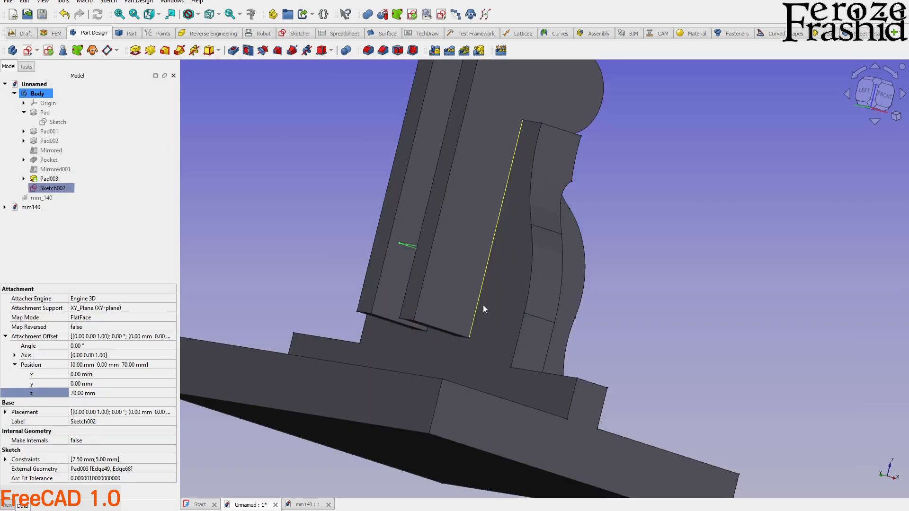
Step: Rename the rectangle-and-circle sketch as sksPlungerHolder and pad it 25 mm along the sketch normal
mouse_move(525, 310)
middle_mouse_down()
mouse_move(602, 340)
mouse_move(604, 367)
mouse_move(593, 345)
middle_mouse_up()
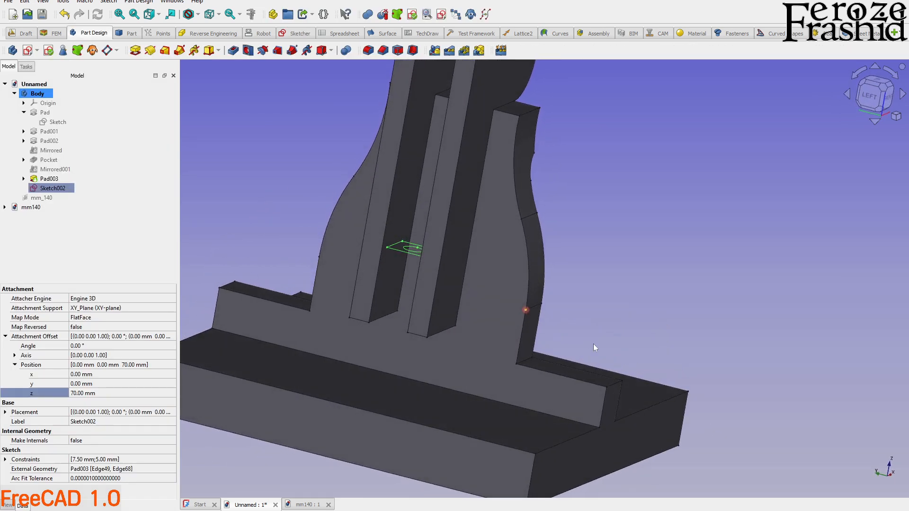
scroll(564, 365, "down", 2)
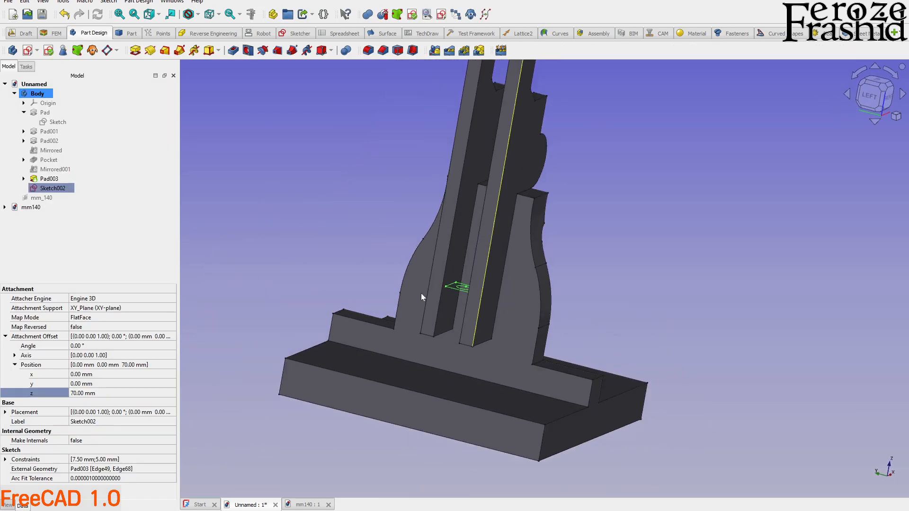
left_click(52, 188)
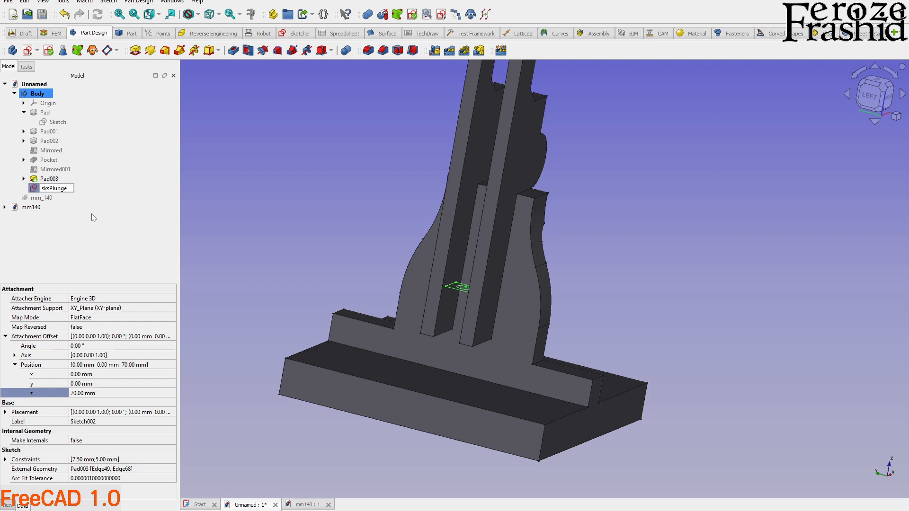
type("sksPlungerHolder")
key("Return")
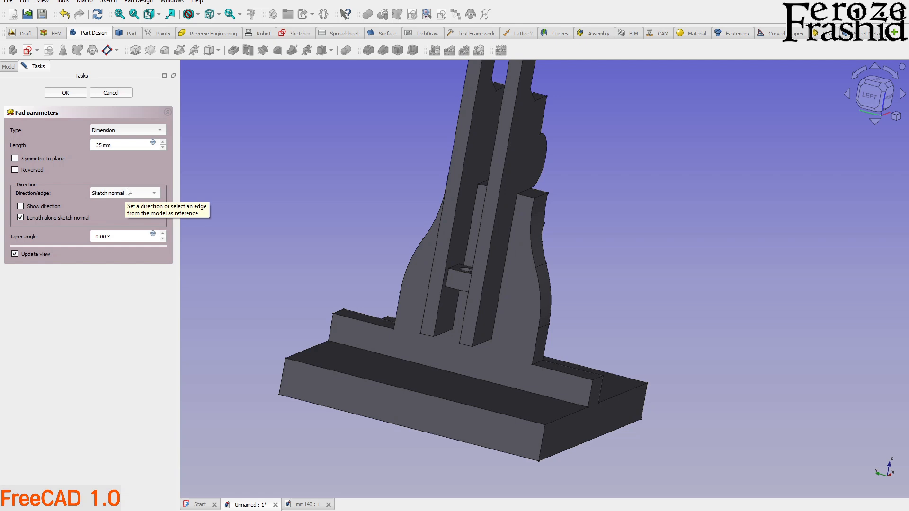
left_click(63, 95)
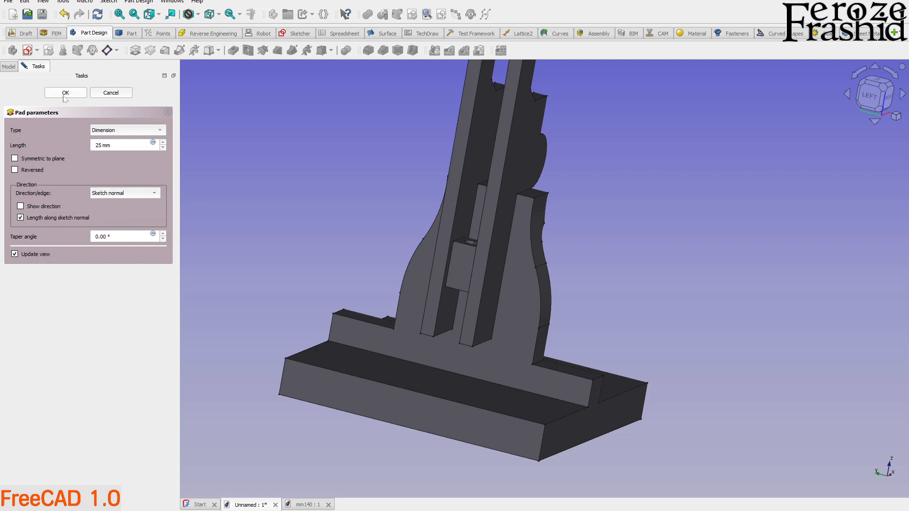
Step: Examine the padded plunger holder and its hole between the front plates from above and at an angle
middle_click_drag(372, 251, 490, 385)
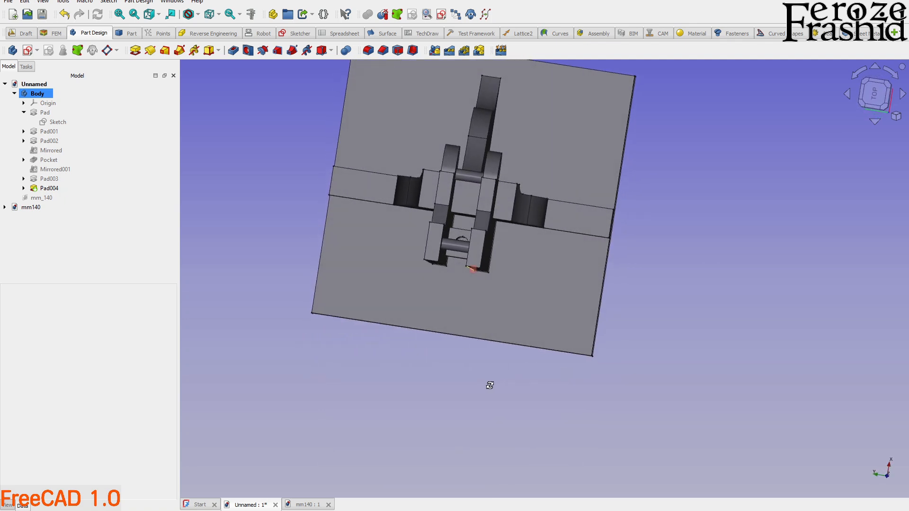
left_click(873, 93)
scroll(457, 266, "up", 3)
scroll(457, 269, "up", 2)
mouse_move(474, 304)
middle_mouse_down()
mouse_move(470, 289)
mouse_move(466, 296)
middle_mouse_up()
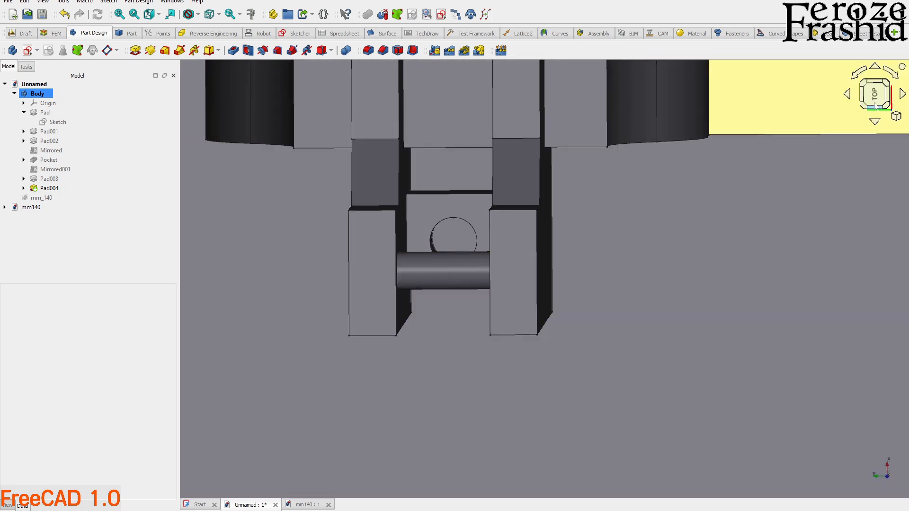
left_click(874, 95)
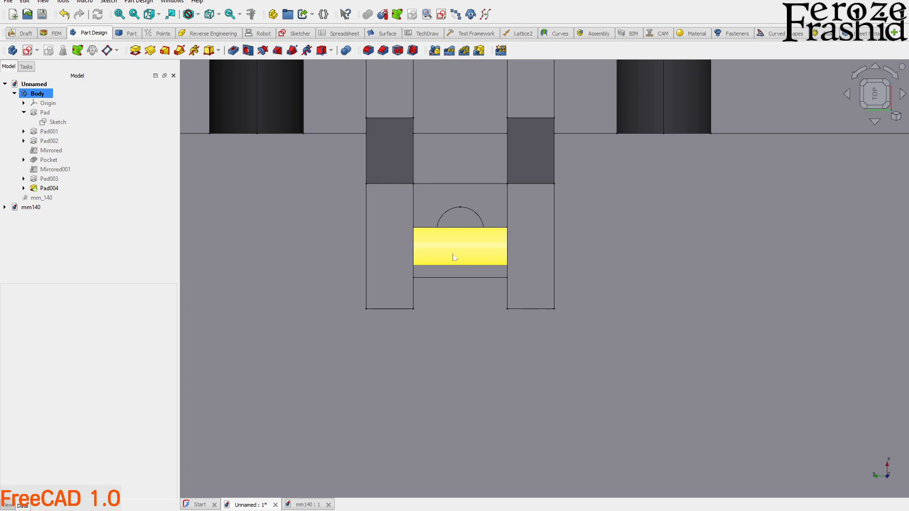
middle_click_drag(454, 259, 426, 265)
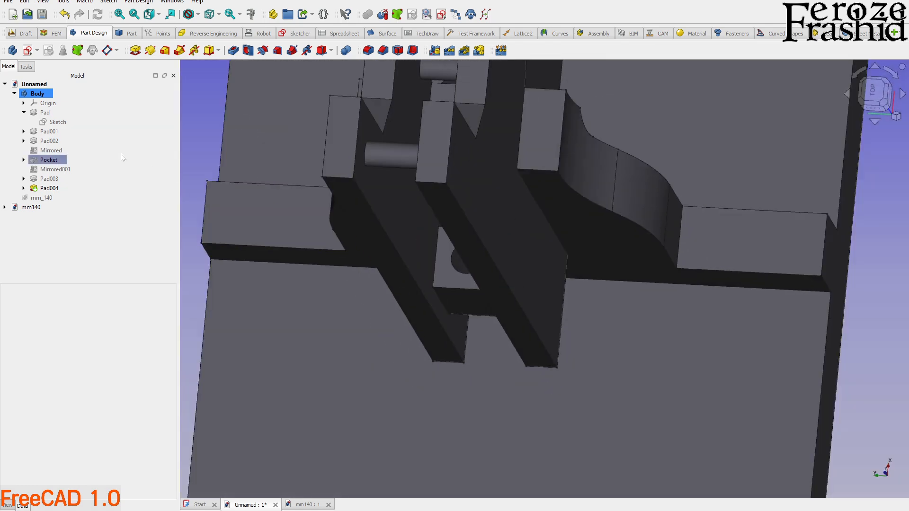
Step: Open the base profile sketch and examine the upper pin hole's distance from the plate edges
double_click(60, 131)
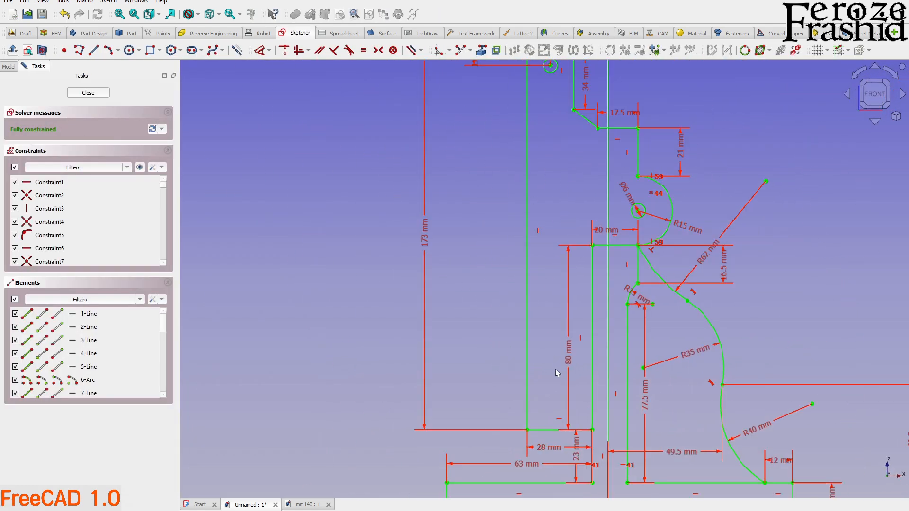
scroll(581, 294, "down", 3)
scroll(549, 152, "up", 5)
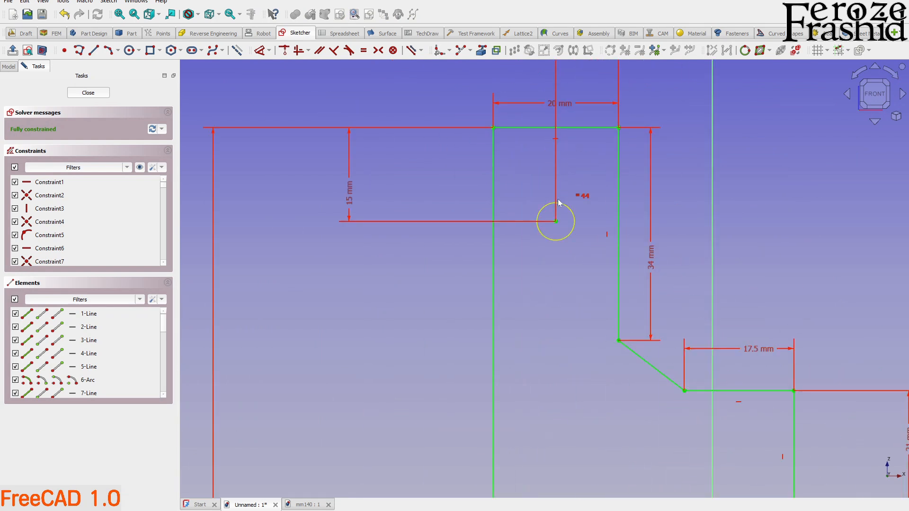
scroll(561, 144, "down", 3)
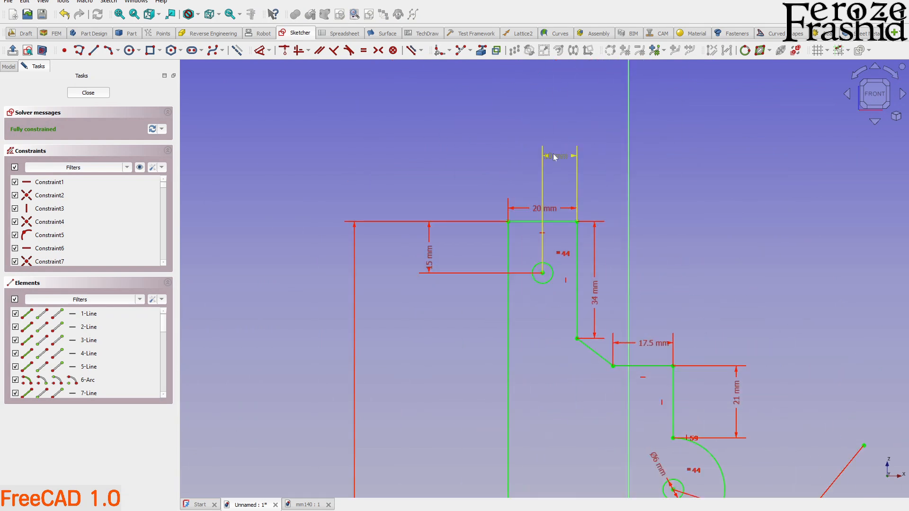
scroll(539, 288, "up", 3)
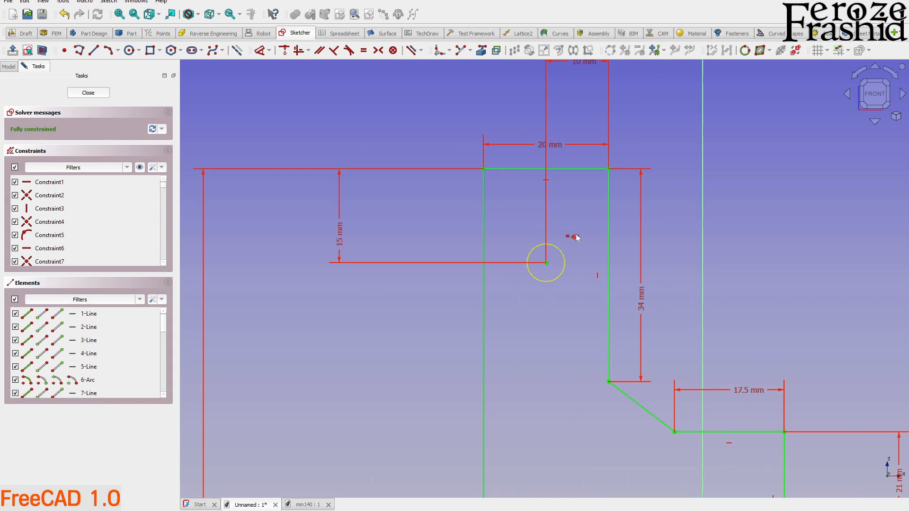
scroll(626, 219, "down", 3)
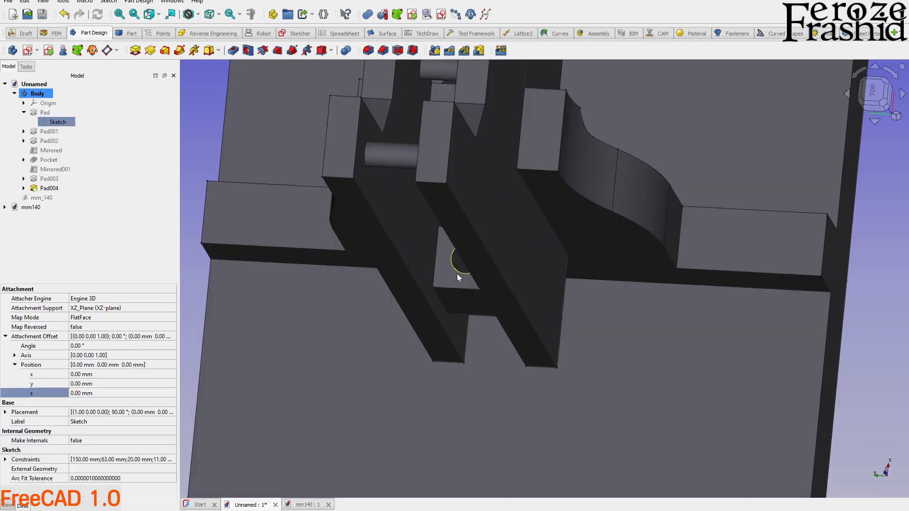
Step: In sksPlungerHolder, replace the rectangle's 5 mm offset with a 10 mm distance from the plate end to the circle's centre and close the sketch
left_click(49, 188)
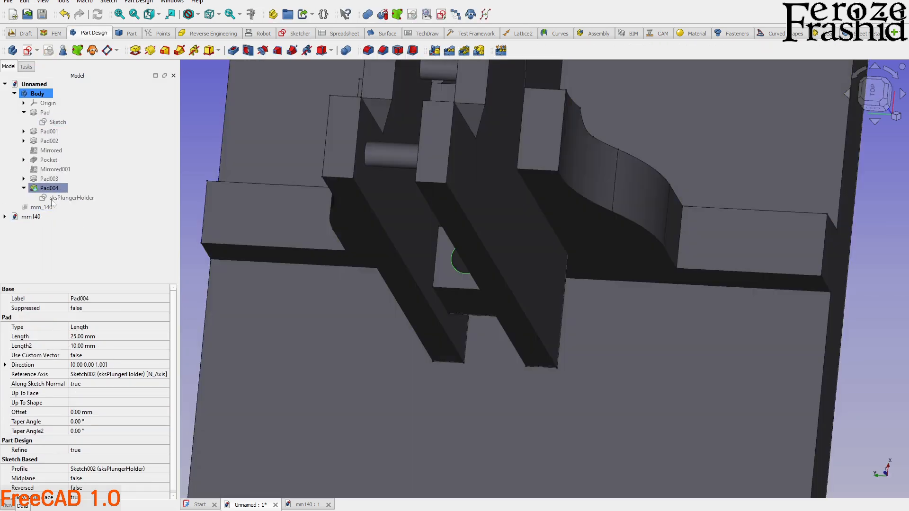
double_click(54, 198)
scroll(533, 164, "up", 2)
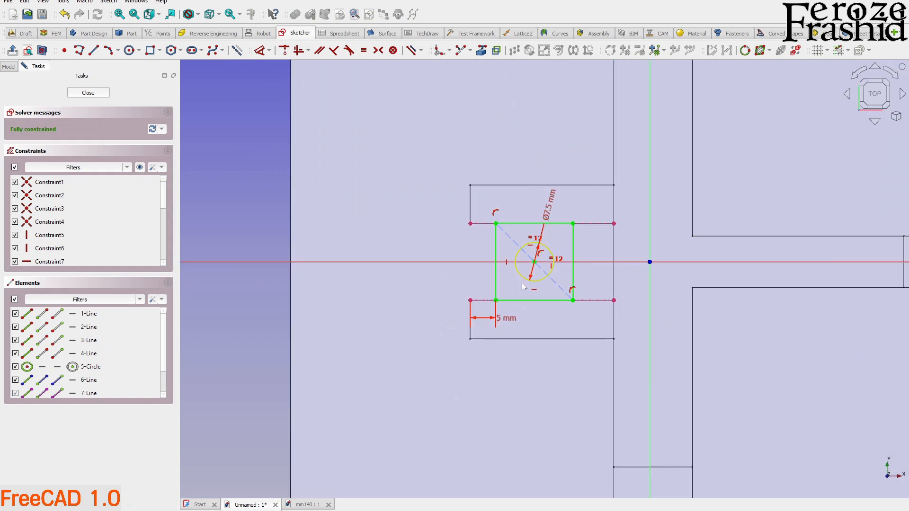
left_click(534, 327)
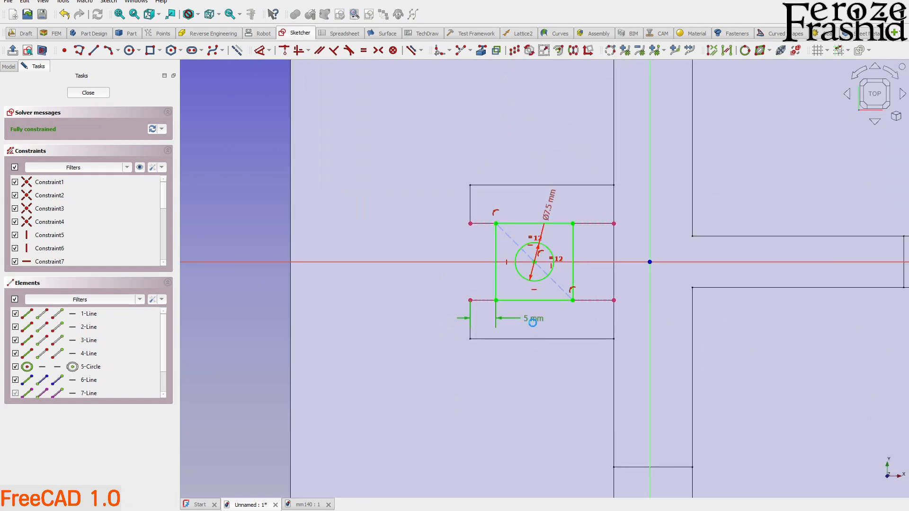
key("Delete")
left_click(531, 279)
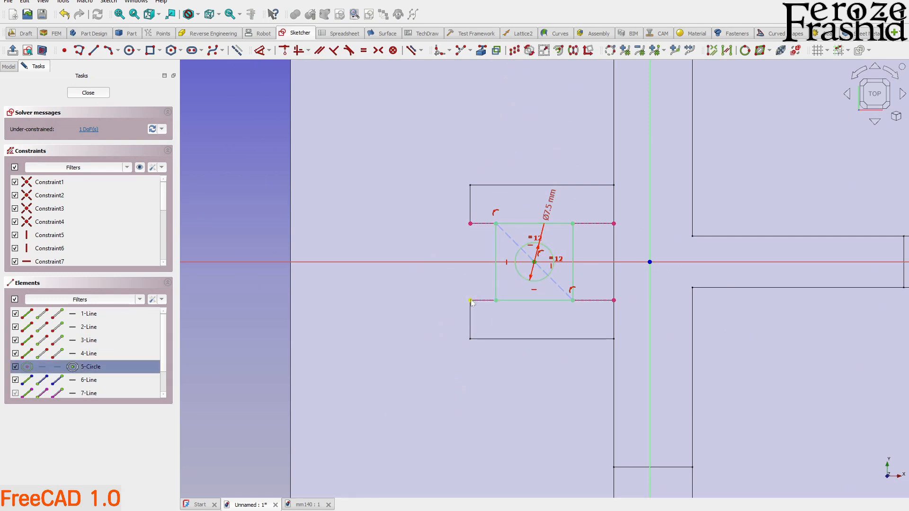
key("d")
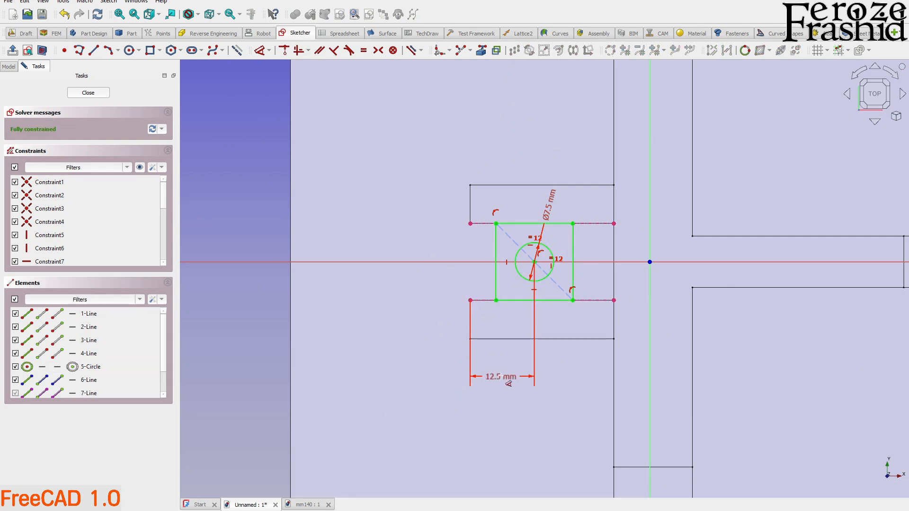
left_click(502, 378)
type("10")
key("Return")
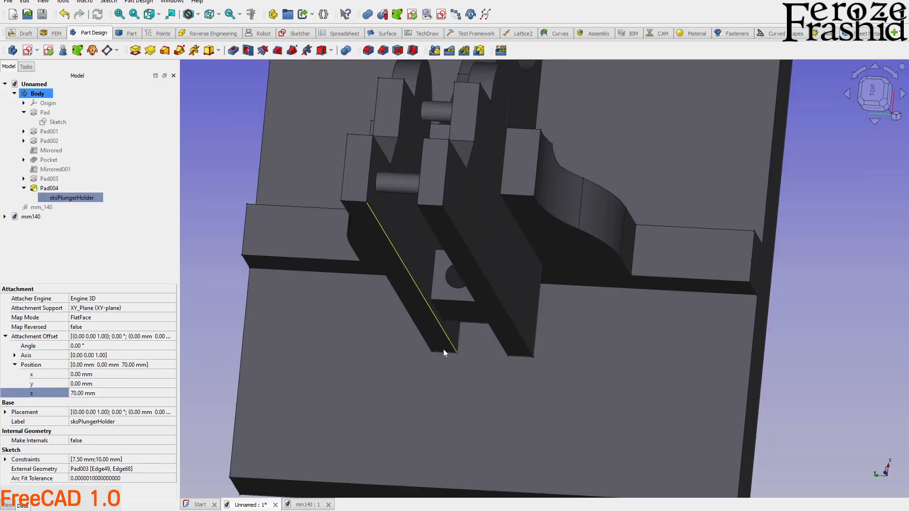
Step: Examine the plunger holder hole's alignment with the pins from above, then inspect the whole frame in isometric and oblique views
mouse_move(443, 348)
middle_mouse_down()
mouse_move(524, 345)
mouse_move(524, 359)
mouse_move(513, 296)
mouse_move(483, 248)
mouse_move(481, 276)
mouse_move(482, 264)
mouse_move(510, 275)
mouse_move(589, 359)
mouse_move(593, 288)
mouse_move(592, 349)
middle_mouse_up()
scroll(485, 242, "up", 3)
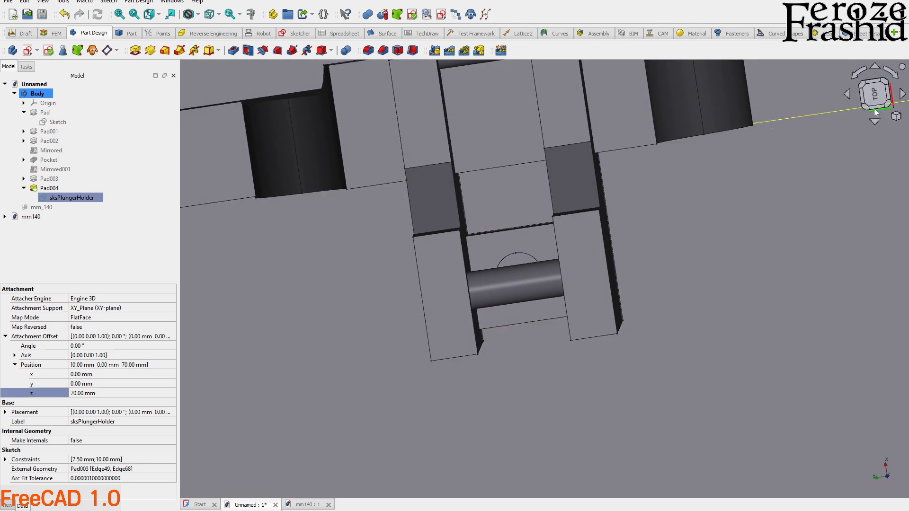
left_click(875, 111)
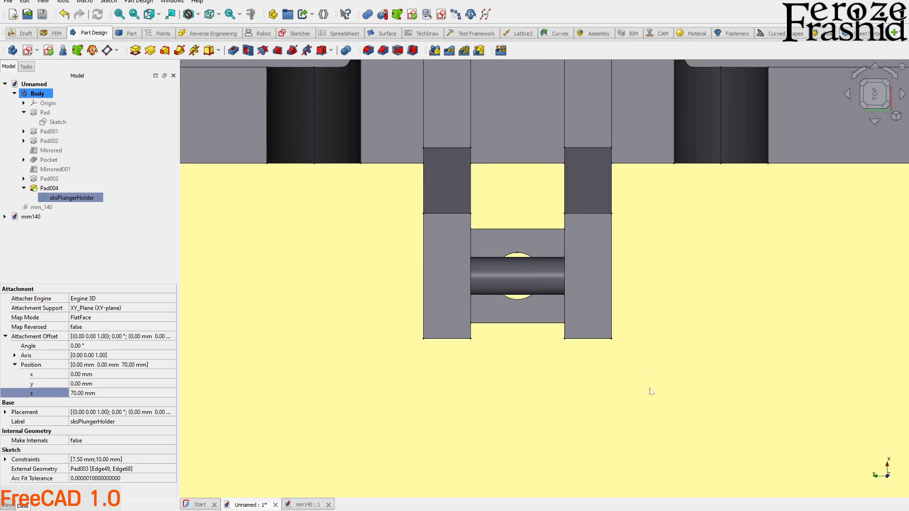
middle_click_drag(651, 391, 658, 412)
scroll(657, 409, "down", 4)
middle_click_drag(645, 328, 704, 322)
key("0")
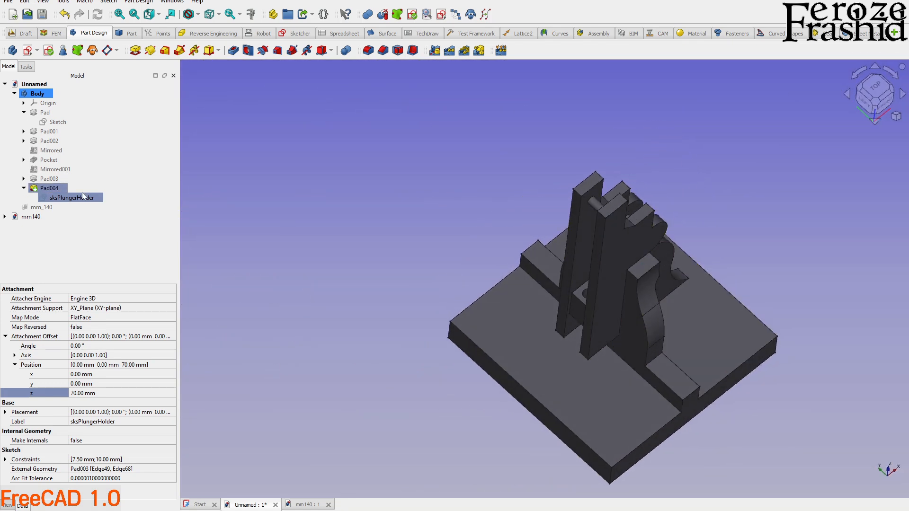
left_click(35, 189)
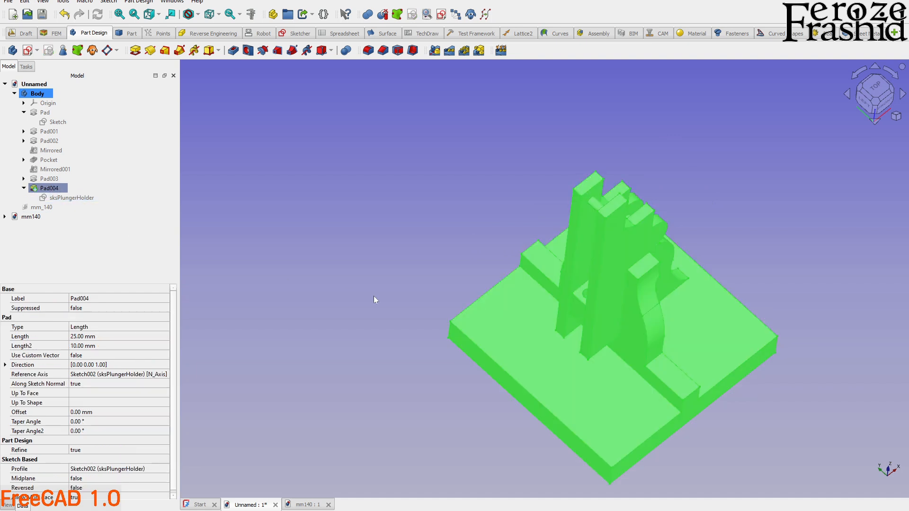
left_click(395, 286)
middle_click_drag(594, 361, 450, 360)
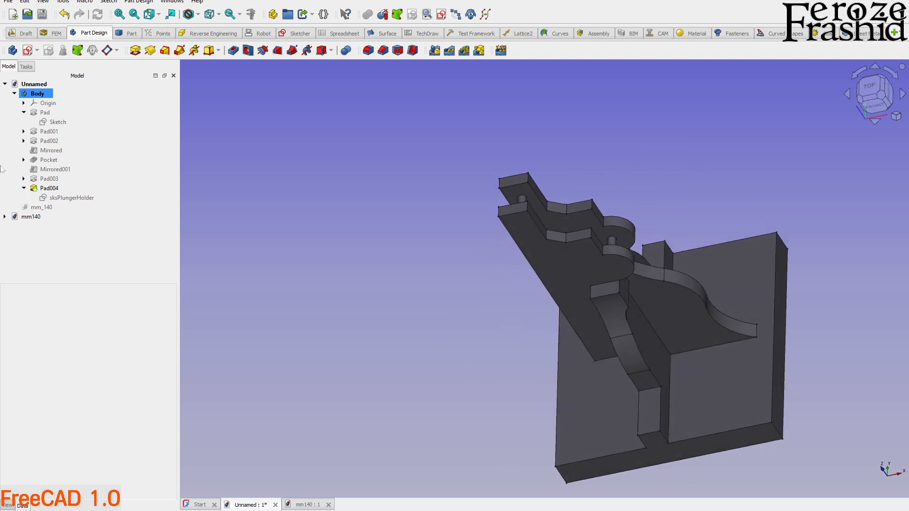
Step: Rename the frame's body as BaseBody
left_click(38, 94)
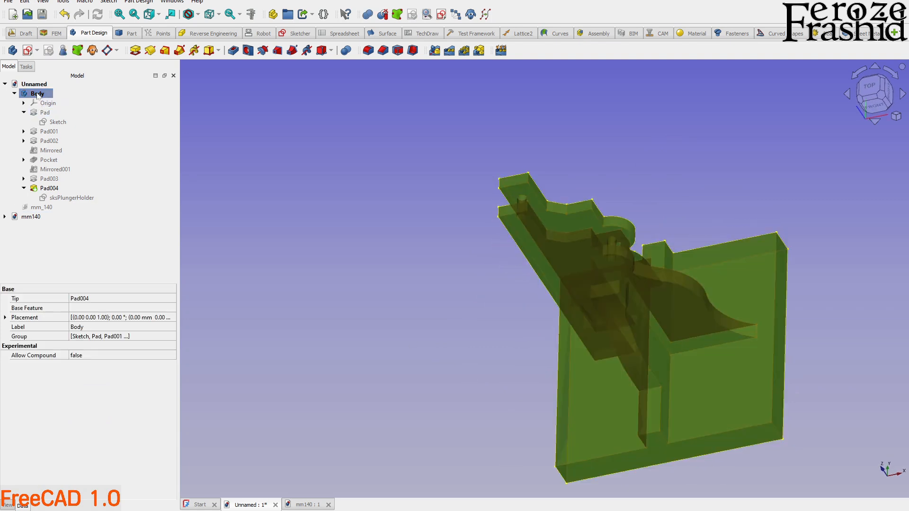
left_click(38, 94)
type("BaseBody")
key("Return")
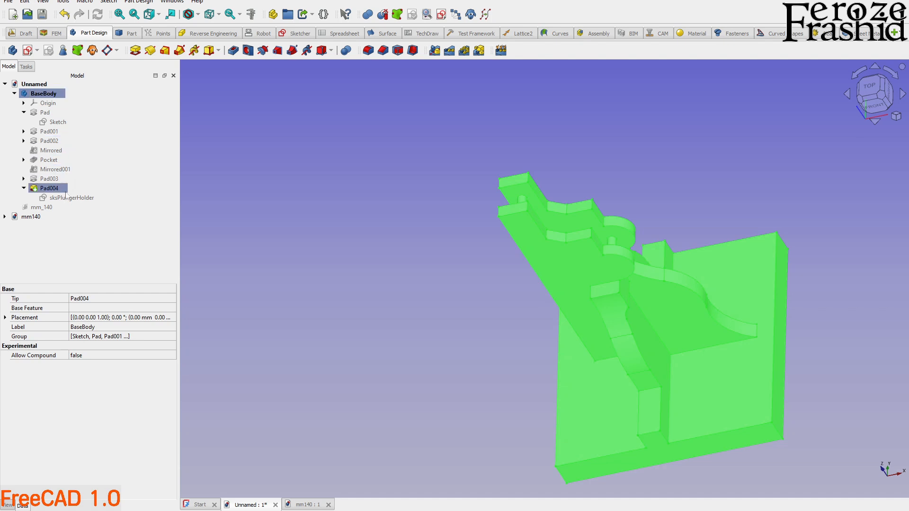
Step: Show the mm_140 reference image, hide the frame's Pad004 solid and view the image from the front
left_click(42, 207)
key("space")
left_click(633, 378)
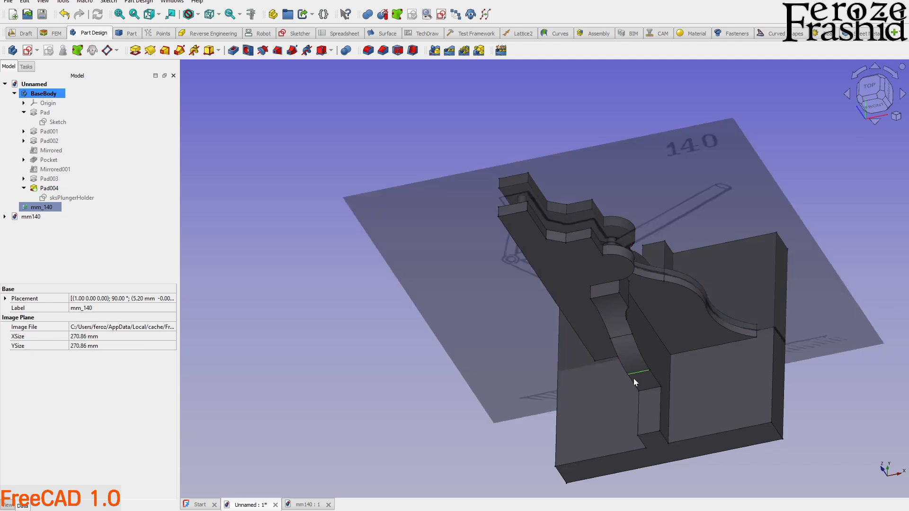
key("space")
middle_click_drag(450, 299, 466, 244)
left_click(873, 109)
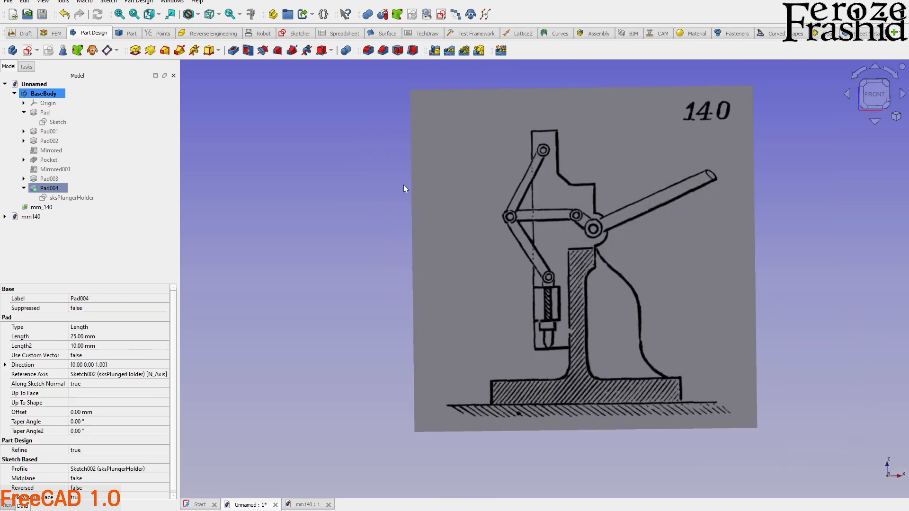
scroll(523, 198, "up", 5)
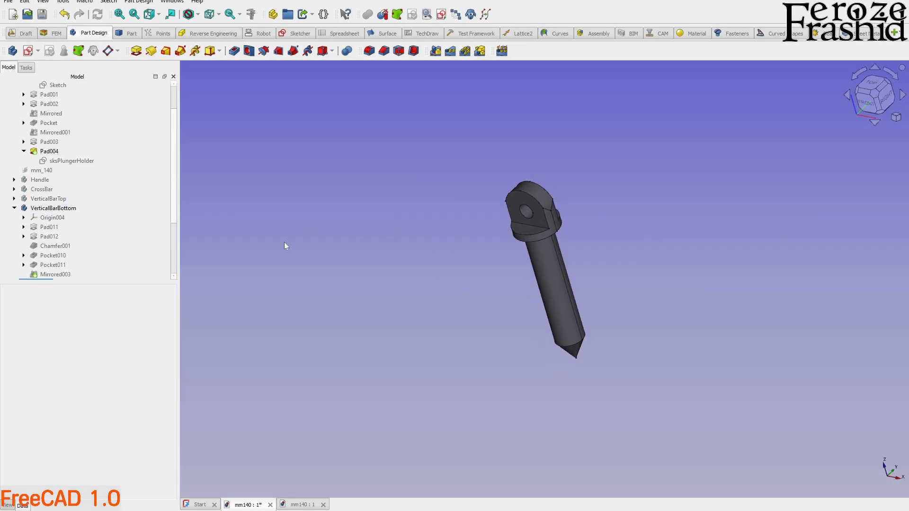
Step: Collapse the feature lists of BaseBody and the pointed rod's body, and rename the rod's body as Plunger
scroll(95, 184, "up", 2)
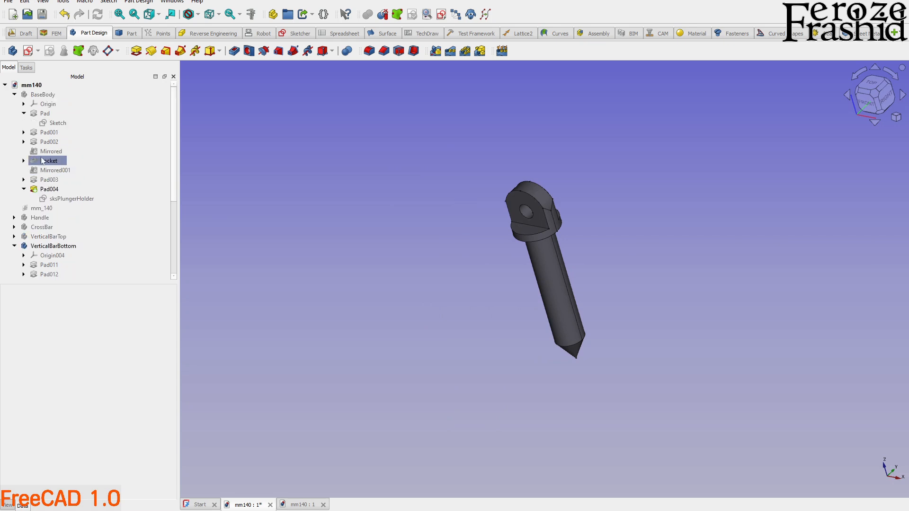
left_click(24, 98)
left_click(14, 95)
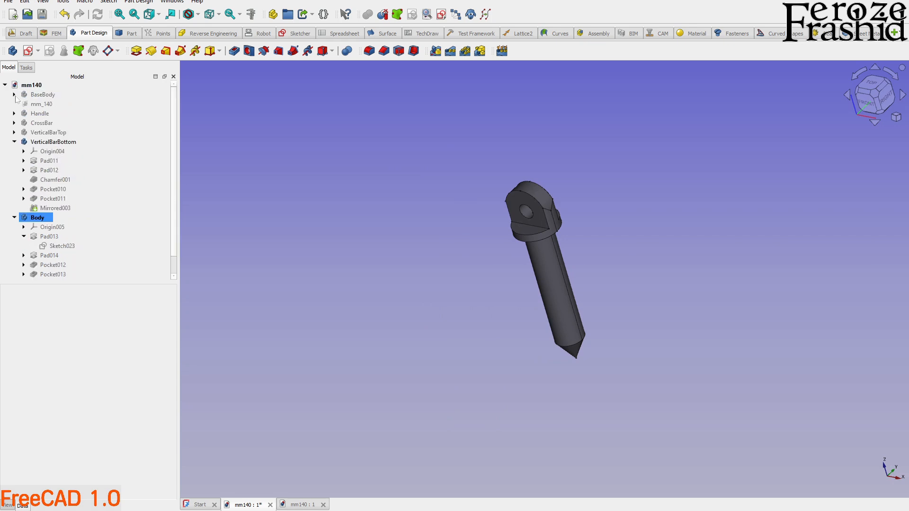
left_click(16, 218)
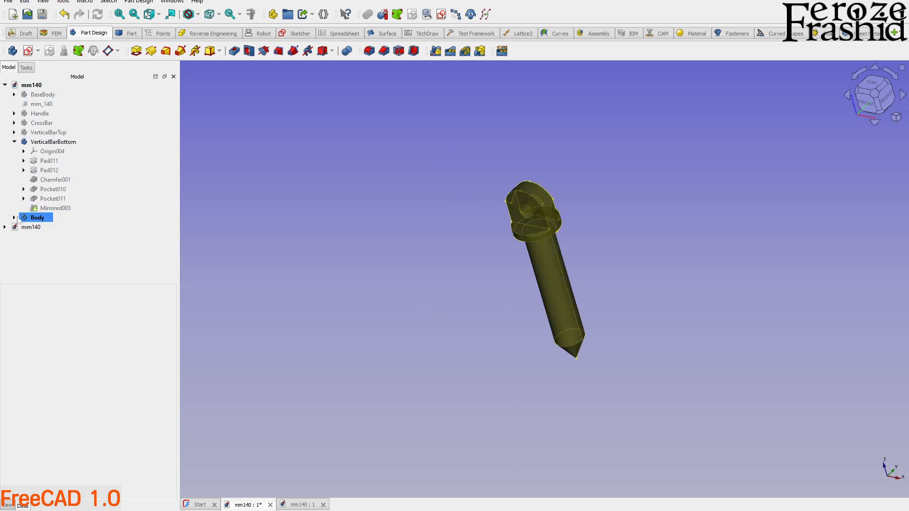
left_click(38, 218)
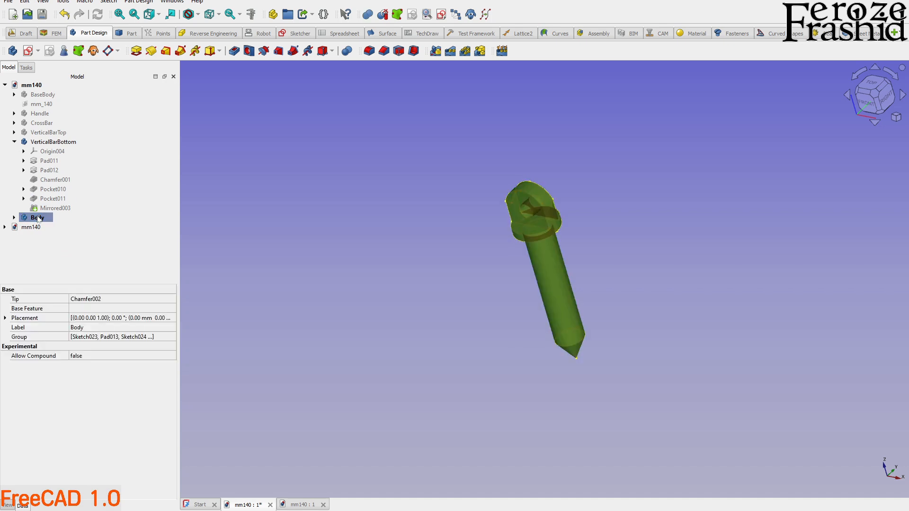
left_click(38, 218)
type("Pl")
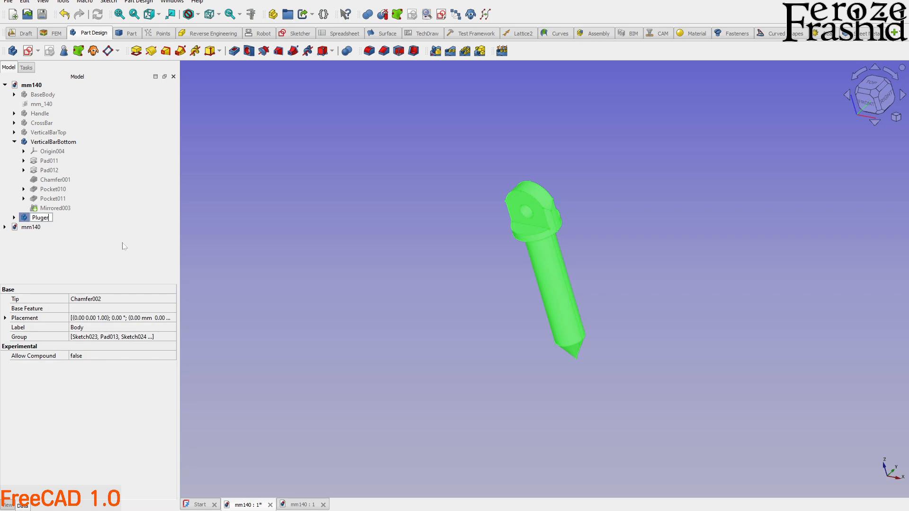
type("unger")
key("Return")
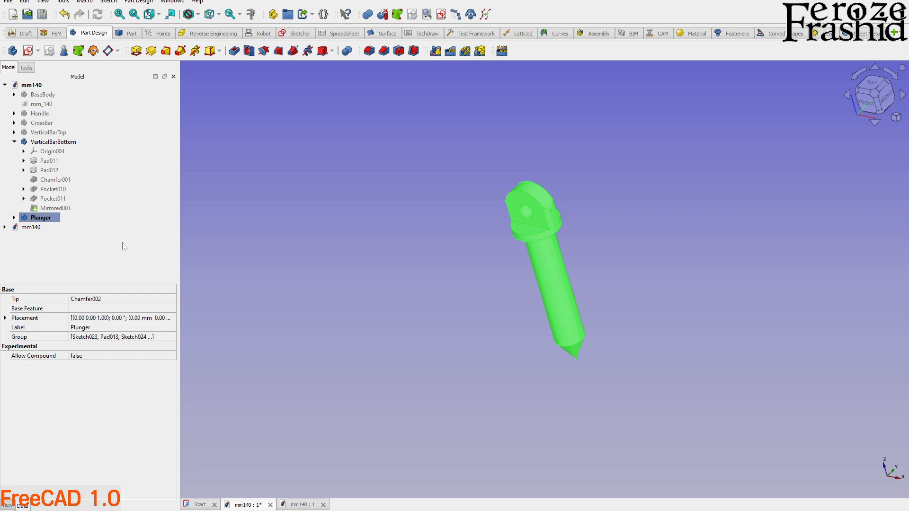
Step: Show the Mirrored003 feature of VerticalBarBottom together with the plunger and collapse the bar's feature list
left_click(15, 142)
left_click(48, 143)
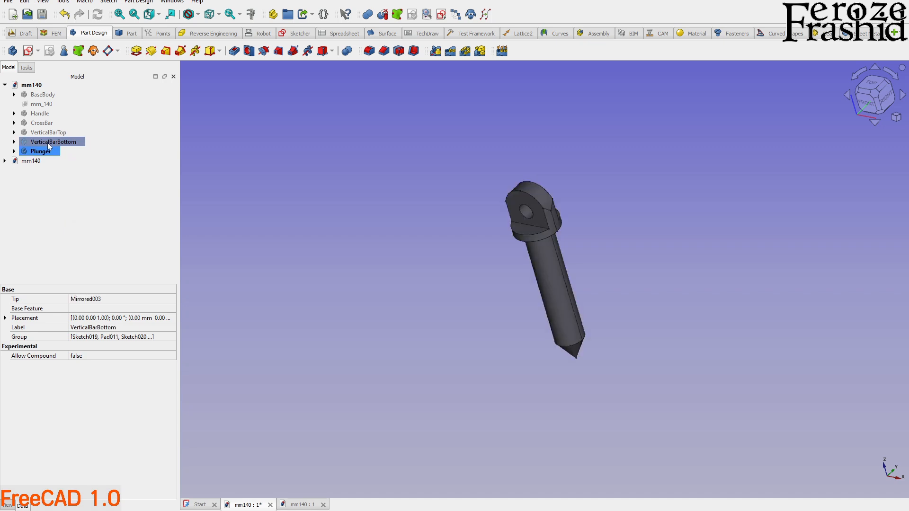
left_click(14, 142)
left_click(55, 208)
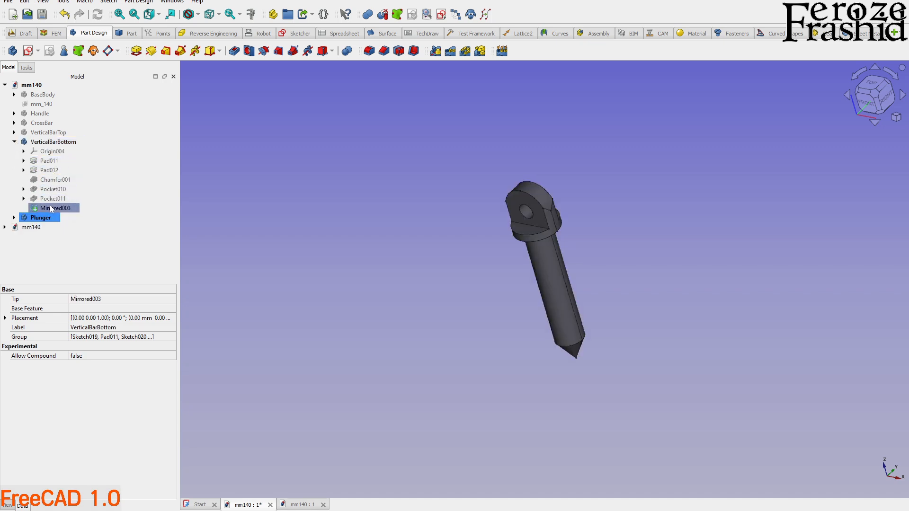
key("space")
left_click(362, 353)
scroll(362, 354, "down", 3)
middle_click_drag(465, 340, 506, 318)
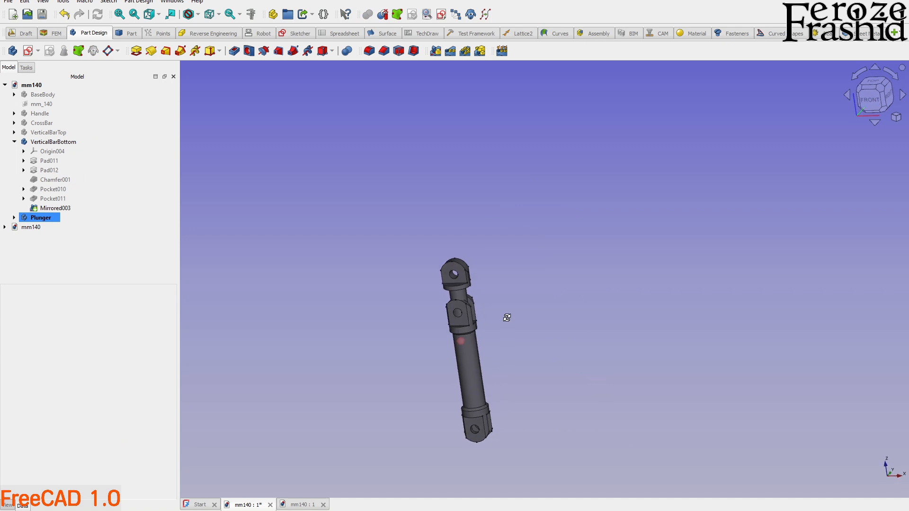
scroll(454, 347, "up", 1)
left_click(14, 142)
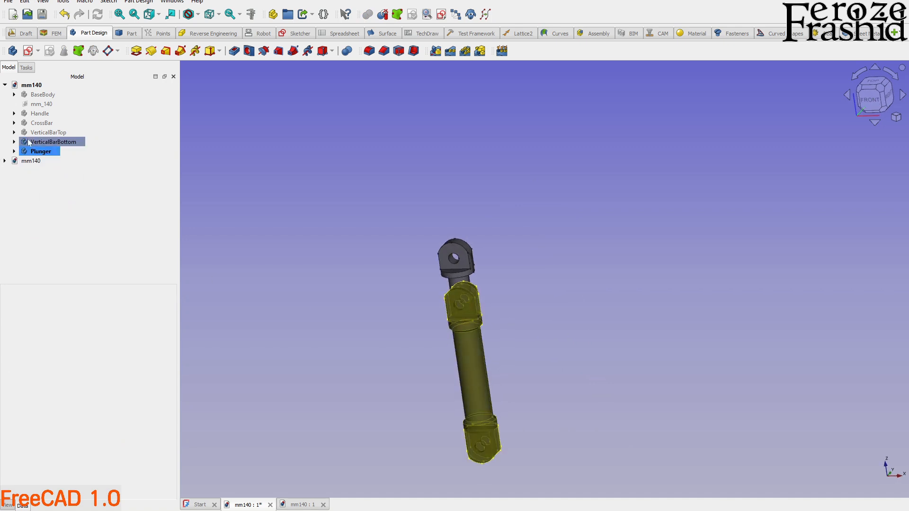
Step: Show the VerticalBarTop, CrossBar and Handle bodies together with the bottom bar and plunger
left_click(40, 134)
key("space")
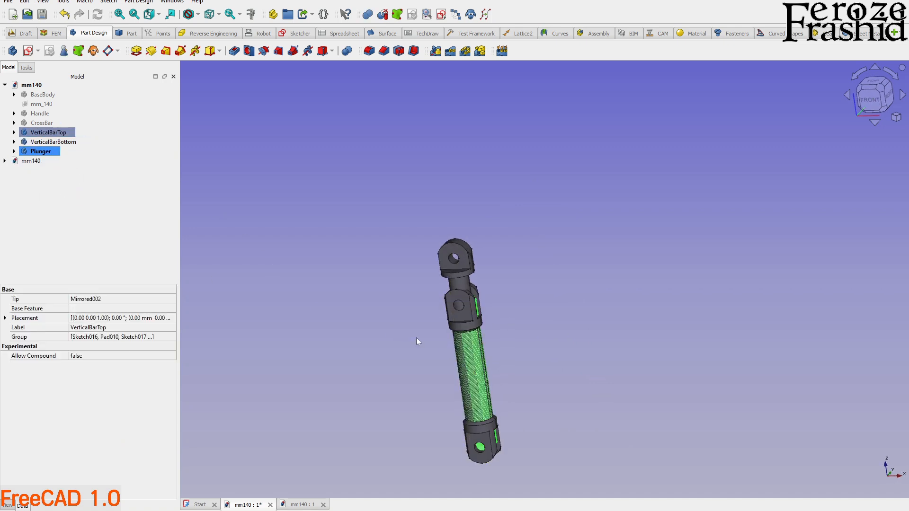
left_click(52, 123)
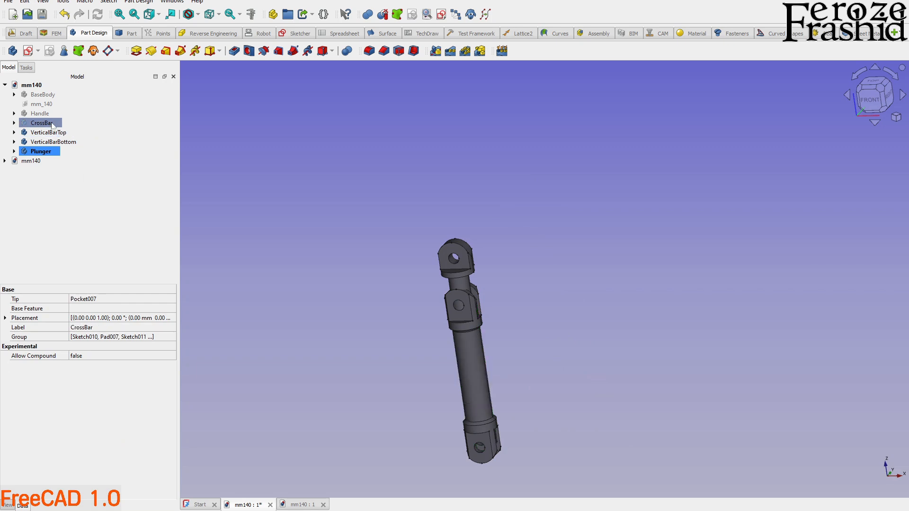
key("space")
scroll(364, 301, "down", 2)
scroll(379, 382, "up", 2)
key("1")
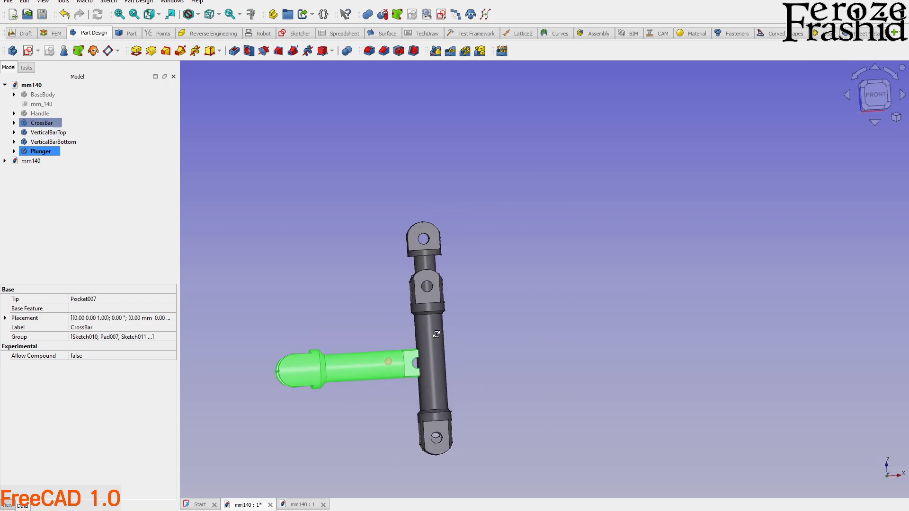
left_click(53, 115)
key("space")
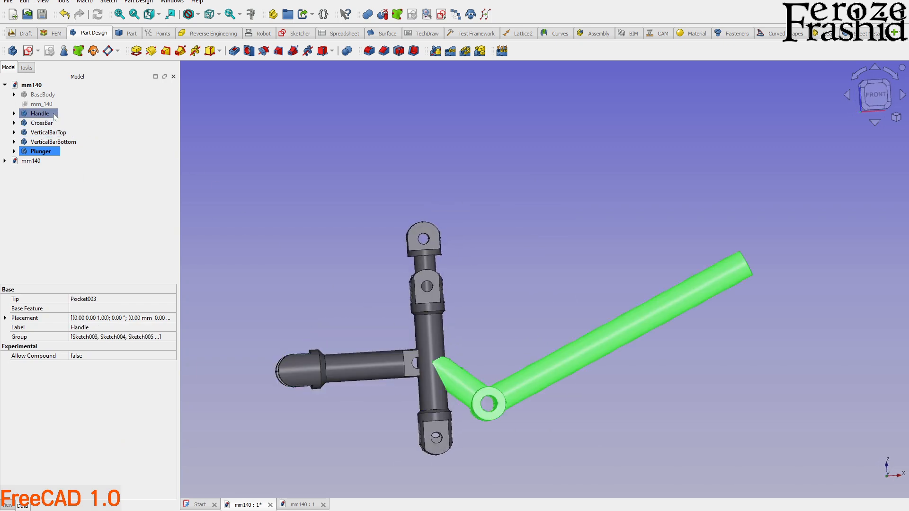
Step: Turn on the visibility of BaseBody and hide its Pad004 solid
left_click(42, 94)
key("space")
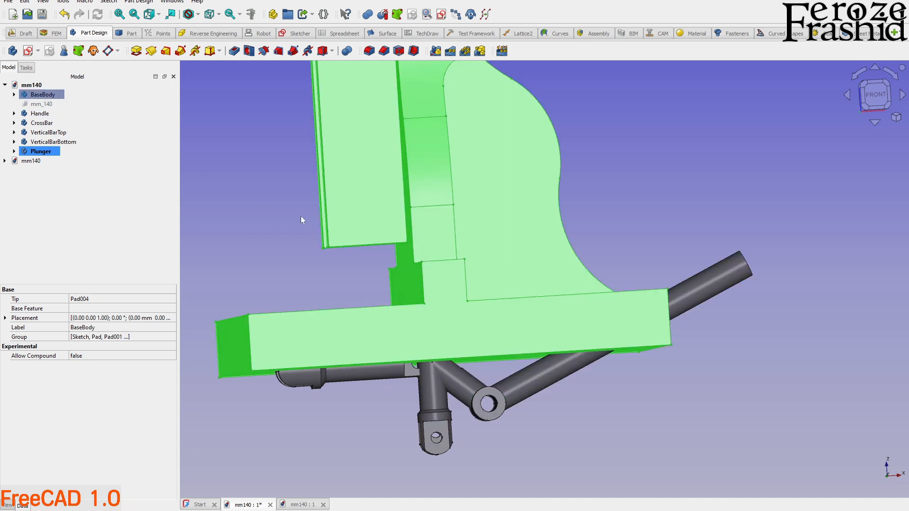
left_click(291, 243)
left_click(495, 309)
key("space")
middle_click_drag(482, 435, 444, 417)
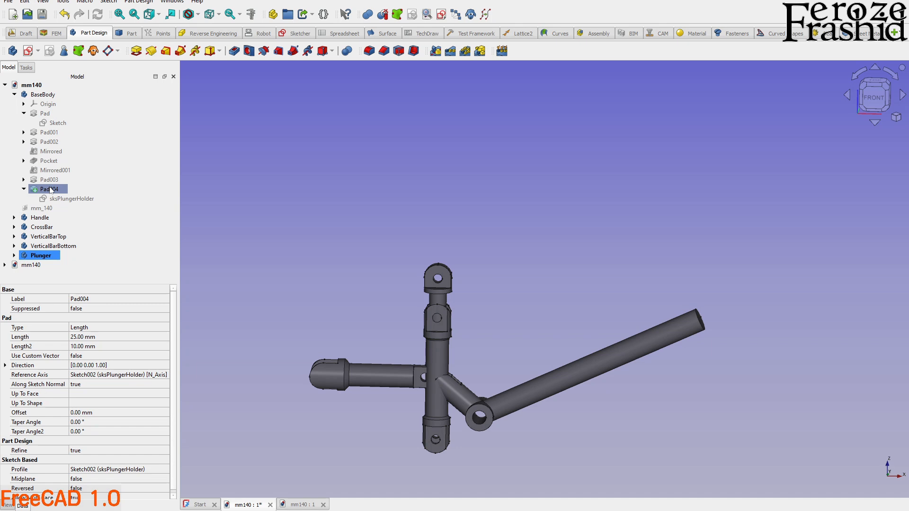
Step: Make the BaseBody visible alongside the other parts
key("space")
left_click(296, 270)
scroll(376, 318, "down", 2)
middle_click_drag(426, 318, 374, 348)
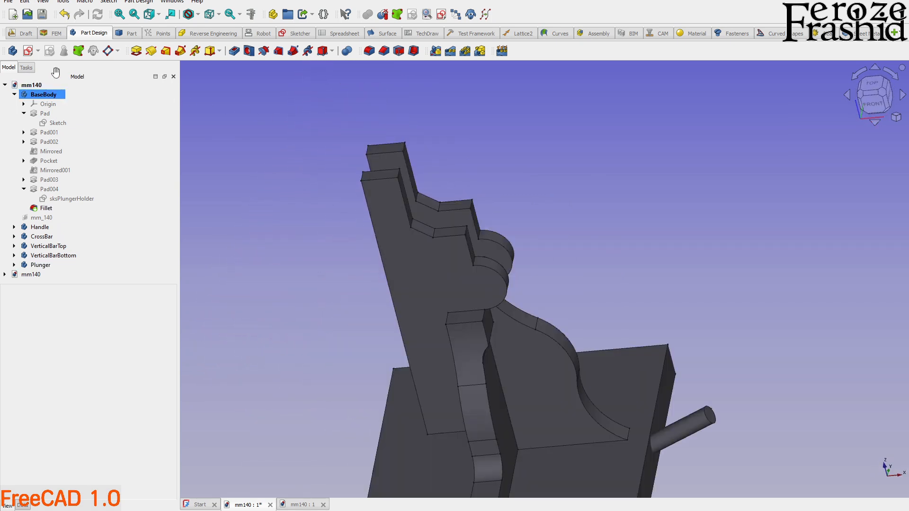
Step: Collapse the BaseBody's feature tree and create a new assembly in the Assembly workbench
left_click(14, 94)
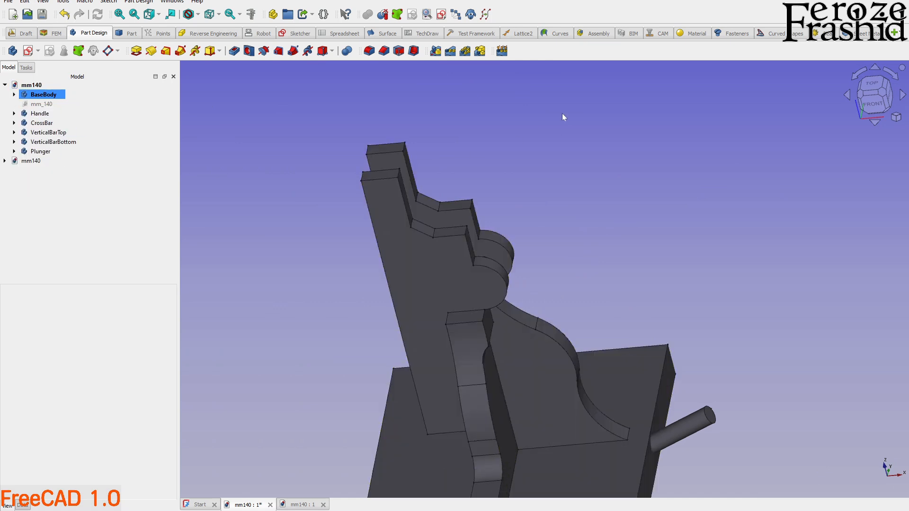
left_click(598, 34)
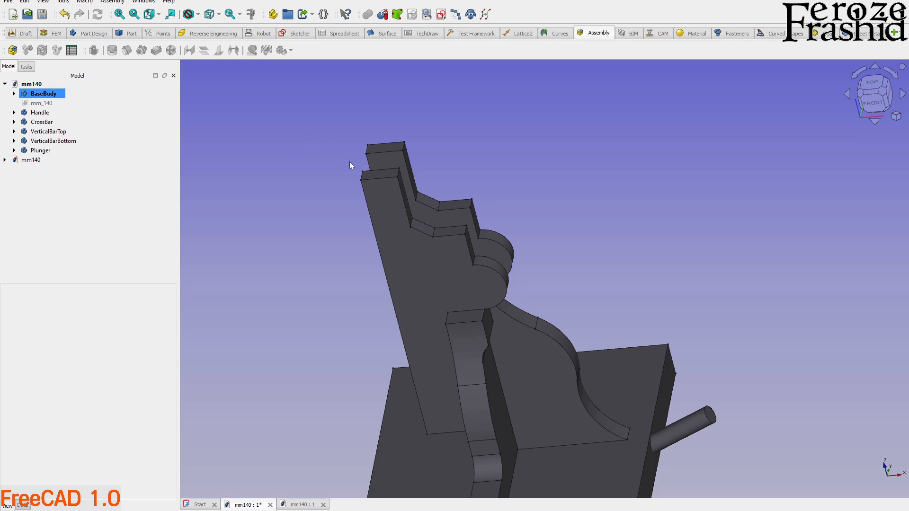
left_click(13, 50)
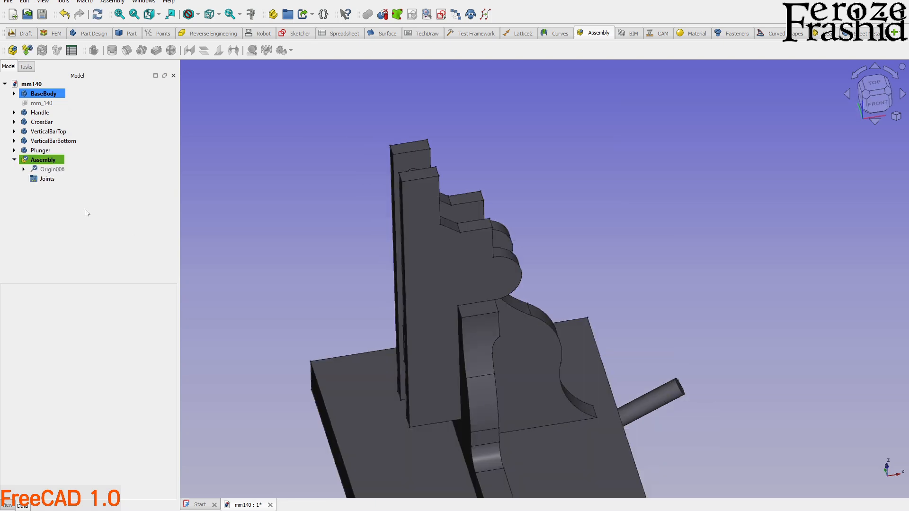
Step: Hide the original Handle, CrossBar, VerticalBarTop, VerticalBarBottom, Plunger and BaseBody bodies
left_click(37, 113)
left_click_drag(38, 117, 44, 150)
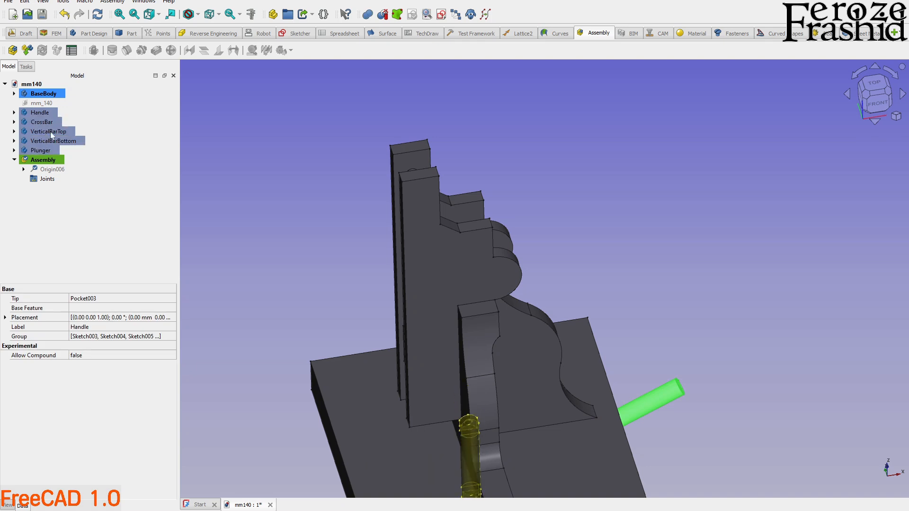
key("space")
left_click(66, 206)
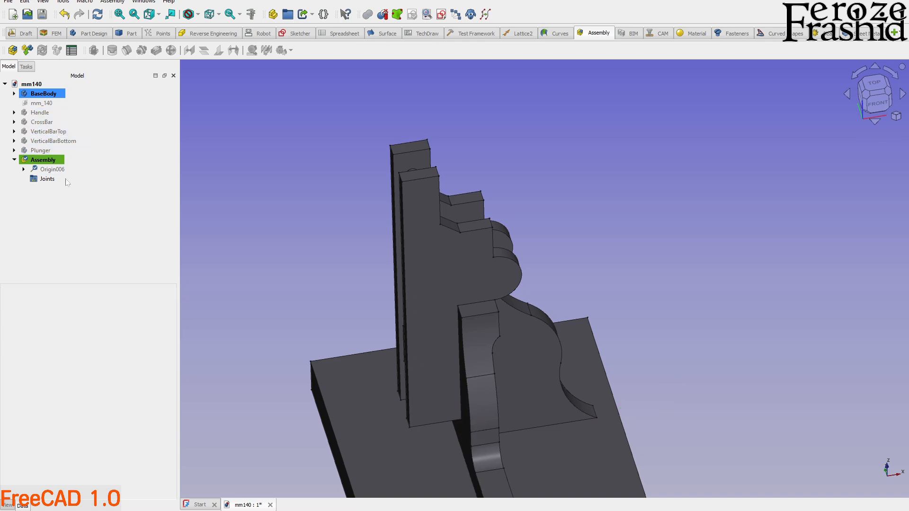
left_click(50, 92)
key("space")
left_click(60, 219)
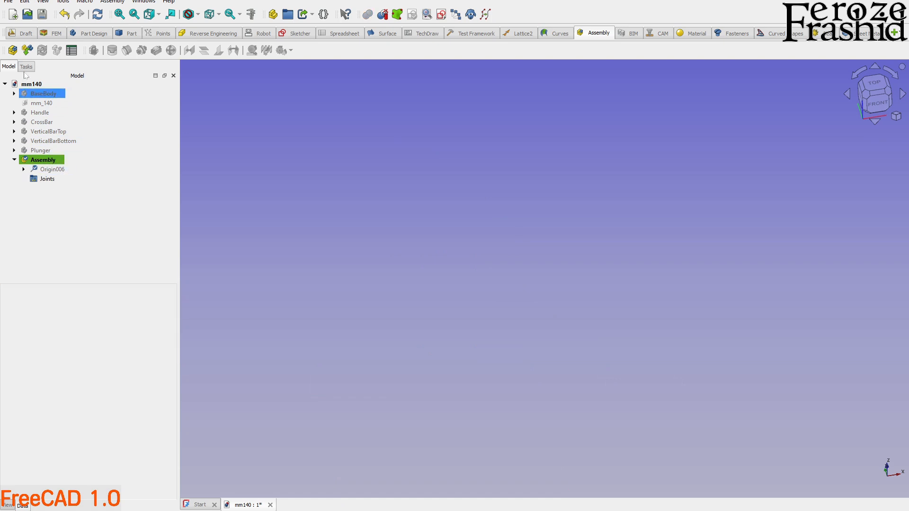
Step: Insert the BaseBody as the first component of the assembly
left_click(26, 50)
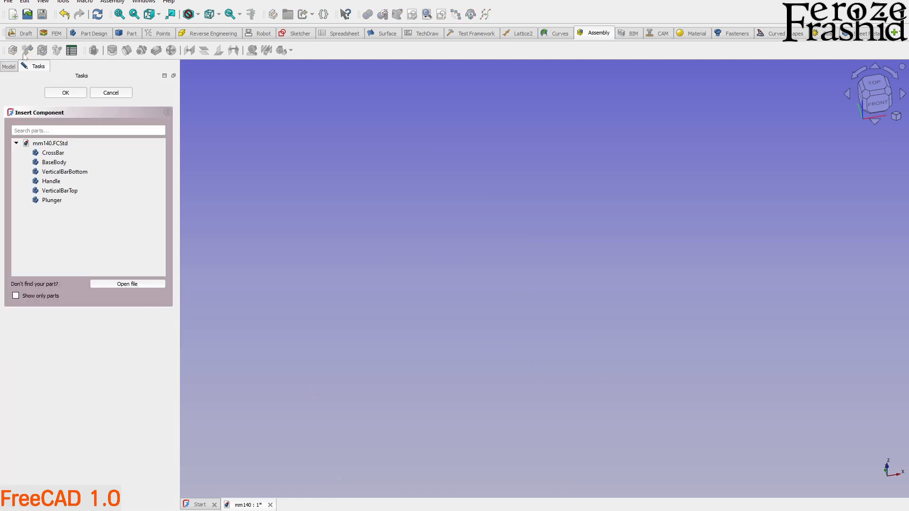
left_click(63, 162)
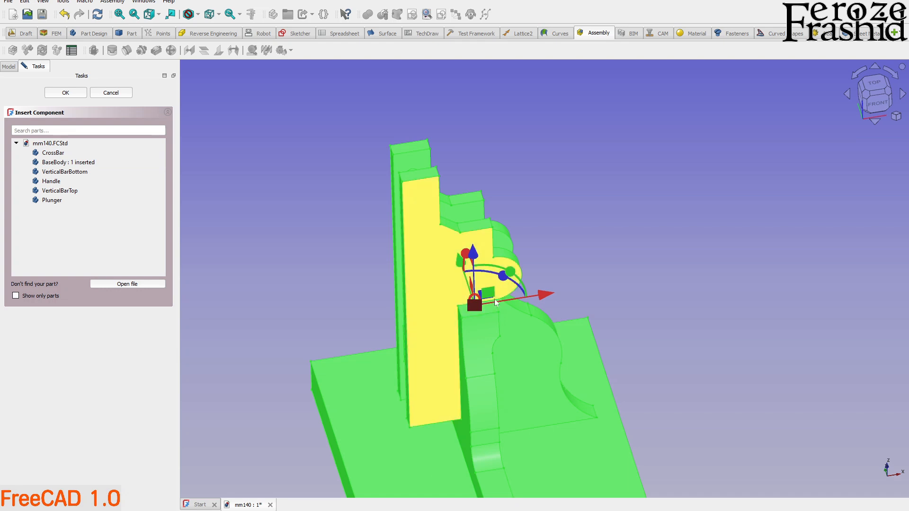
scroll(471, 204, "down", 3)
scroll(501, 264, "up", 3)
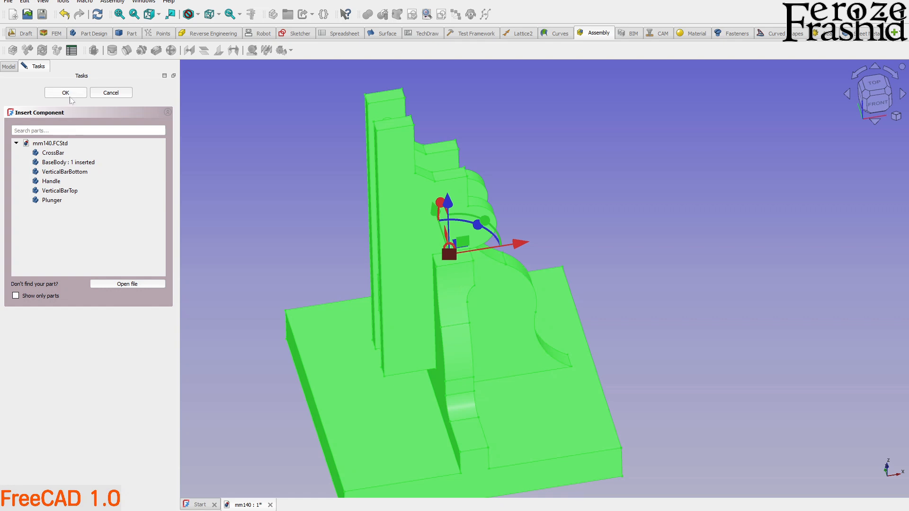
scroll(483, 334, "down", 2)
scroll(411, 337, "up", 2)
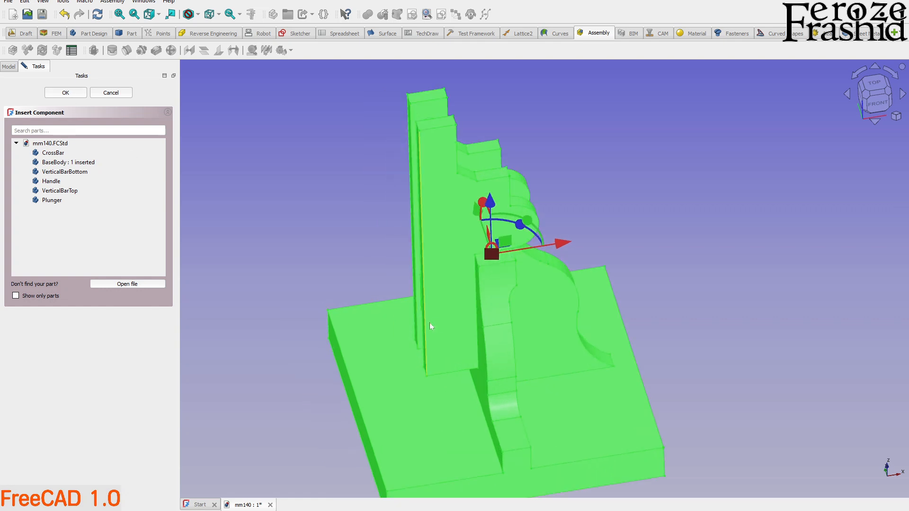
middle_click_drag(451, 325, 513, 359)
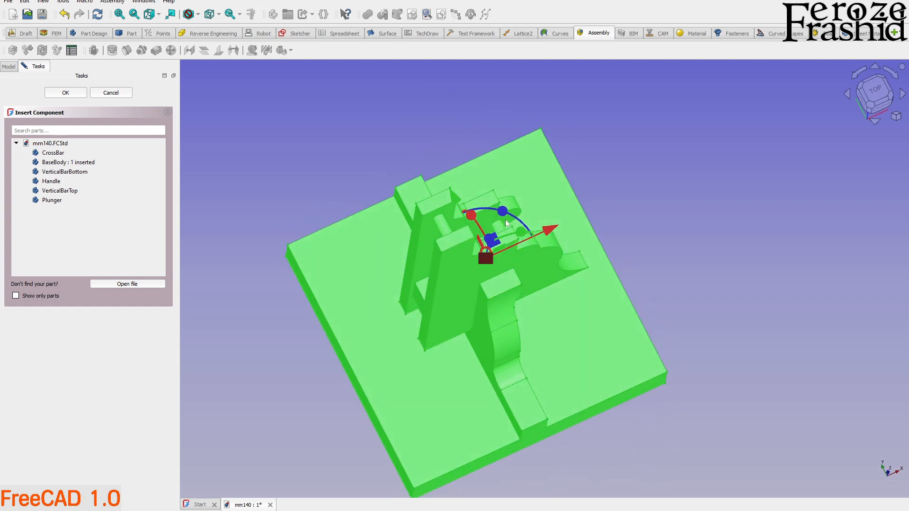
scroll(502, 222, "up", 2)
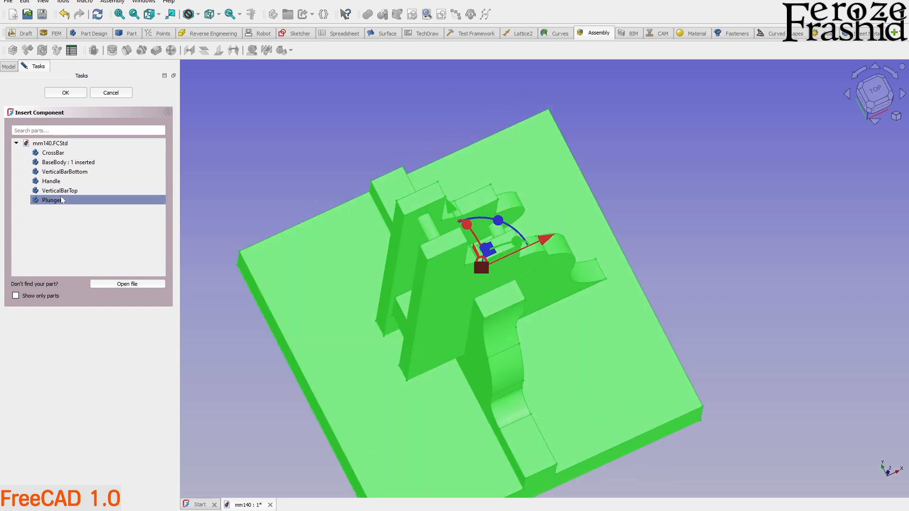
Step: Insert the Handle as a second component, finish inserting, and move the handle clear of the base body
left_click(57, 182)
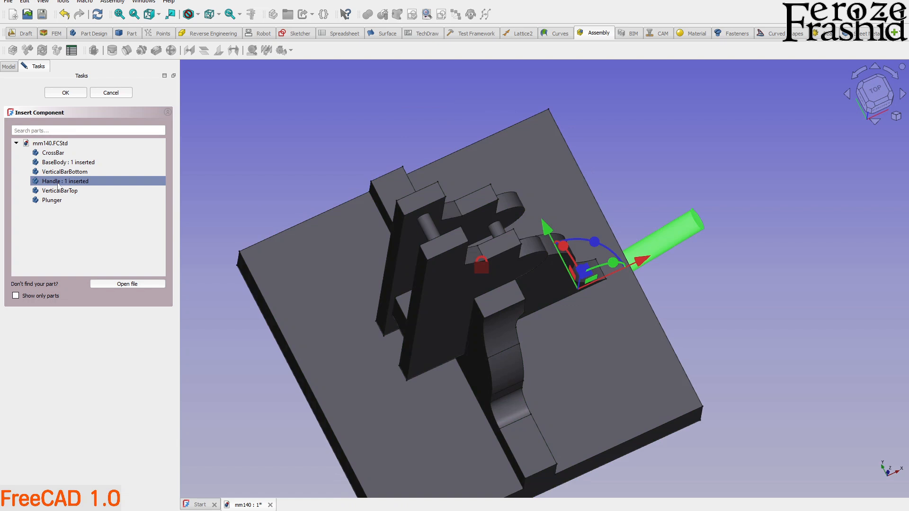
left_click(65, 92)
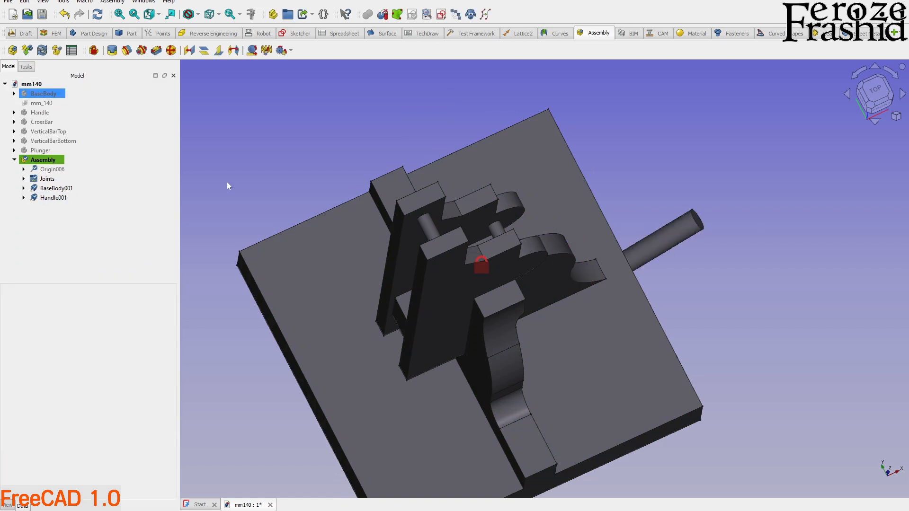
middle_click_drag(369, 326, 317, 280)
scroll(317, 280, "down", 3)
middle_click_drag(357, 341, 308, 364)
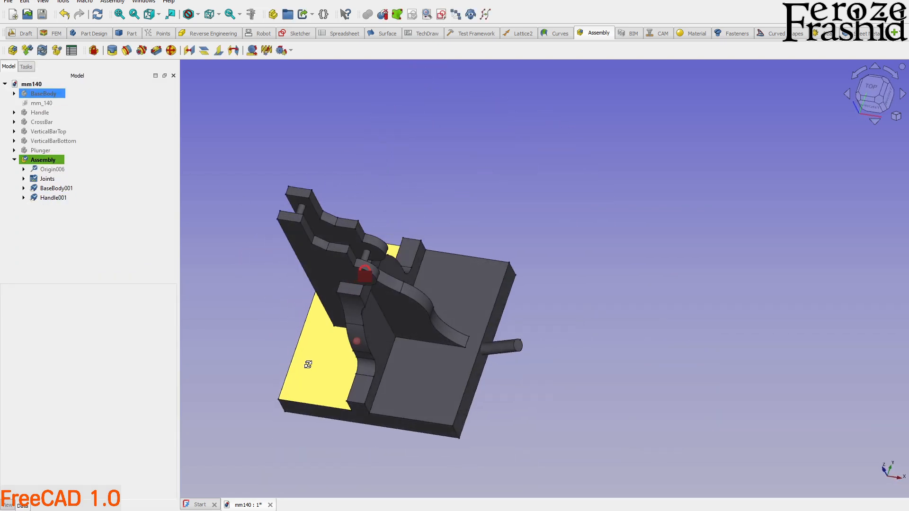
left_click_drag(503, 352, 636, 312)
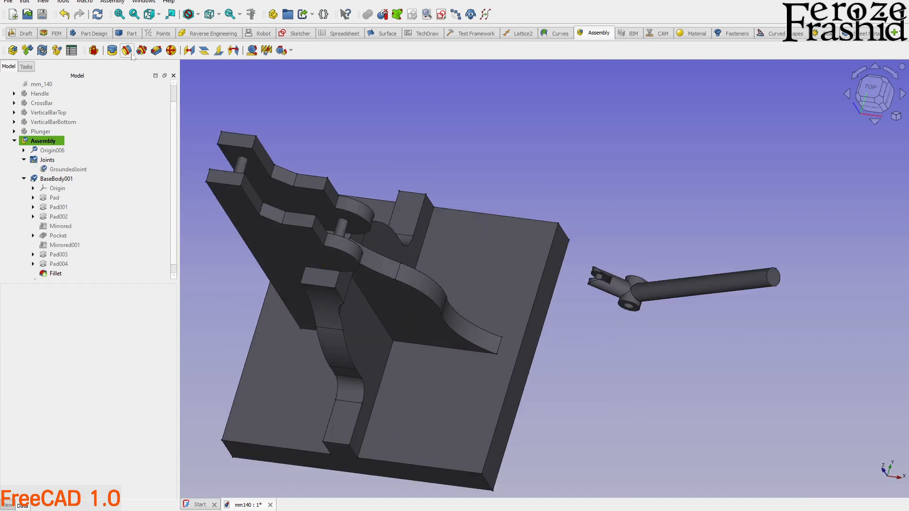
Step: Start a Revolute joint with the base body's cylindrical pin between the two rounded lugs as its first reference
left_click(130, 52)
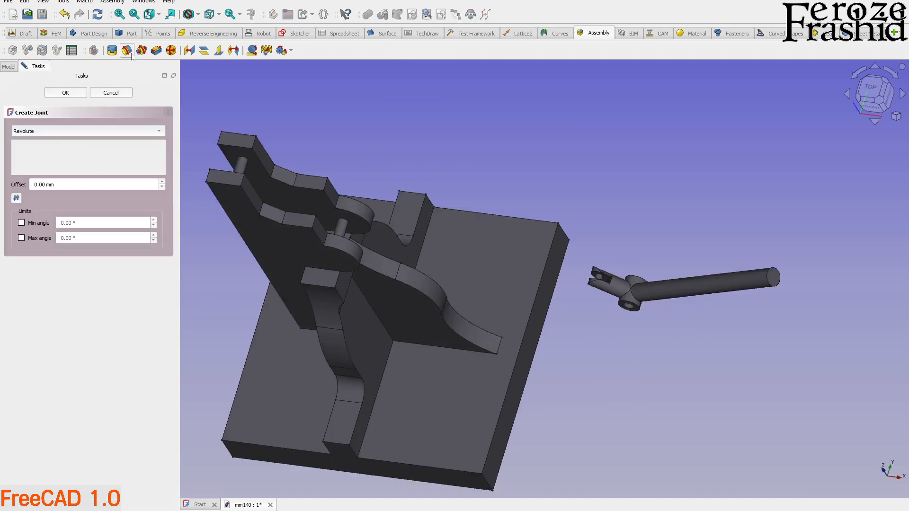
scroll(356, 245, "up", 5)
middle_click_drag(528, 258, 470, 237)
scroll(358, 288, "up", 3)
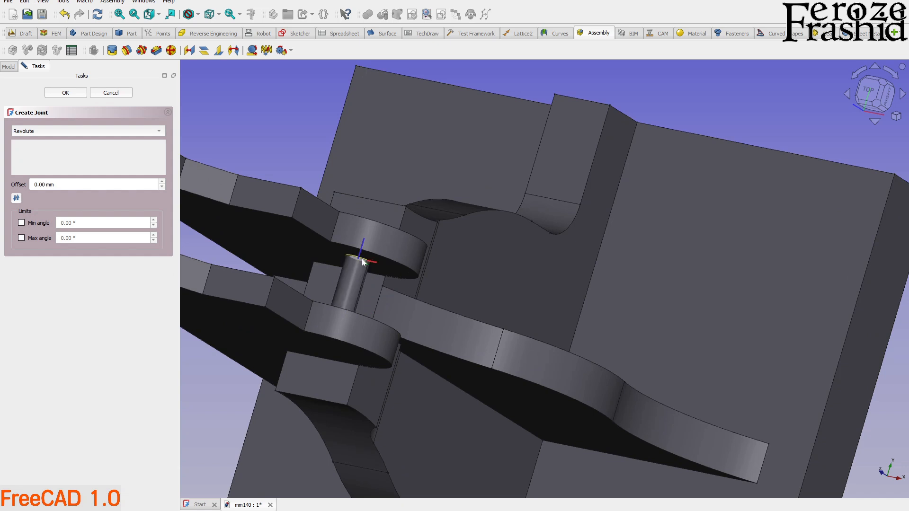
mouse_move(358, 290)
middle_mouse_down()
mouse_move(352, 316)
mouse_move(358, 287)
middle_mouse_up()
left_click(355, 293)
Step: Use the bore of the handle's pivot hub as the second reference of the revolute joint
scroll(353, 296, "down", 5)
scroll(520, 290, "up", 4)
scroll(563, 305, "up", 8)
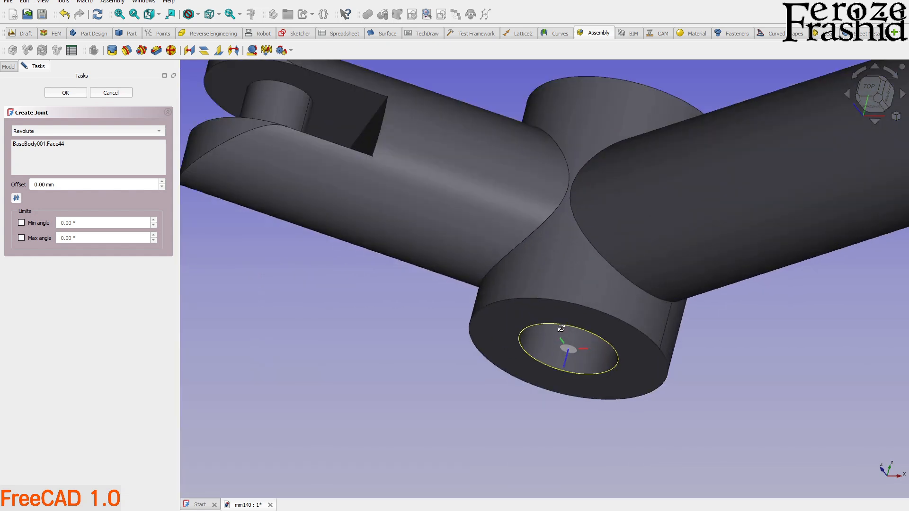
scroll(561, 331, "down", 2)
scroll(564, 367, "up", 6)
middle_click_drag(560, 336, 567, 243)
scroll(580, 301, "down", 5)
left_click(566, 250)
scroll(632, 363, "down", 6)
middle_click_drag(618, 360, 525, 338)
scroll(425, 269, "up", 7)
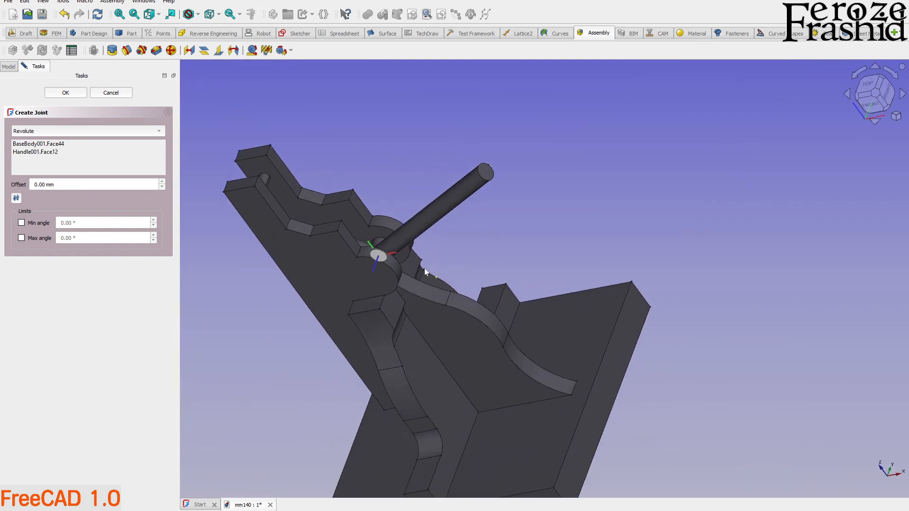
middle_click_drag(367, 258, 391, 304)
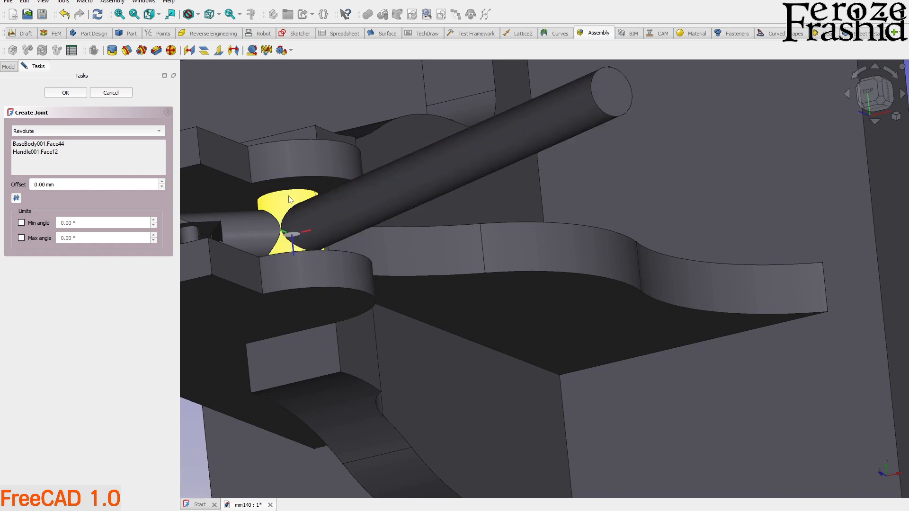
Step: Try a 4 mm offset on the revolute joint, stepping it back to 0 mm
left_click(162, 183)
left_click(162, 183)
left_click(162, 183)
left_click(162, 182)
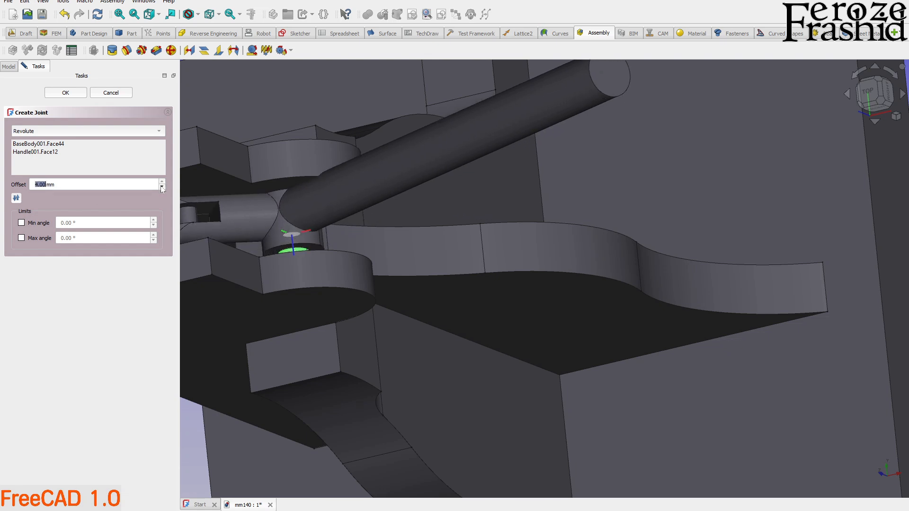
left_click(162, 188)
left_click(162, 188)
left_click(162, 188)
left_click(162, 188)
Step: Accept the revolute joint and swing the handle downward about the base body's pin to test its motion
middle_click_drag(227, 228, 396, 253)
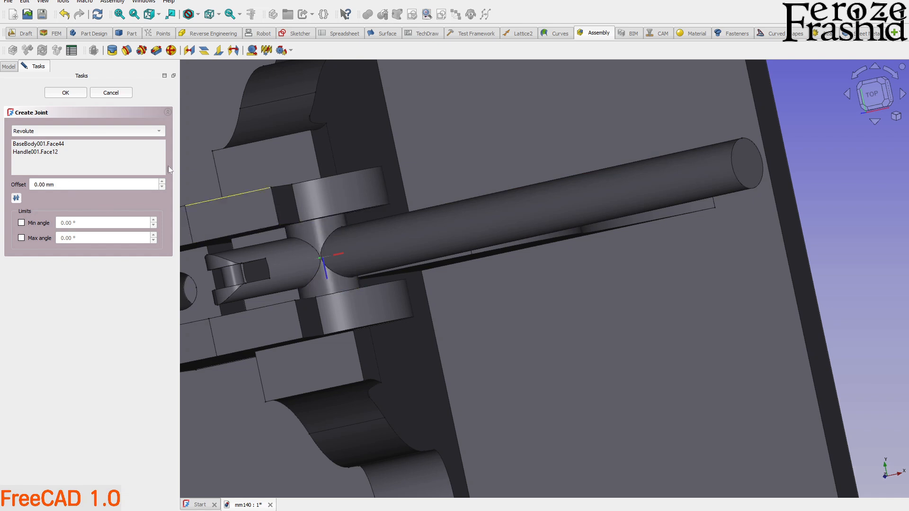
left_click(65, 93)
middle_click_drag(294, 246, 361, 276)
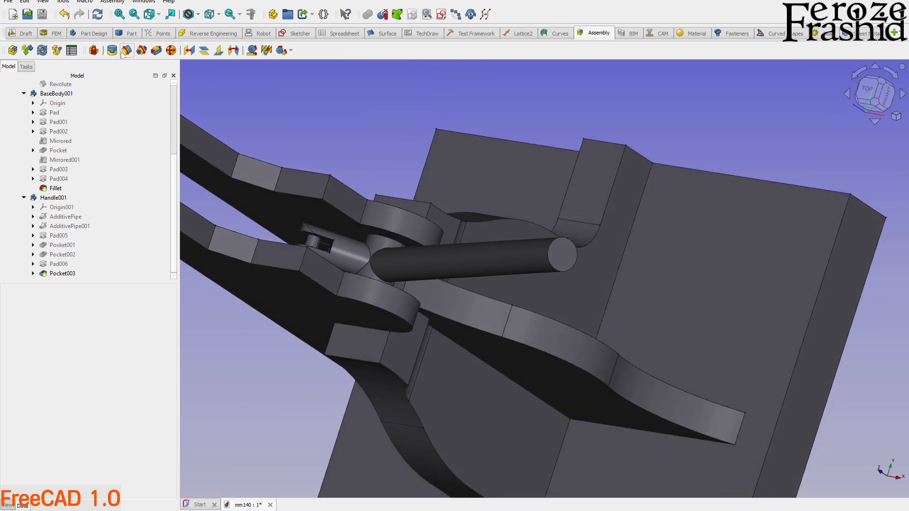
middle_click_drag(309, 191, 326, 151)
left_click_drag(496, 276, 486, 373)
middle_click_drag(421, 363, 449, 303)
scroll(455, 352, "down", 3)
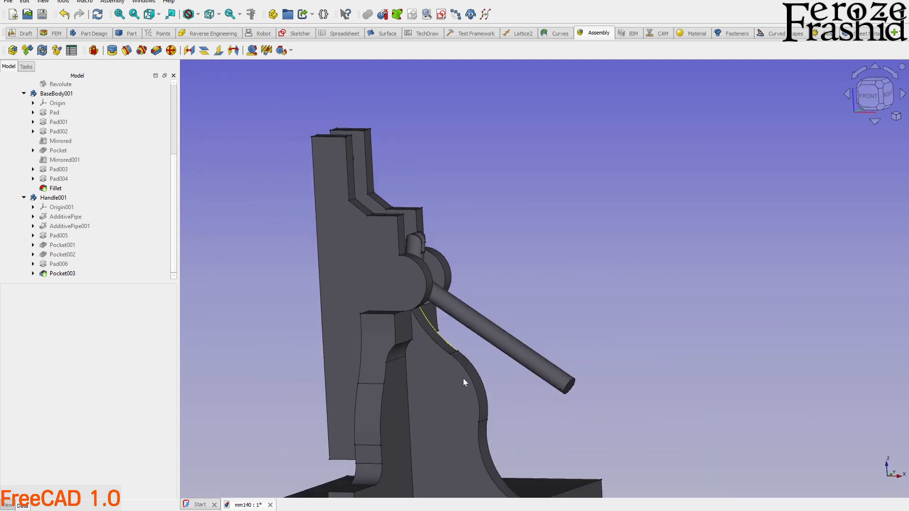
middle_click_drag(455, 351, 512, 375)
left_click_drag(554, 378, 509, 391)
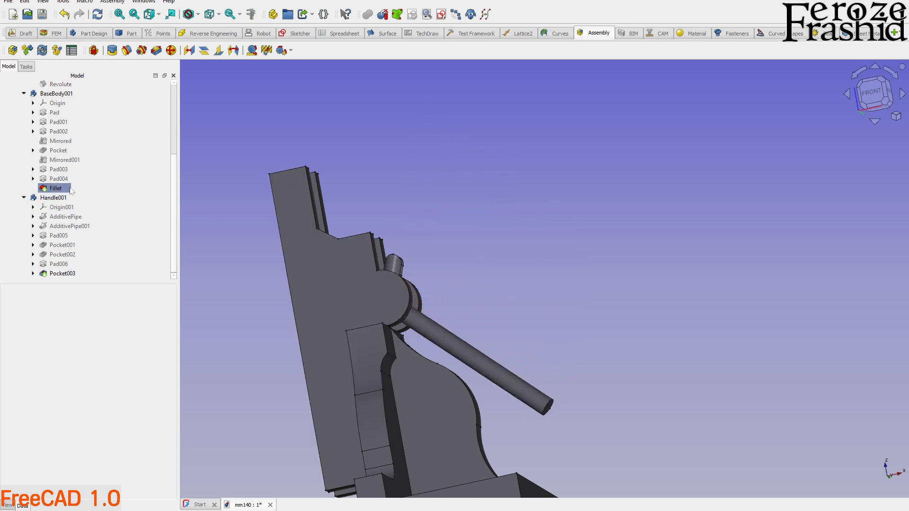
Step: Rename the assembly's Revolute joint to HandleRevolute
scroll(24, 200, "up", 4)
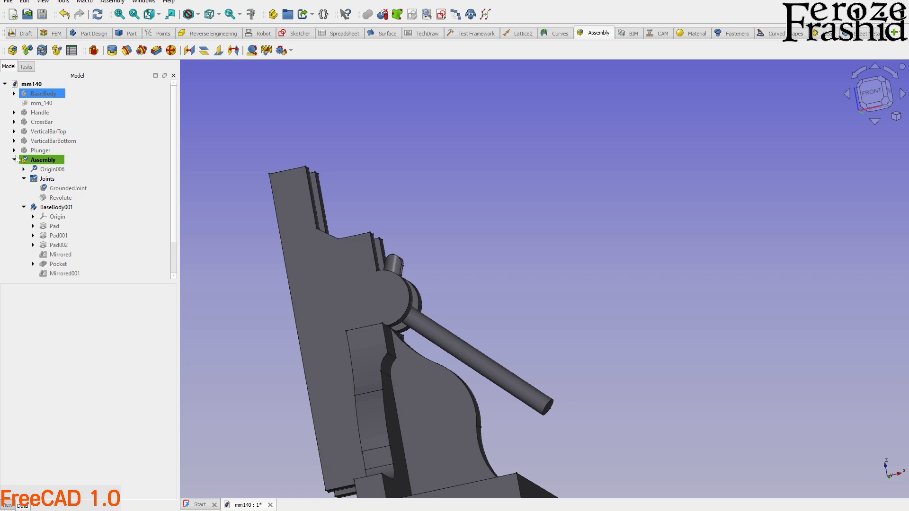
double_click(41, 163)
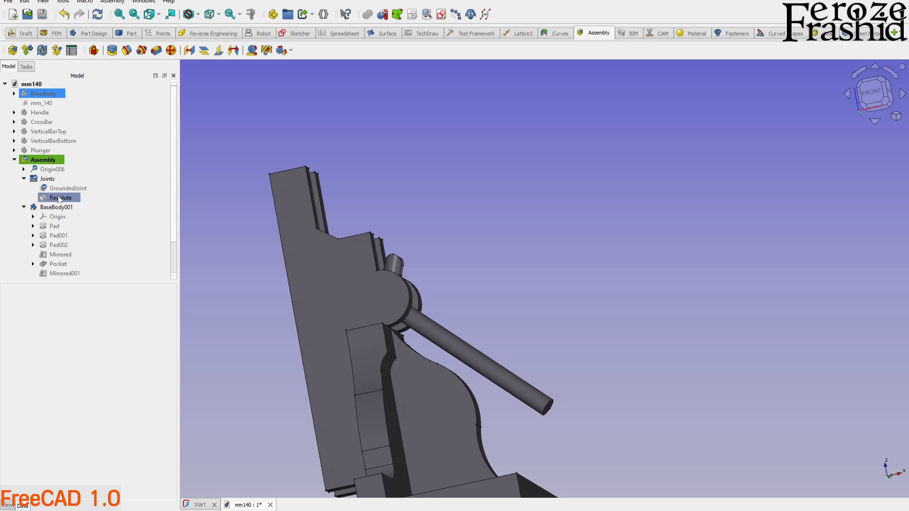
left_click(59, 198)
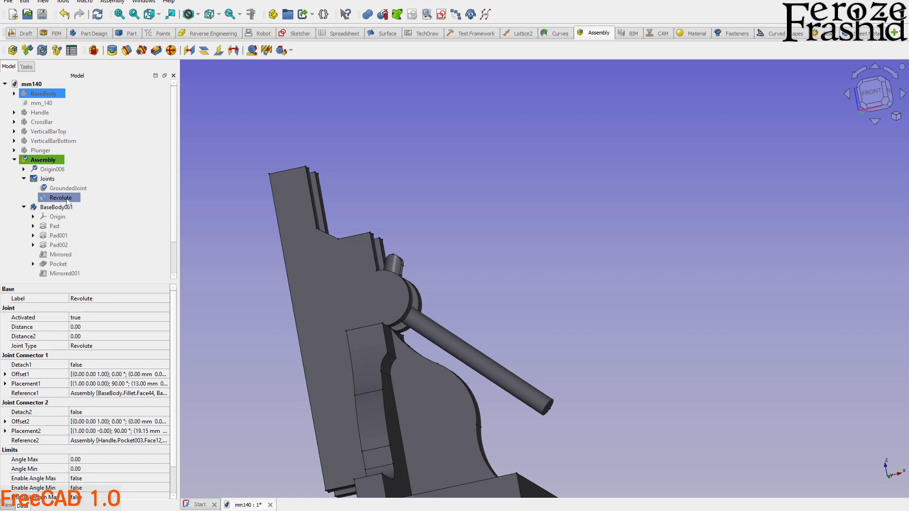
key("F2")
key("Home")
type("Handle")
key("Return")
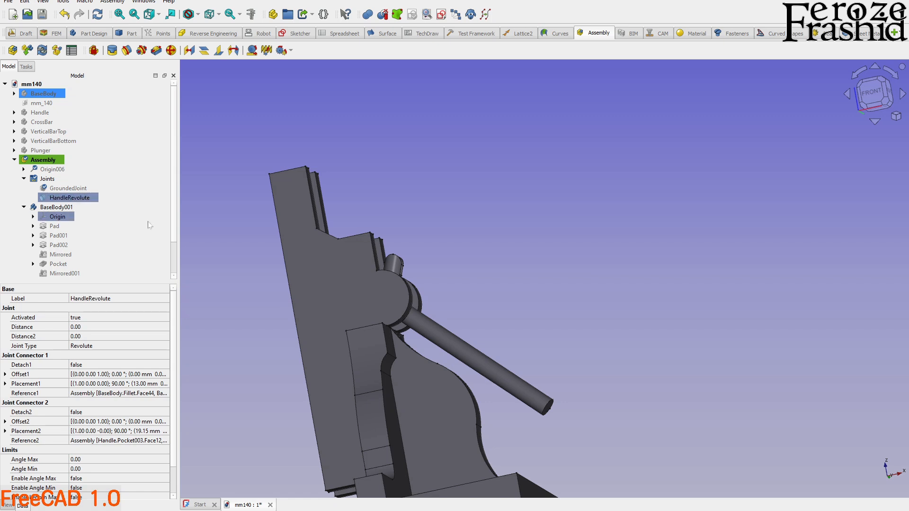
Step: Check the settings and properties of the HandleRevolute joint
left_click(210, 246)
left_click(82, 199)
left_click(222, 249)
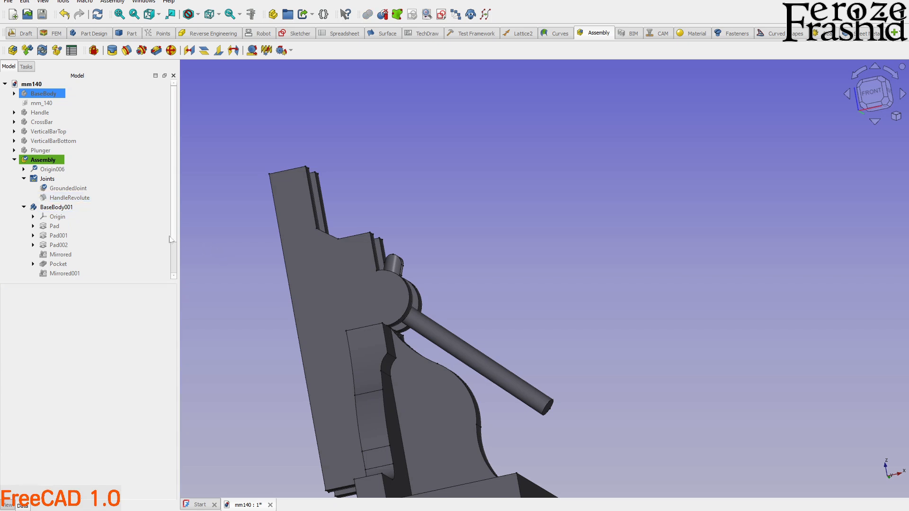
double_click(76, 199)
left_click(110, 92)
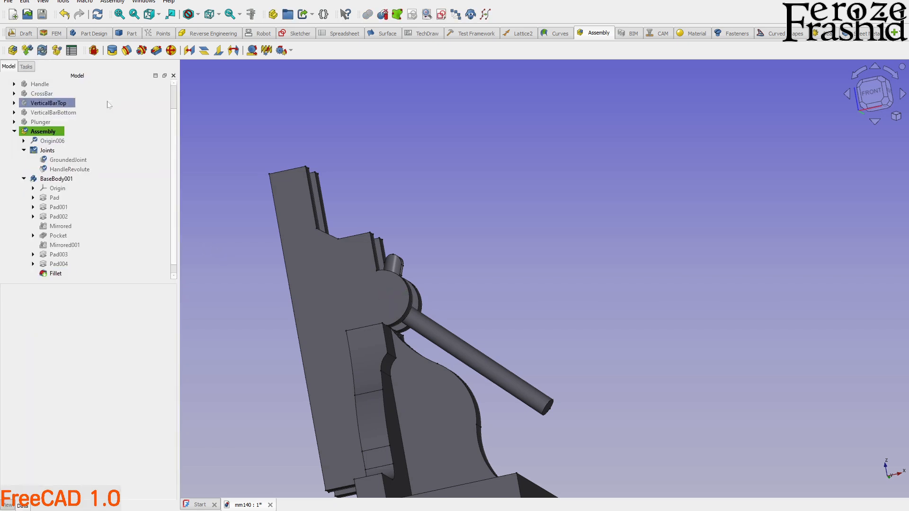
left_click(81, 172)
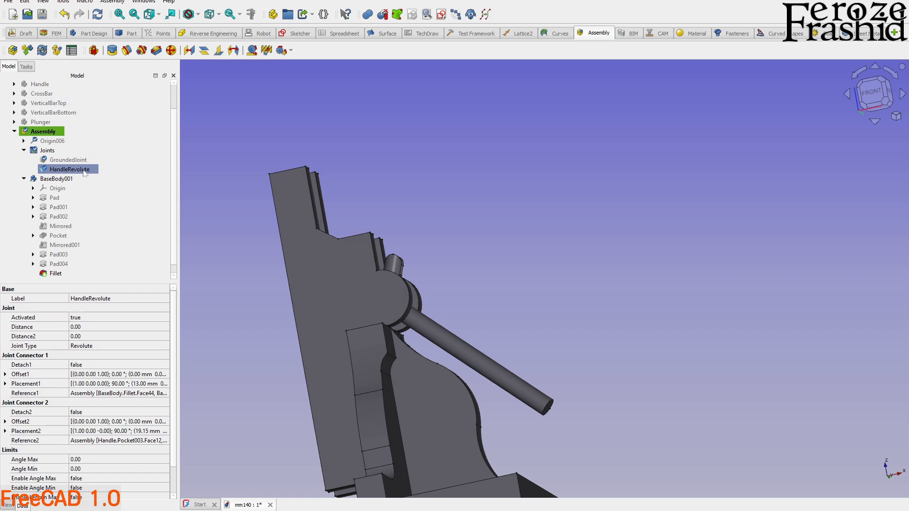
left_click(227, 244)
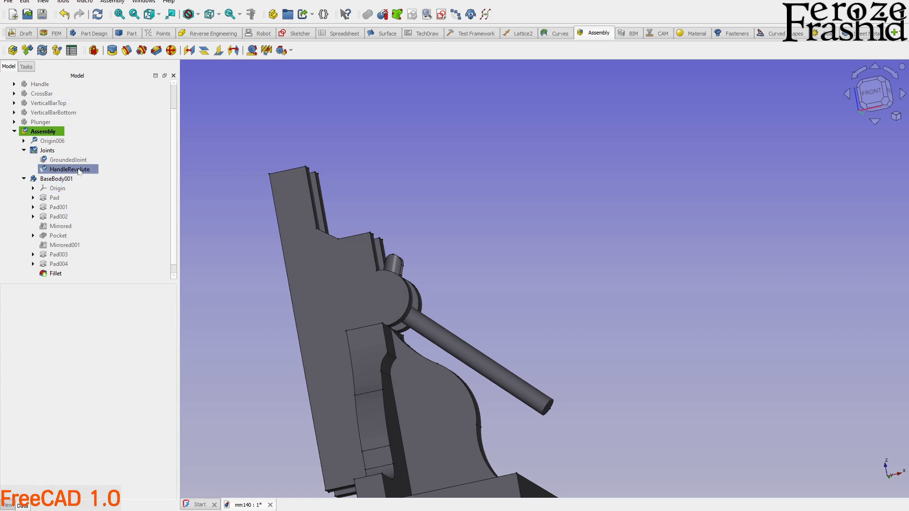
Step: Edit the HandleRevolute joint, swinging the handle to its end positions to enable limits of -70.77° minimum and 42.73° maximum
double_click(79, 170)
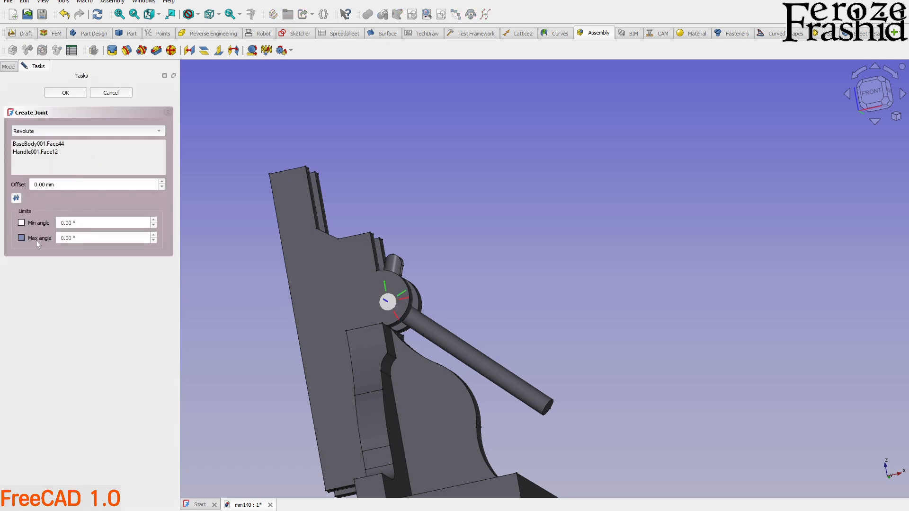
left_click(870, 99)
mouse_move(500, 371)
left_mouse_down()
mouse_move(530, 351)
mouse_move(523, 343)
mouse_move(490, 385)
left_mouse_up()
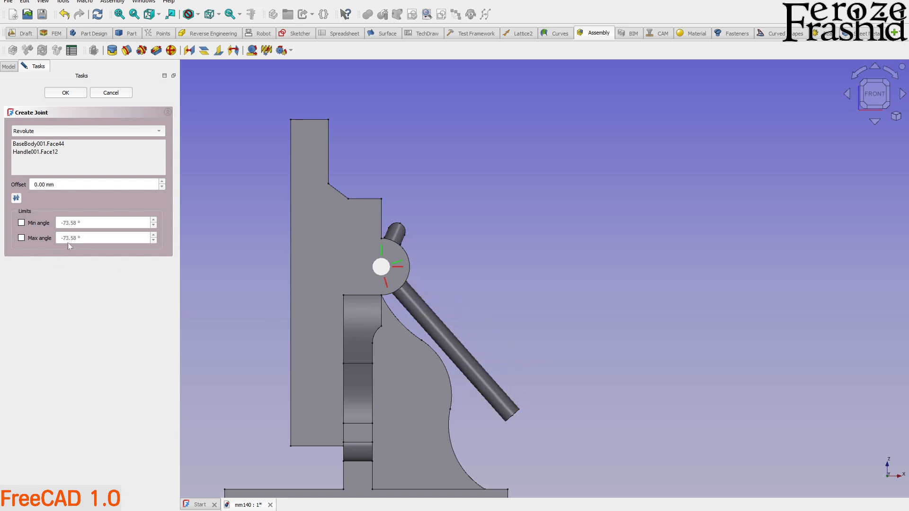
left_click_drag(479, 383, 427, 113)
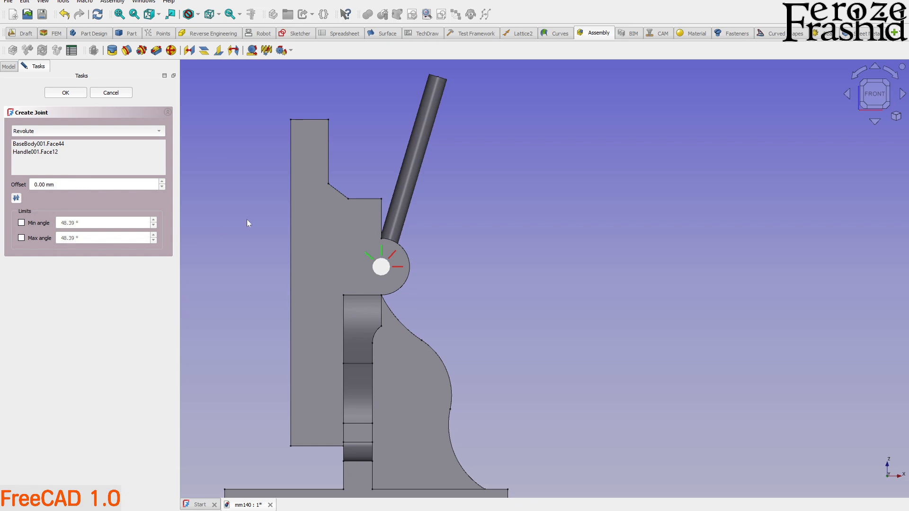
left_click_drag(426, 147, 481, 379)
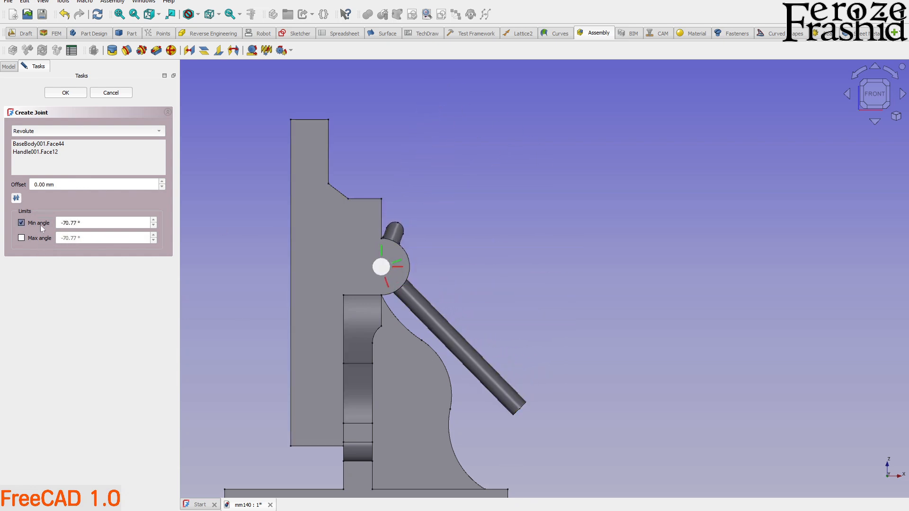
left_click_drag(473, 360, 434, 134)
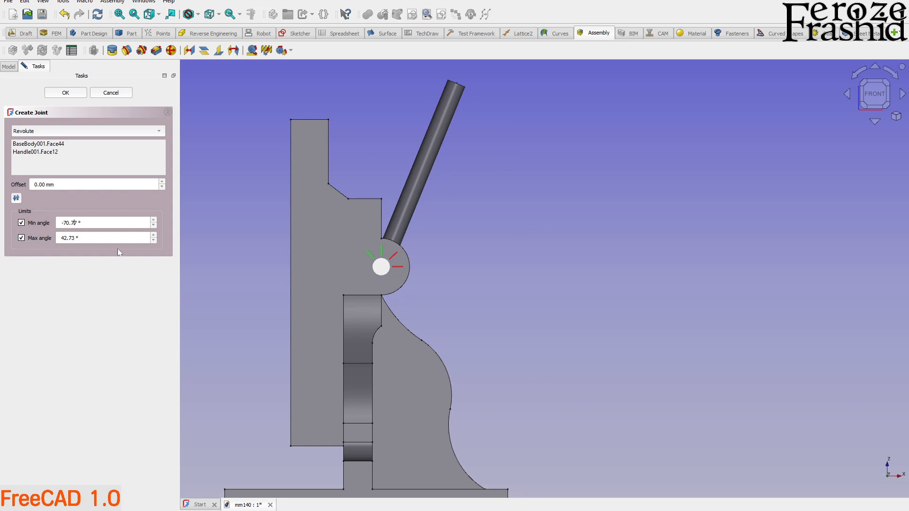
Step: Edit the decimals of the HandleRevolute joint's minimum and maximum angle limits and accept the joint
key("BackSpace")
key("BackSpace")
key("BackSpace")
left_click(76, 238)
left_click(53, 95)
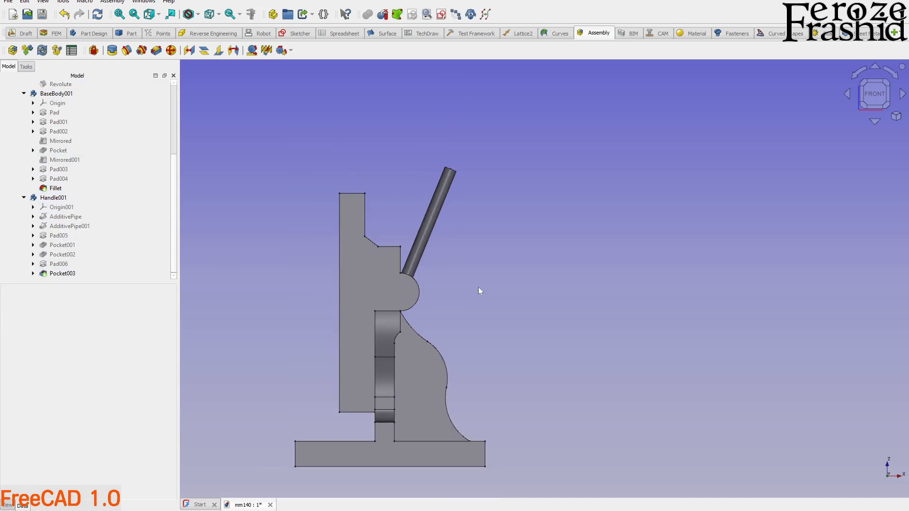
Step: Swing the handle down to test its limited range of motion
mouse_move(440, 208)
left_mouse_down()
mouse_move(464, 226)
mouse_move(497, 370)
mouse_move(507, 344)
mouse_move(430, 201)
mouse_move(570, 312)
mouse_move(469, 432)
mouse_move(416, 224)
mouse_move(507, 292)
mouse_move(470, 428)
mouse_move(403, 230)
mouse_move(499, 384)
left_mouse_up()
middle_click_drag(595, 359, 554, 408)
scroll(470, 318, "up", 2)
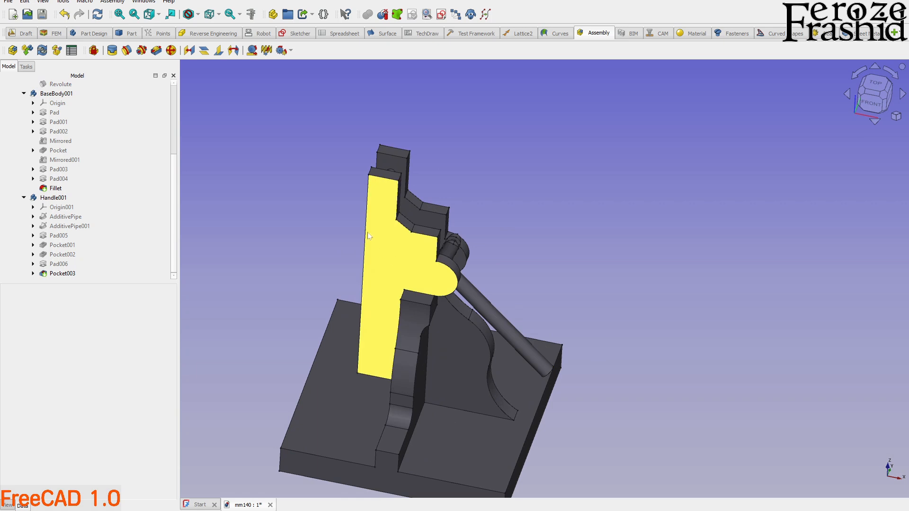
Step: Insert the CrossBar component into the assembly, placing it above the base body's uprights
left_click(27, 50)
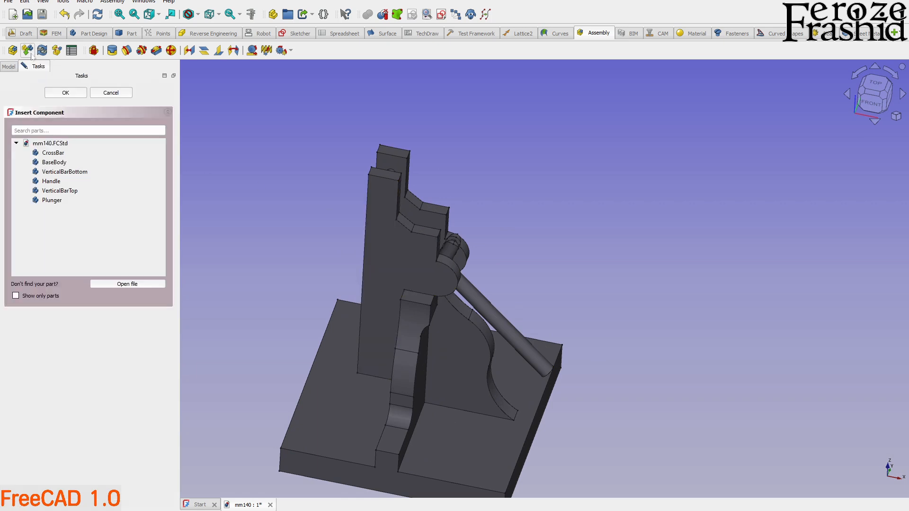
left_click(61, 156)
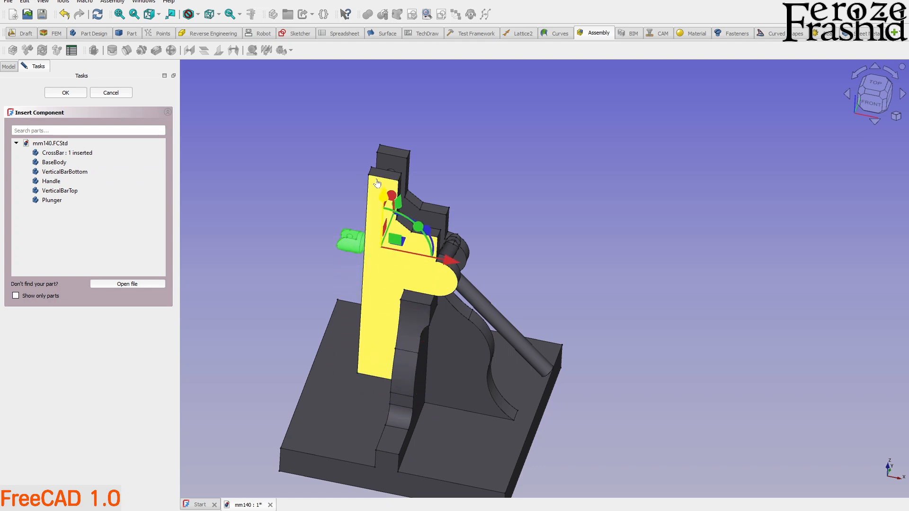
left_click(387, 151)
left_click(66, 93)
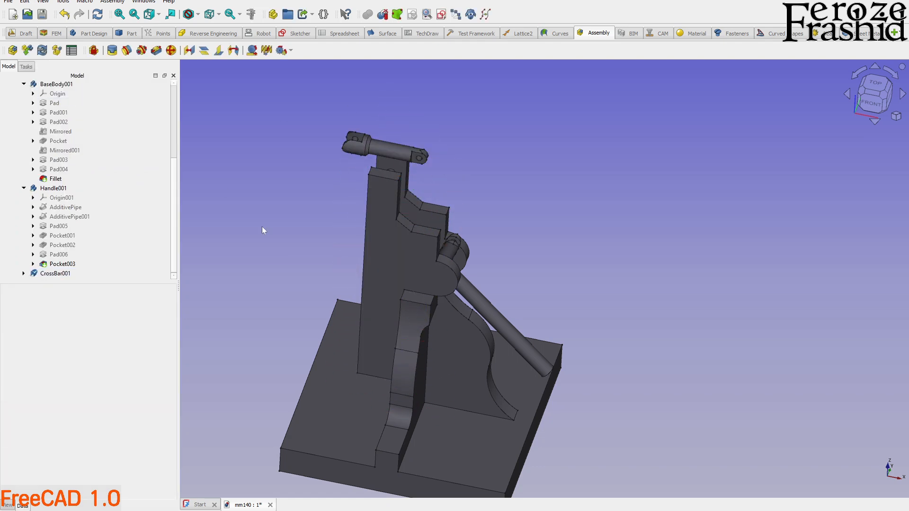
Step: Start a Revolute joint using the small pin face inside the handle's forked end
scroll(427, 207, "up", 4)
middle_click_drag(470, 223, 439, 265)
scroll(514, 297, "up", 1)
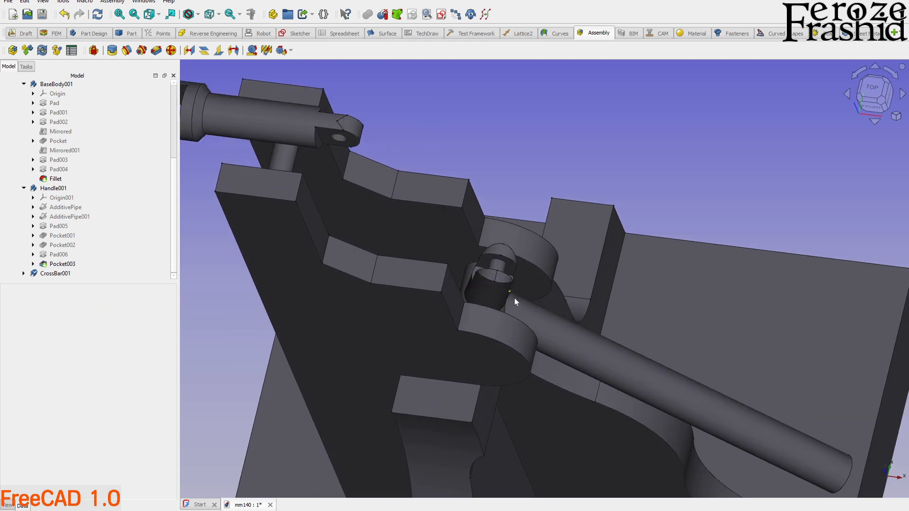
middle_click_drag(517, 300, 487, 306)
scroll(485, 277, "up", 2)
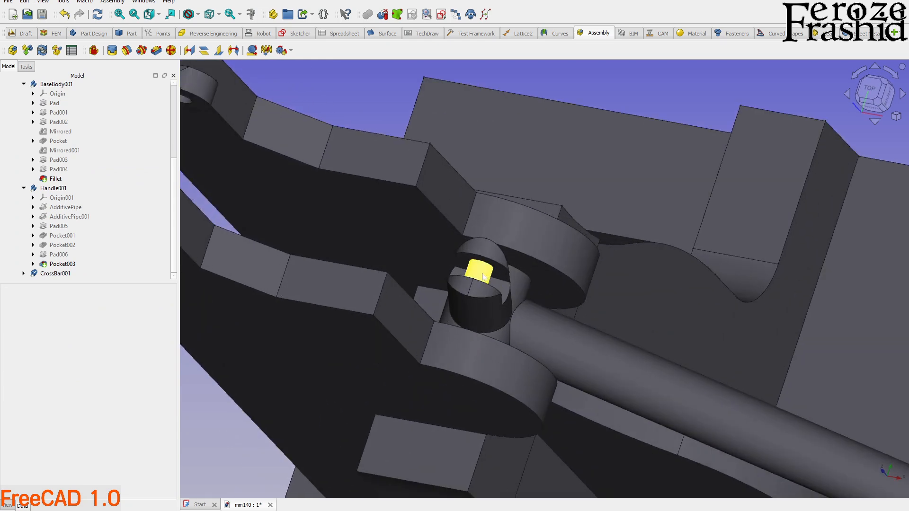
scroll(462, 309, "down", 3)
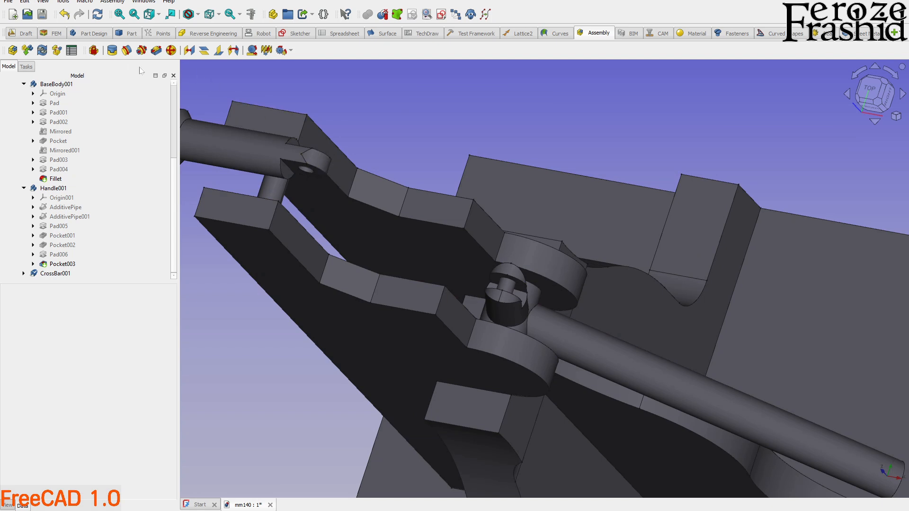
left_click(126, 50)
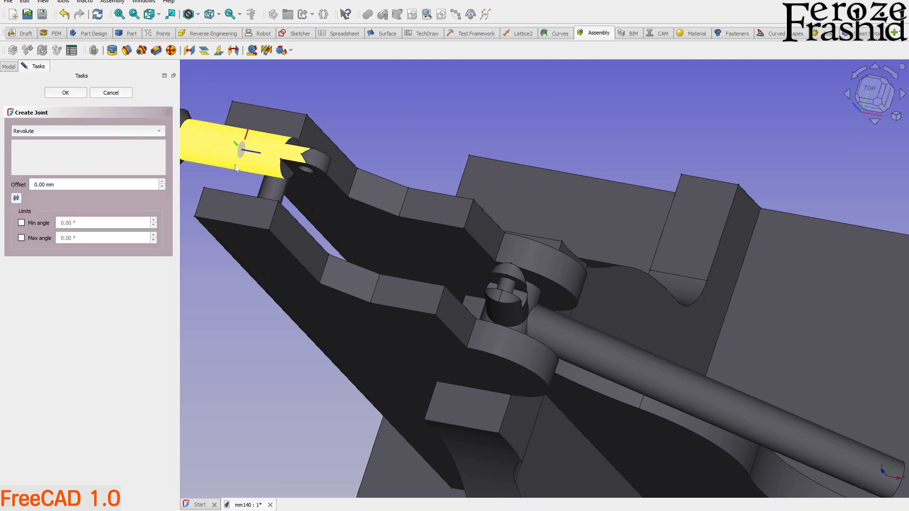
scroll(493, 280, "up", 5)
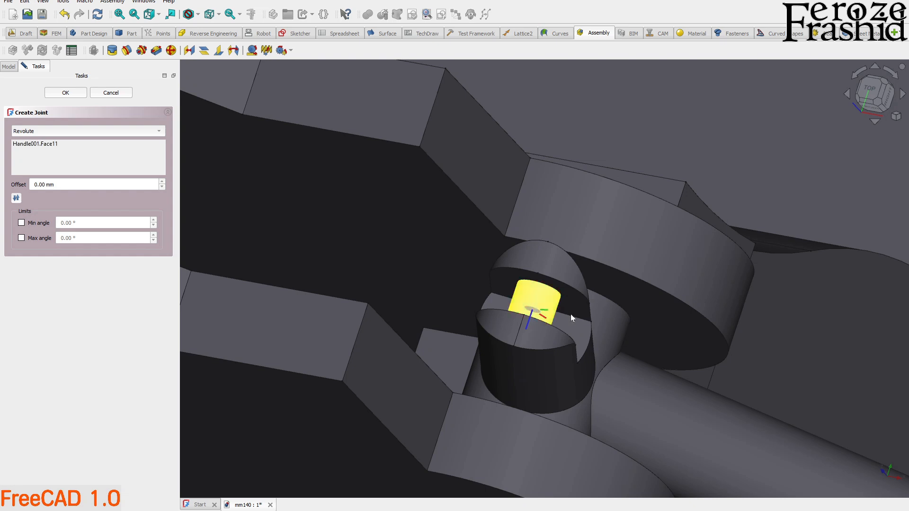
Step: Select the crossbar's end hole as the second reference and accept the Revolute joint
scroll(629, 332, "down", 6)
scroll(467, 247, "up", 7)
middle_click_drag(423, 220, 462, 163)
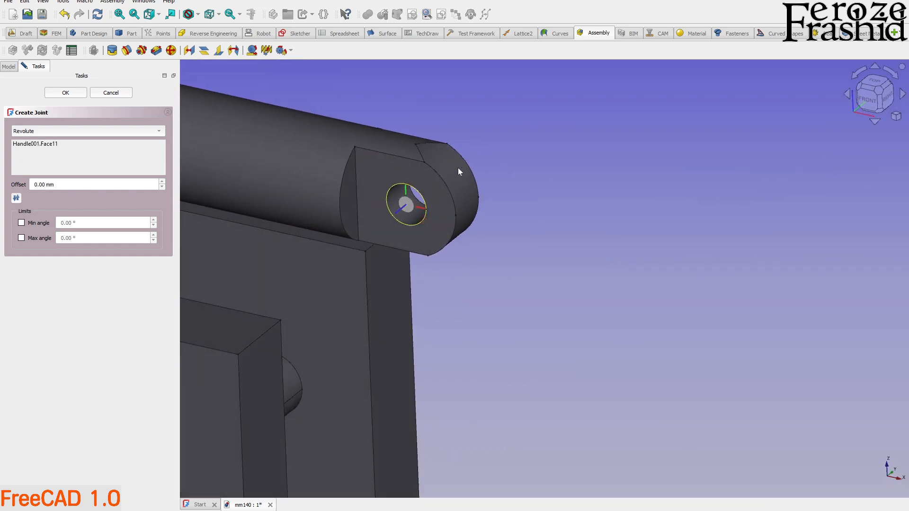
scroll(410, 203, "up", 3)
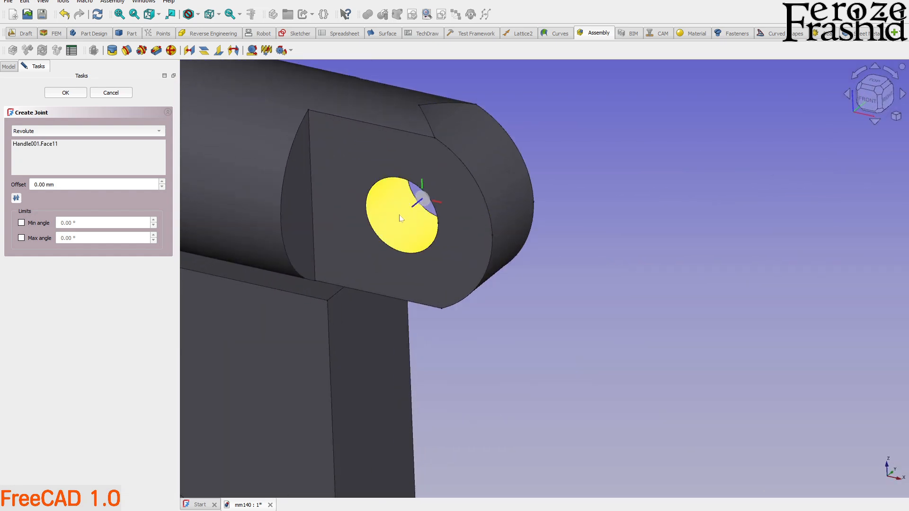
left_click(397, 224)
scroll(429, 223, "down", 8)
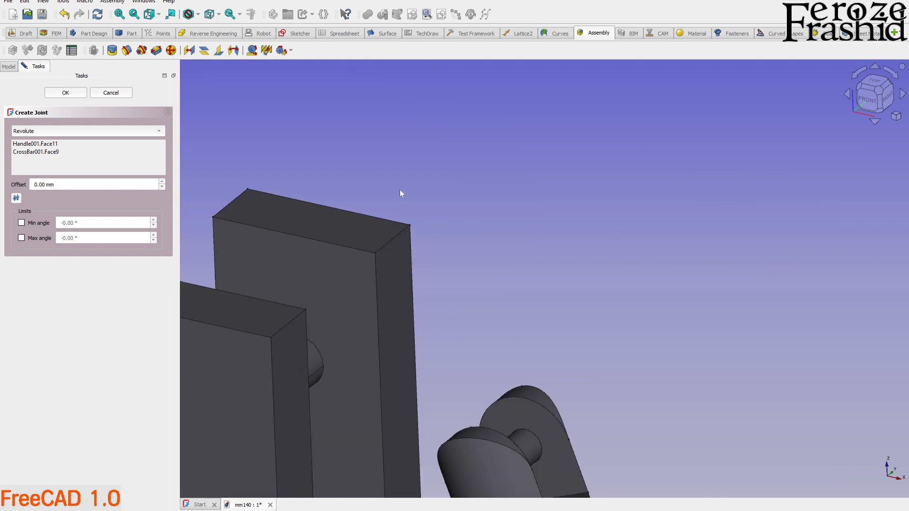
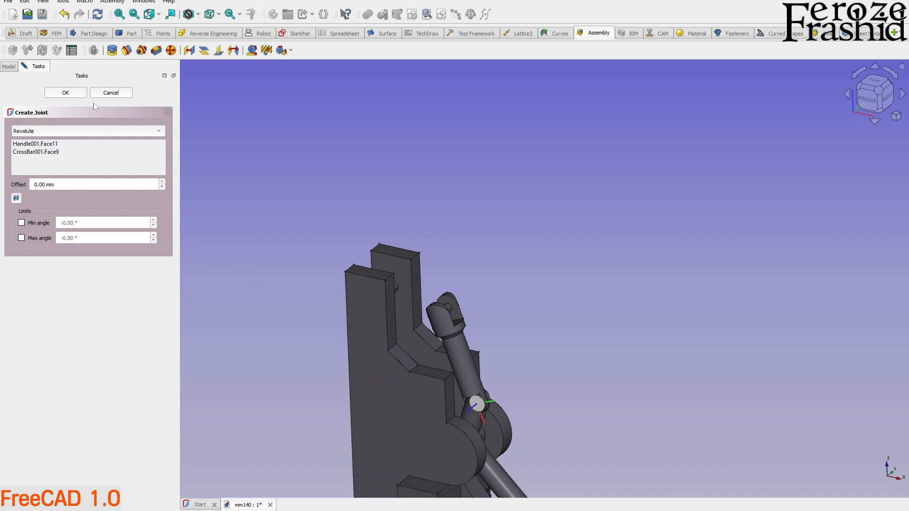
left_click(78, 94)
Step: Swing the crossbar and the handle to test their linked motion, viewing the assembly from the front
middle_click_drag(487, 308, 649, 334)
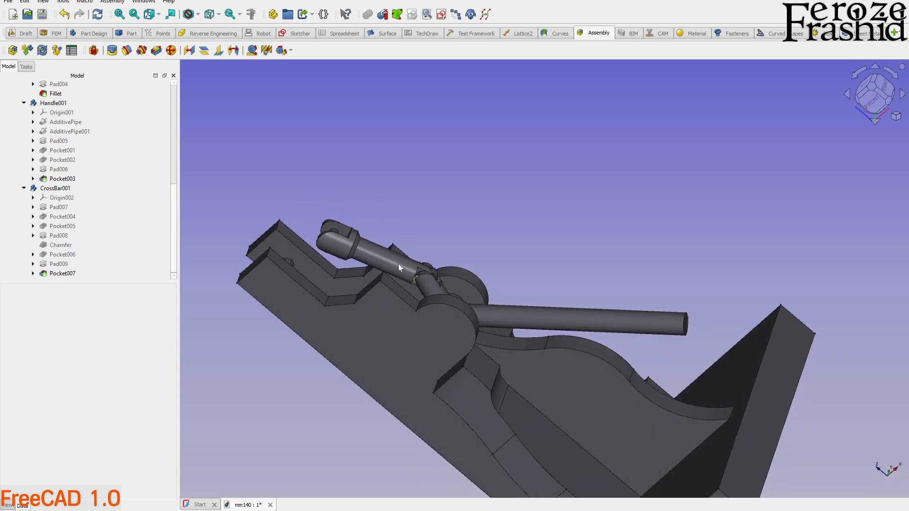
left_click_drag(349, 266, 324, 322)
left_click_drag(669, 339, 627, 281)
middle_click_drag(337, 362, 444, 409)
left_click(884, 99)
scroll(461, 339, "up", 2)
scroll(599, 408, "down", 2)
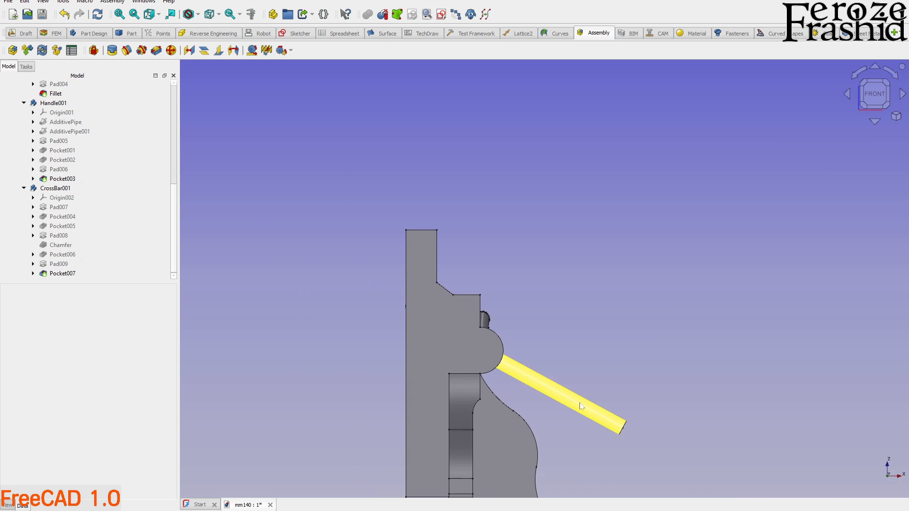
Step: Section the assembly with a Y clipping plane at offset 0.00 to expose the linkage between the uprights
left_click(42, 2)
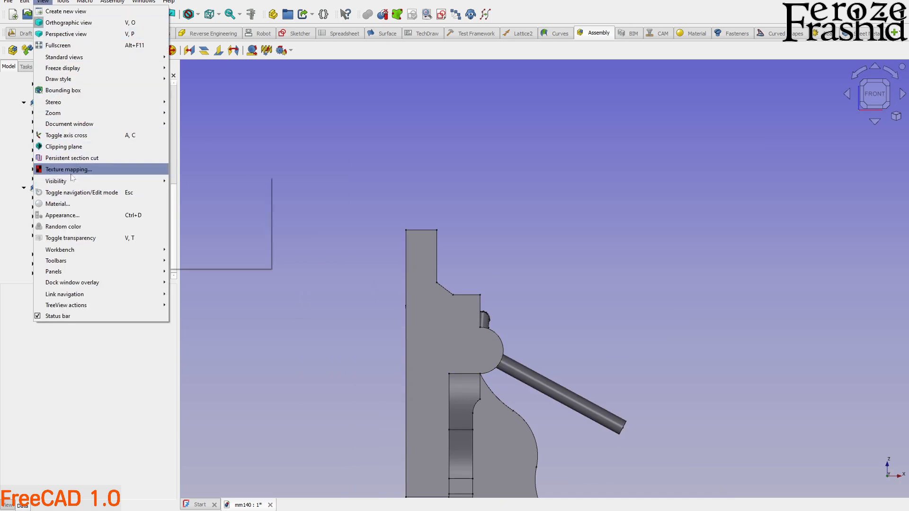
left_click(83, 148)
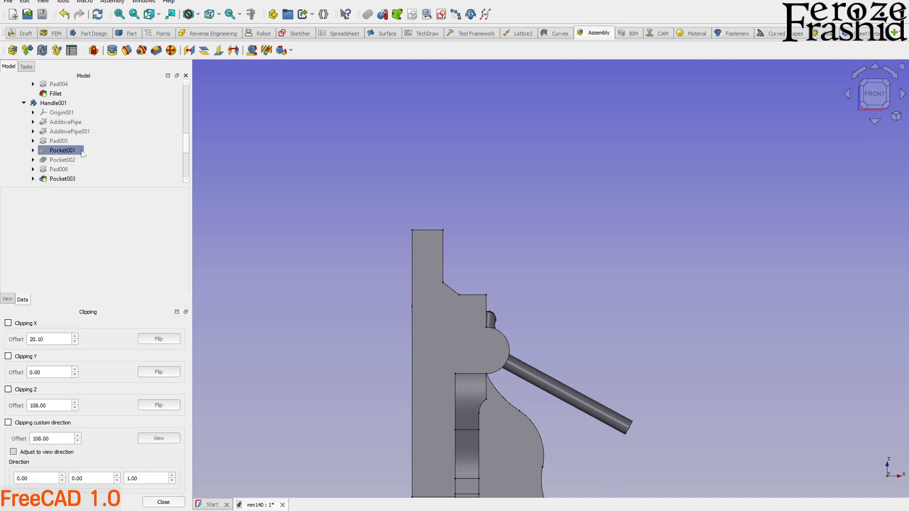
left_click(25, 358)
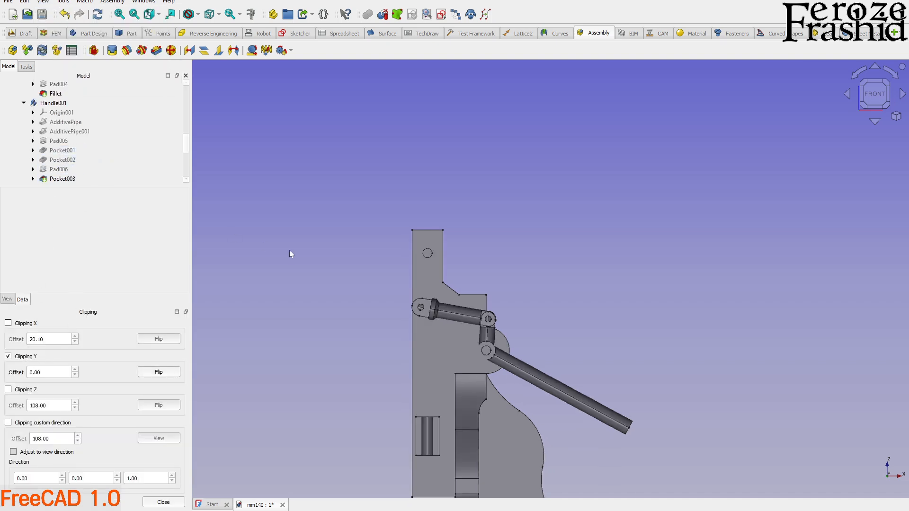
scroll(327, 324, "down", 3)
scroll(348, 314, "up", 4)
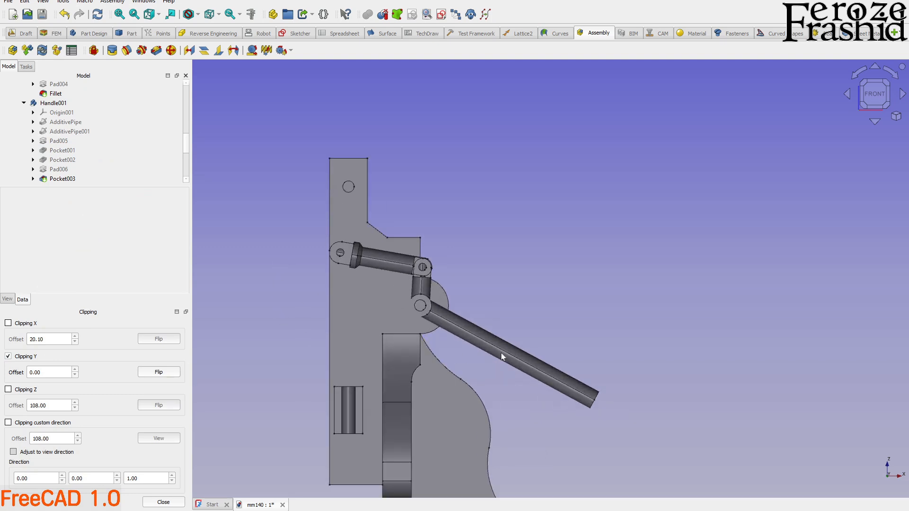
Step: Swing the handle through several positions and level the crossbar to check the linkage in section
left_click_drag(583, 345, 561, 372)
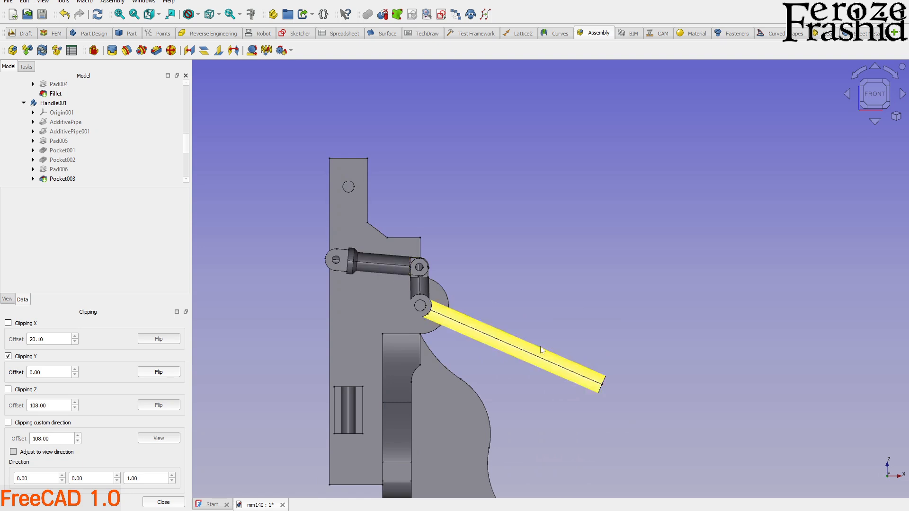
left_click_drag(582, 373, 562, 403)
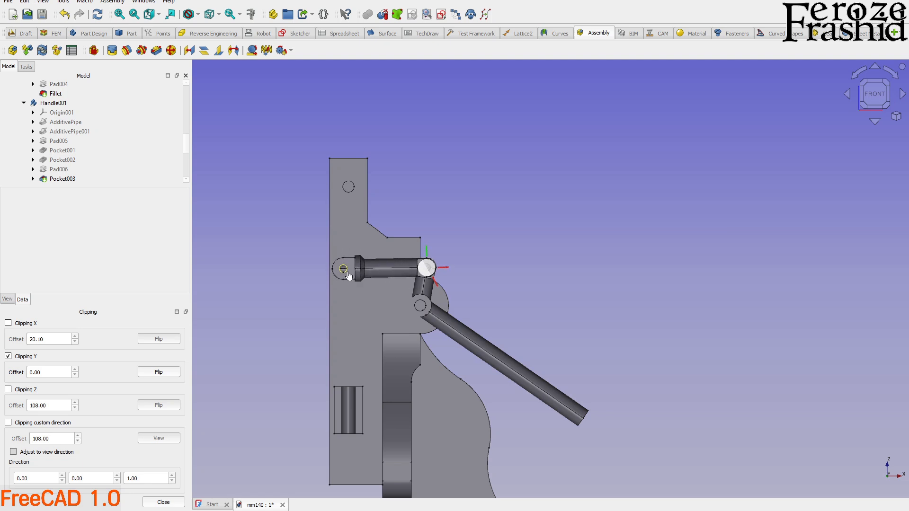
left_click_drag(559, 402, 543, 432)
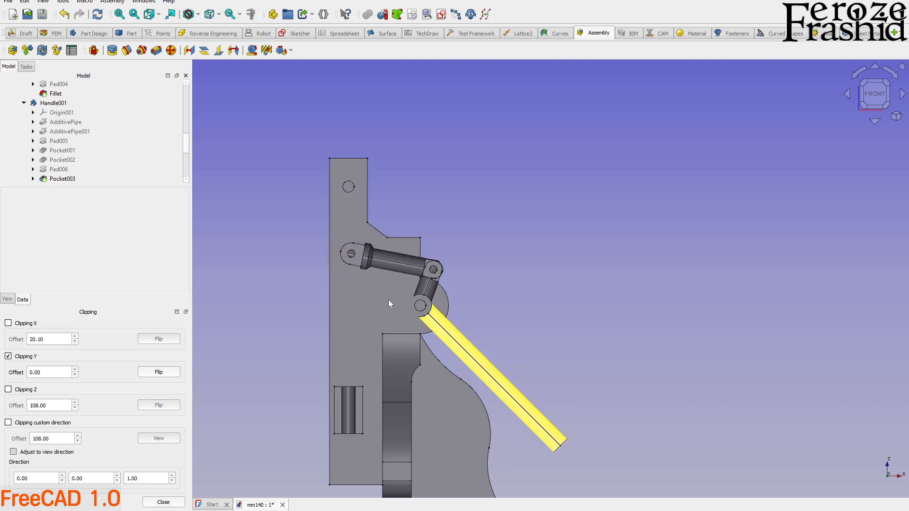
left_click_drag(357, 256, 353, 285)
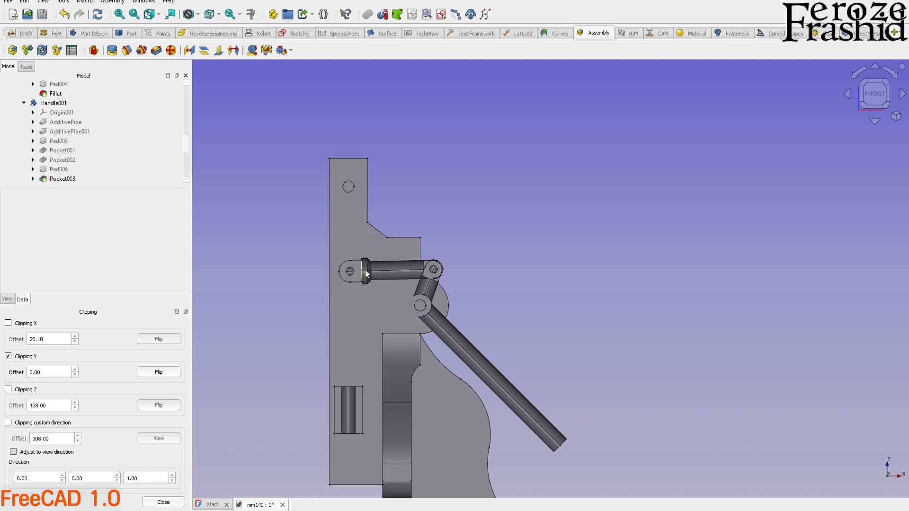
Step: Inspect the sectioned joint between the crossbar and the handle's fork for interference, then close the clipping tool
scroll(413, 279, "up", 10)
middle_click_drag(413, 279, 469, 308)
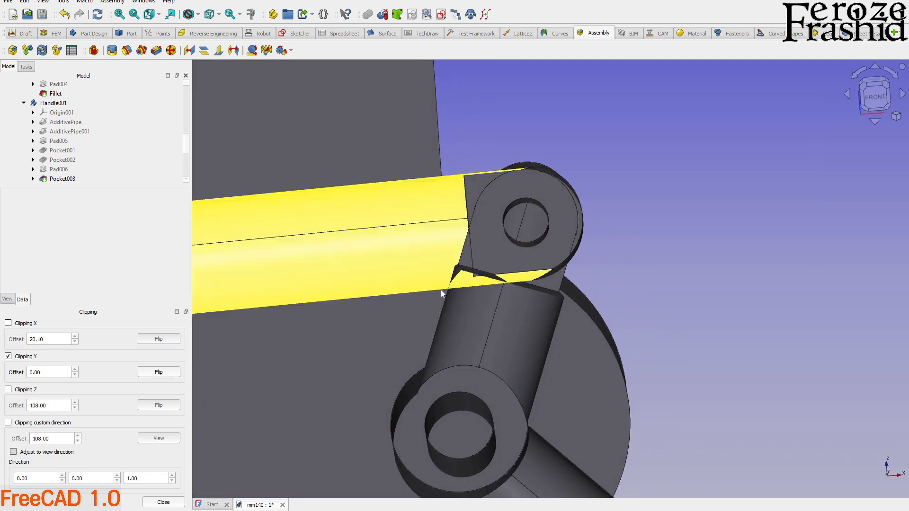
middle_click_drag(480, 274, 507, 422)
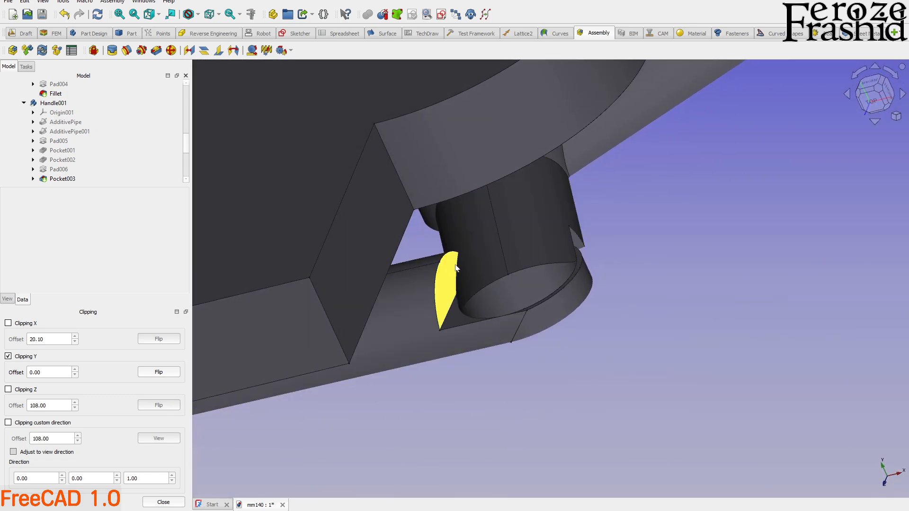
scroll(471, 254, "down", 2)
scroll(464, 272, "up", 2)
middle_click_drag(465, 272, 480, 149)
scroll(458, 329, "down", 5)
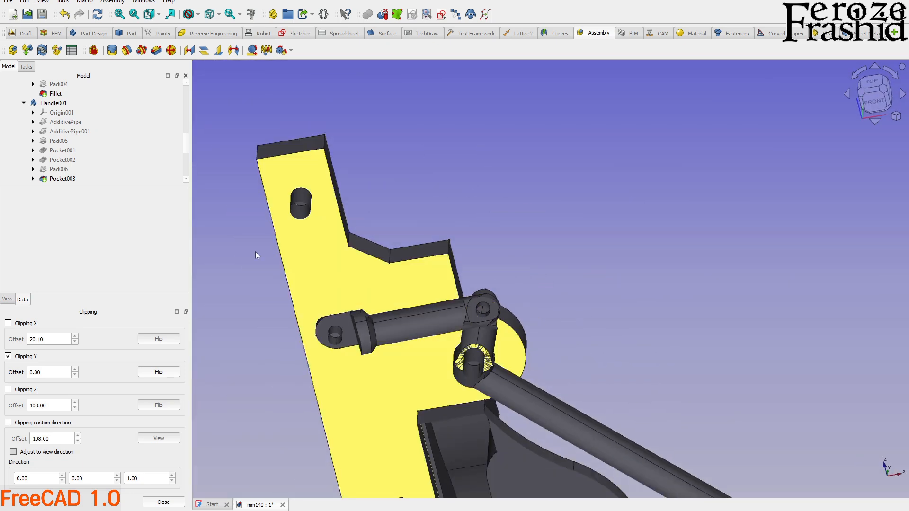
left_click(158, 503)
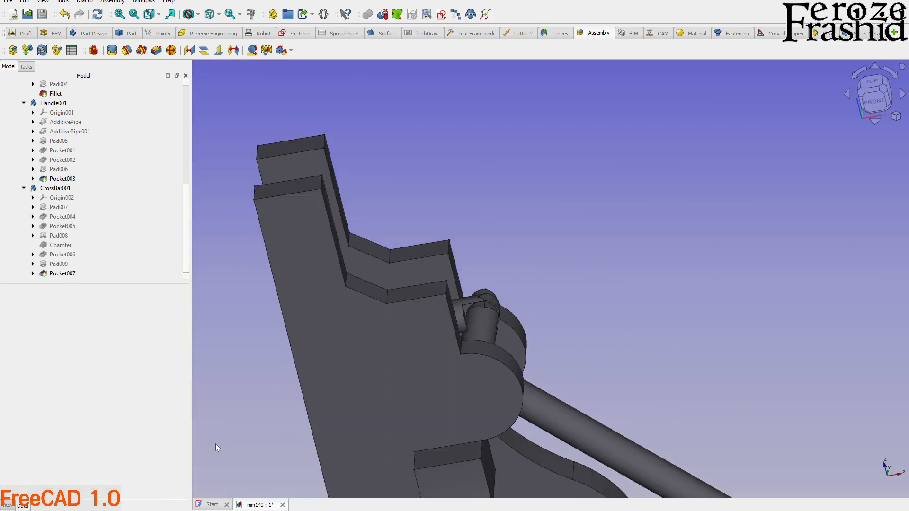
Step: Examine the crossbar, its forked end and the pins between the uprights from several angles
middle_click_drag(508, 316, 730, 269)
middle_click_drag(540, 260, 551, 231)
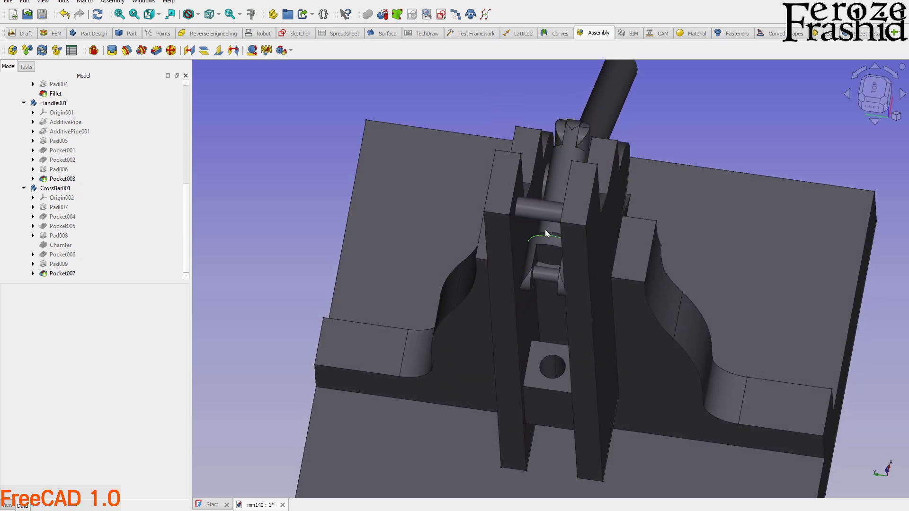
left_click(544, 229)
scroll(548, 326, "down", 2)
middle_click_drag(558, 282, 555, 308)
scroll(547, 231, "up", 3)
scroll(545, 230, "up", 3)
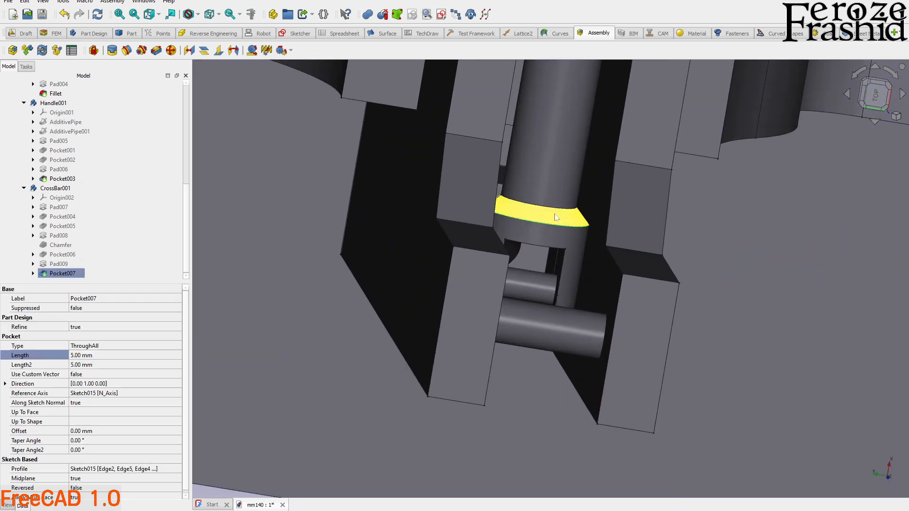
middle_click_drag(545, 250, 580, 134)
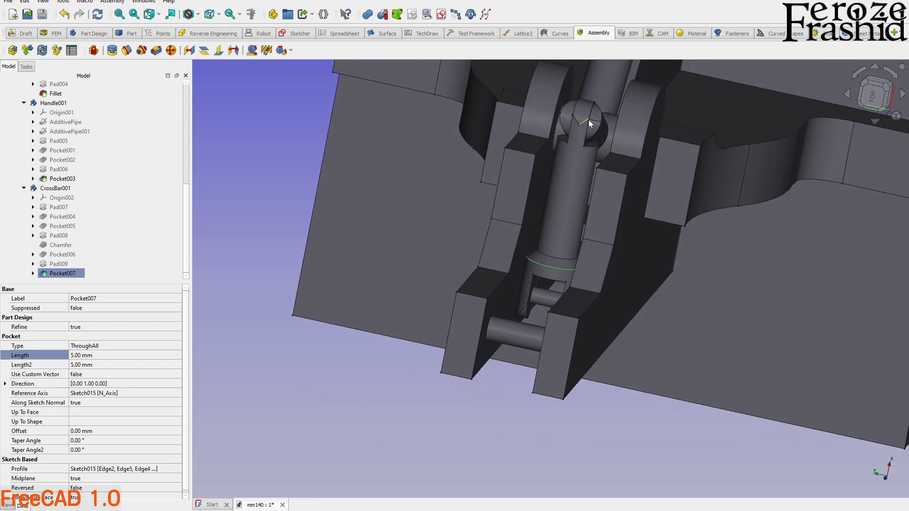
scroll(540, 282, "up", 3)
middle_click_drag(548, 287, 579, 171)
scroll(544, 308, "down", 3)
middle_click_drag(545, 368, 490, 382)
scroll(487, 374, "down", 3)
left_click(357, 288)
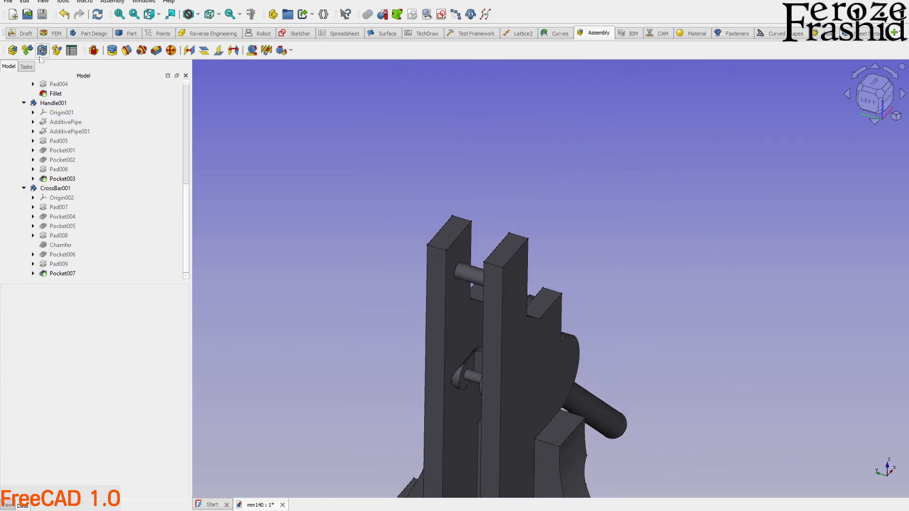
Step: Insert the VerticalBarTop component into the assembly and move it clear of the uprights
left_click(27, 50)
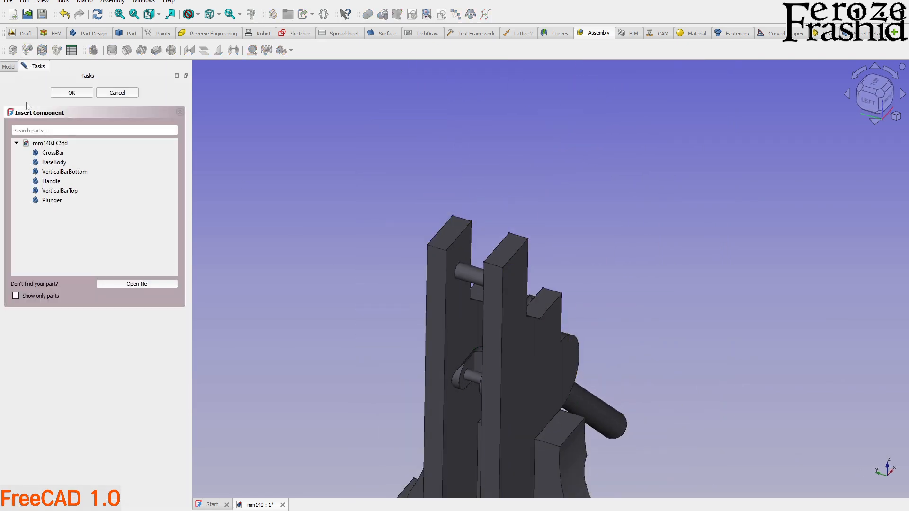
left_click(59, 191)
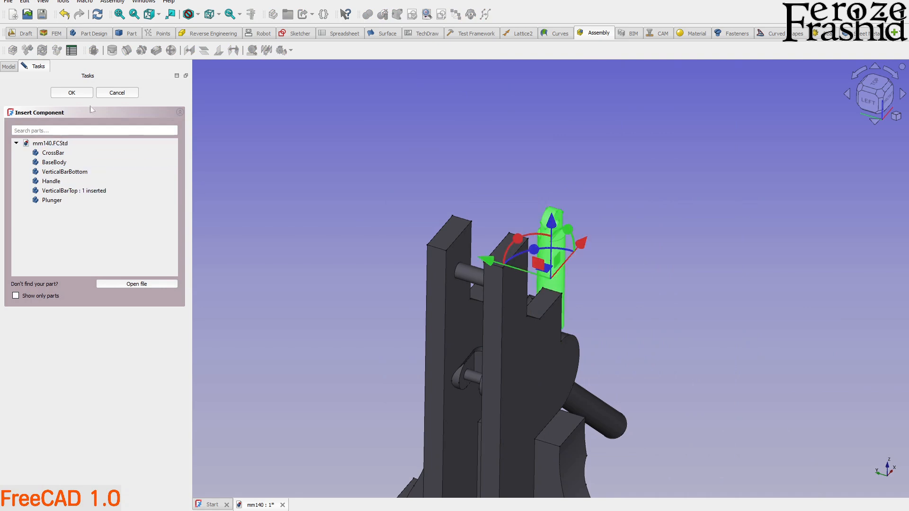
left_click(71, 93)
left_click_drag(563, 266, 394, 324)
Step: Create a revolute joint with 0.00 mm offset between the base body's upper pin and the hole in the top vertical bar
scroll(457, 315, "up", 3)
middle_click_drag(458, 314, 497, 255)
left_click(506, 242)
scroll(291, 325, "up", 5)
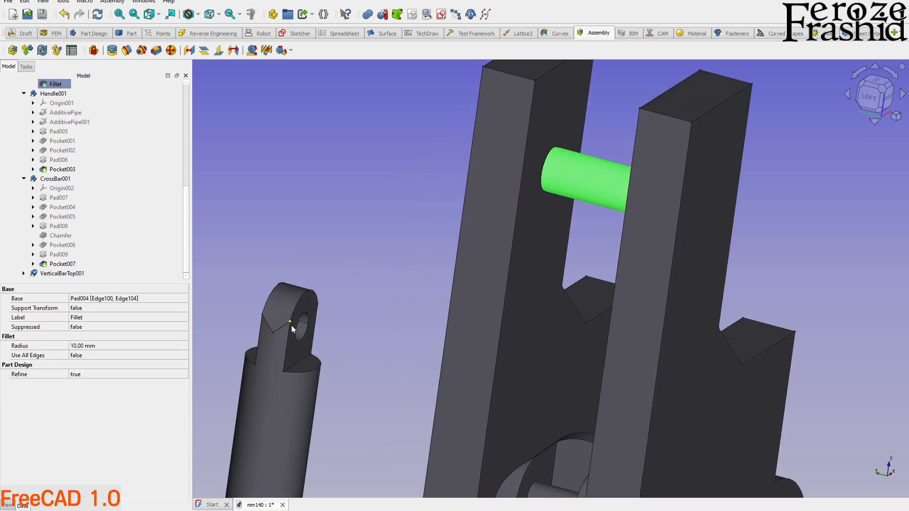
middle_click_drag(294, 326, 279, 323)
left_click(306, 152)
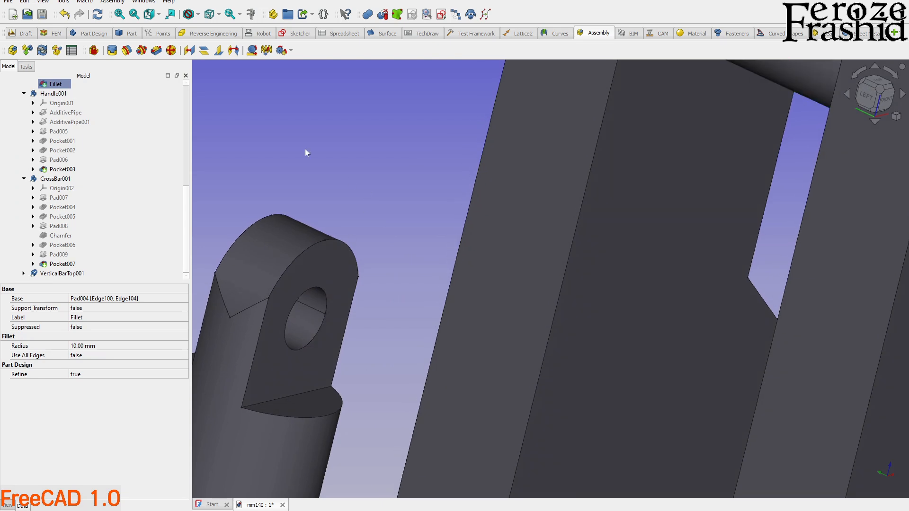
left_click(123, 52)
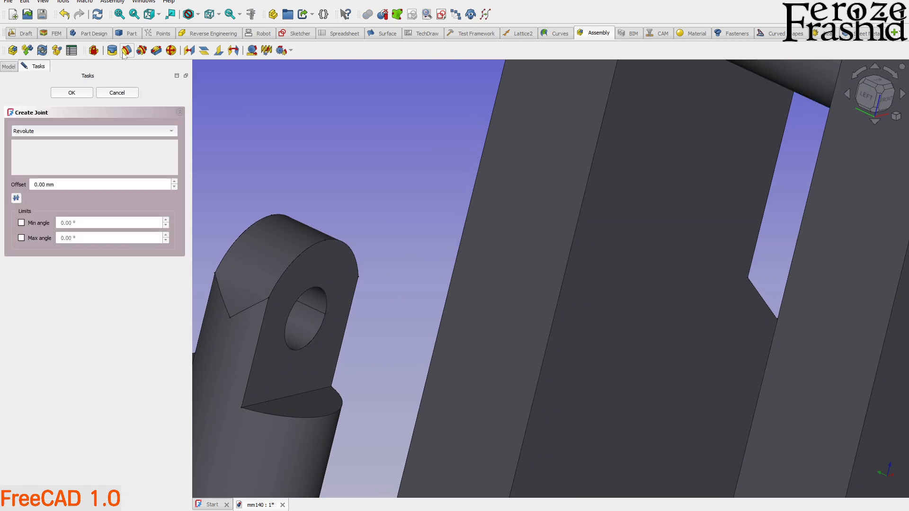
scroll(266, 298, "down", 5)
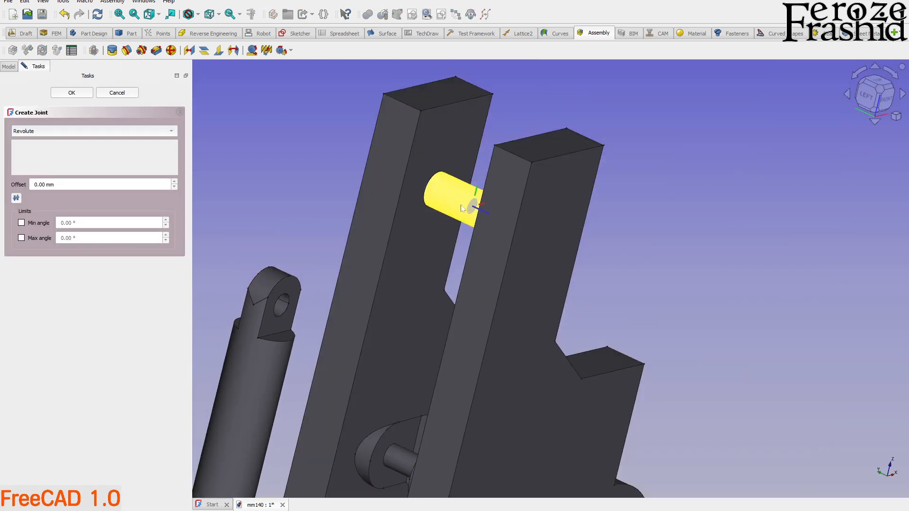
scroll(272, 303, "up", 5)
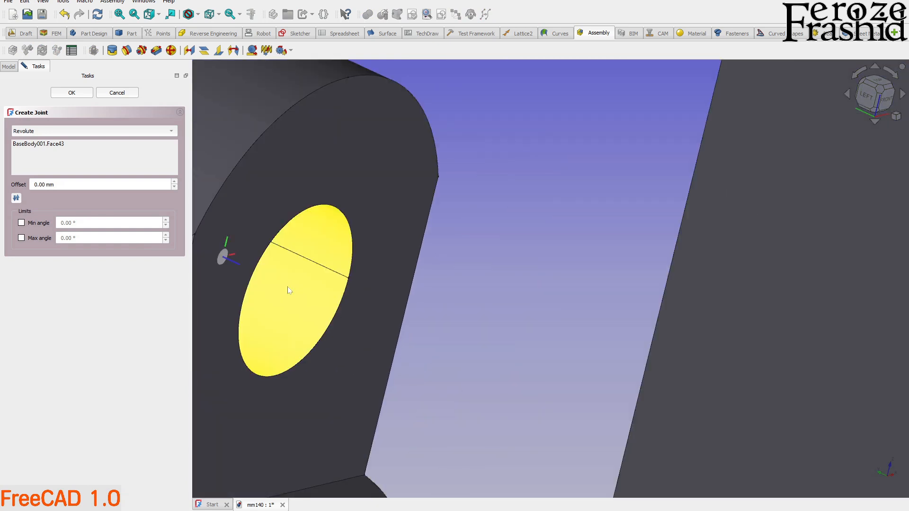
left_click(288, 286)
scroll(303, 293, "down", 5)
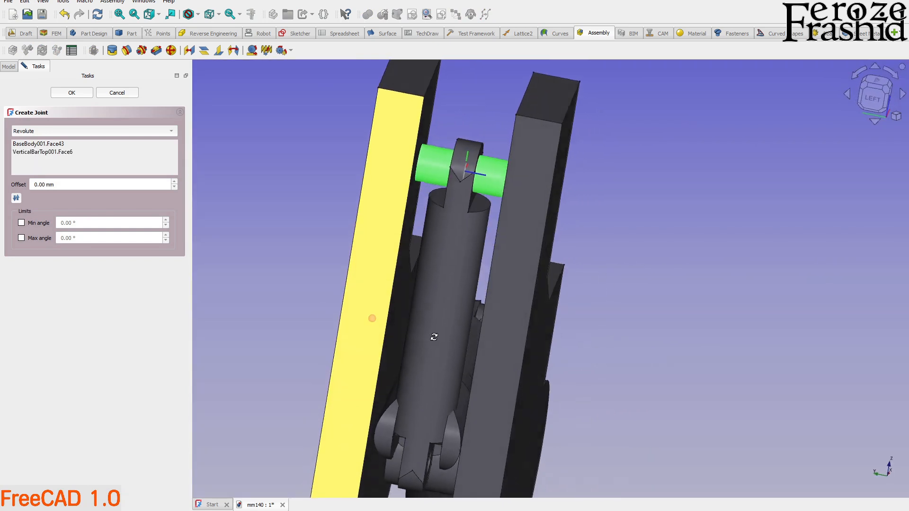
left_click(78, 96)
Step: Swing the top vertical bar around the upper pin to test its joint, and check its clearance between the uprights
scroll(433, 161, "up", 3)
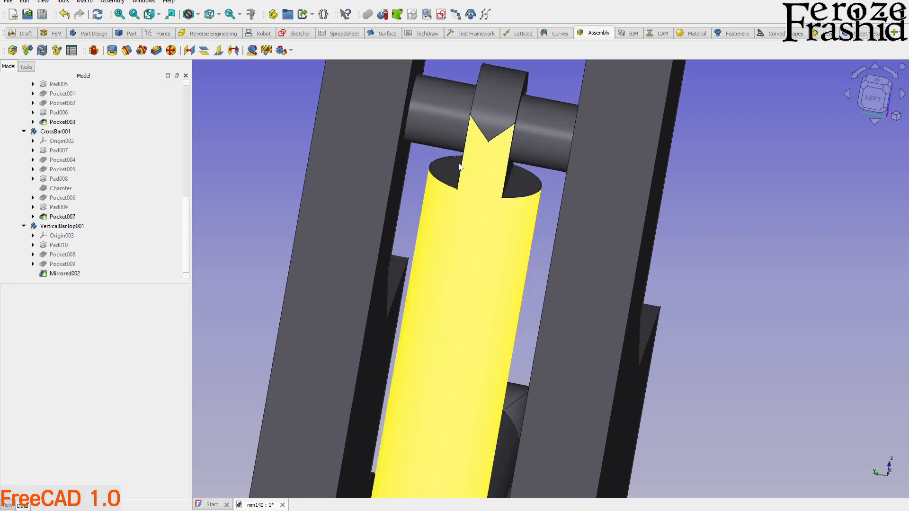
middle_click_drag(507, 221, 523, 204)
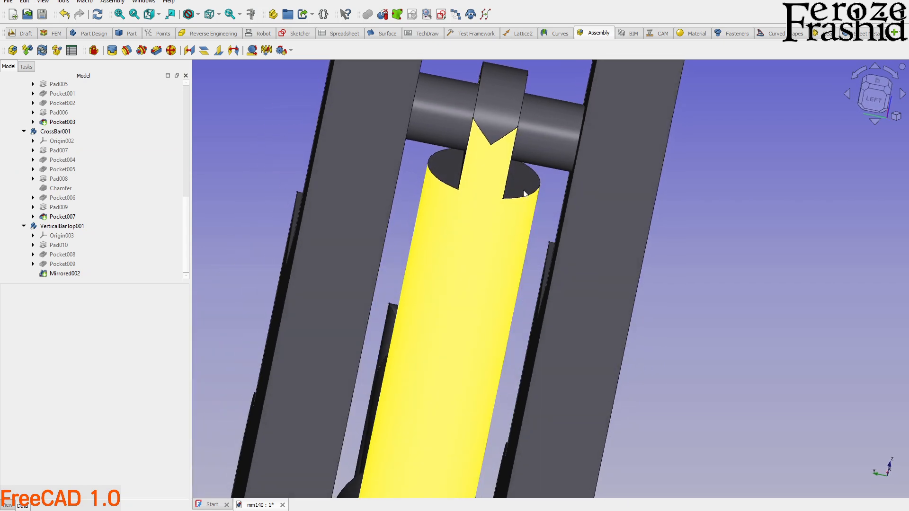
scroll(488, 178, "down", 3)
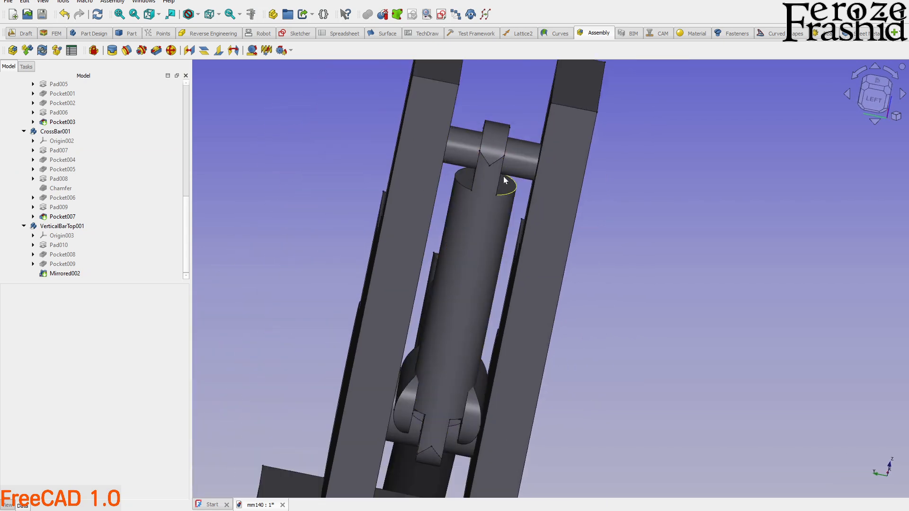
left_click_drag(490, 181, 476, 215)
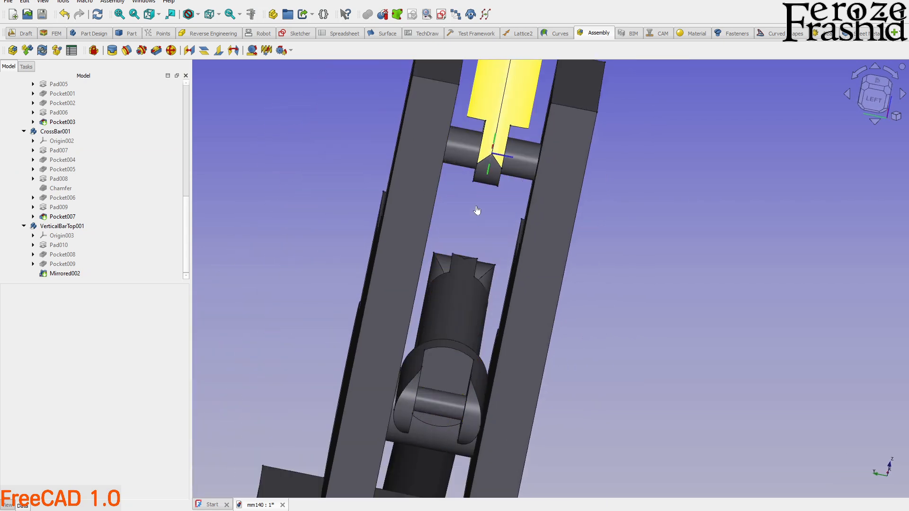
left_click_drag(492, 157, 469, 221)
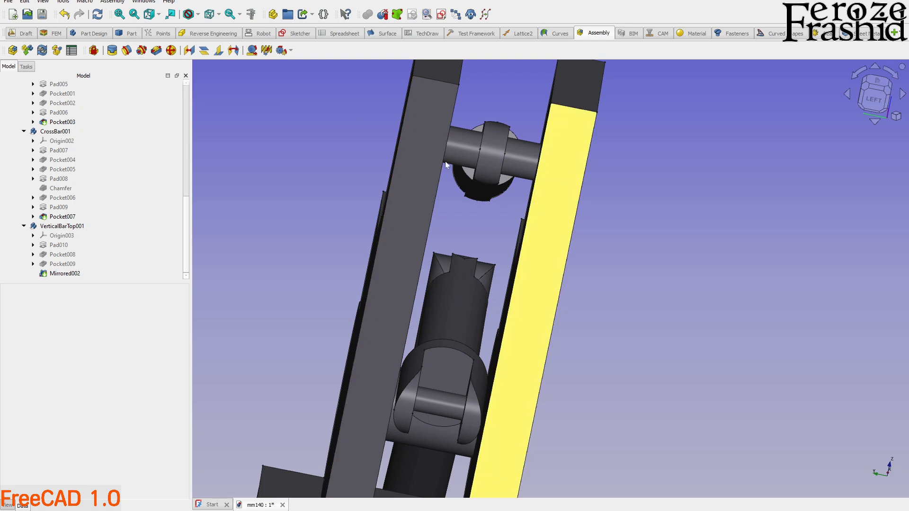
middle_click_drag(489, 303, 486, 209)
left_click_drag(485, 210, 428, 337)
scroll(403, 328, "down", 3)
middle_click_drag(412, 298, 431, 339)
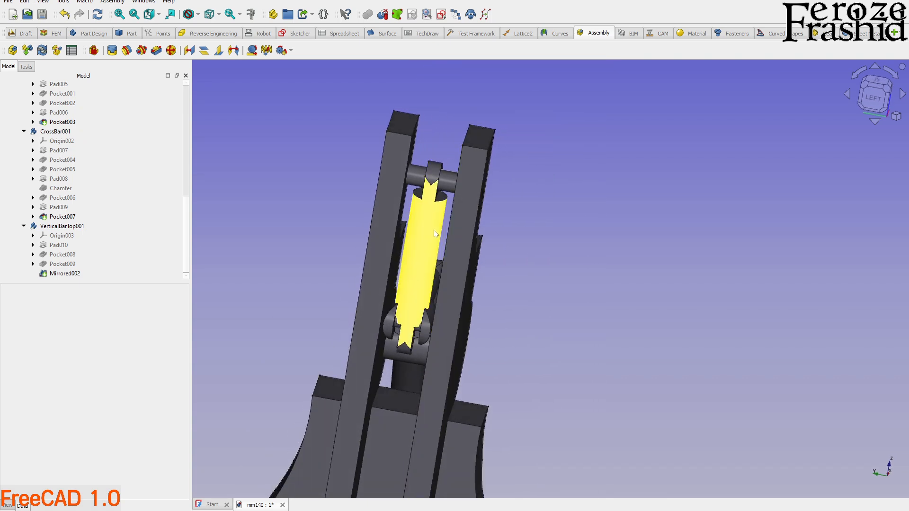
middle_click_drag(413, 215, 444, 234)
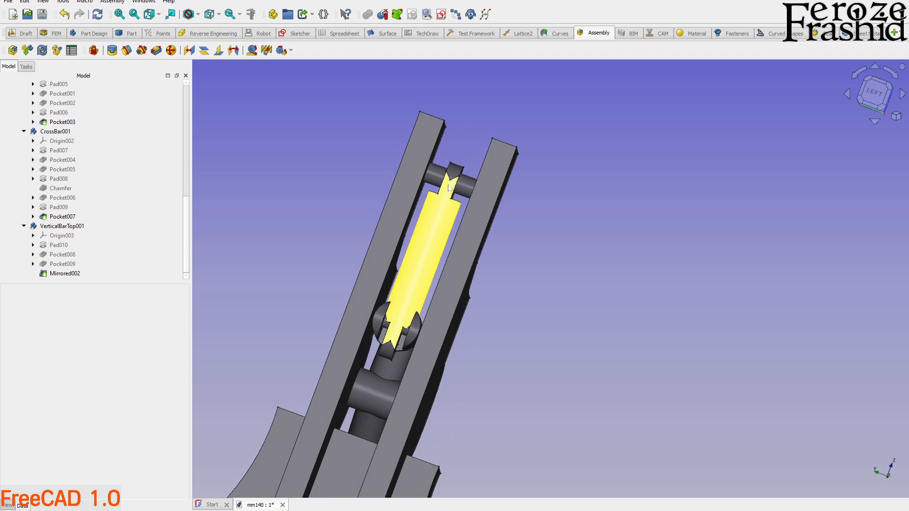
scroll(453, 184, "up", 2)
middle_click_drag(438, 182, 445, 247)
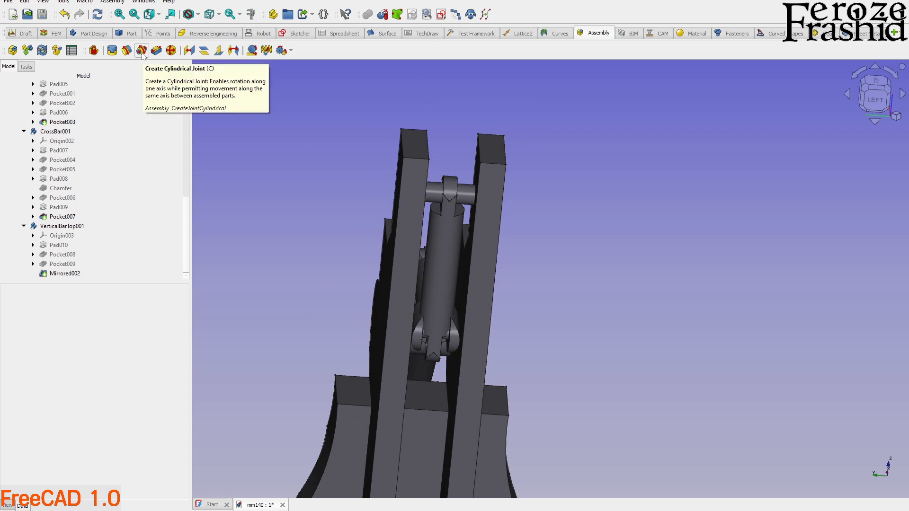
Step: Move the crossbar's fork below the vertical bar's lower end to expose the fork's pin and the bar's hole
middle_click_drag(452, 280, 430, 279)
scroll(430, 278, "up", 3)
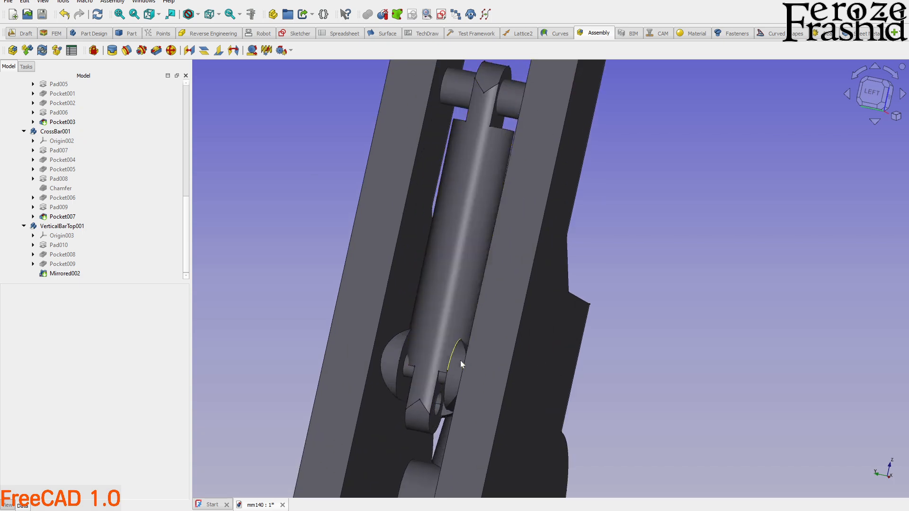
left_click_drag(456, 373, 447, 422)
middle_click_drag(449, 421, 444, 303)
scroll(418, 440, "up", 6)
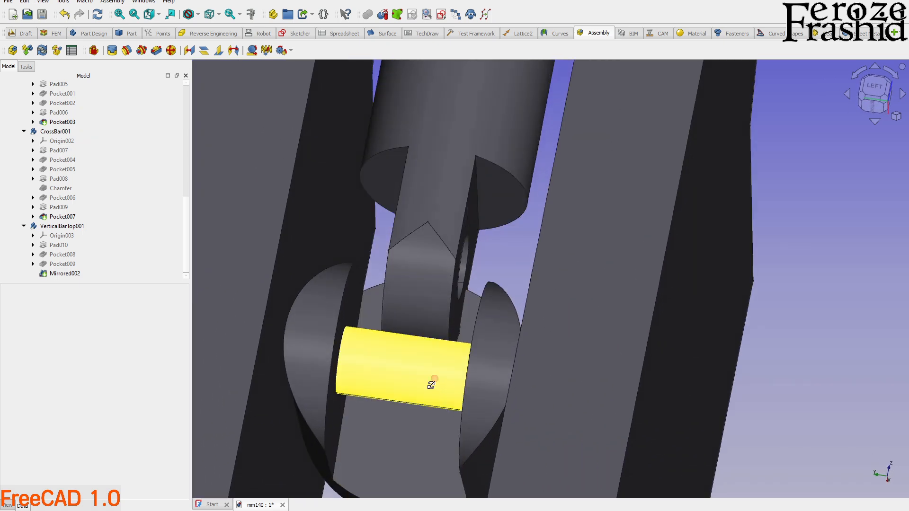
middle_click_drag(434, 379, 404, 424)
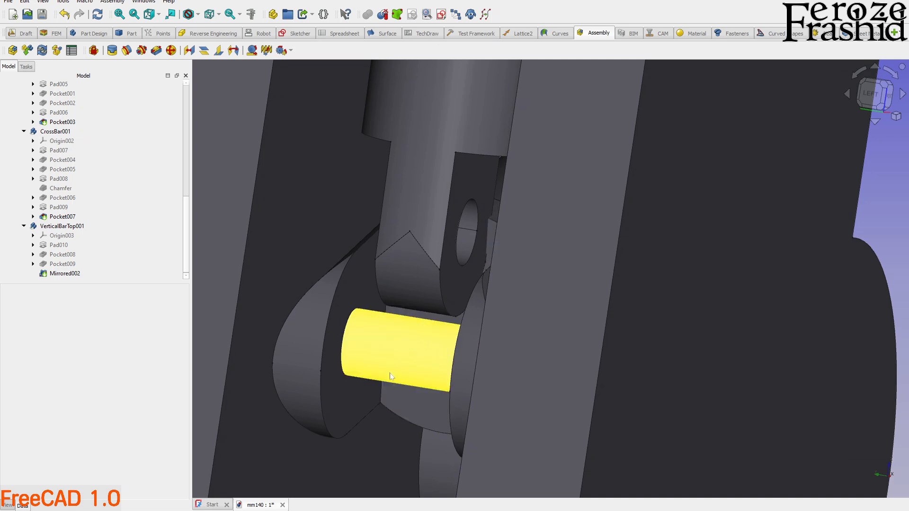
Step: Create a revolute joint with 0.00 mm offset between the vertical bar's lower hole and the pin in the crossbar's fork
left_click(126, 50)
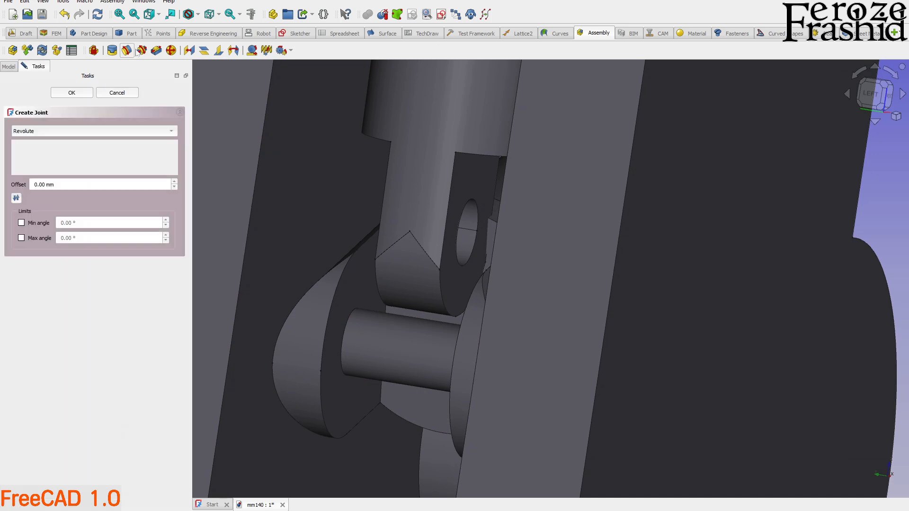
scroll(470, 300, "up", 4)
scroll(454, 191, "up", 4)
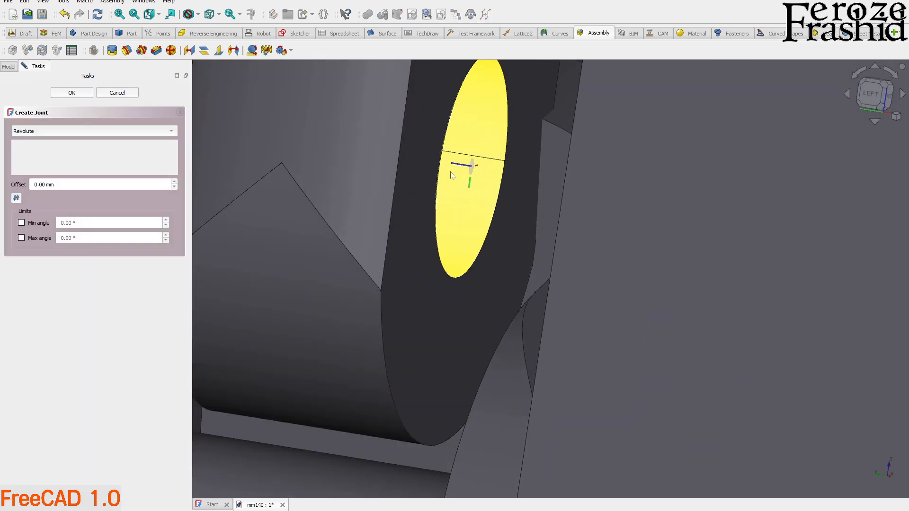
left_click(436, 174)
scroll(436, 174, "down", 4)
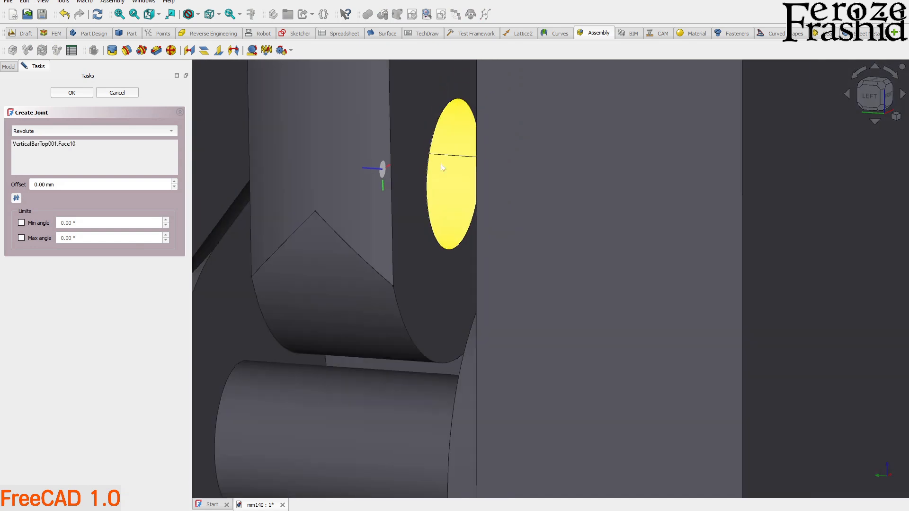
left_click(390, 350)
scroll(390, 350, "up", 4)
scroll(407, 346, "down", 4)
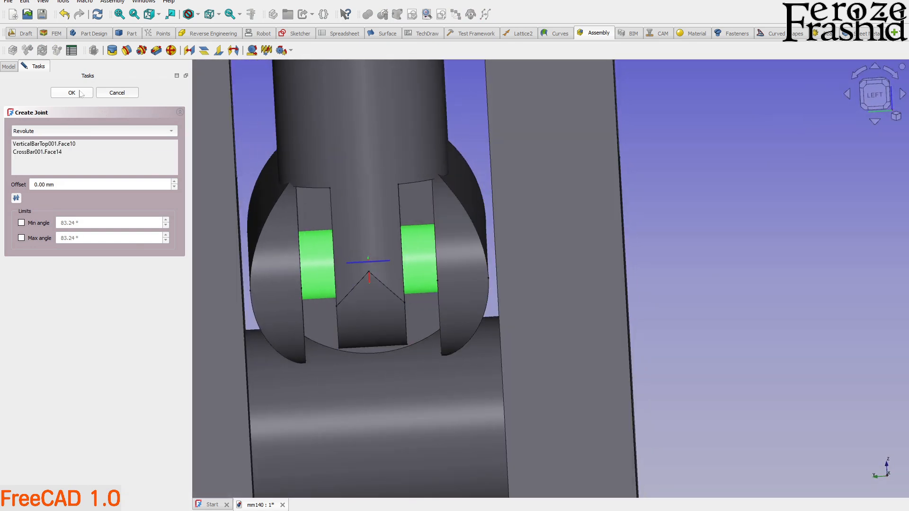
left_click(79, 90)
Step: Swing the handle slightly upward and section the assembly with a Y clipping plane at offset 0.00
scroll(326, 241, "down", 8)
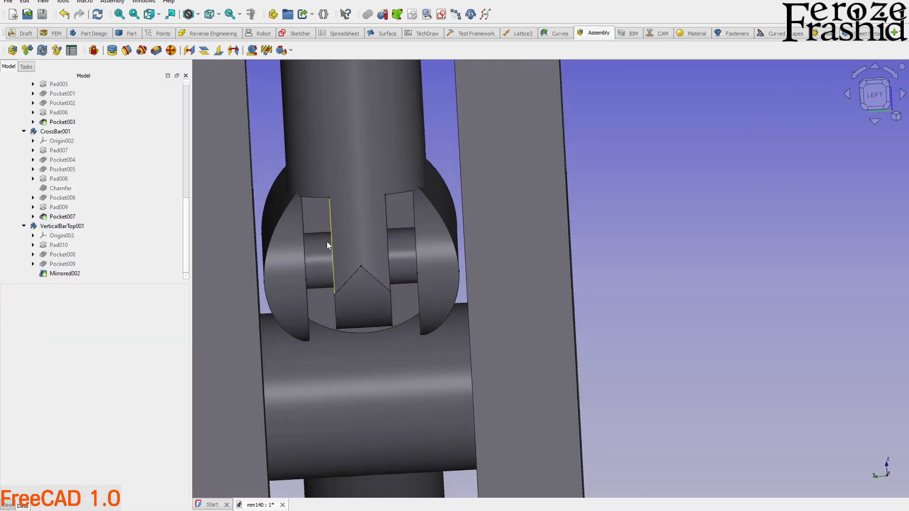
middle_click_drag(423, 322, 221, 317)
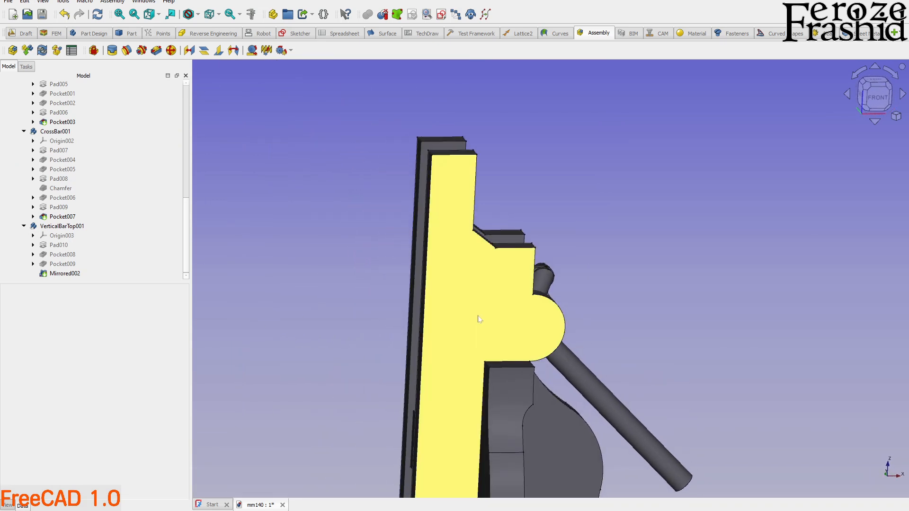
middle_click_drag(569, 342, 544, 342)
left_click_drag(677, 440, 702, 461)
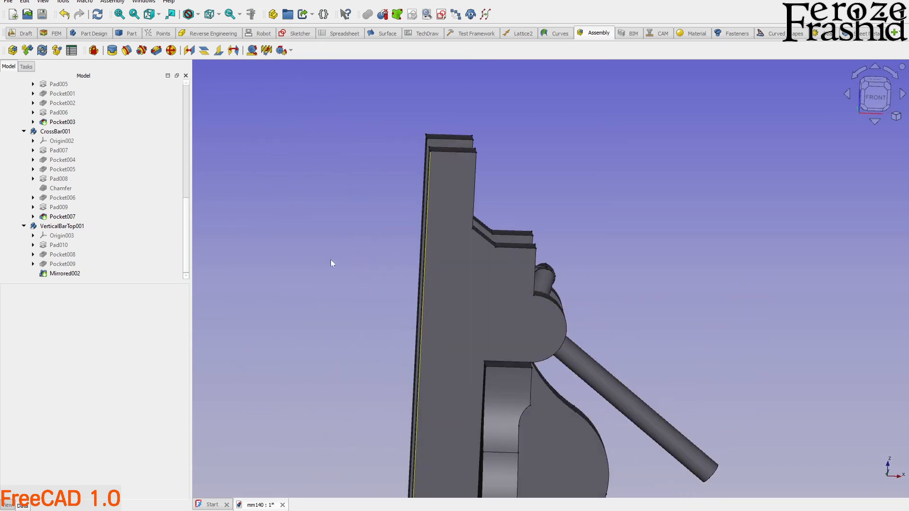
left_click(43, 4)
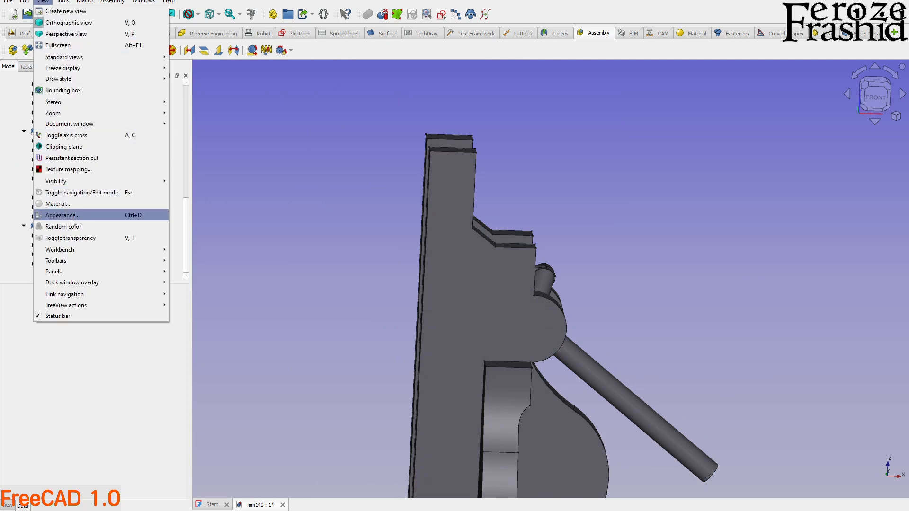
left_click(84, 149)
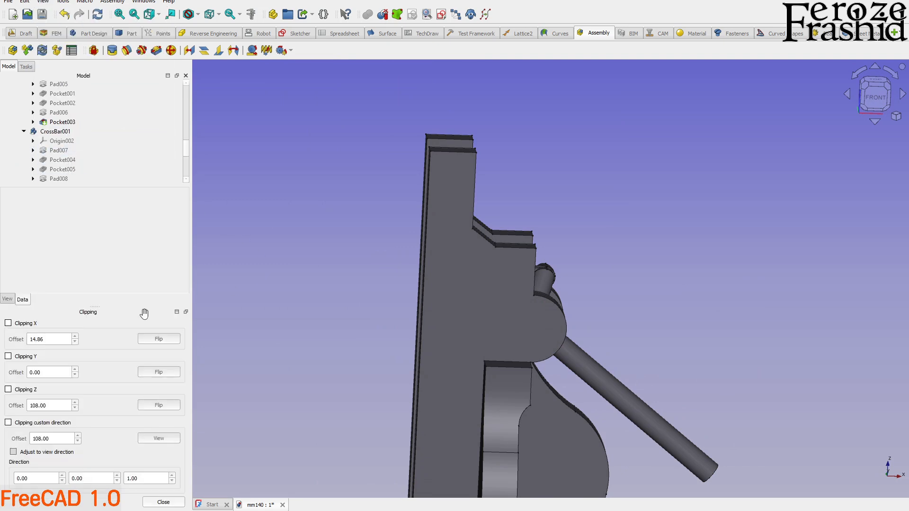
left_click(23, 359)
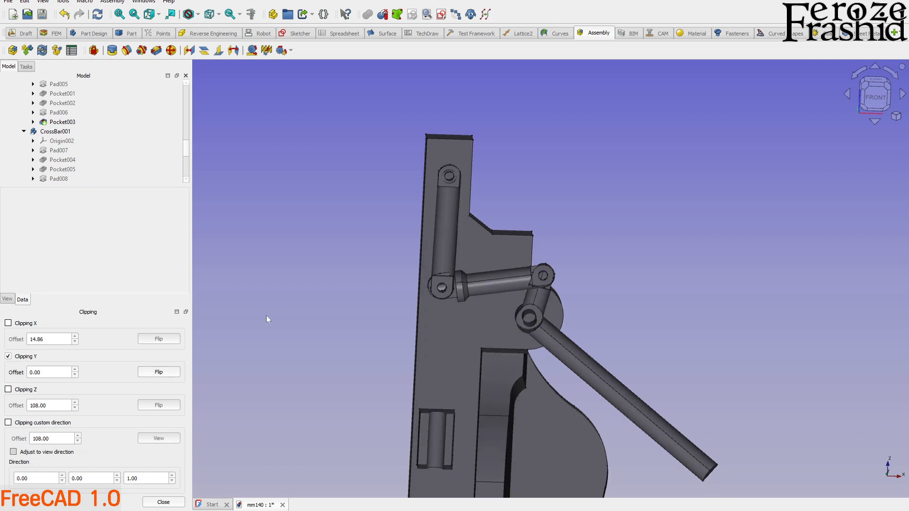
Step: Swing the handle in the sectioned front view to test its motion with the crossbar and top vertical bar
scroll(303, 265, "down", 4)
scroll(410, 265, "up", 3)
scroll(659, 348, "down", 2)
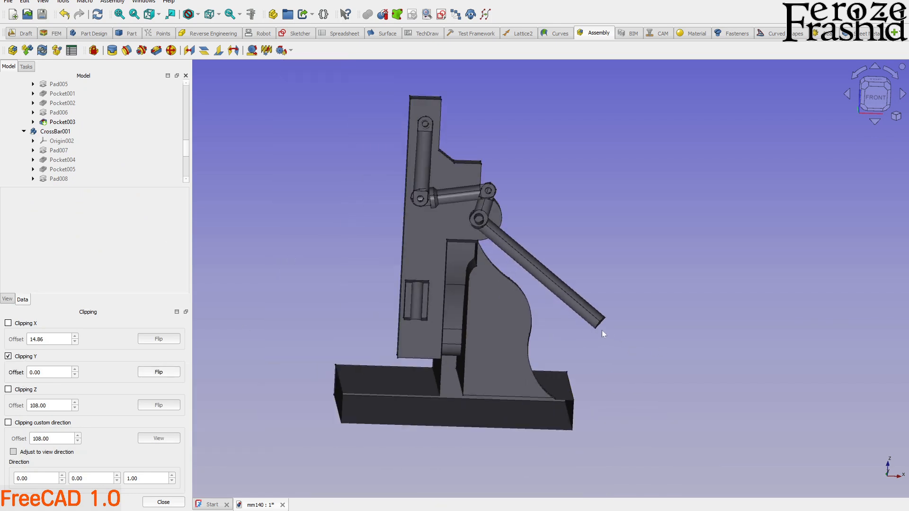
mouse_move(588, 318)
left_mouse_down()
mouse_move(641, 248)
mouse_move(663, 183)
mouse_move(646, 246)
mouse_move(590, 332)
mouse_move(631, 234)
mouse_move(615, 160)
mouse_move(585, 114)
mouse_move(622, 209)
mouse_move(588, 331)
left_mouse_up()
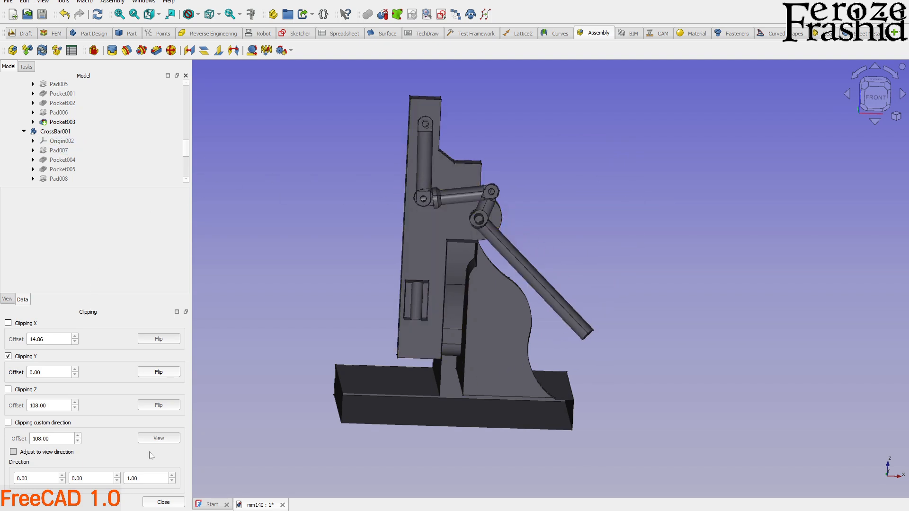
Step: Insert the VerticalBarBottom component into the assembly and move it clear of the base body
left_click(27, 50)
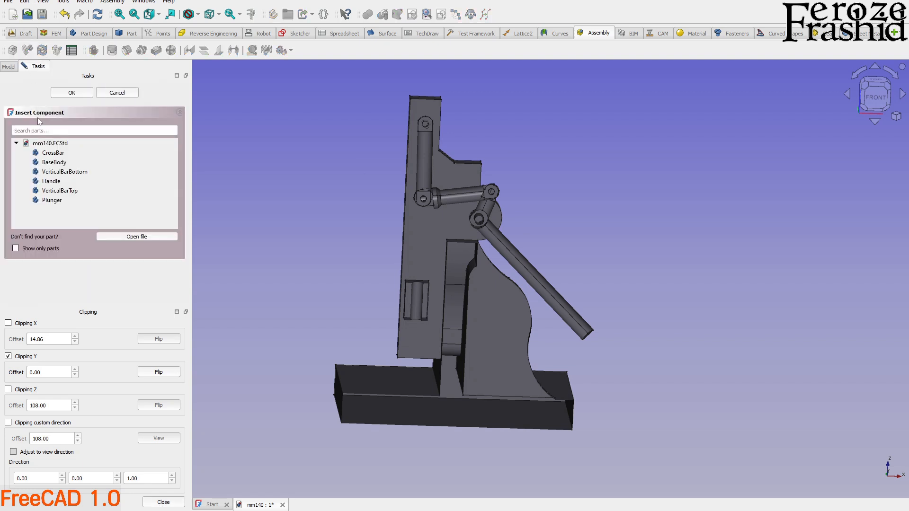
left_click(57, 173)
left_click(69, 94)
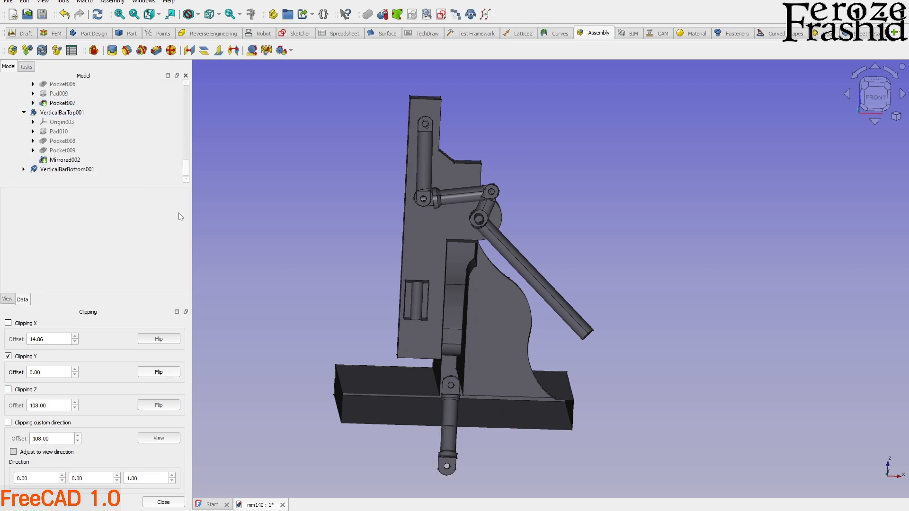
scroll(294, 280, "up", 3)
middle_click_drag(442, 298, 540, 303)
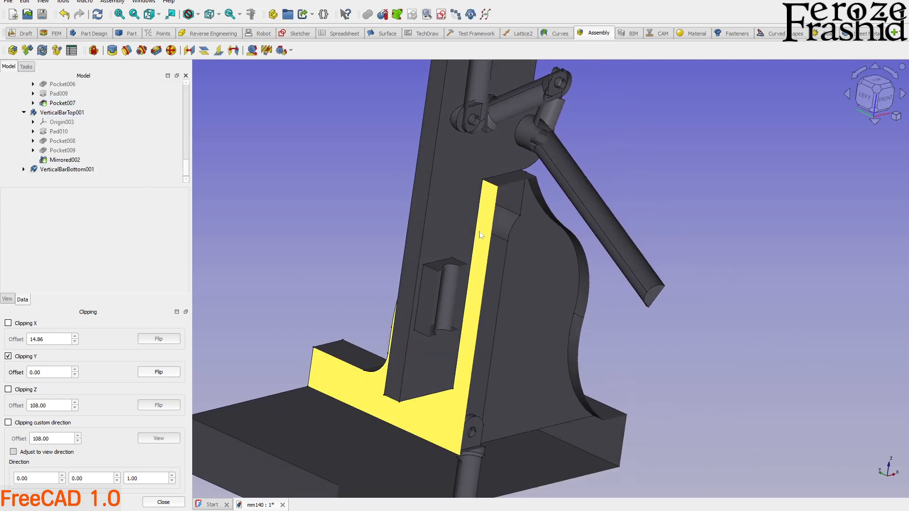
scroll(478, 233, "down", 2)
left_click_drag(477, 391, 373, 235)
scroll(373, 222, "up", 2)
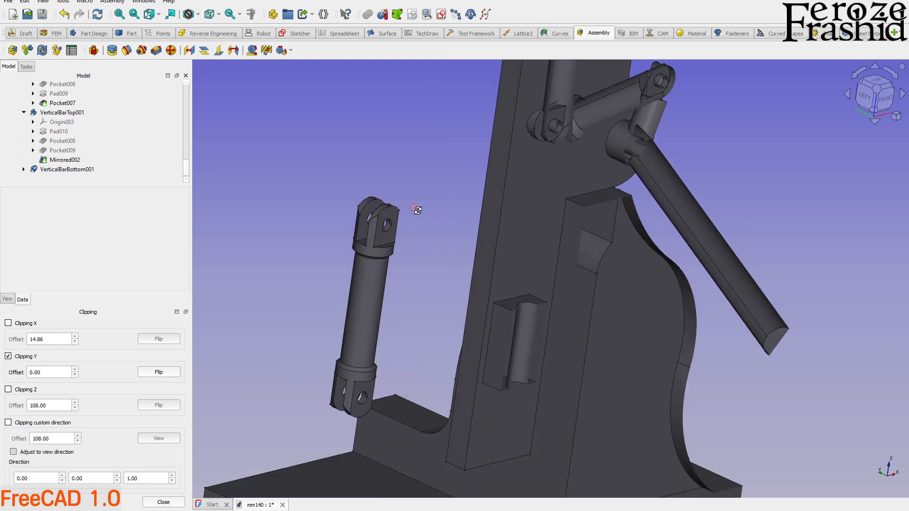
middle_click_drag(415, 207, 426, 223)
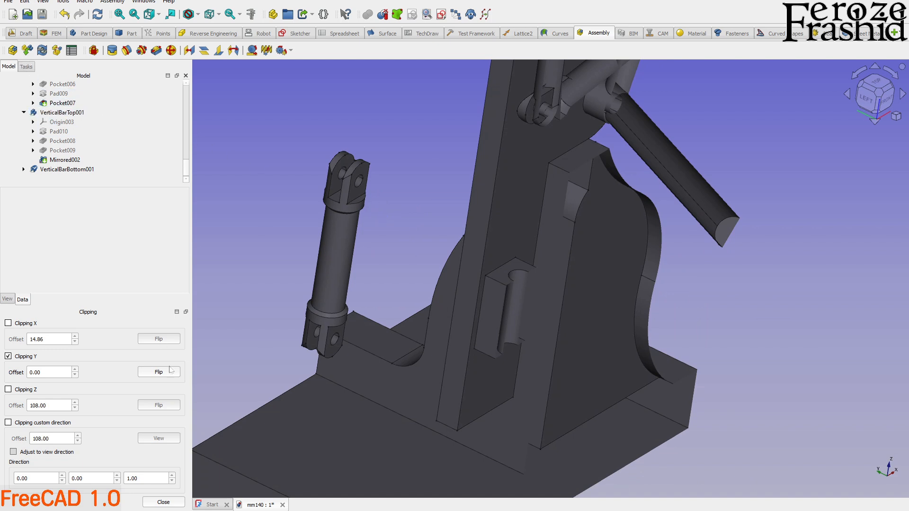
Step: Remove the section clipping and examine the crossbar's pins and the fork of the lower vertical bar
left_click(160, 502)
scroll(334, 339, "down", 2)
middle_click_drag(392, 350, 460, 327)
scroll(463, 323, "up", 1)
scroll(463, 319, "up", 2)
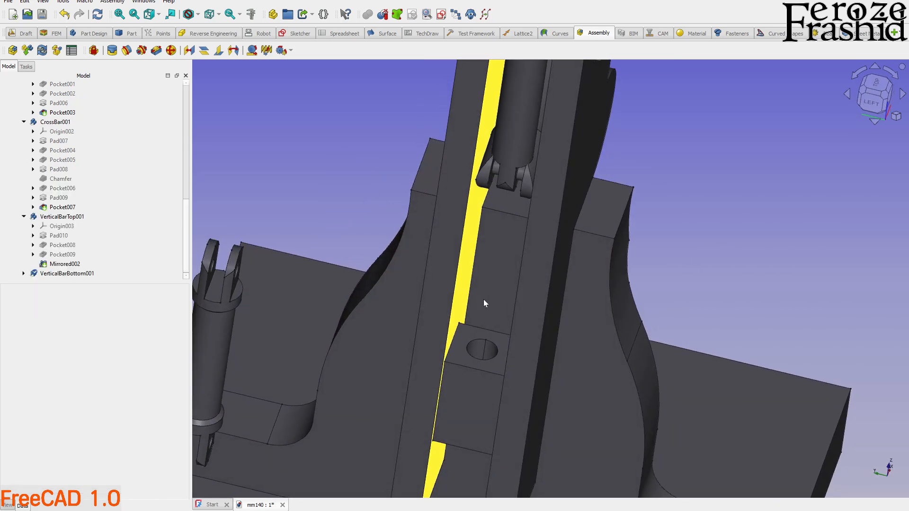
scroll(285, 277, "up", 3)
scroll(286, 276, "up", 2)
scroll(245, 258, "down", 2)
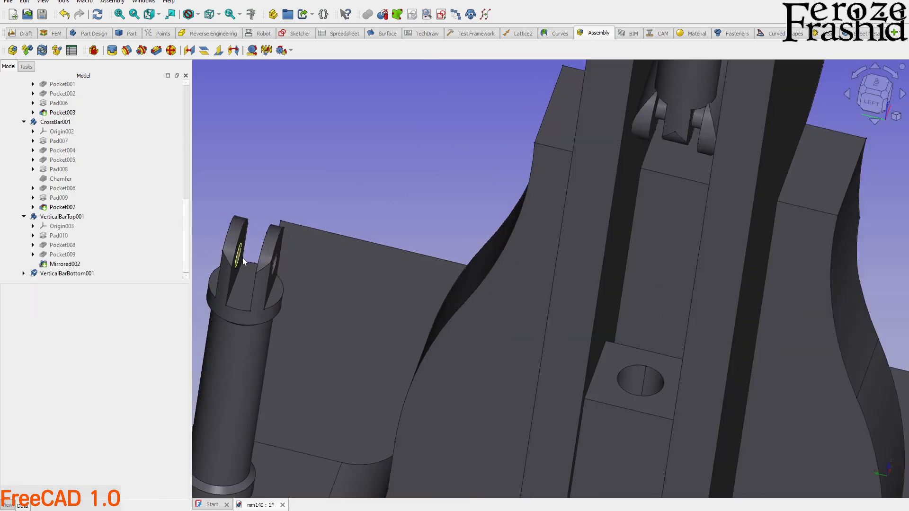
mouse_move(594, 161)
middle_mouse_down()
mouse_move(629, 178)
mouse_move(620, 152)
mouse_move(595, 150)
middle_mouse_up()
scroll(667, 171, "down", 2)
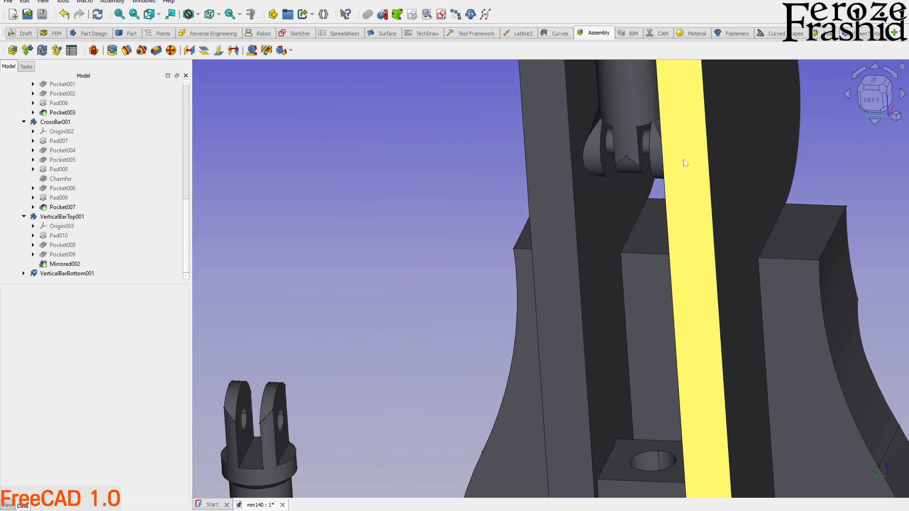
scroll(297, 429, "up", 1)
scroll(331, 419, "down", 3)
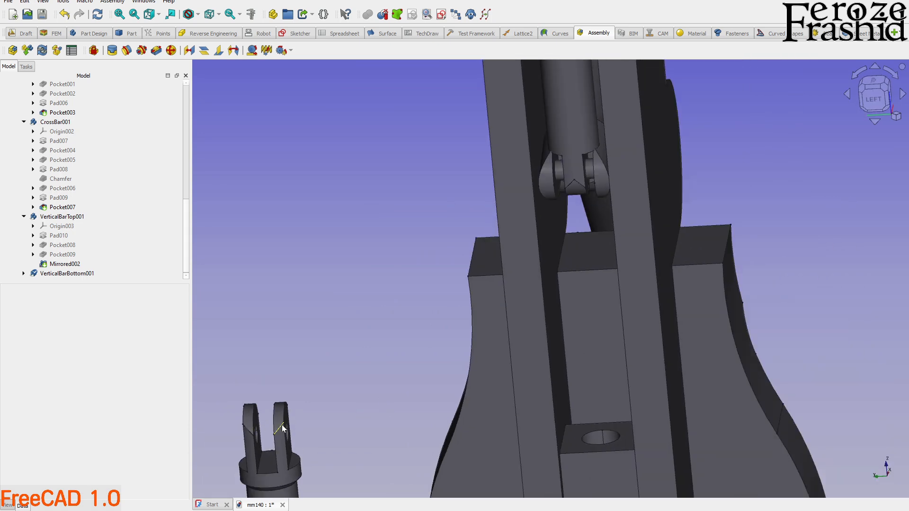
scroll(563, 185, "up", 3)
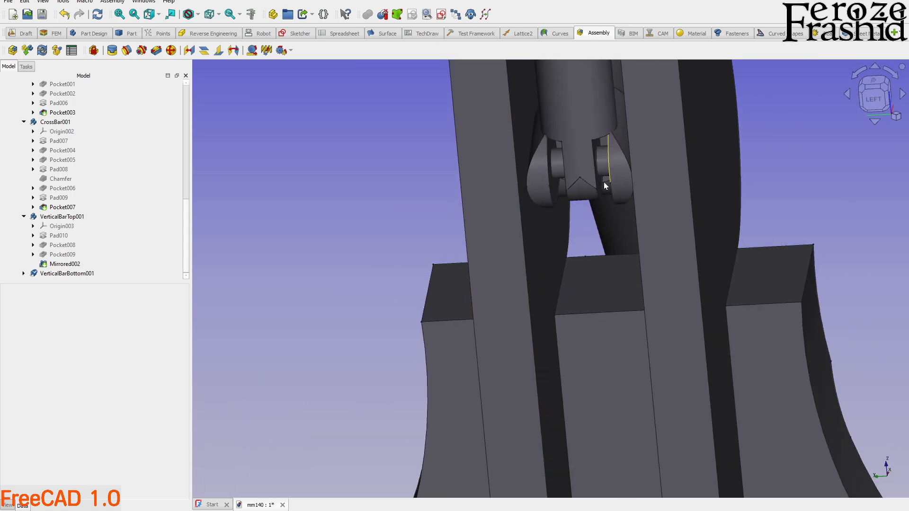
scroll(582, 180, "up", 1)
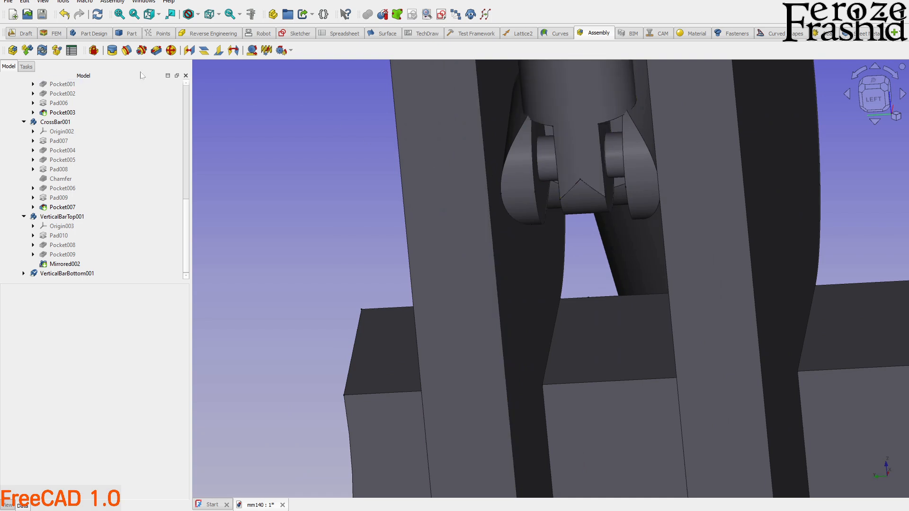
Step: Create a revolute joint with 0.00 mm offset between the circular edge at the crossbar's pin and the hole in the lower vertical bar's fork
left_click(126, 51)
scroll(568, 175, "up", 3)
middle_click_drag(567, 176, 509, 244)
left_click(537, 164)
scroll(615, 166, "down", 6)
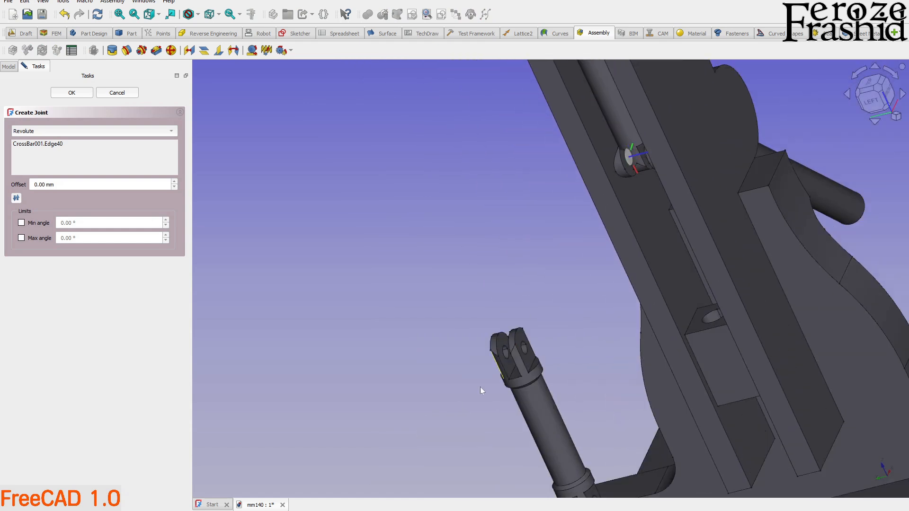
scroll(490, 384, "up", 6)
middle_click_drag(525, 332, 502, 350)
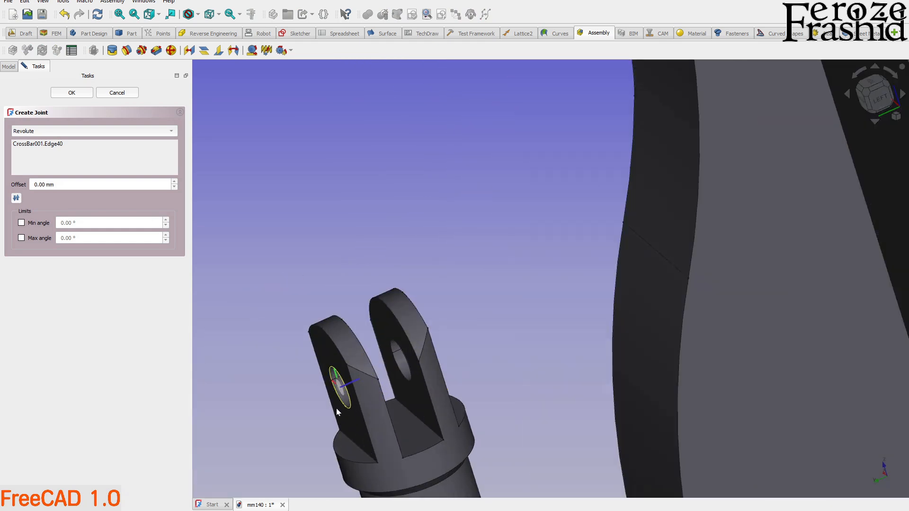
scroll(337, 408, "up", 3)
left_click(356, 377)
scroll(351, 365, "down", 8)
scroll(506, 205, "up", 2)
middle_click_drag(507, 205, 476, 237)
scroll(476, 242, "up", 5)
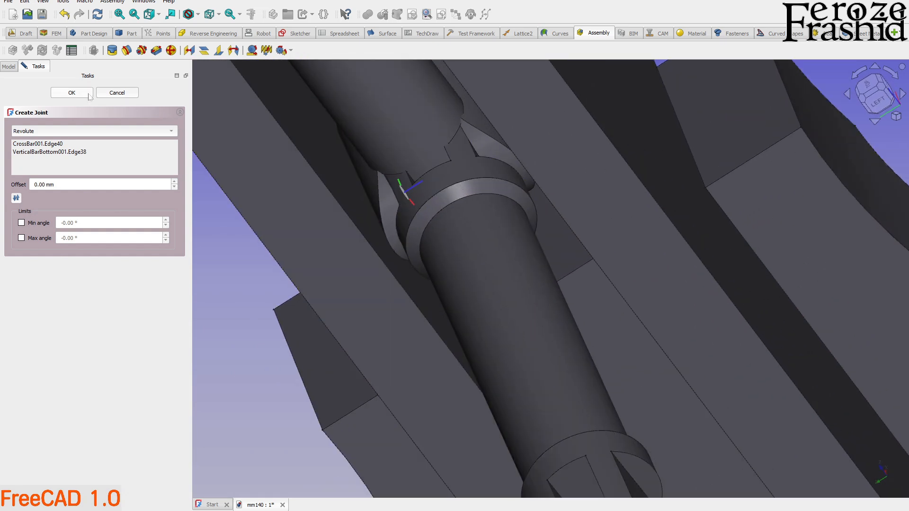
left_click(89, 94)
Step: Swing the lower vertical bar down between the base body's two uprights
scroll(303, 118, "down", 3)
middle_click_drag(450, 278, 341, 208)
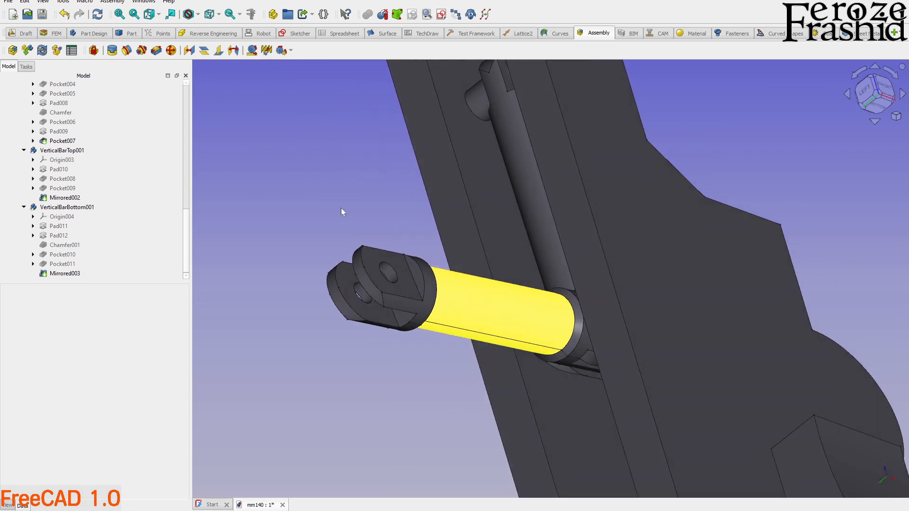
scroll(342, 210, "down", 5)
left_click_drag(396, 252, 483, 412)
Step: Examine how the lower vertical bar's fork fits around the crossbar joint
scroll(454, 224, "up", 5)
scroll(473, 279, "up", 4)
middle_click_drag(484, 296, 544, 256)
scroll(488, 350, "down", 2)
scroll(473, 369, "up", 4)
middle_click_drag(472, 365, 423, 324)
scroll(493, 355, "up", 3)
scroll(521, 262, "down", 3)
scroll(580, 347, "up", 3)
scroll(492, 307, "down", 3)
middle_click_drag(465, 301, 574, 322)
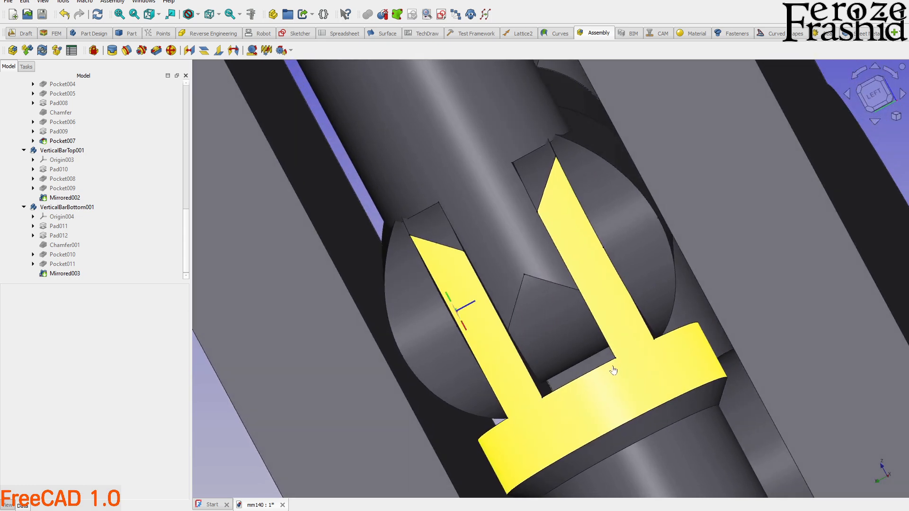
mouse_move(497, 159)
middle_mouse_down()
mouse_move(496, 186)
mouse_move(492, 165)
middle_mouse_up()
Step: Nudge the lower vertical bar above the guide block and check its fork's clearance to the block
scroll(491, 164, "down", 5)
middle_click_drag(548, 269, 625, 349)
mouse_move(573, 279)
left_mouse_down()
mouse_move(522, 302)
mouse_move(548, 310)
mouse_move(593, 283)
mouse_move(580, 292)
left_mouse_up()
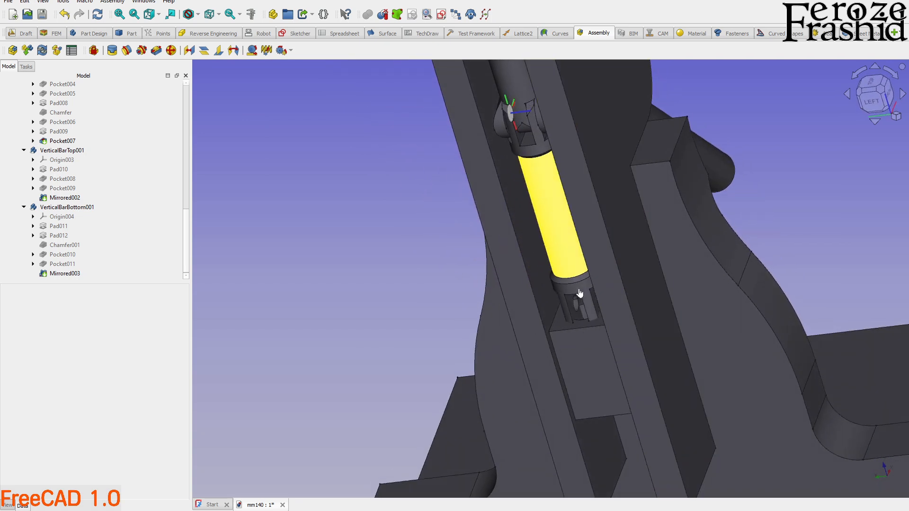
scroll(458, 360, "down", 4)
middle_click_drag(580, 375, 515, 314)
scroll(494, 298, "up", 5)
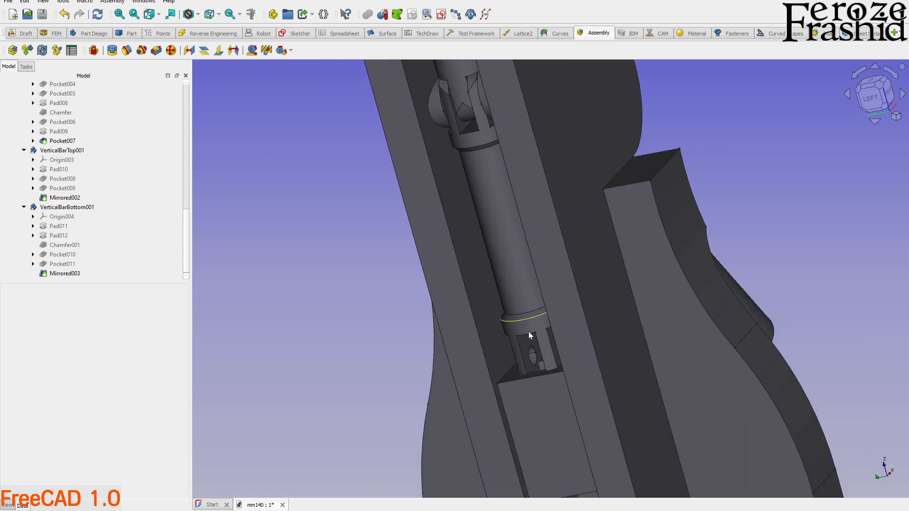
Step: Set the length of Pad011 in the lower vertical bar to 16 mm
left_click(521, 289)
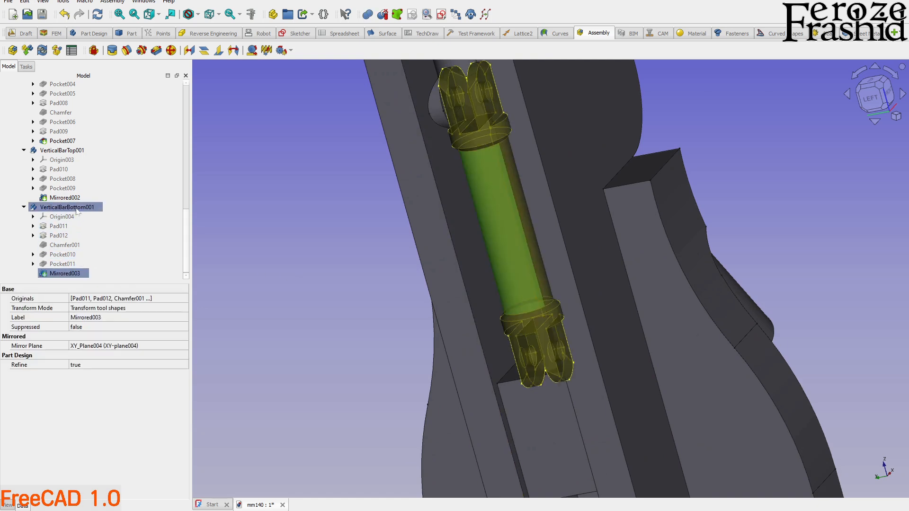
left_click(66, 227)
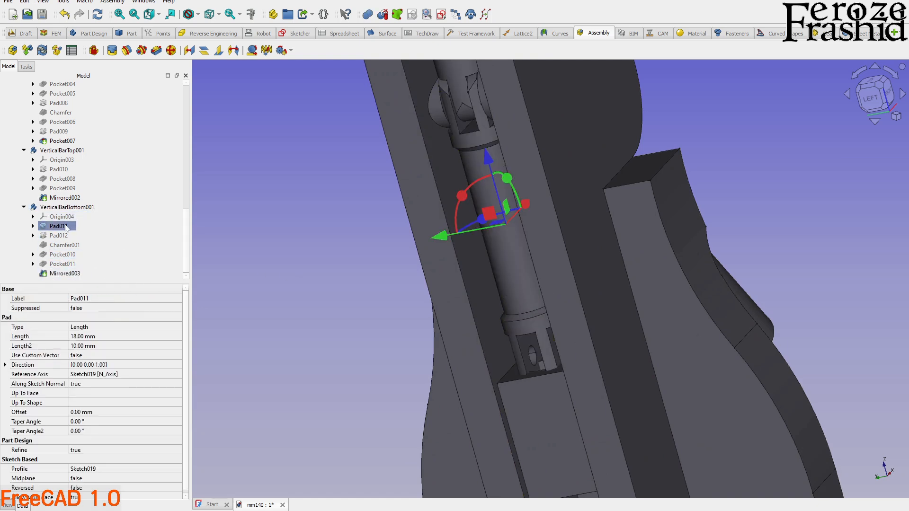
left_click(82, 337)
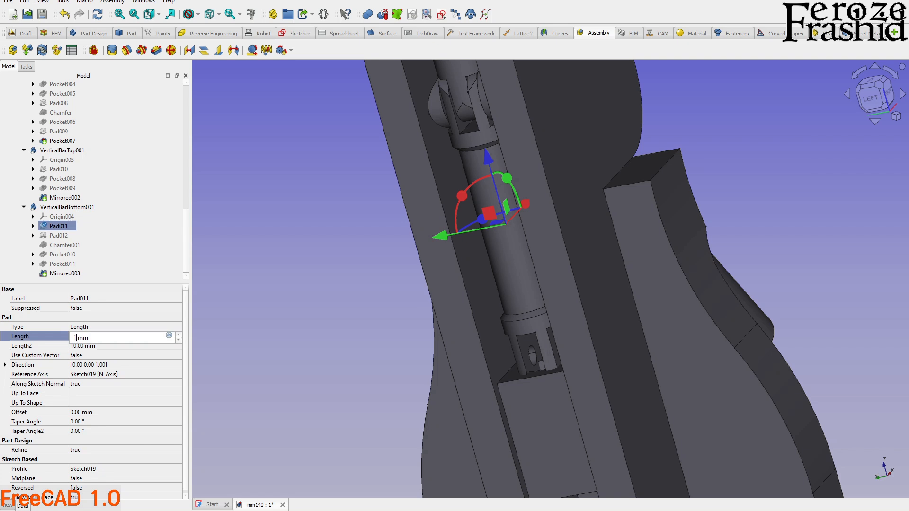
key("Return")
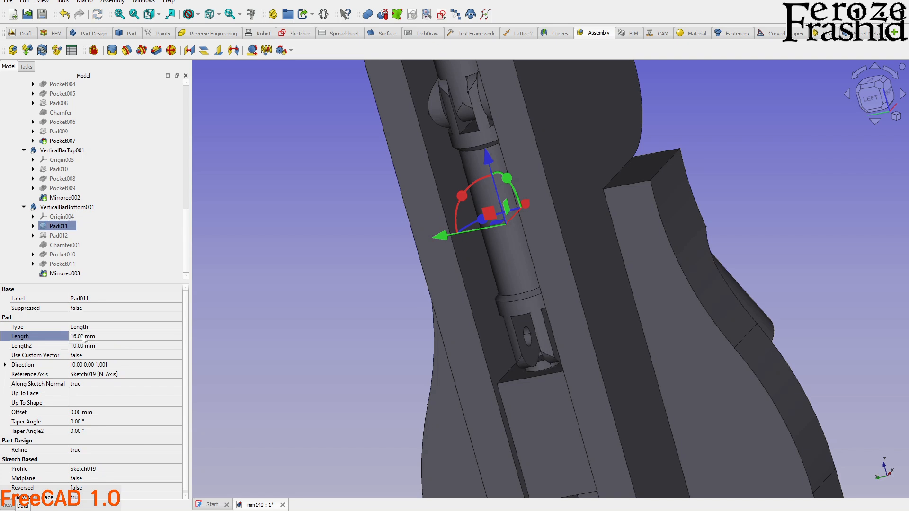
left_click(273, 307)
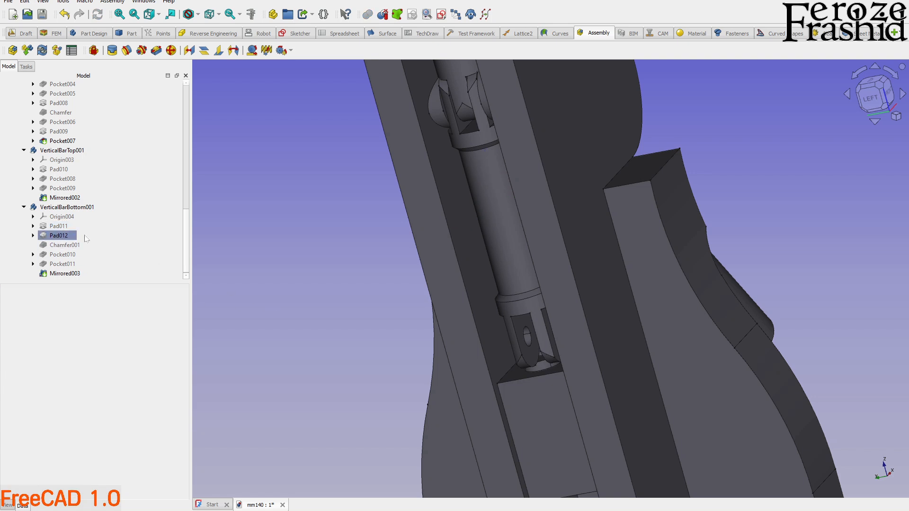
Step: Reactivate the Assembly container for editing
left_click(24, 207)
scroll(47, 161, "up", 10)
left_click(40, 152)
double_click(40, 151)
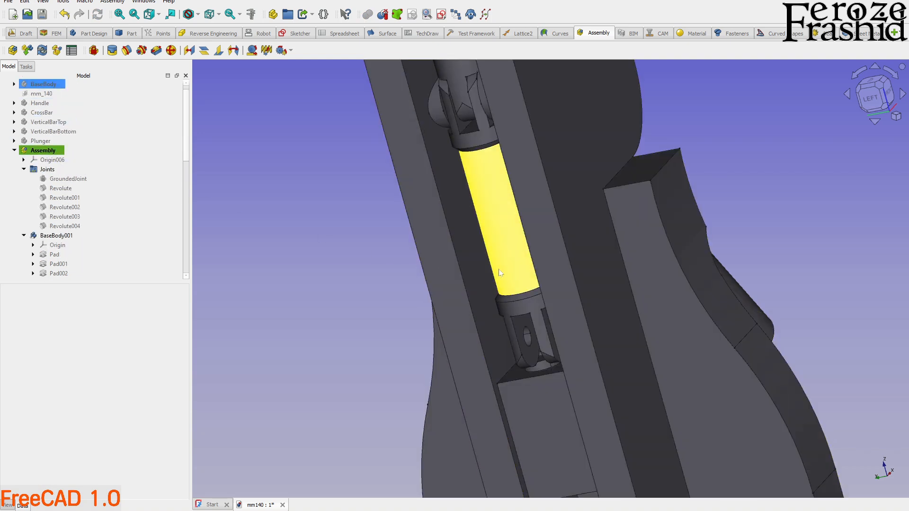
Step: Section the assembly in the front view with a Y clipping plane at offset 0.00
scroll(516, 291, "down", 2)
middle_click_drag(517, 292, 555, 290)
left_click(43, 2)
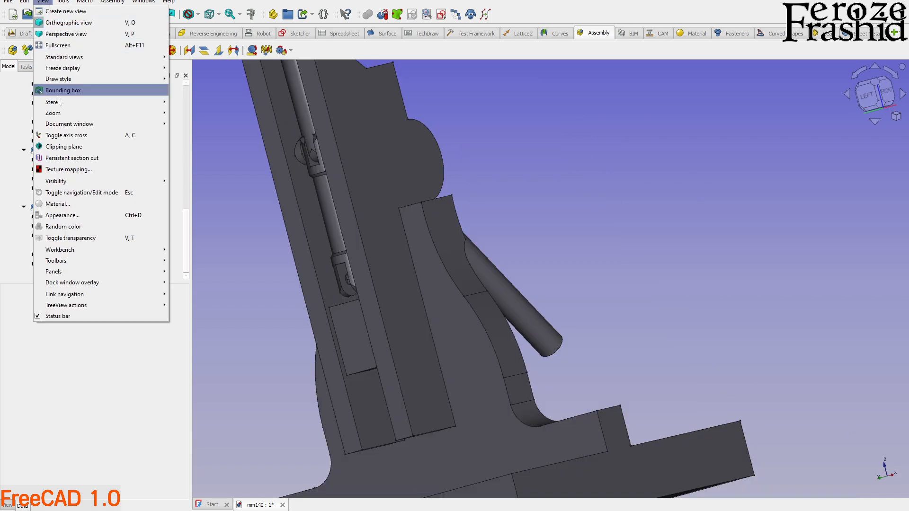
left_click(73, 147)
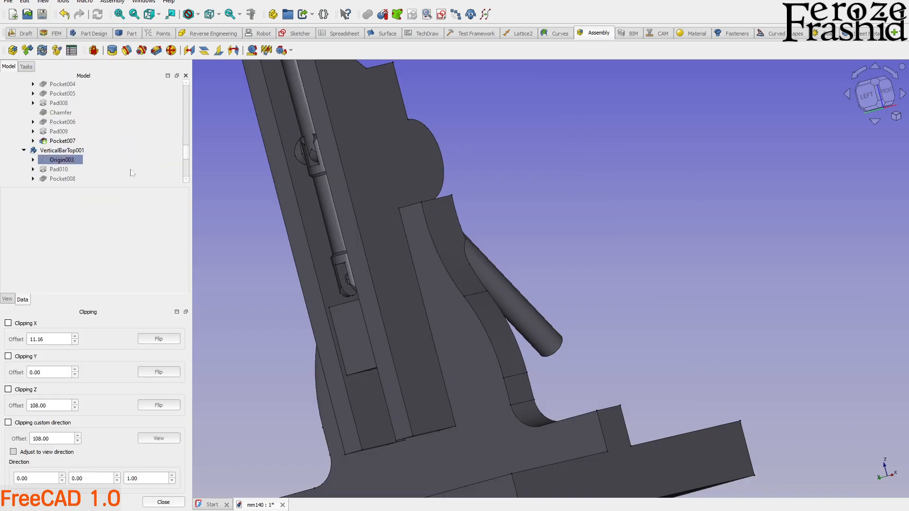
key("1")
left_click(8, 356)
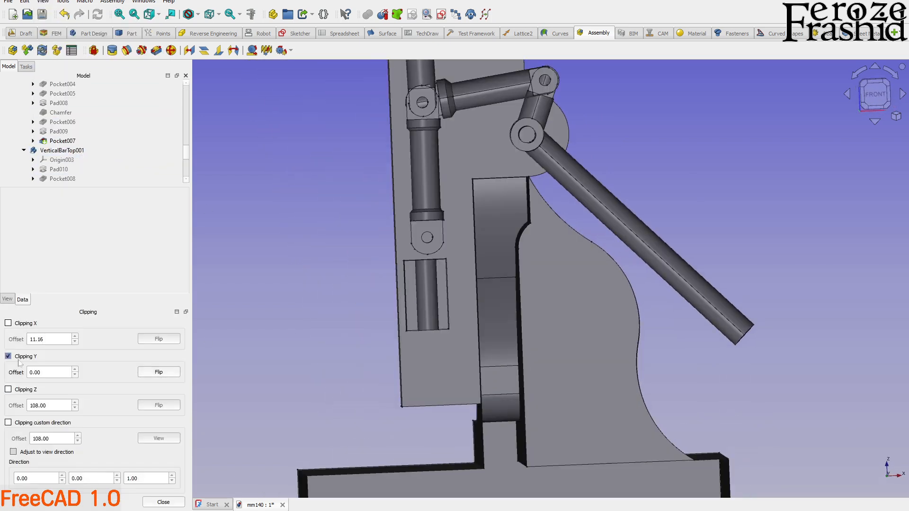
scroll(356, 387, "down", 3)
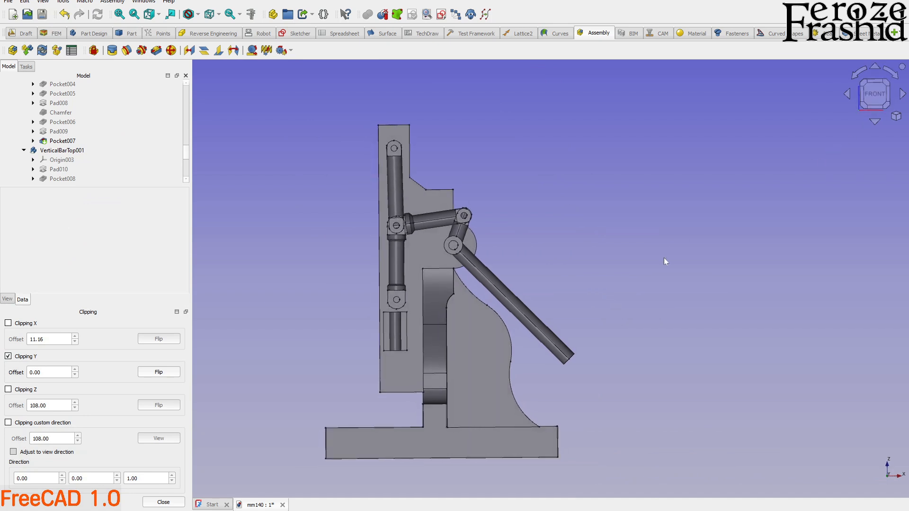
Step: Swing the handle through its travel in the sectioned view to test the linkage with the lower vertical bar
mouse_move(549, 341)
left_mouse_down()
mouse_move(610, 309)
mouse_move(659, 214)
mouse_move(625, 371)
mouse_move(500, 397)
mouse_move(648, 274)
mouse_move(669, 123)
mouse_move(534, 479)
left_mouse_up()
left_click_drag(616, 326, 446, 119)
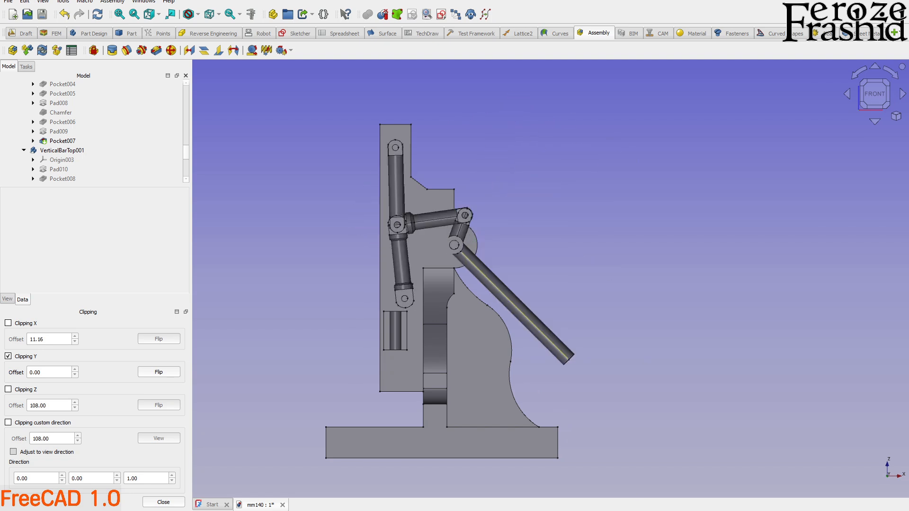
scroll(408, 282, "up", 2)
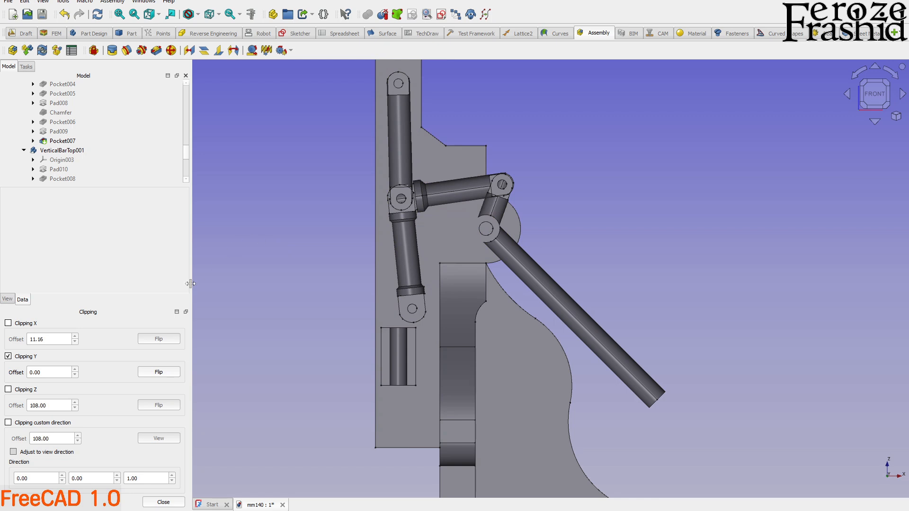
Step: Remove the section clipping and swing the lower vertical bar's free end out above the guide block
left_click(163, 502)
middle_click_drag(299, 405, 521, 207)
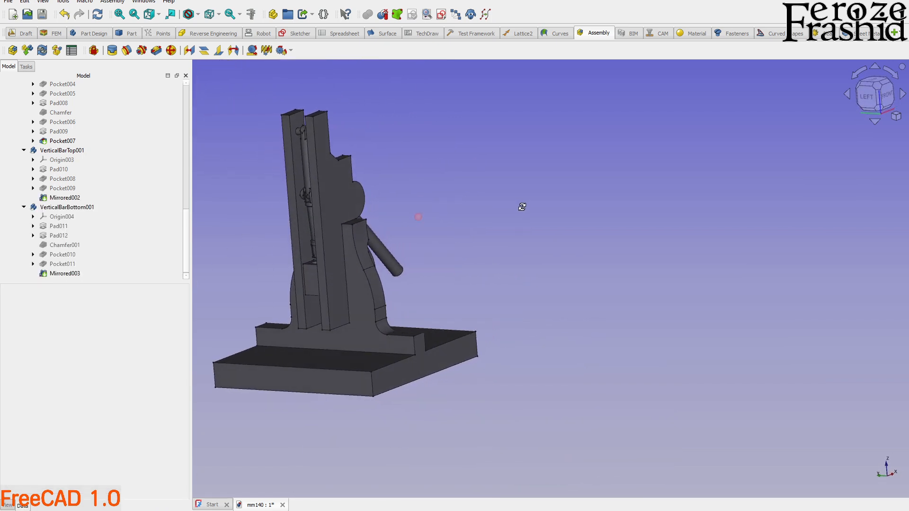
scroll(335, 233, "up", 4)
middle_click_drag(354, 269, 412, 266)
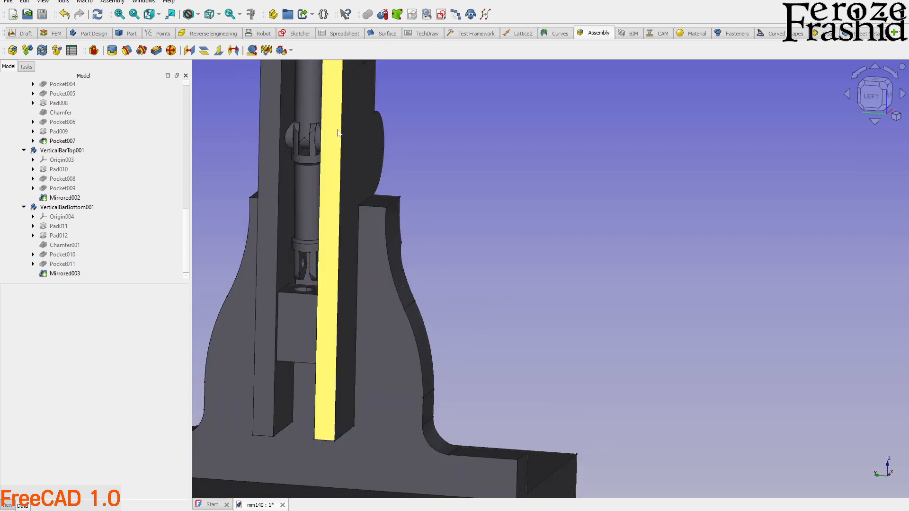
left_click_drag(310, 227, 264, 324)
scroll(327, 328, "up", 2)
middle_click_drag(339, 325, 345, 333)
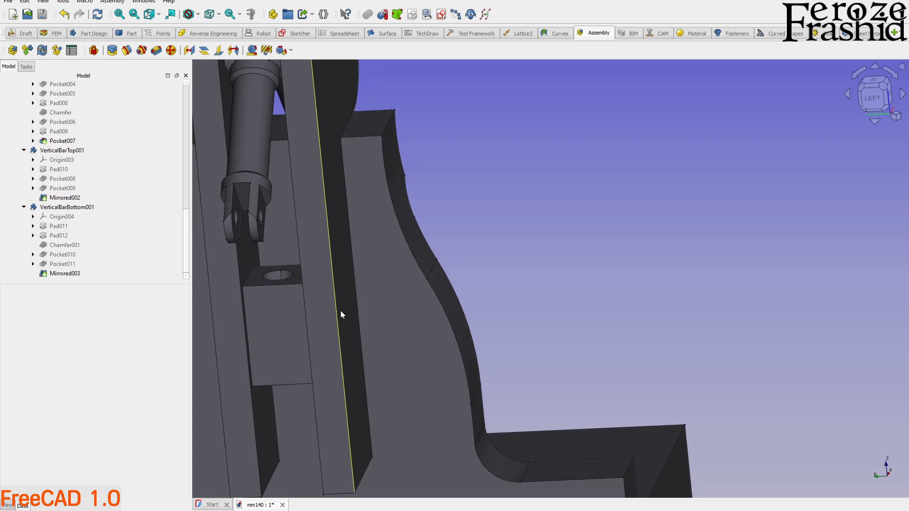
scroll(411, 324, "down", 5)
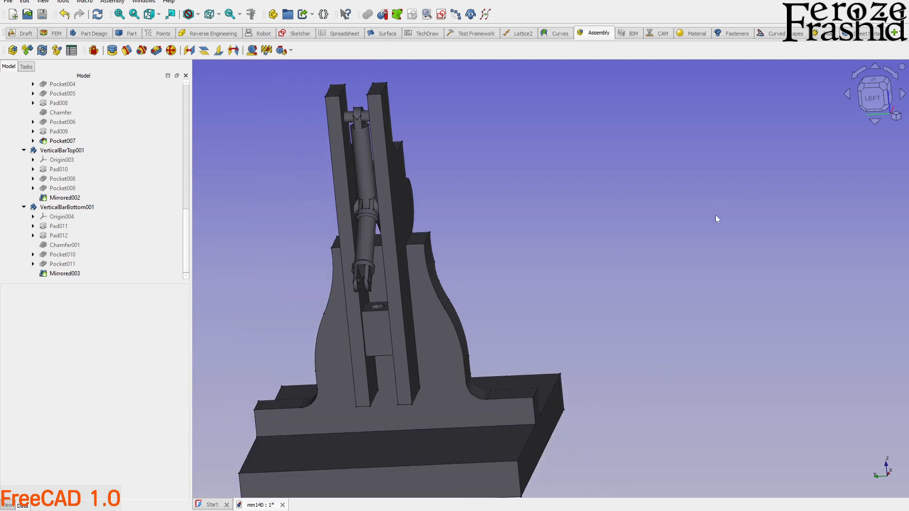
scroll(361, 312, "up", 5)
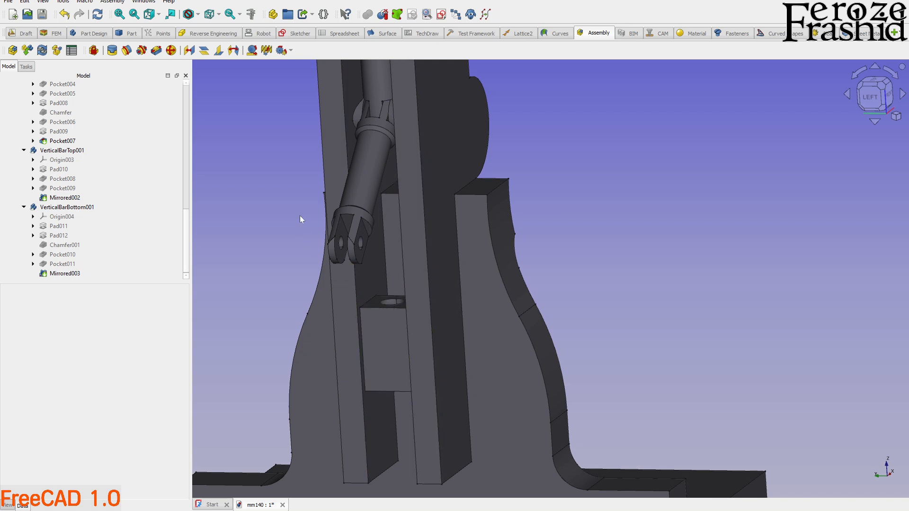
Step: Insert the Plunger component into the assembly and place it beside the clamp frame
left_click(28, 50)
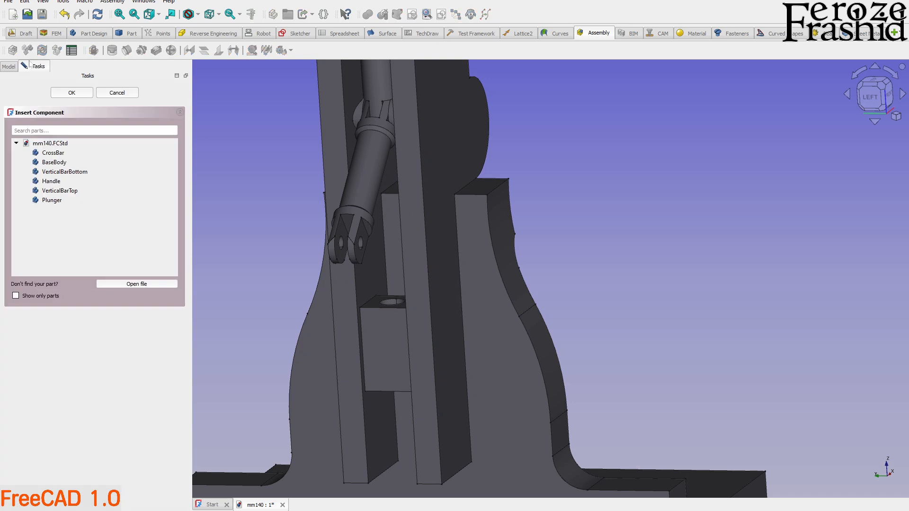
left_click(59, 200)
left_click(66, 95)
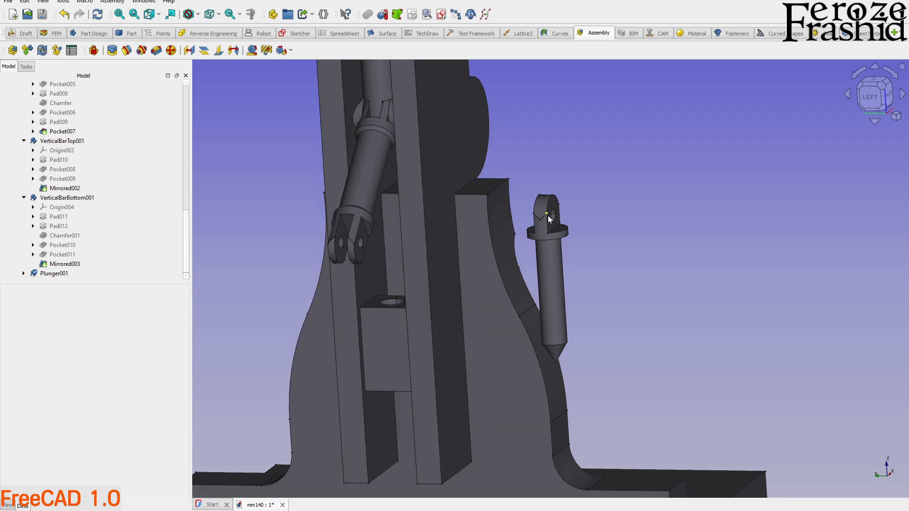
Step: Define a Revolute joint between the hole edge in the lower vertical bar's free fork and the plunger's eye hole edge
scroll(333, 240, "up", 5)
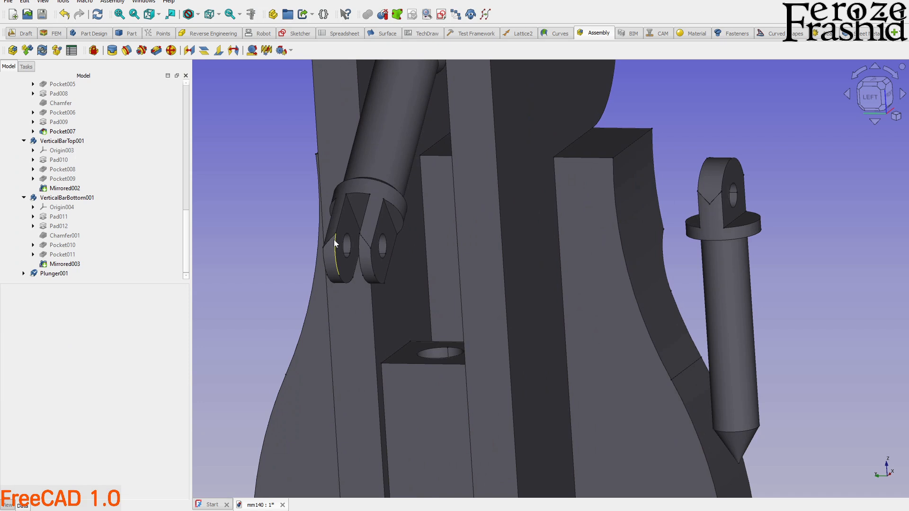
scroll(478, 283, "down", 2)
middle_click_drag(717, 288, 735, 284)
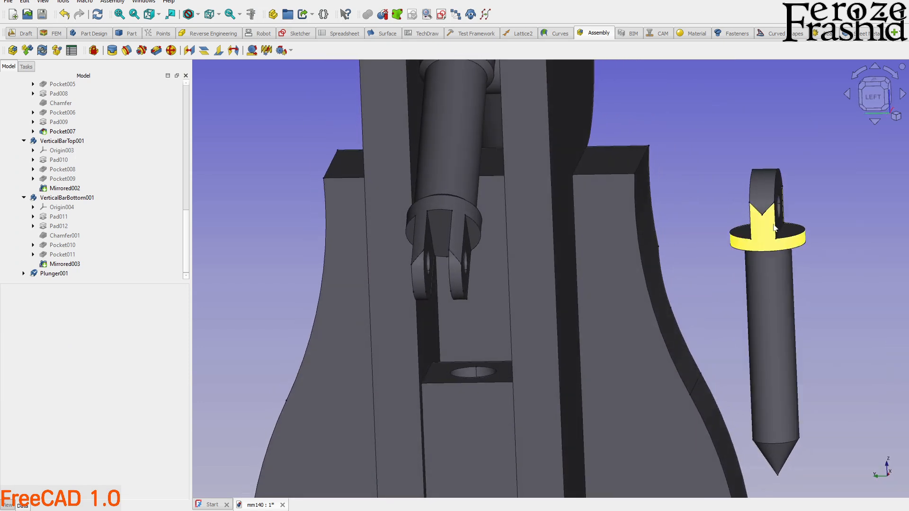
left_click(124, 53)
scroll(516, 272, "up", 2)
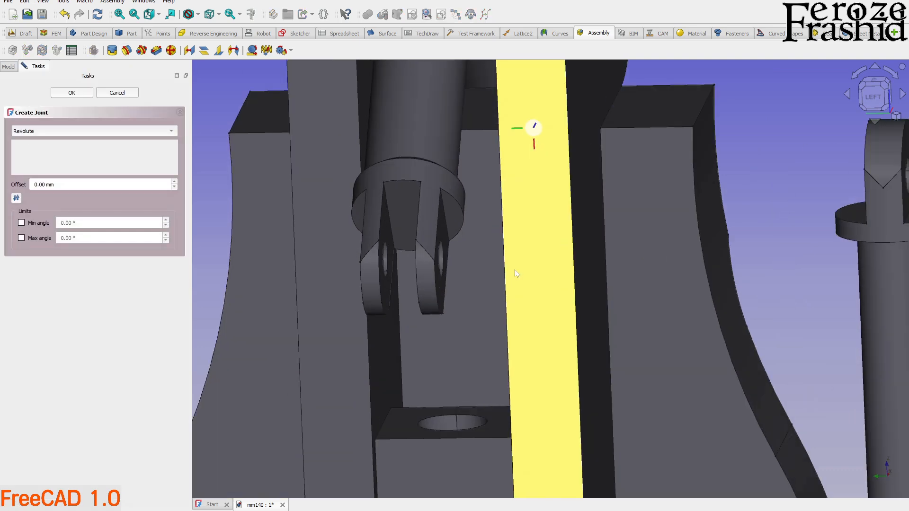
middle_click_drag(400, 267, 378, 274)
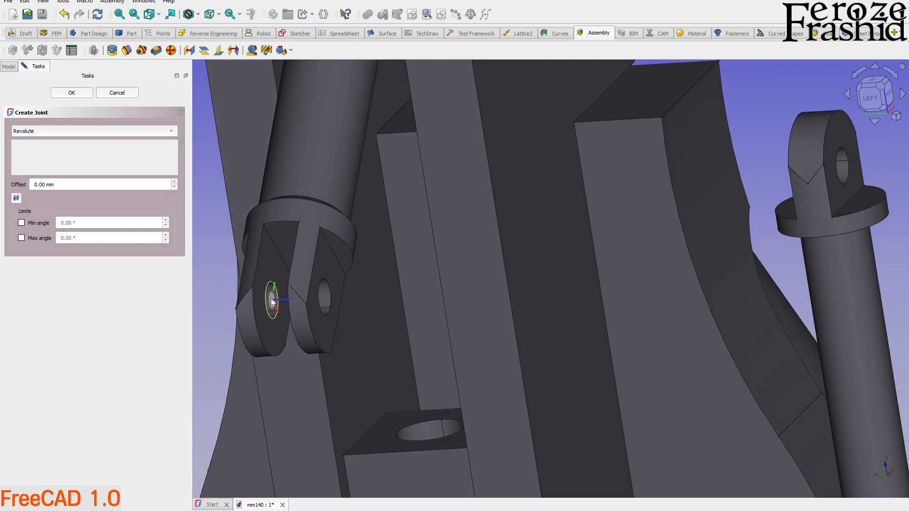
middle_click_drag(738, 226, 867, 242)
scroll(822, 205, "up", 4)
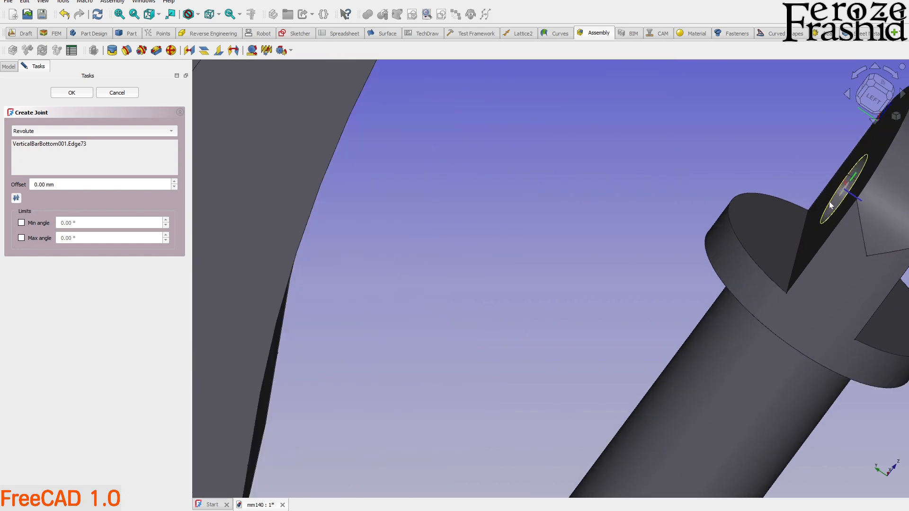
left_click(829, 204)
Step: Check how the plunger's eye sits between the fork arms and accept the revolute joint
scroll(758, 246, "down", 8)
middle_click_drag(674, 308, 537, 290)
scroll(537, 289, "up", 8)
middle_click_drag(556, 251, 441, 275)
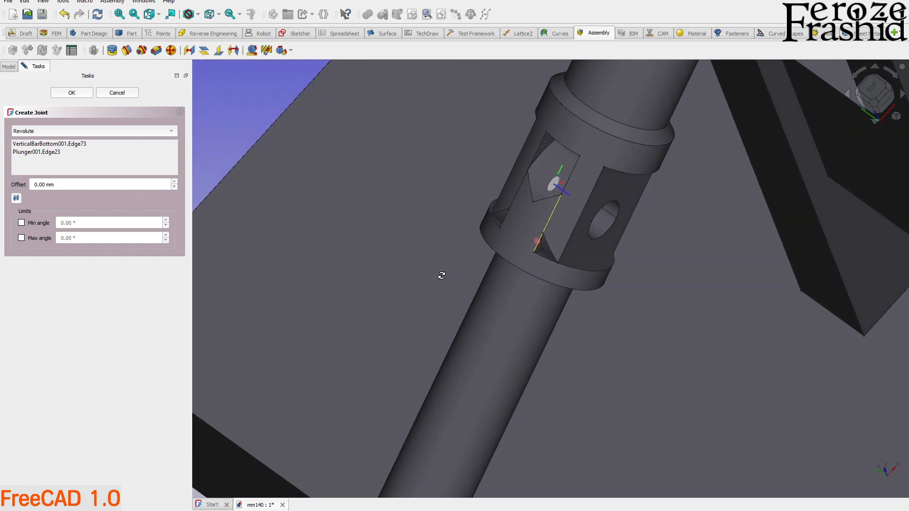
middle_click_drag(582, 282, 582, 244)
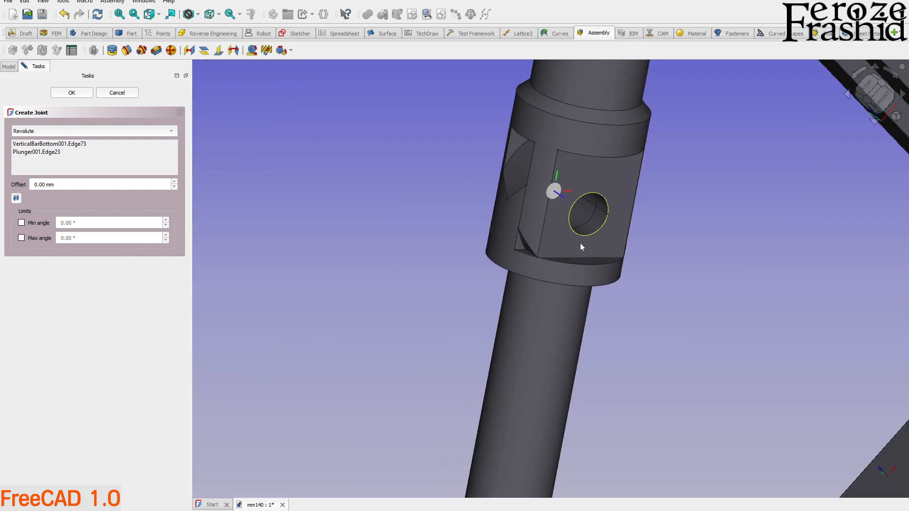
middle_click_drag(574, 248, 406, 206)
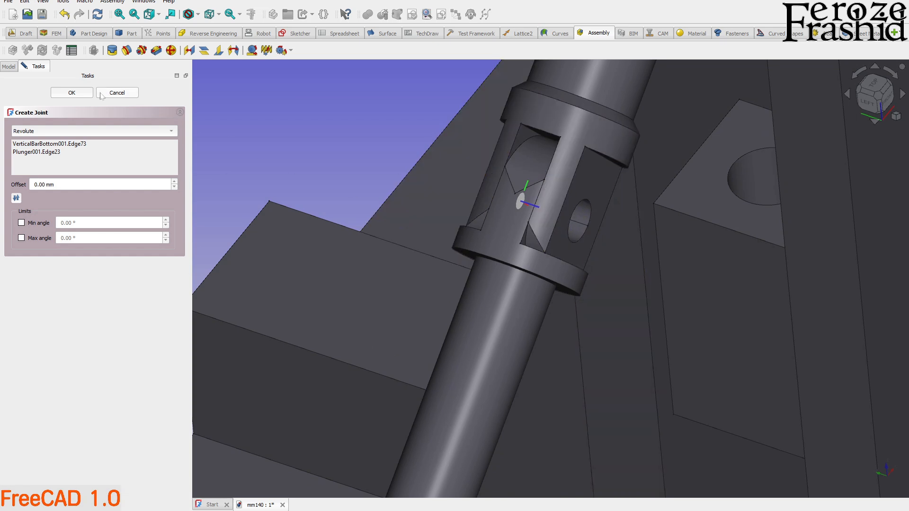
left_click(72, 93)
Step: Move the jointed plunger and examine the fit of its eye in the lower vertical bar's fork
middle_click_drag(582, 217, 543, 309)
left_click_drag(543, 308, 598, 407)
middle_click_drag(580, 218, 710, 251)
scroll(644, 307, "down", 4)
middle_click_drag(602, 282, 494, 293)
scroll(635, 273, "up", 6)
middle_click_drag(636, 272, 695, 273)
scroll(629, 258, "up", 2)
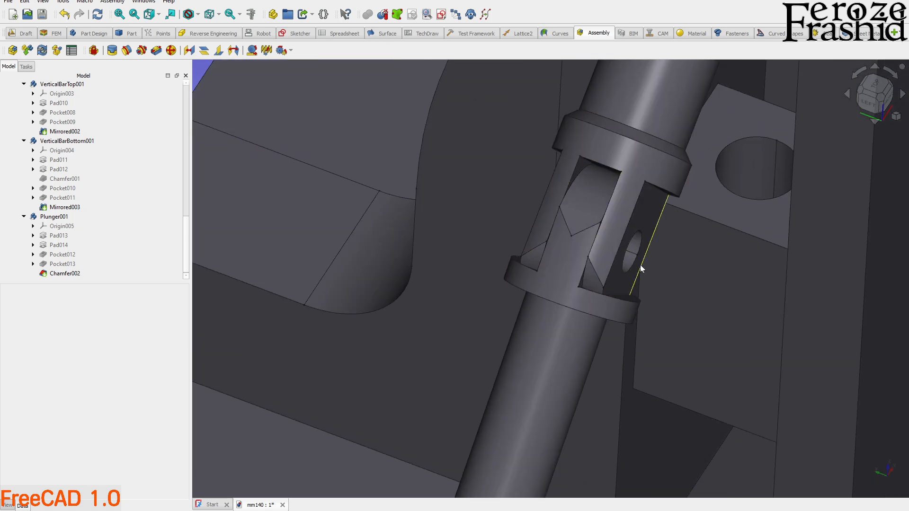
Step: Swing the linkage and pull the plunger out in front of the guide block so its shaft and the bore are accessible
scroll(641, 257, "down", 3)
middle_click_drag(631, 252, 562, 240)
scroll(566, 244, "down", 3)
mouse_move(625, 270)
middle_mouse_down()
mouse_move(643, 239)
mouse_move(639, 266)
middle_mouse_up()
left_click_drag(639, 266, 677, 360)
middle_click_drag(677, 360, 716, 254)
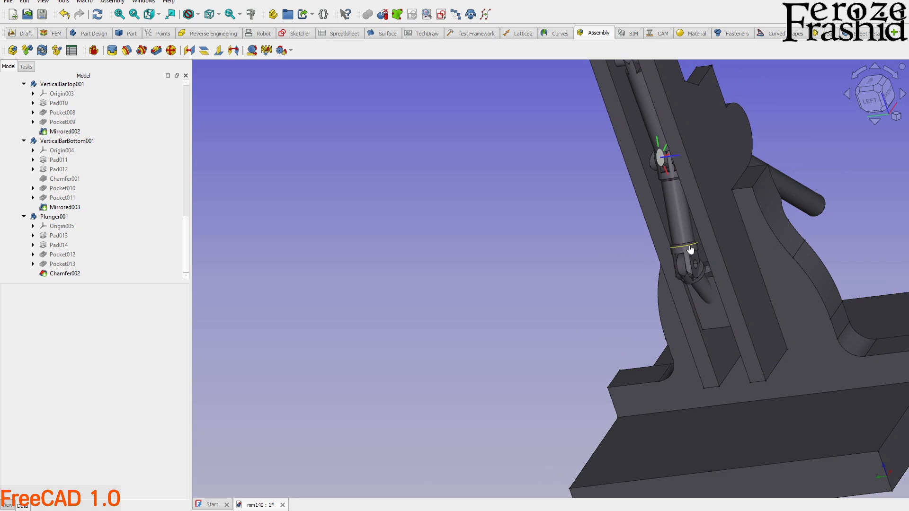
scroll(694, 249, "up", 10)
scroll(537, 365, "down", 3)
left_click_drag(530, 360, 487, 378)
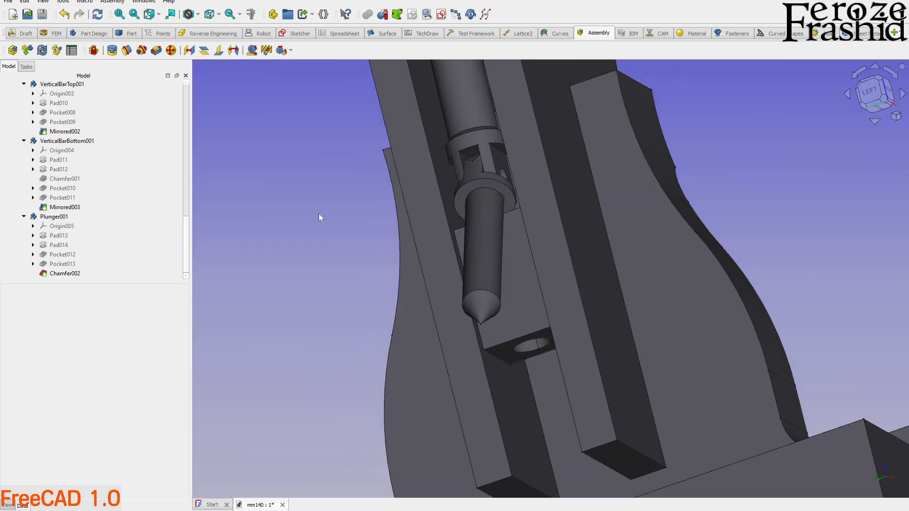
Step: Create a Cylindrical joint between the plunger's shaft face and the bore of the base body's guide block
left_click(141, 53)
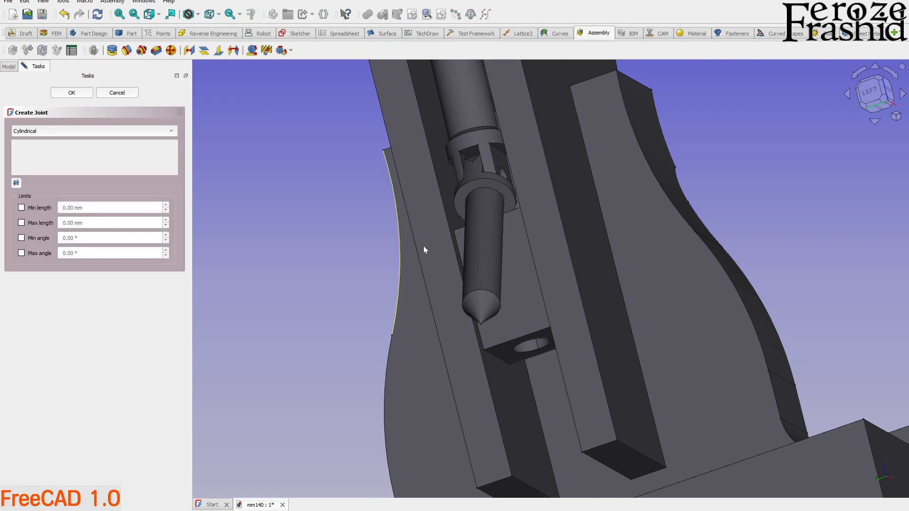
left_click(483, 256)
middle_click_drag(483, 255, 529, 282)
scroll(523, 351, "up", 5)
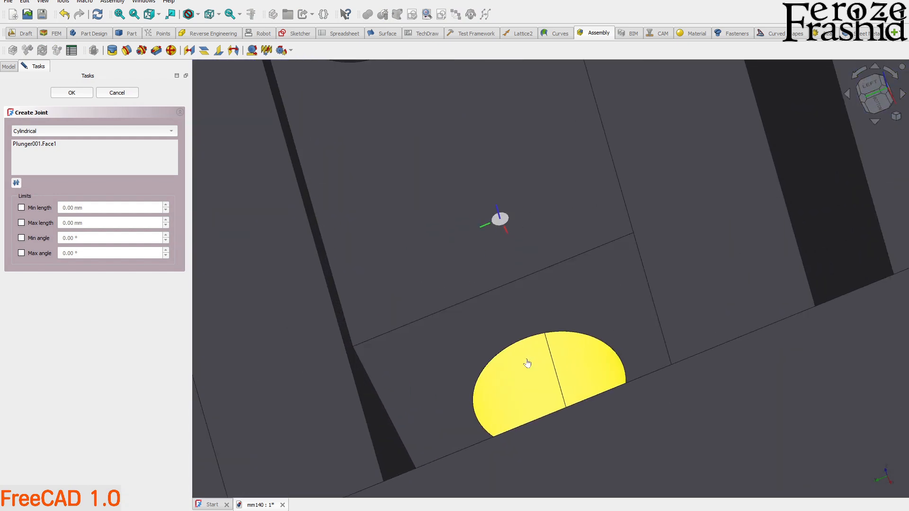
left_click(528, 363)
scroll(526, 359, "down", 5)
scroll(588, 373, "up", 4)
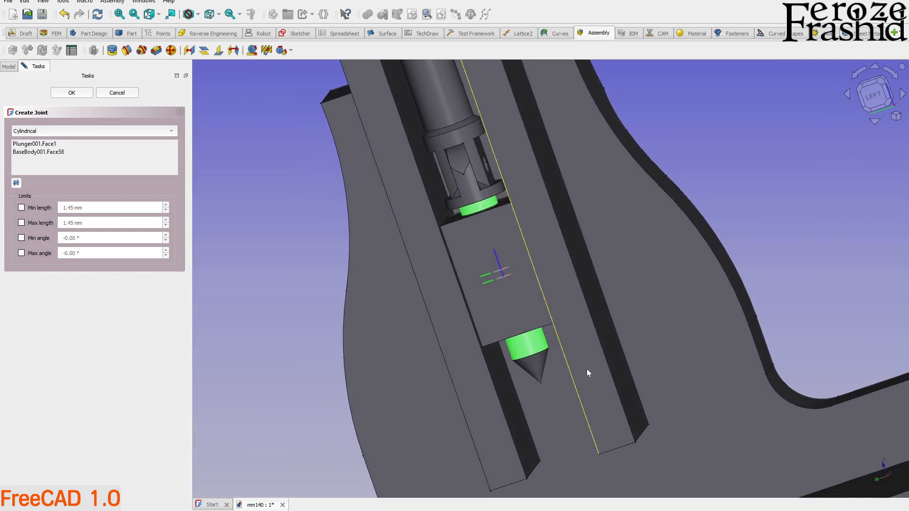
left_click(71, 93)
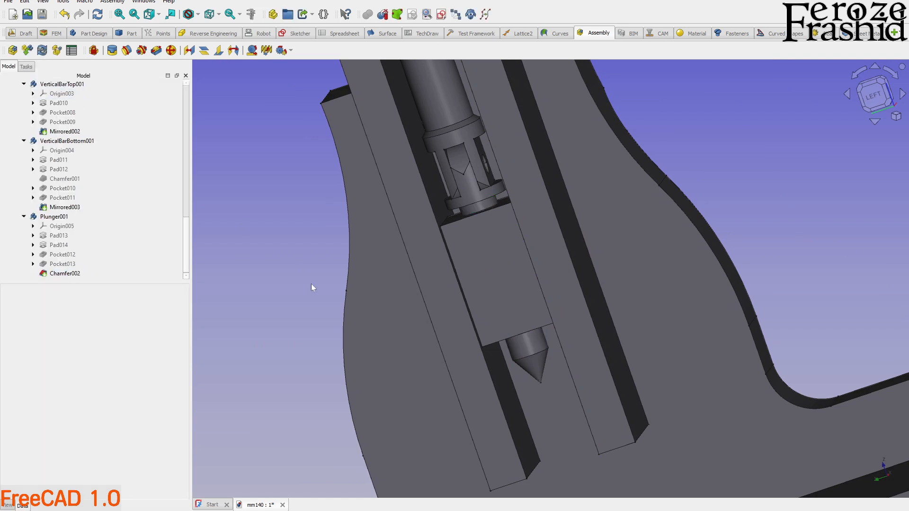
Step: Swing the handle up and down to test the complete linkage with the plunger sliding in the guide block
scroll(311, 284, "down", 4)
middle_click_drag(468, 353, 408, 352)
scroll(408, 352, "down", 3)
middle_click_drag(532, 339, 588, 299)
left_click_drag(583, 296, 609, 118)
middle_click_drag(610, 118, 583, 284)
left_click_drag(599, 143, 524, 341)
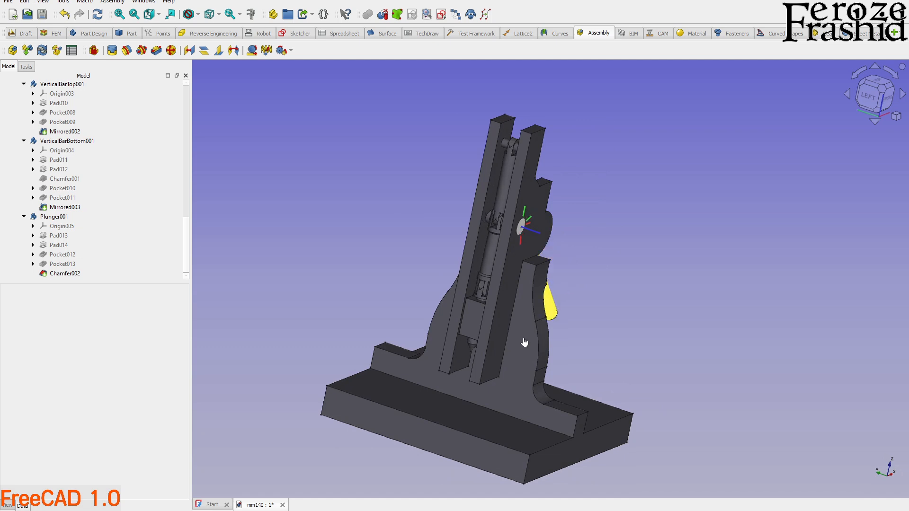
left_click_drag(593, 281, 507, 143)
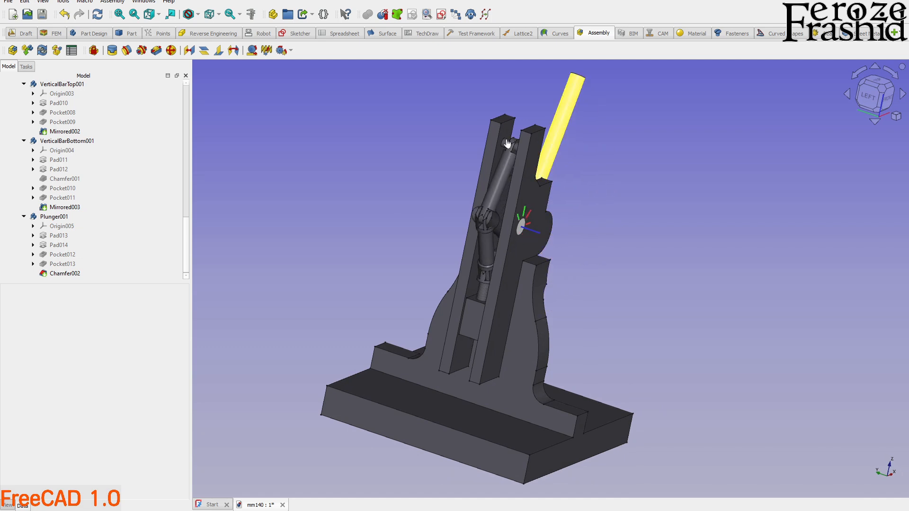
middle_click_drag(527, 271, 541, 295)
middle_click_drag(476, 341, 601, 204)
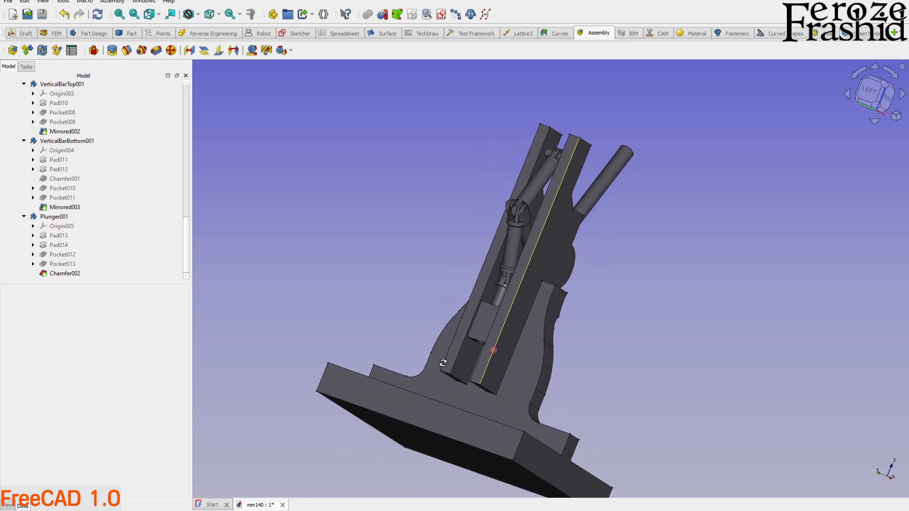
Step: Swing the handle down to extend the plunger and examine the gap between its tip and the base plate
left_click_drag(623, 168, 641, 286)
left_click_drag(613, 335, 486, 388)
middle_click_drag(513, 366, 538, 373)
scroll(480, 374, "up", 3)
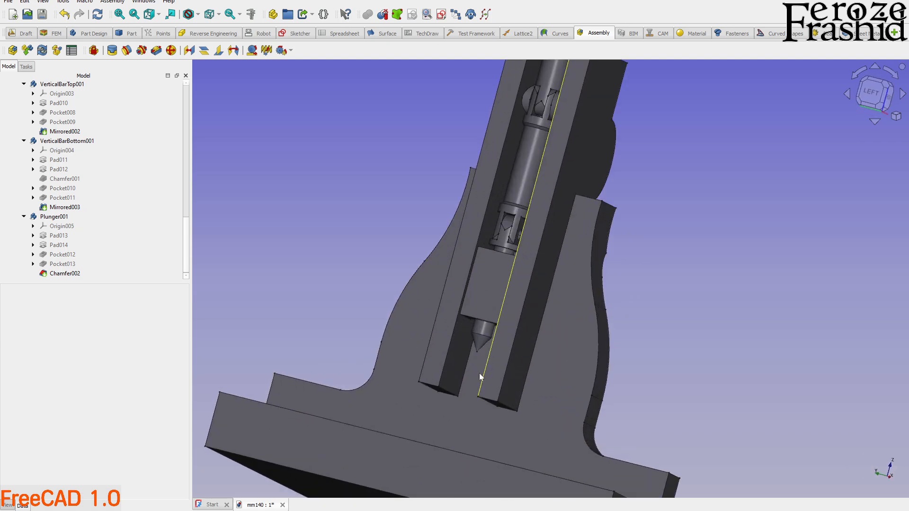
scroll(475, 351, "up", 2)
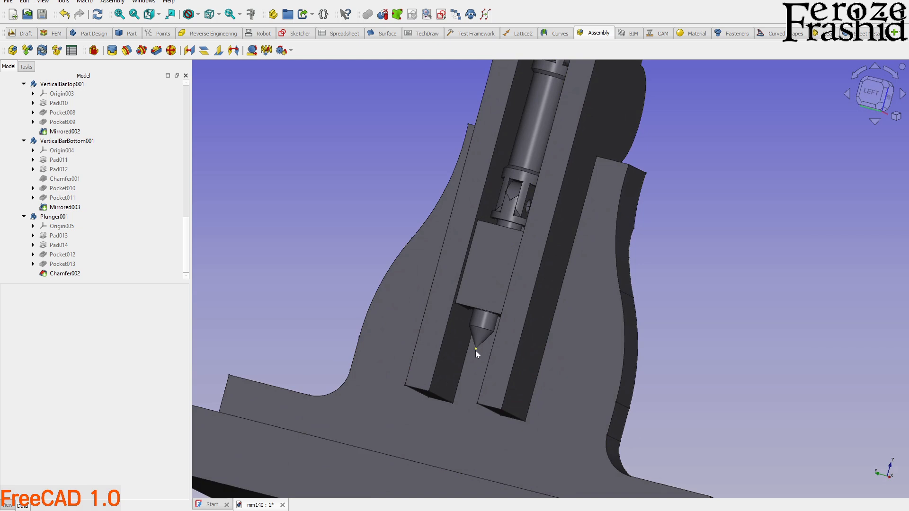
middle_click_drag(467, 392, 461, 411)
scroll(448, 454, "down", 3)
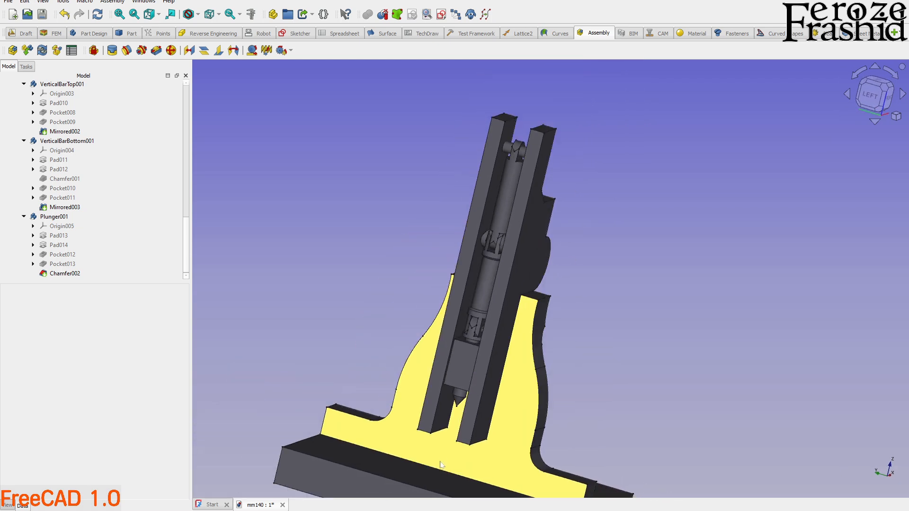
Step: Set the length of the plunger's shaft pad, Pad013, to 100 mm and clear the selection
left_click(458, 399)
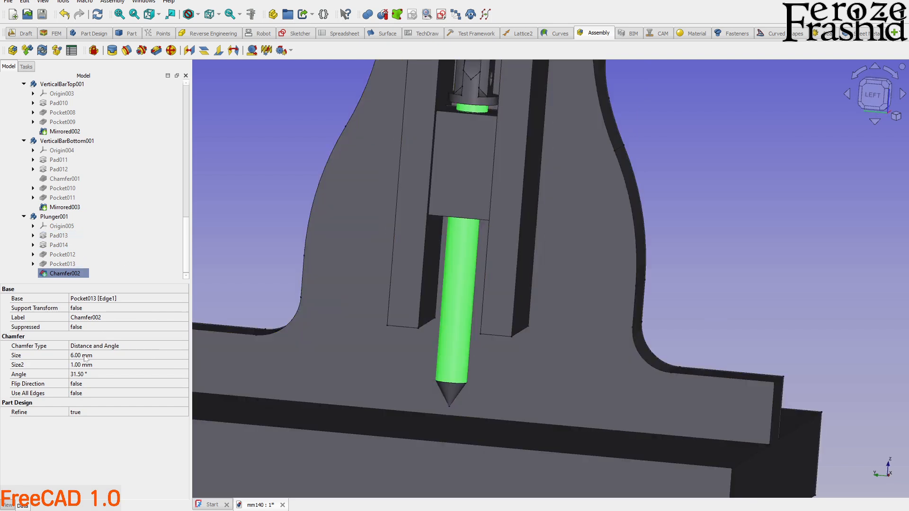
left_click(57, 240)
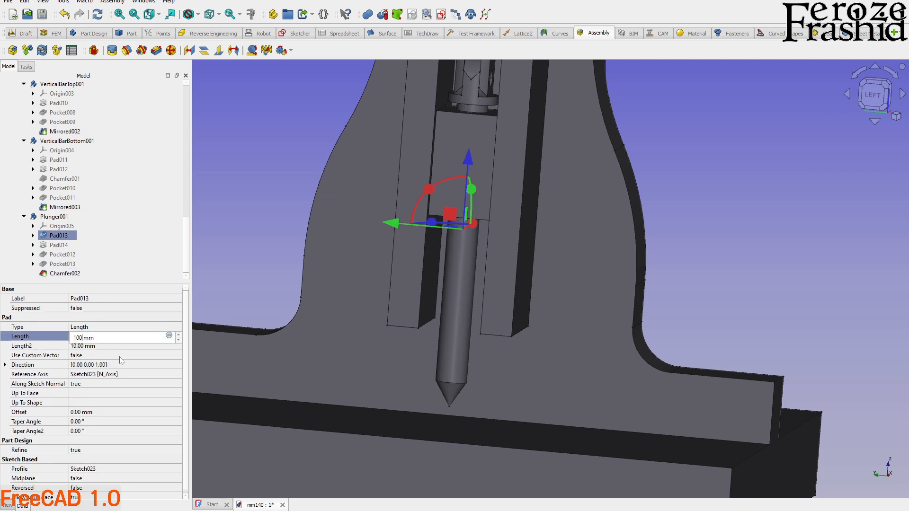
type("0")
key("Return")
middle_click_drag(560, 360, 483, 372)
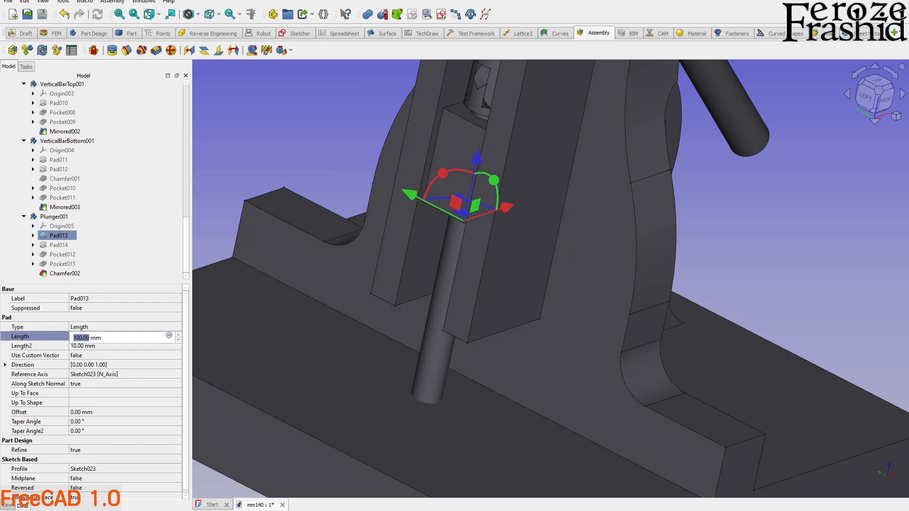
key("Return")
middle_click_drag(502, 303, 568, 308)
left_click(634, 287)
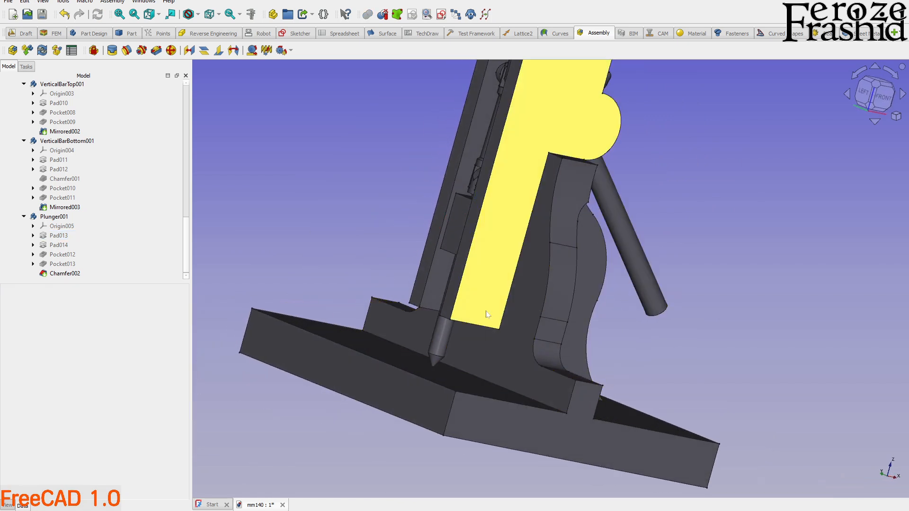
Step: In the front view, swing the handle through its travel to check the lengthened plunger's reach to the base plate
left_click(447, 342)
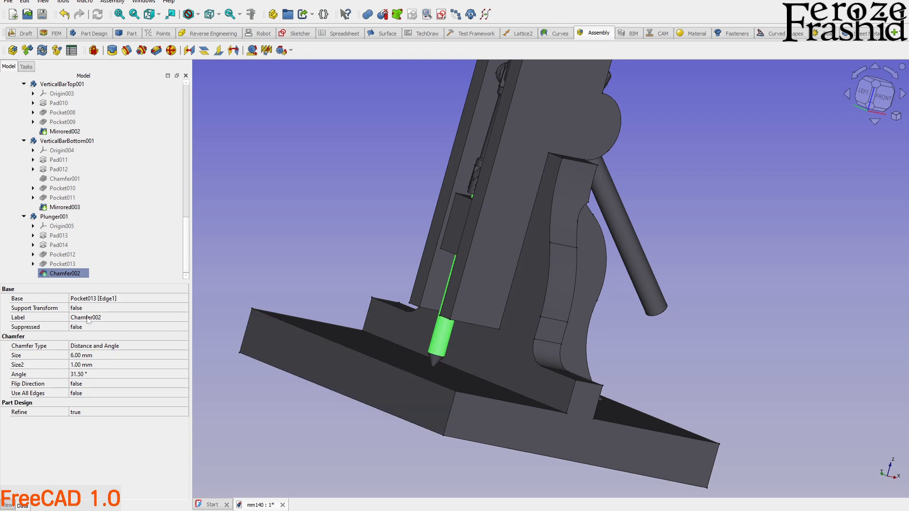
left_click(882, 97)
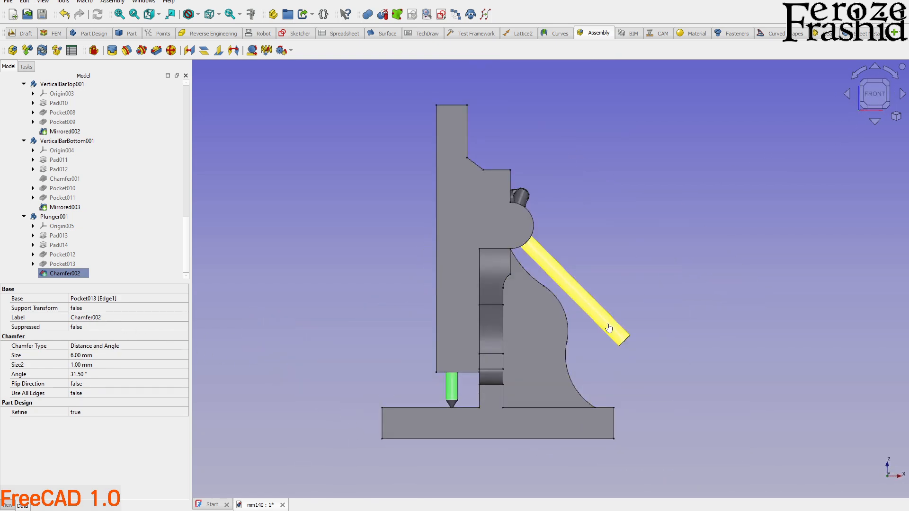
left_click_drag(655, 256, 499, 143)
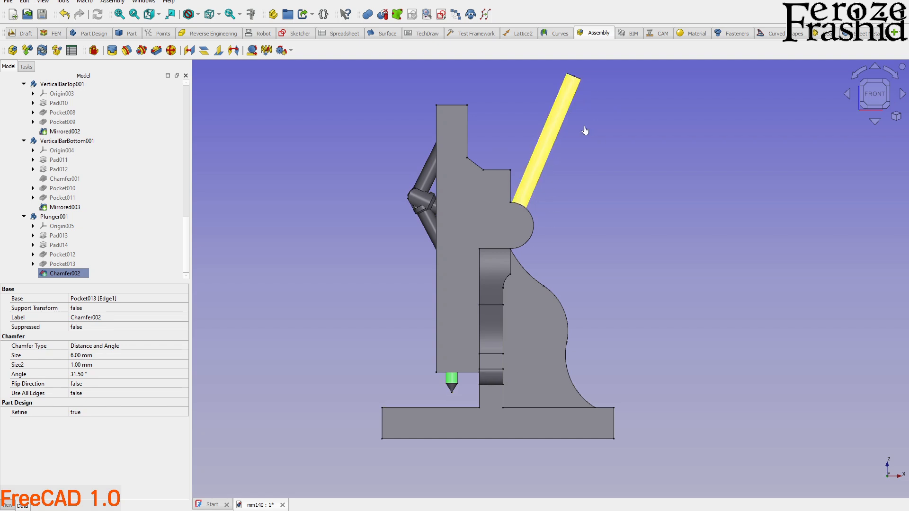
left_click_drag(649, 335, 648, 336)
Step: Swing the handle through its travel in an angled view to examine the plunger and linkage motion
middle_click_drag(614, 276, 473, 304)
scroll(473, 305, "up", 2)
scroll(473, 304, "down", 2)
middle_click_drag(552, 311, 530, 287)
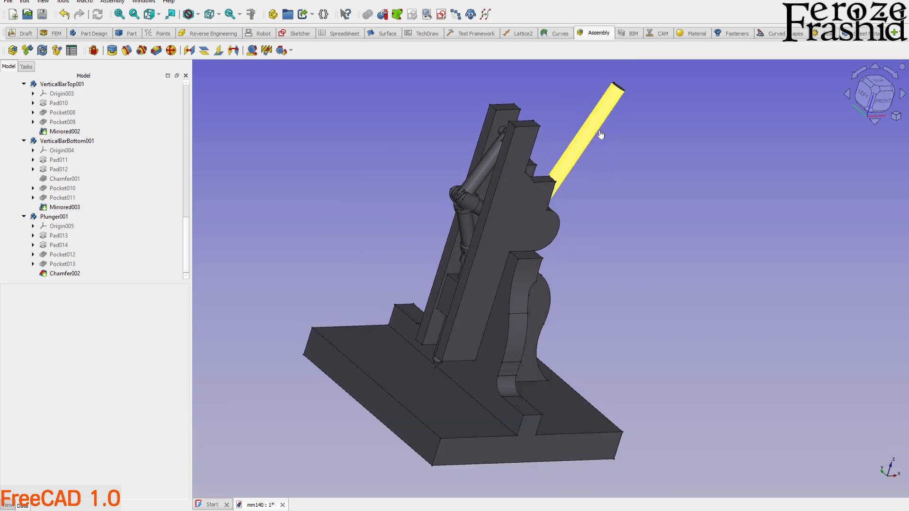
left_click_drag(600, 135, 516, 349)
left_click_drag(593, 335, 689, 211)
Step: Set the transparency of BaseBody001 to 50 and clear the selection
left_click(472, 339)
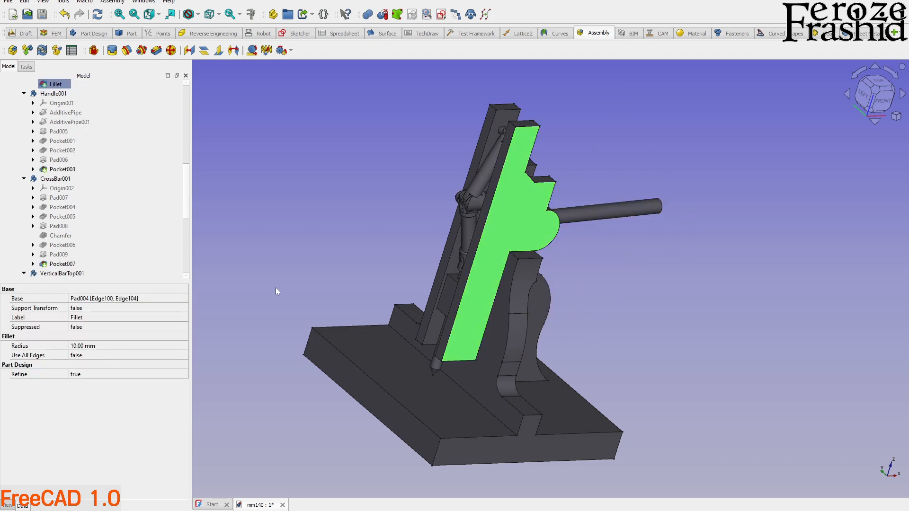
scroll(87, 168, "up", 5)
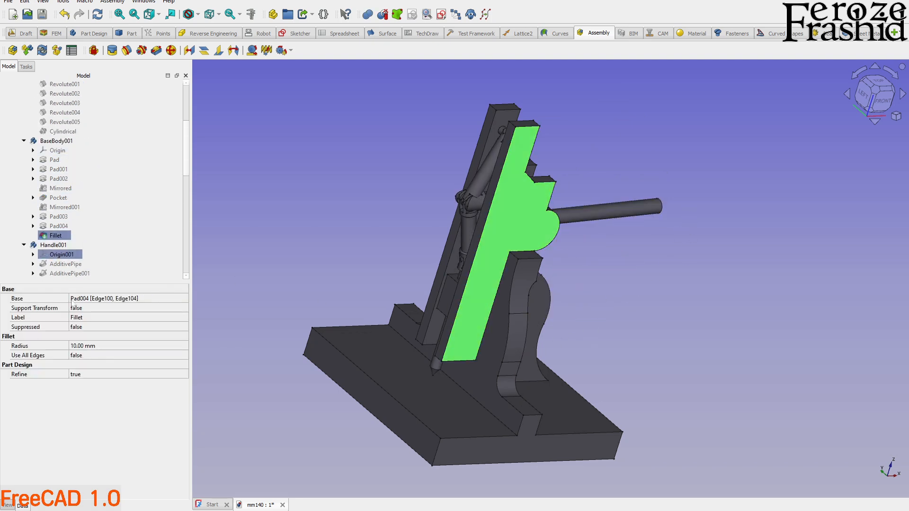
left_click(12, 506)
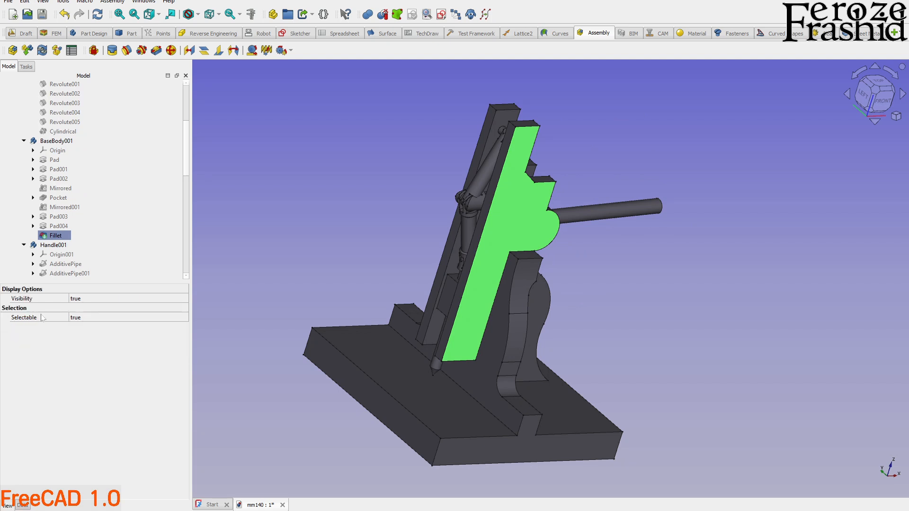
left_click(78, 227, "shift")
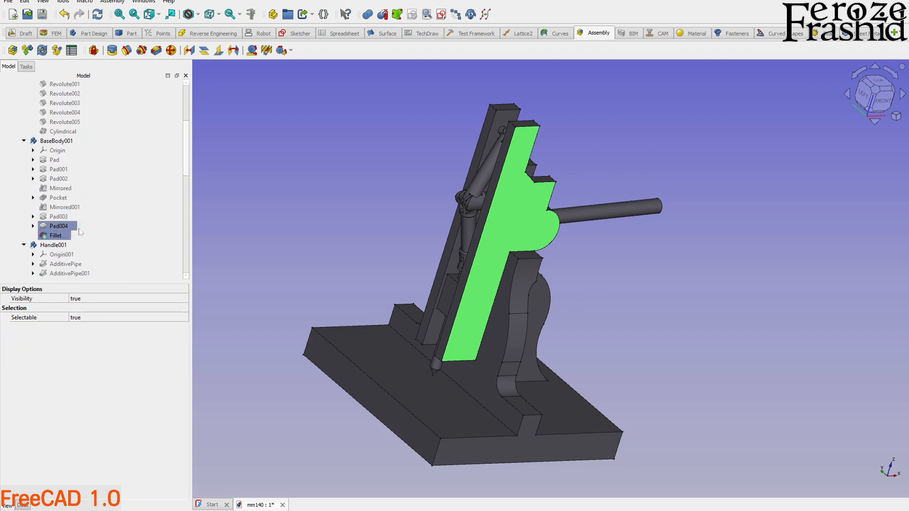
left_click(69, 159)
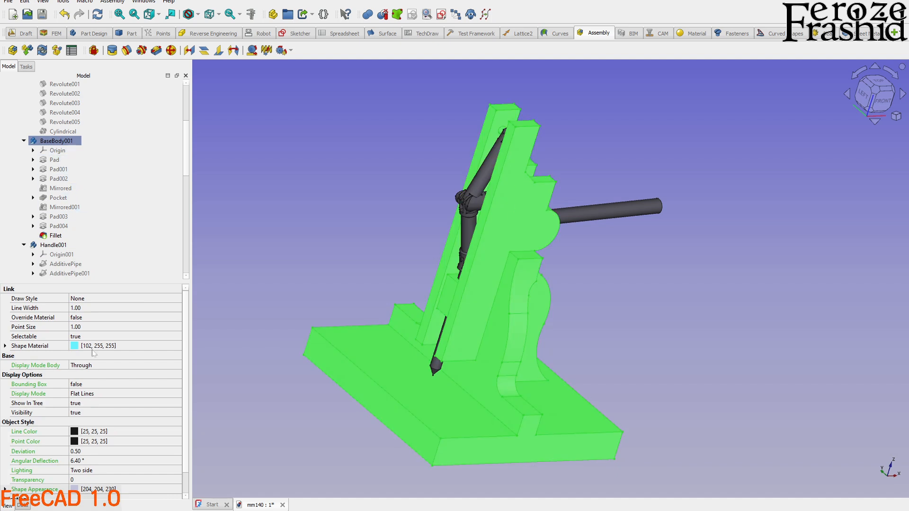
scroll(114, 176, "up", 1)
scroll(114, 176, "up", 1)
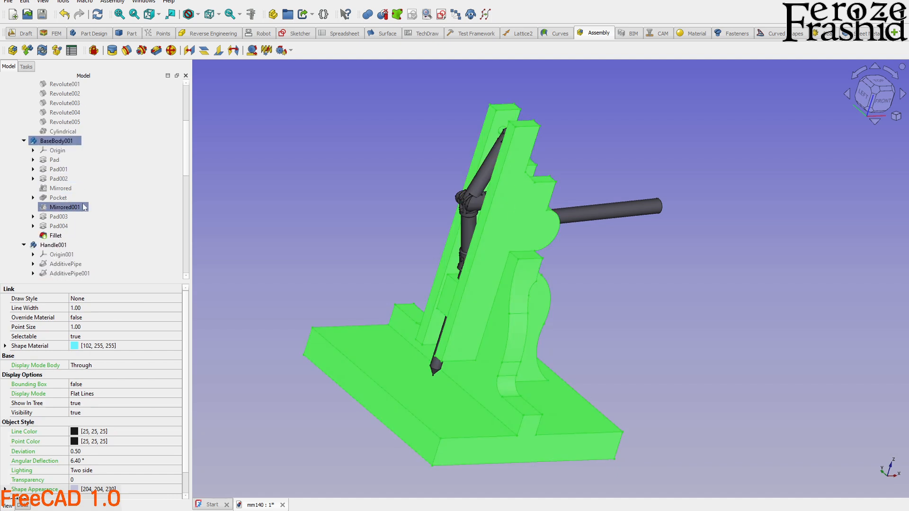
left_click(24, 132)
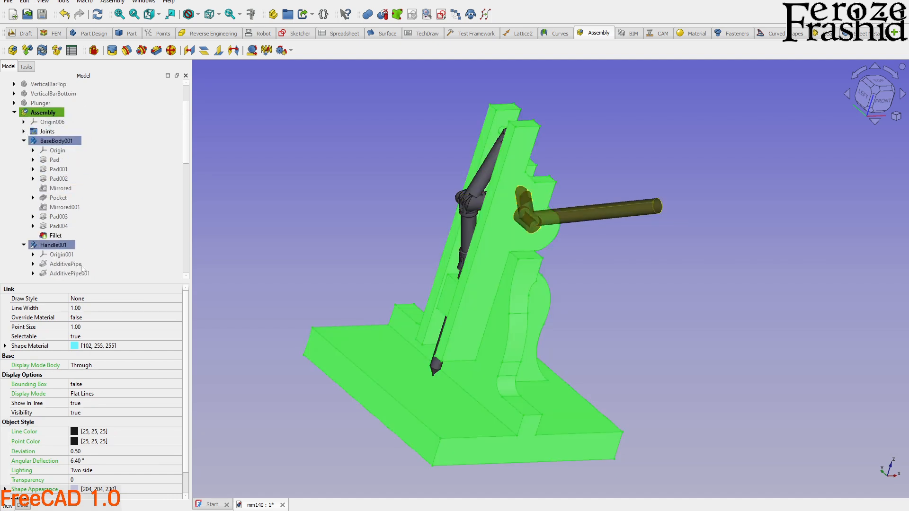
left_click(86, 481)
type("50")
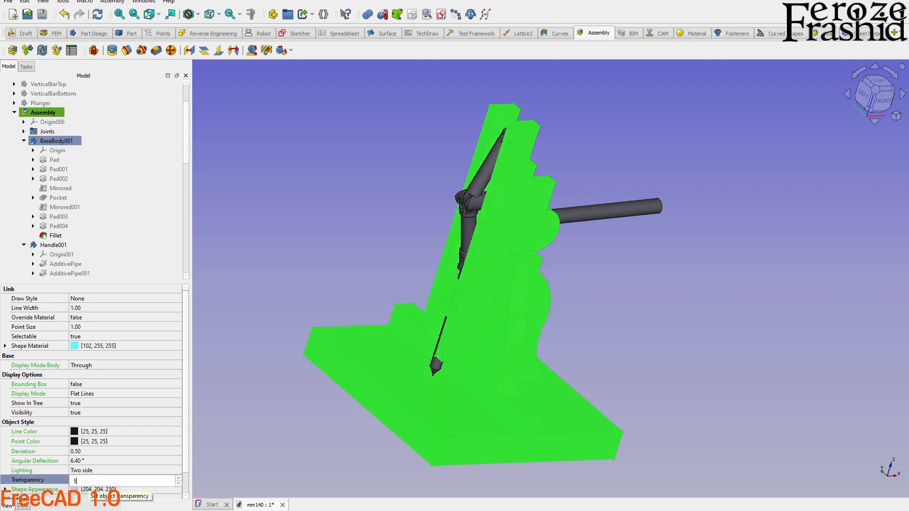
key("Return")
left_click(287, 260)
Step: Swing the handle through its travel and examine the linkage inside the transparent base body
middle_click_drag(528, 347, 438, 332)
middle_click_drag(720, 337, 659, 283)
left_click_drag(687, 270, 560, 139)
left_click_drag(486, 138, 574, 390)
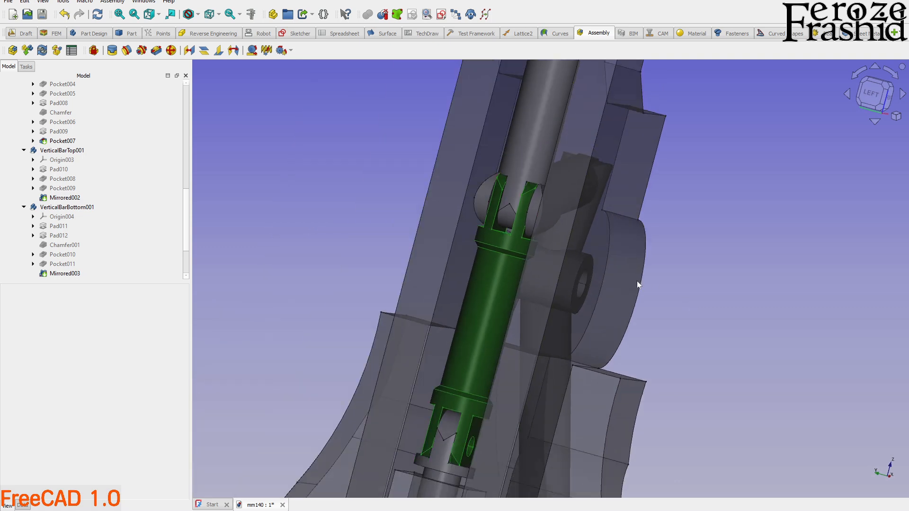
Step: Examine the forked ends of the lower vertical bar up close where they join the handle linkage and the plunger
scroll(525, 205, "up", 5)
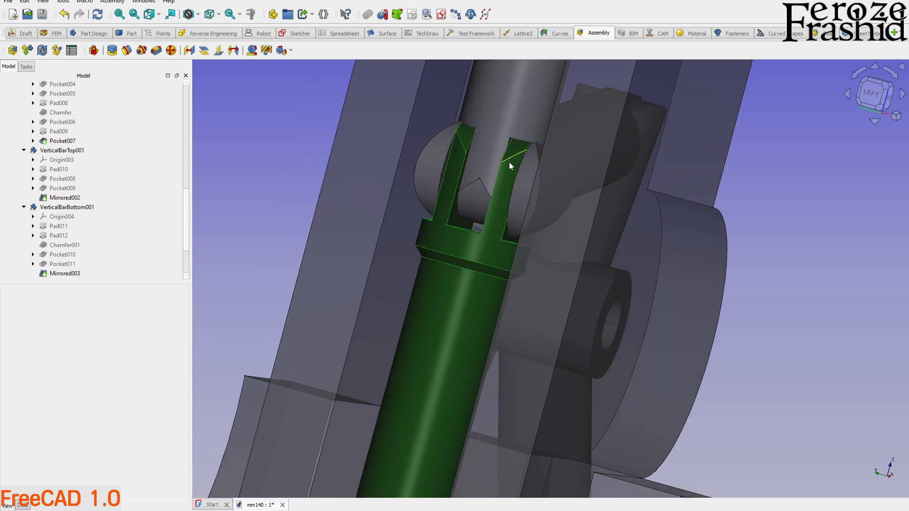
scroll(471, 170, "down", 5)
scroll(444, 375, "up", 5)
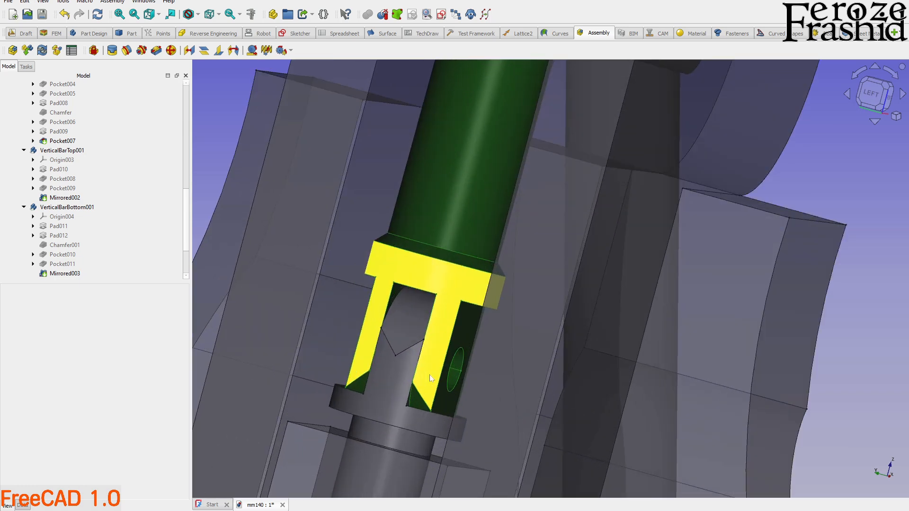
scroll(402, 380, "down", 6)
middle_click_drag(498, 280, 660, 294)
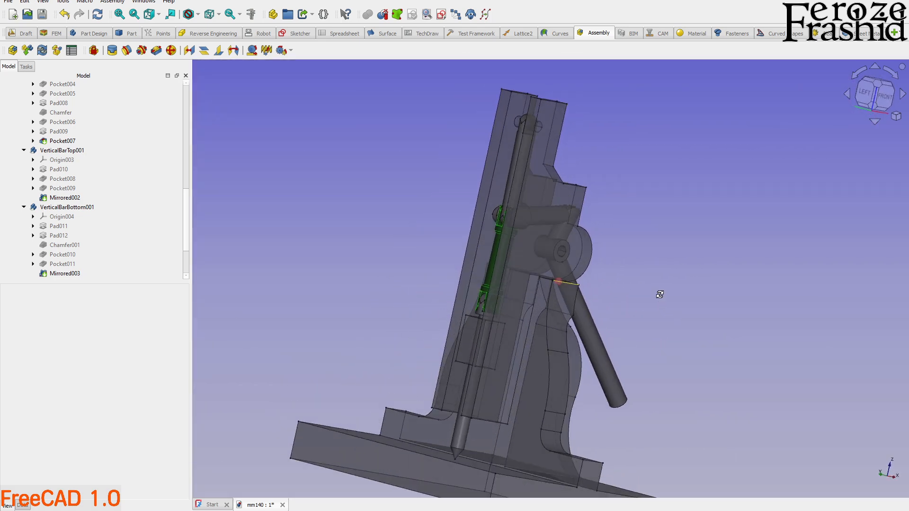
Step: In the level view between left and front, swing the handle up and down to check the plunger's stroke
left_click(875, 97)
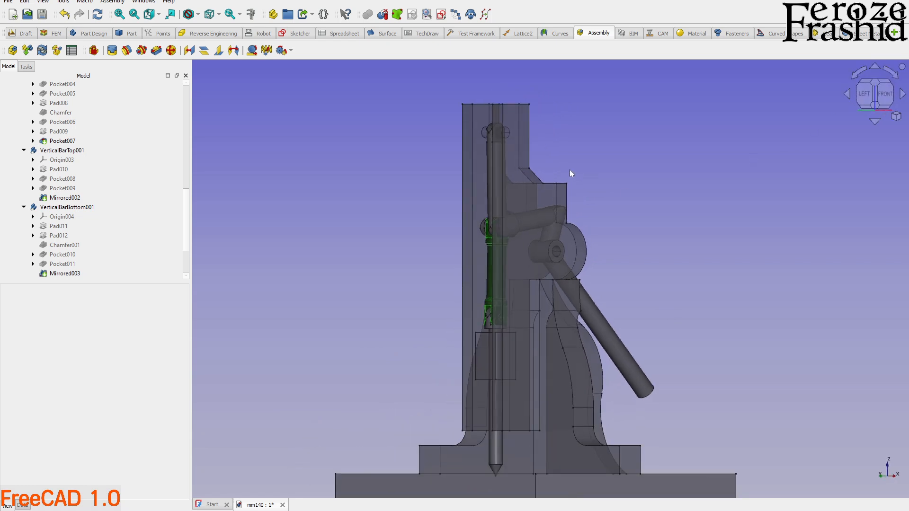
left_click_drag(656, 264, 562, 291)
left_click_drag(654, 252, 505, 198)
left_click_drag(613, 141, 536, 315)
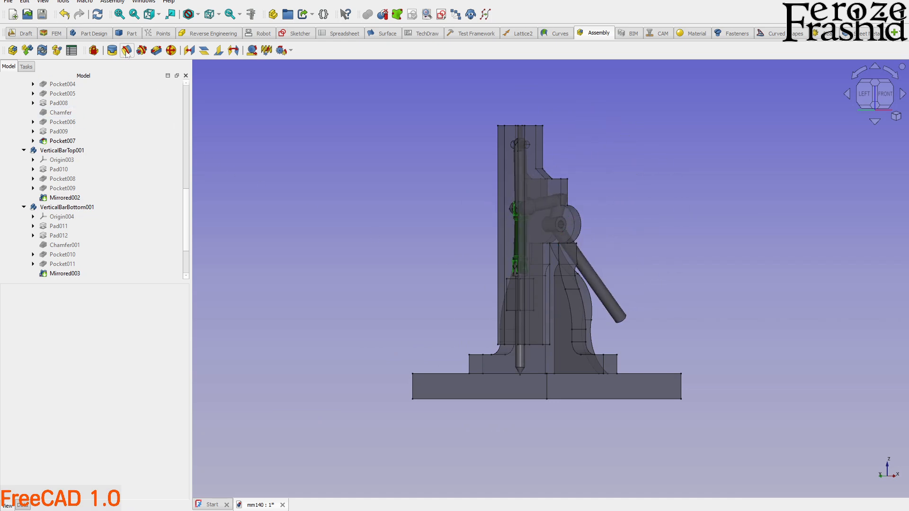
left_click_drag(614, 300, 655, 177)
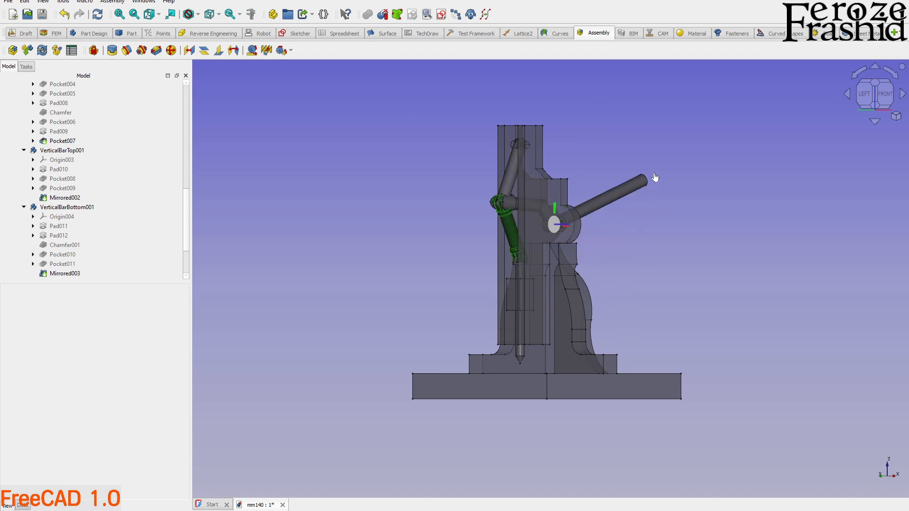
Step: Swing the handle down in a closer view and examine the plunger tip meeting the base plate from several angles
middle_click_drag(659, 256, 533, 397)
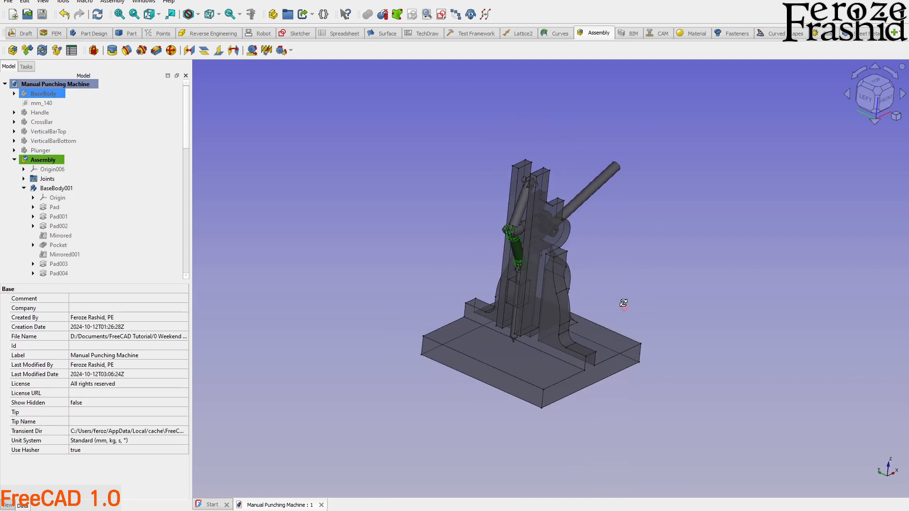
middle_click_drag(623, 303, 612, 290)
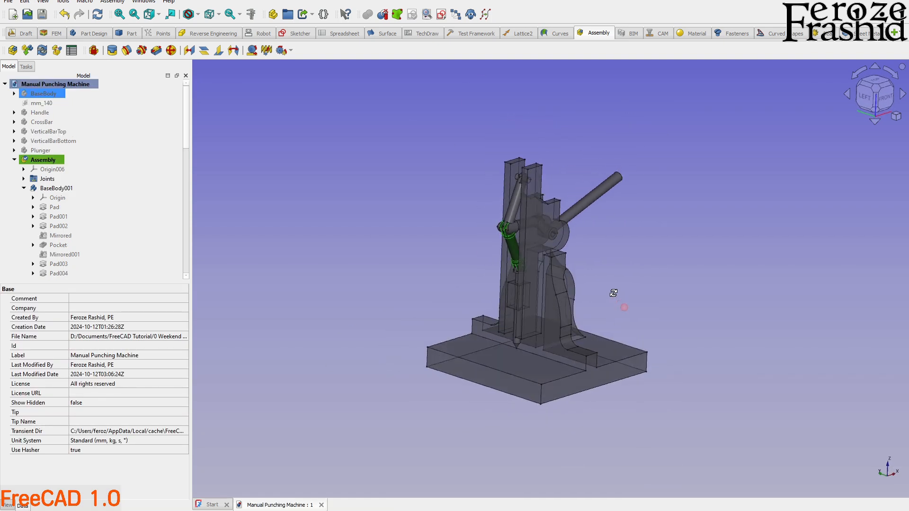
scroll(555, 311, "up", 2)
scroll(554, 311, "up", 1)
middle_click_drag(555, 311, 571, 243)
mouse_move(706, 143)
left_mouse_down()
mouse_move(701, 230)
mouse_move(584, 303)
left_mouse_up()
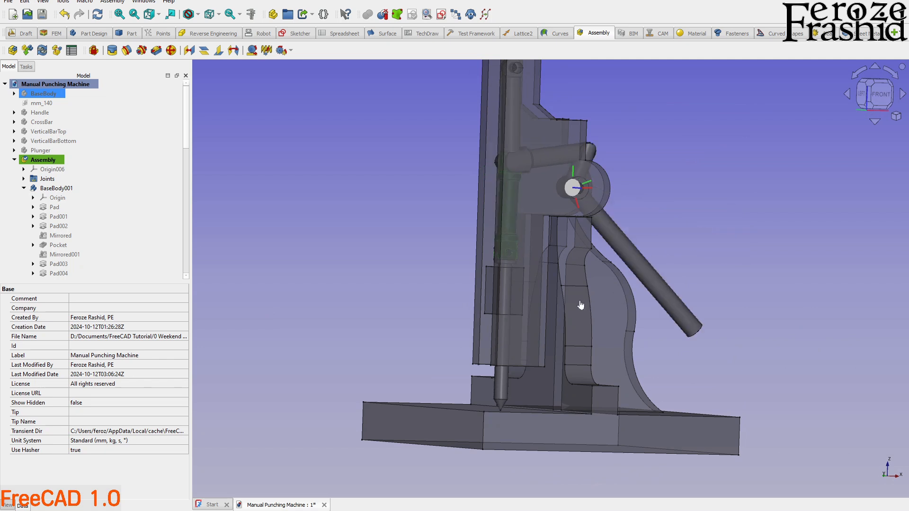
left_click_drag(701, 288, 686, 322)
mouse_move(492, 339)
middle_mouse_down()
mouse_move(662, 381)
mouse_move(444, 379)
mouse_move(430, 387)
mouse_move(511, 383)
middle_mouse_up()
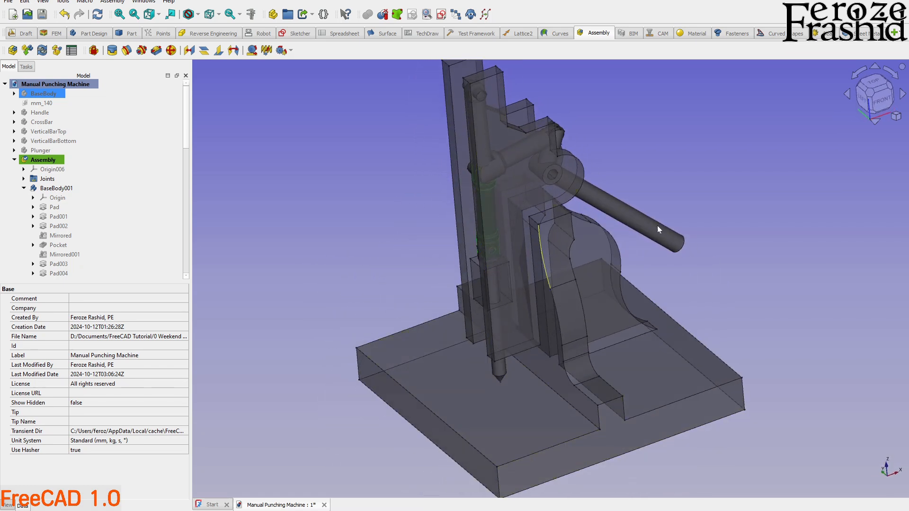
Step: Switch to Firefox, go to lens.ondsel.com and browse the personal list of models
left_click_drag(904, 129, 426, 1)
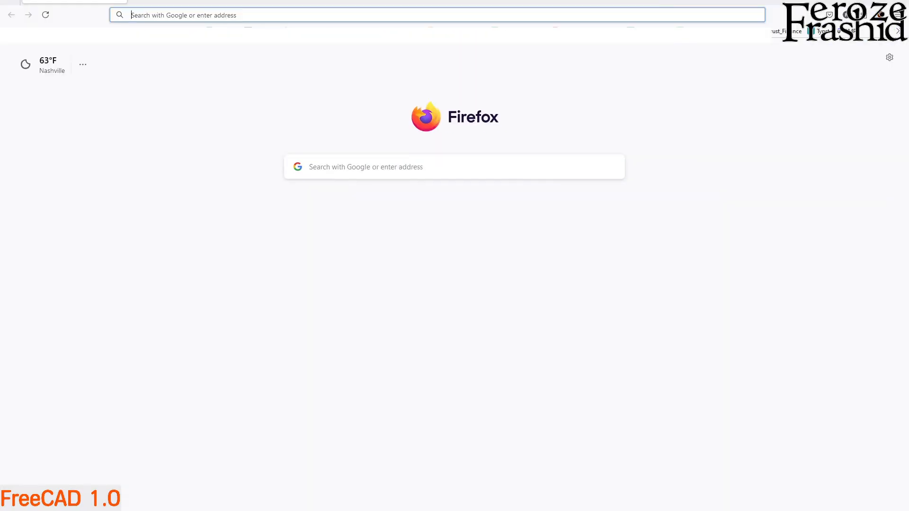
left_click(417, 15)
type("lens.ondsel.com/")
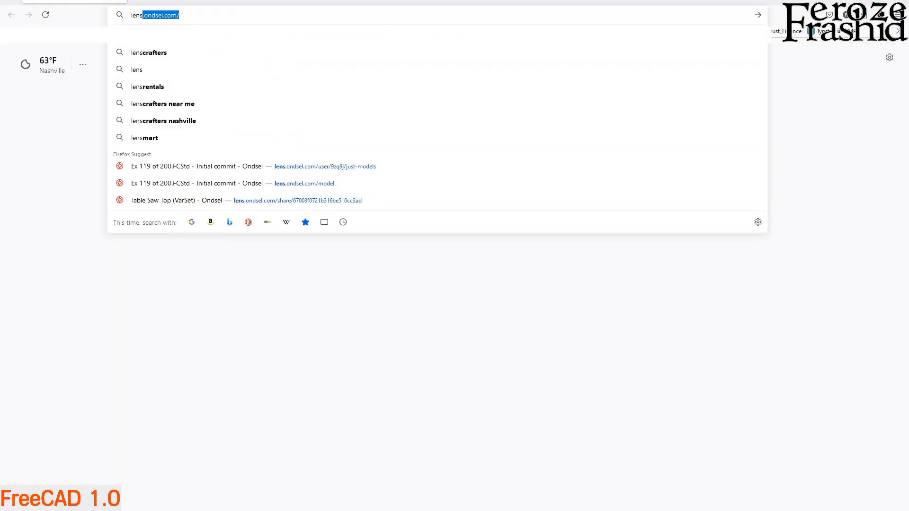
key("Return")
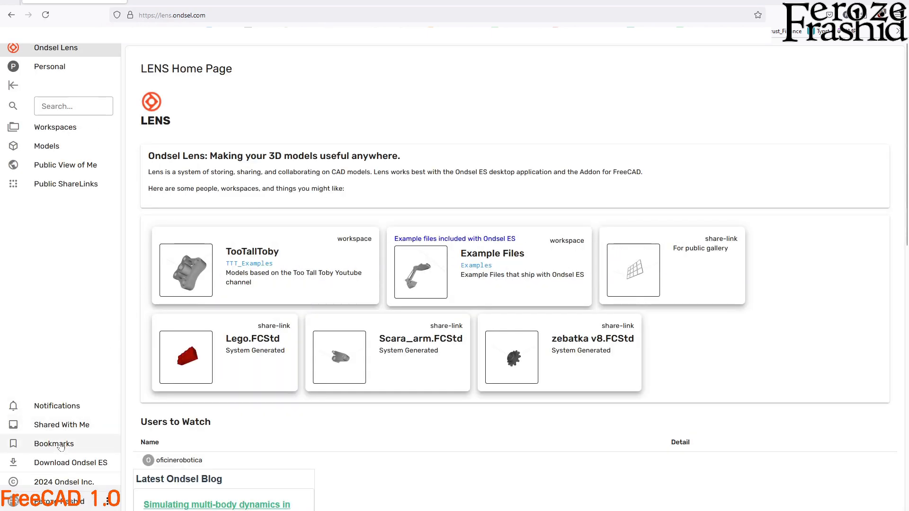
left_click(52, 146)
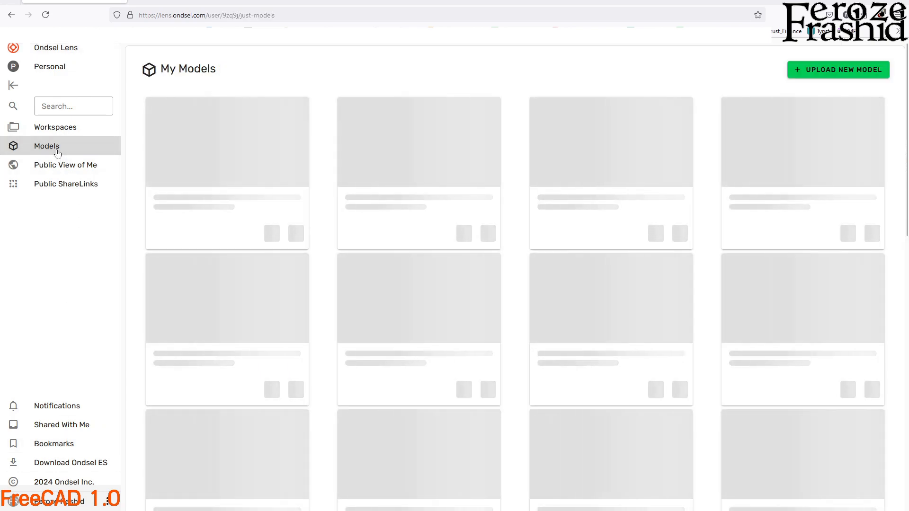
scroll(488, 325, "down", 15)
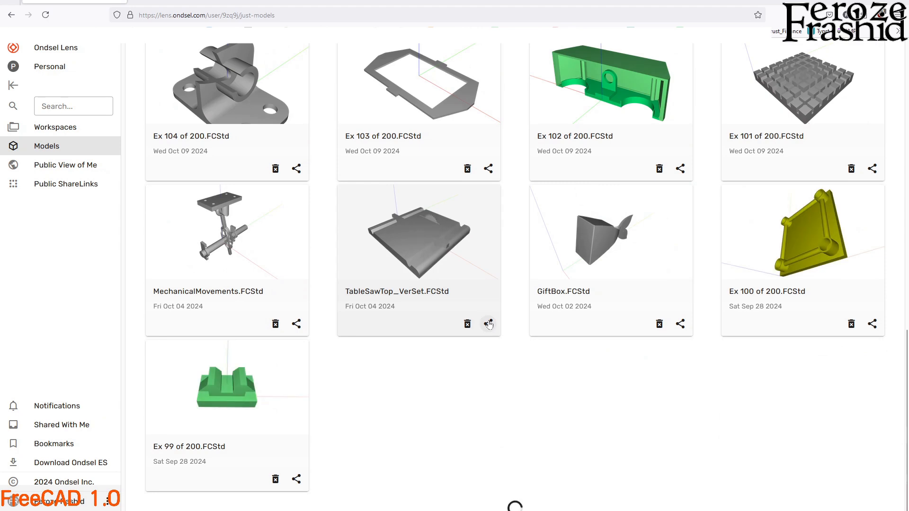
scroll(489, 324, "up", 15)
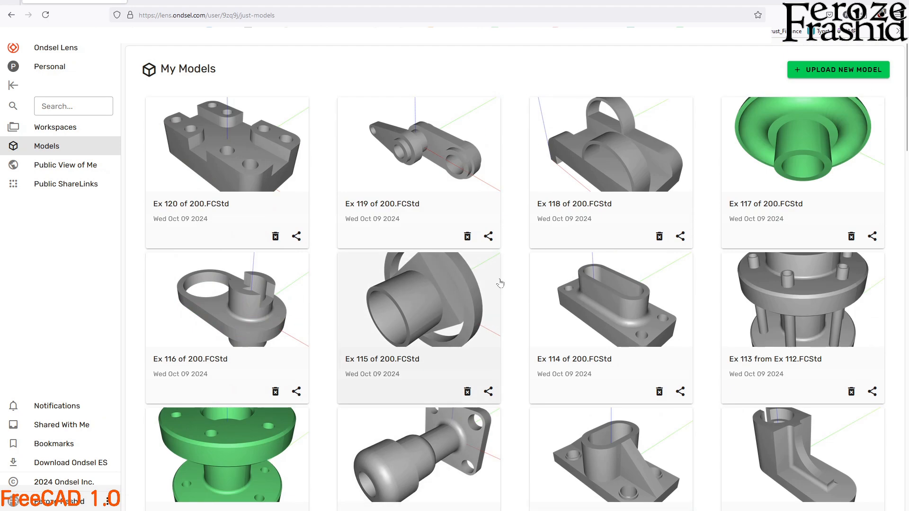
Step: Upload the file Manual Punching Machine.FCStd as a new model
left_click(836, 70)
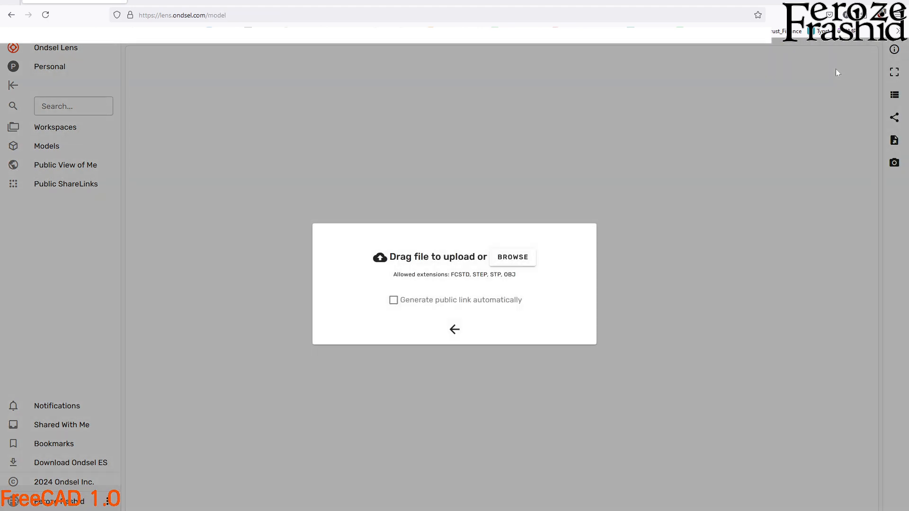
left_click(509, 262)
left_click(131, 75)
double_click(131, 76)
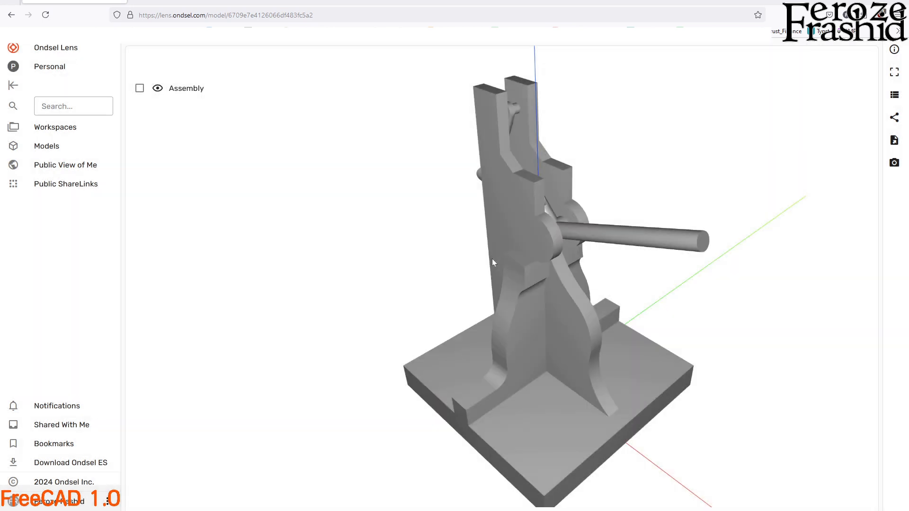
Step: Inspect the uploaded model from several angles and open its generated share link in a separate tab
left_click_drag(492, 261, 681, 204)
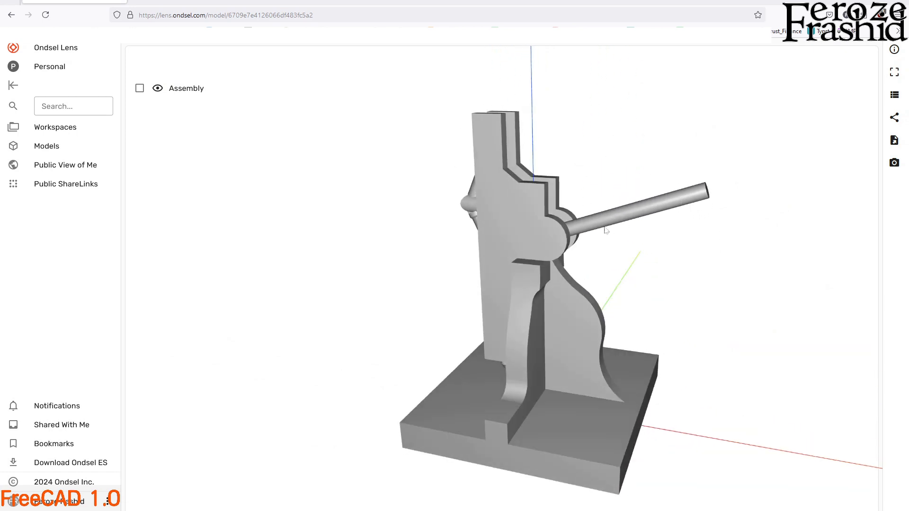
left_click_drag(669, 244, 733, 300)
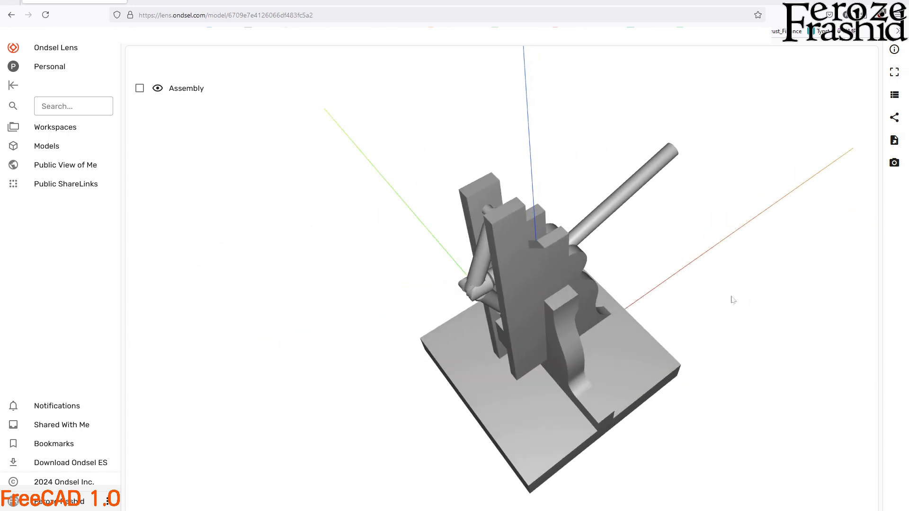
left_click(894, 118)
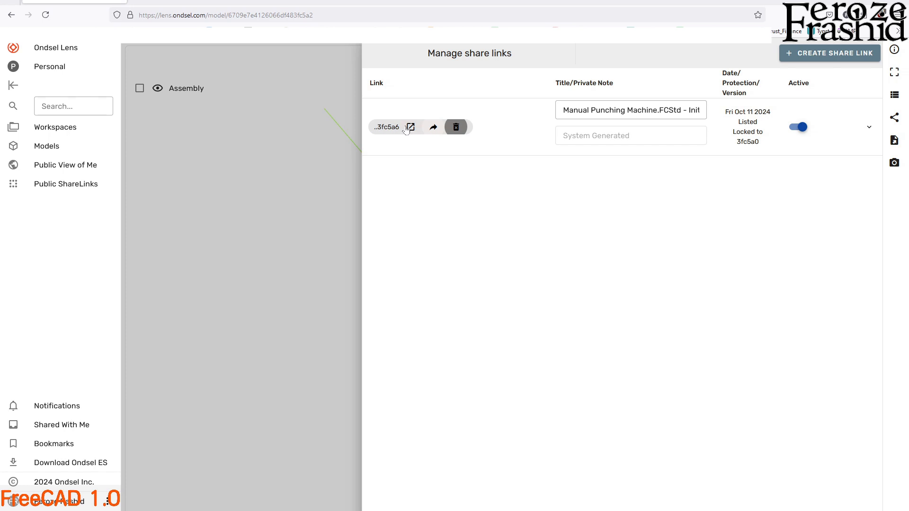
left_click(410, 126)
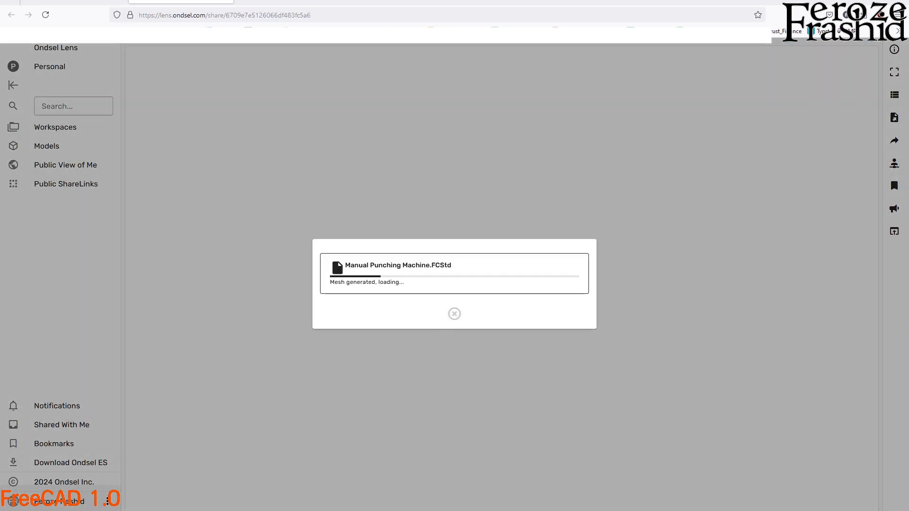
left_click(224, 15)
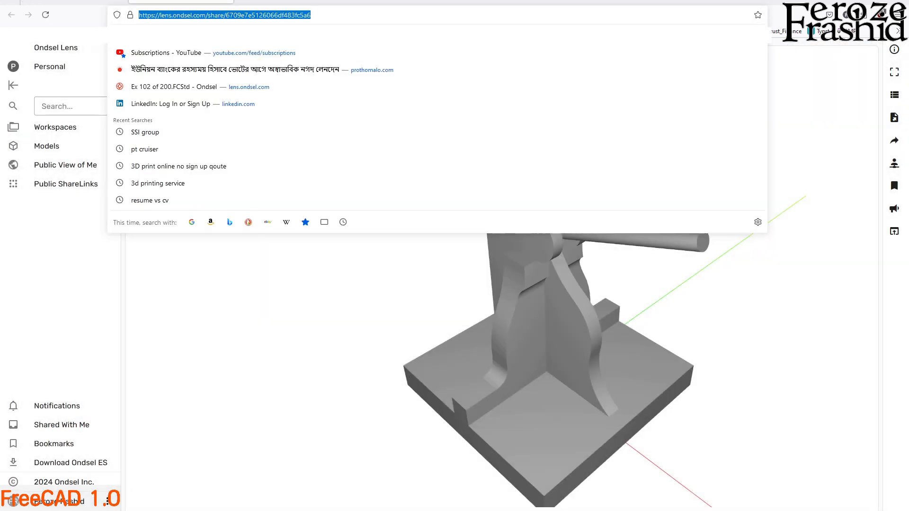
left_click(305, 308)
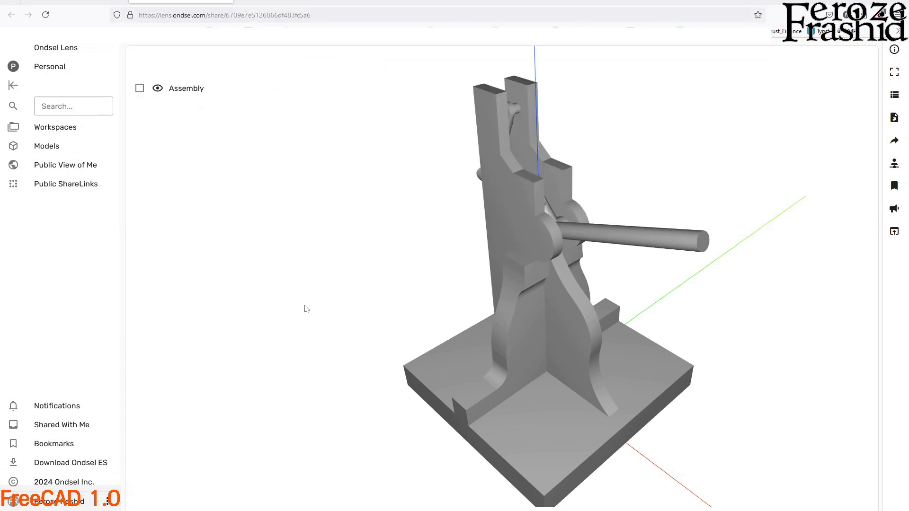
Step: Examine the shared punching machine model up close and from a raised angle
scroll(454, 315, "up", 10)
left_click_drag(476, 331, 466, 310)
scroll(530, 328, "down", 5)
scroll(476, 342, "down", 3)
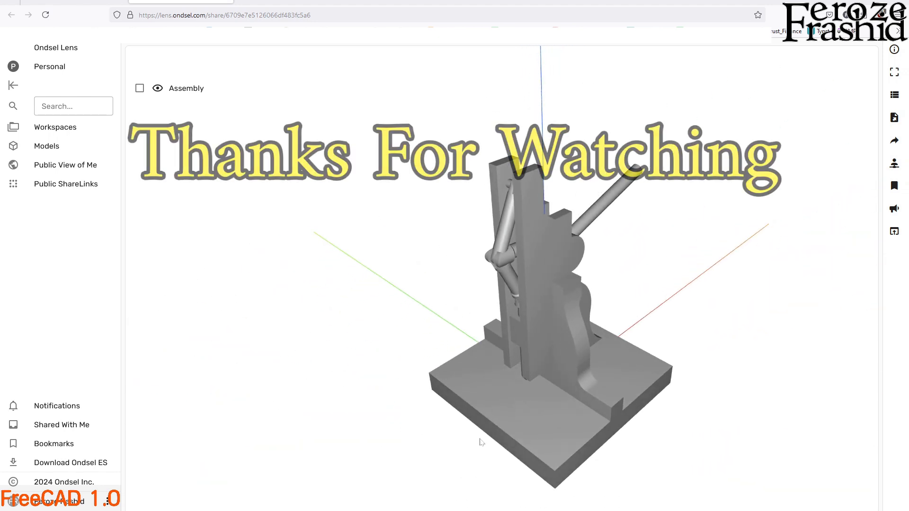